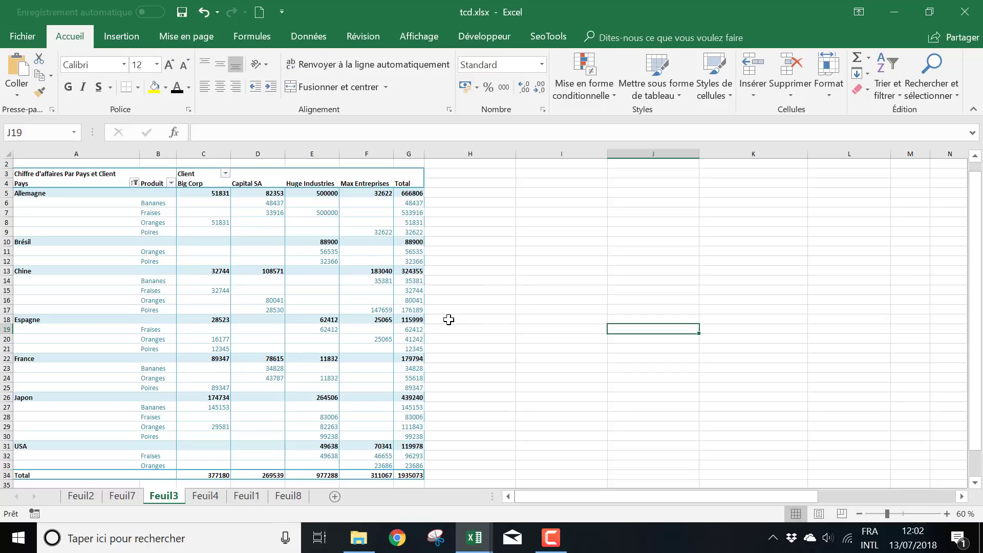
# - Examine the pivot table of revenue by country and client on Feuil3, including its empty Brésil–Poires value for Capital SA
pyautogui.click(522, 273)
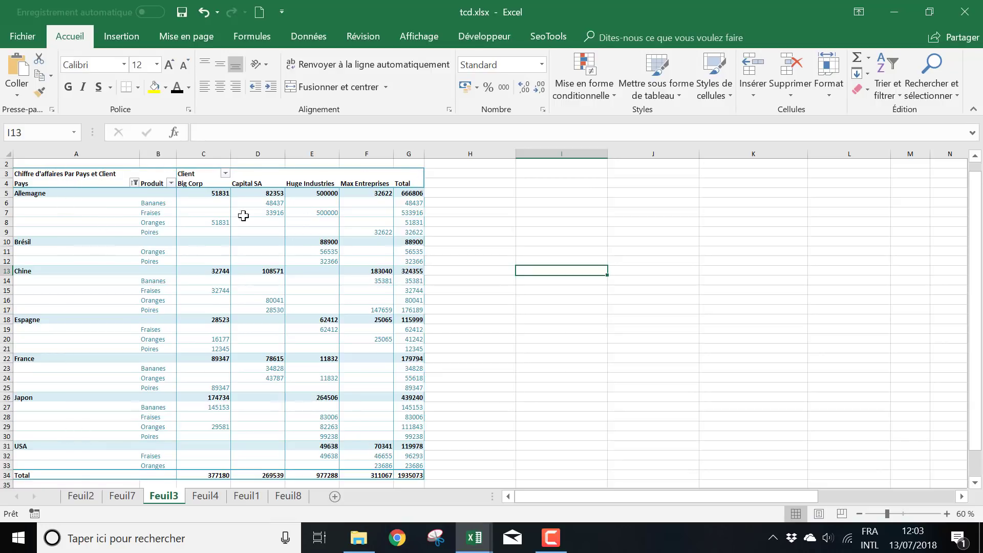
pyautogui.moveTo(400, 234)
pyautogui.click(270, 185)
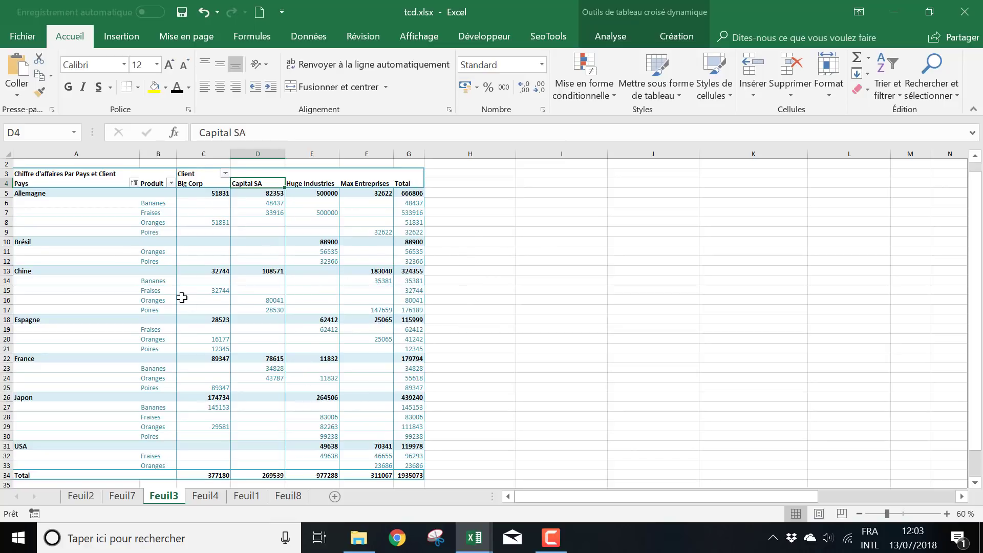
pyautogui.click(598, 289)
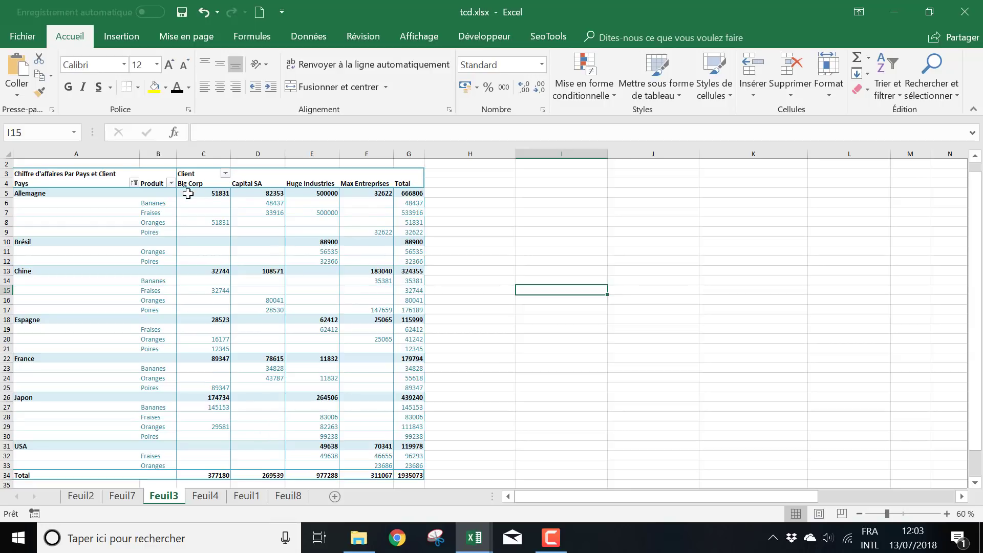
pyautogui.moveTo(189, 194)
pyautogui.moveTo(242, 257)
pyautogui.click(266, 261)
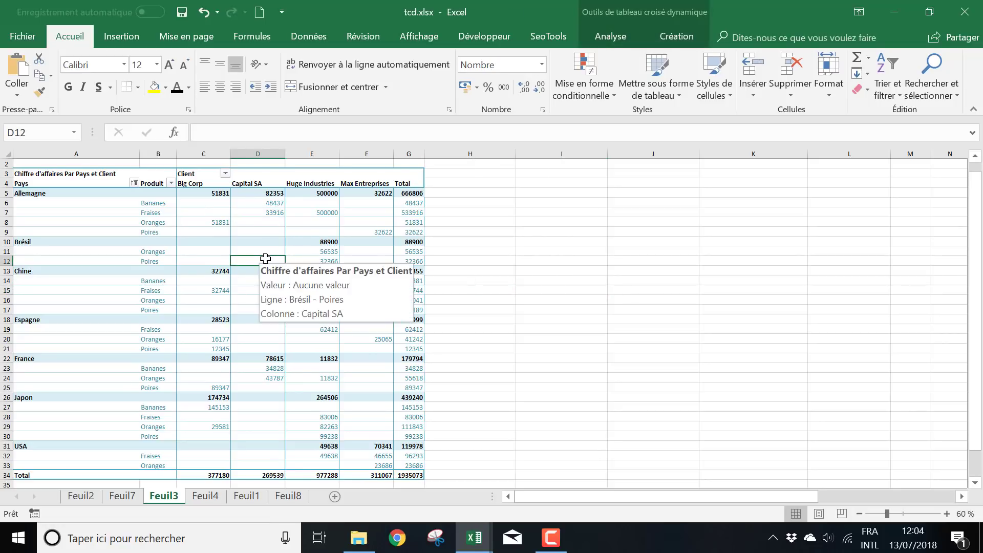
pyautogui.rightClick(267, 261)
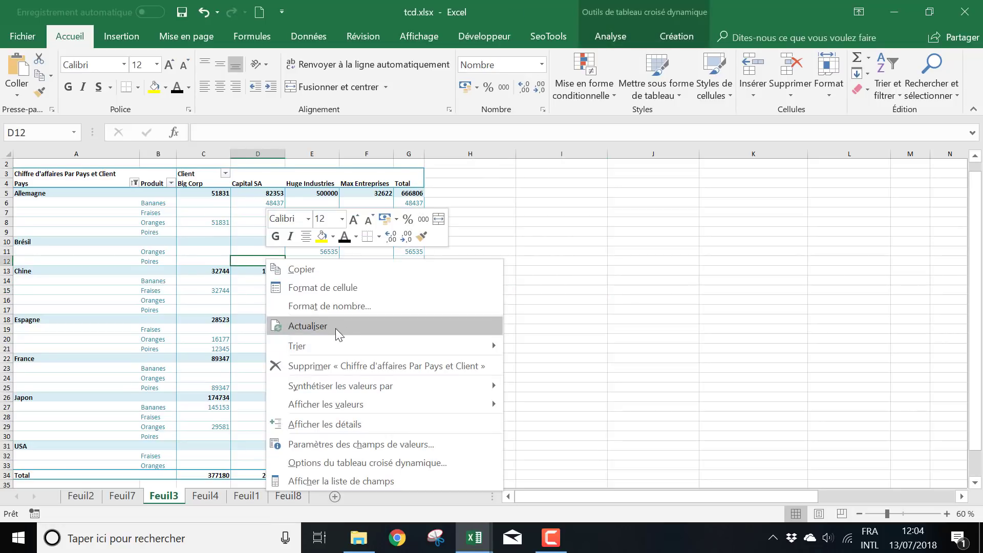
pyautogui.press('Escape')
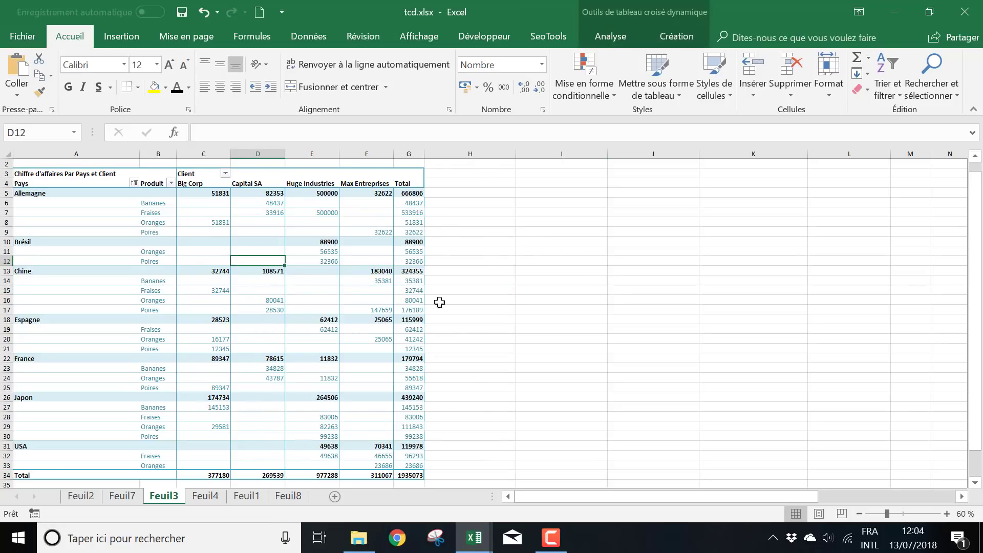
pyautogui.moveTo(358, 258)
pyautogui.moveTo(424, 277)
# - Switch to the Formation TCD.xls workbook containing the sales records
pyautogui.click(891, 17)
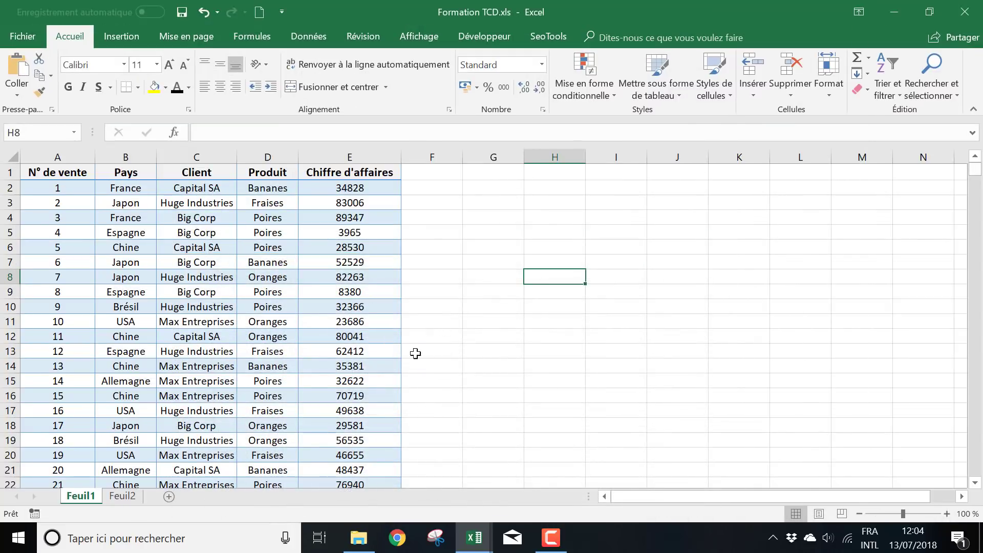
pyautogui.click(531, 317)
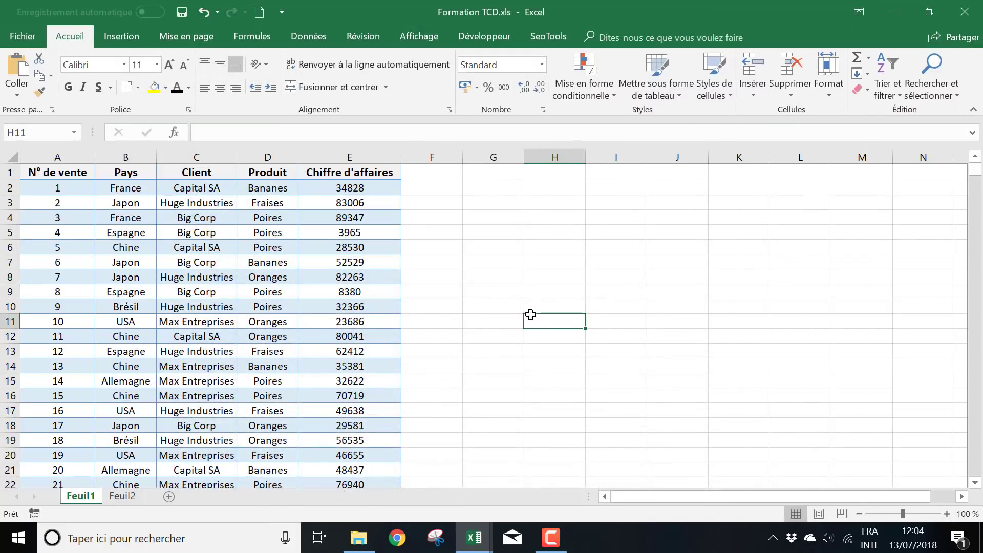
pyautogui.click(487, 264)
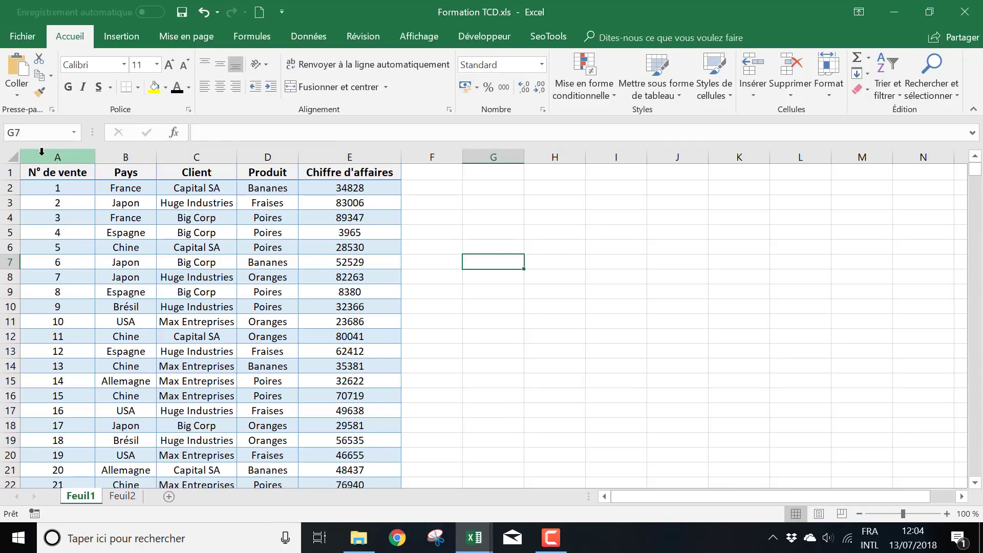
# - Examine the sales records on Feuil1, including the product, country and revenue entries
pyautogui.moveTo(51, 152); pyautogui.dragTo(404, 163)
pyautogui.click(505, 232)
pyautogui.scroll(-2, 436, 306)
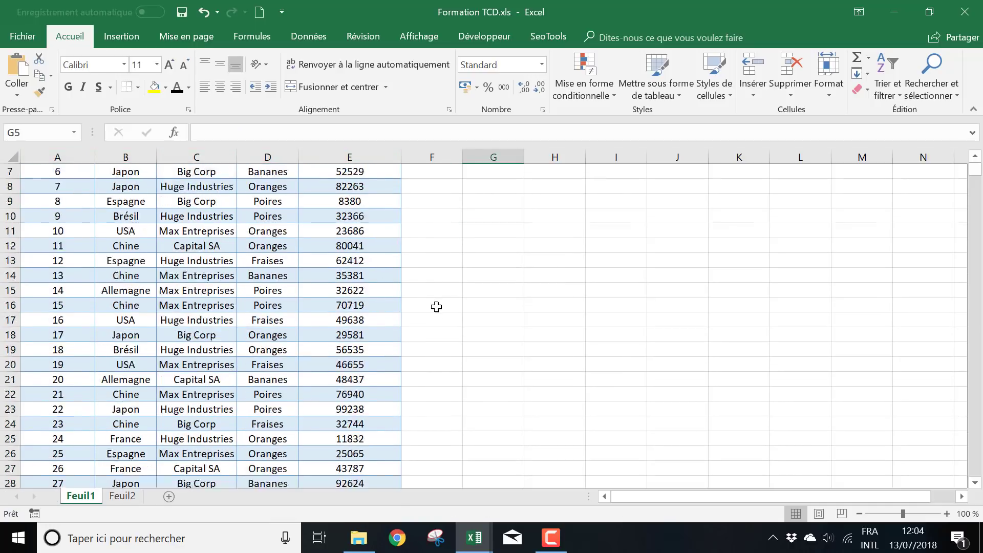
pyautogui.scroll(2, 375, 332)
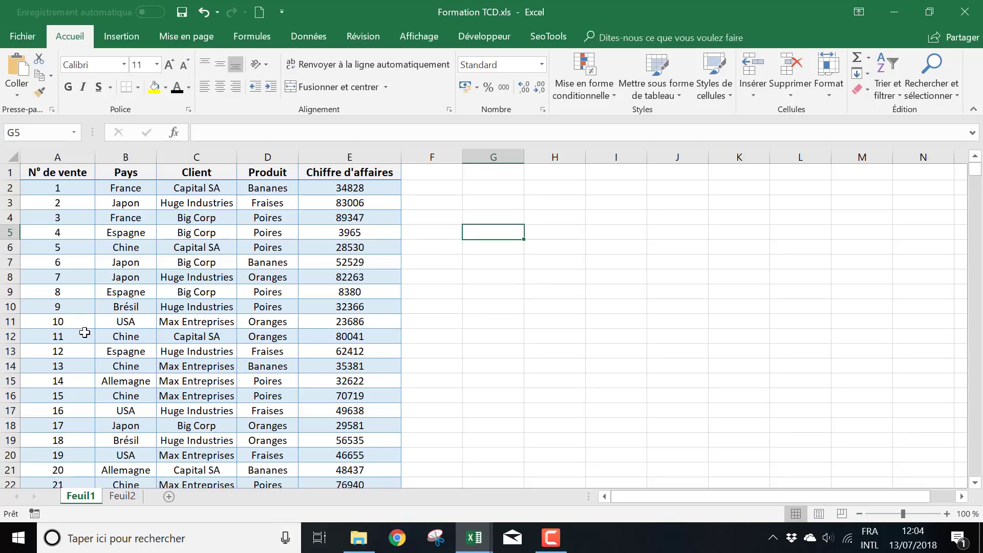
pyautogui.scroll(-2, 204, 314)
pyautogui.scroll(-1, 212, 313)
pyautogui.scroll(3, 219, 315)
pyautogui.moveTo(284, 193); pyautogui.dragTo(271, 265)
pyautogui.moveTo(134, 203); pyautogui.dragTo(162, 373)
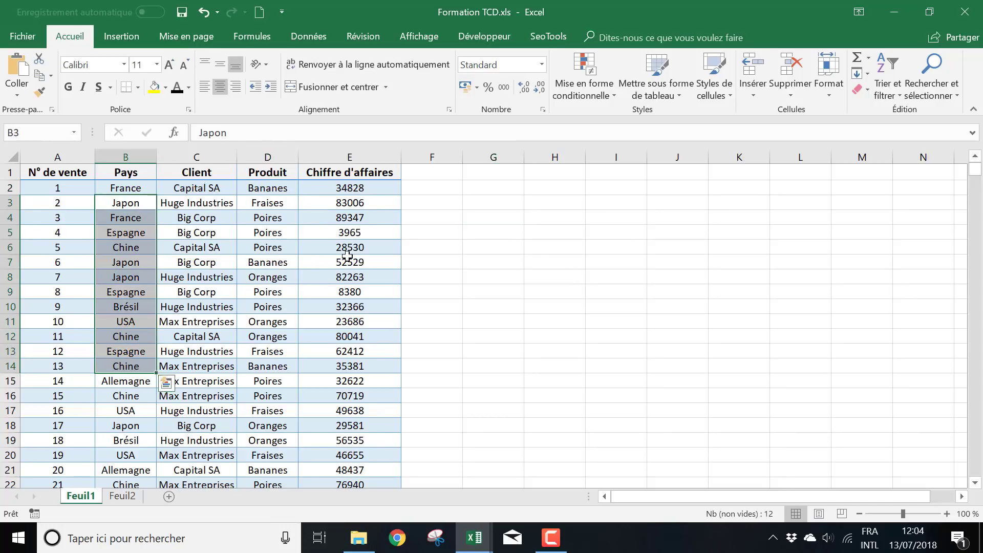
pyautogui.moveTo(356, 177); pyautogui.dragTo(355, 355)
pyautogui.click(520, 277)
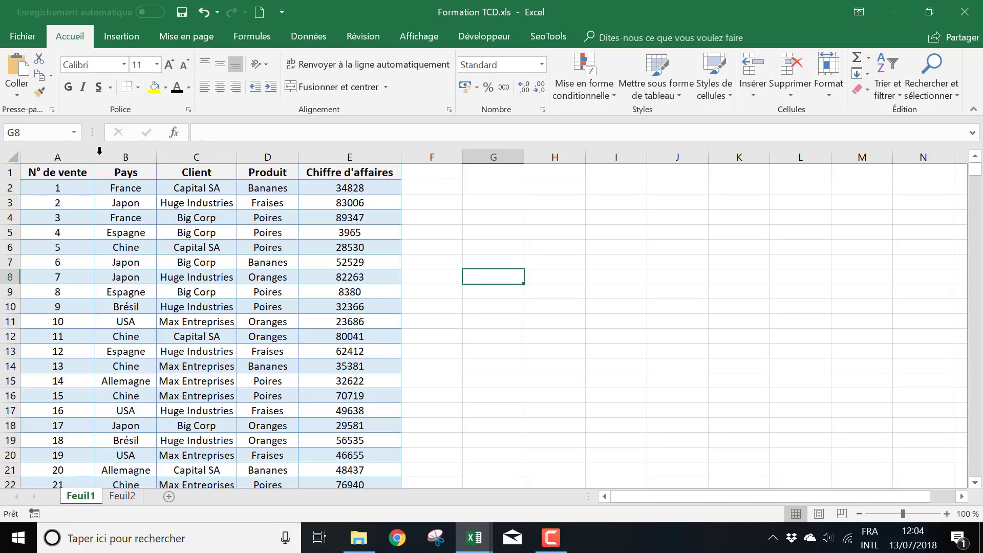
# - Review the source table column by column: N° de vente, Pays, Client, Produit and Chiffre d'affaires
pyautogui.click(66, 148)
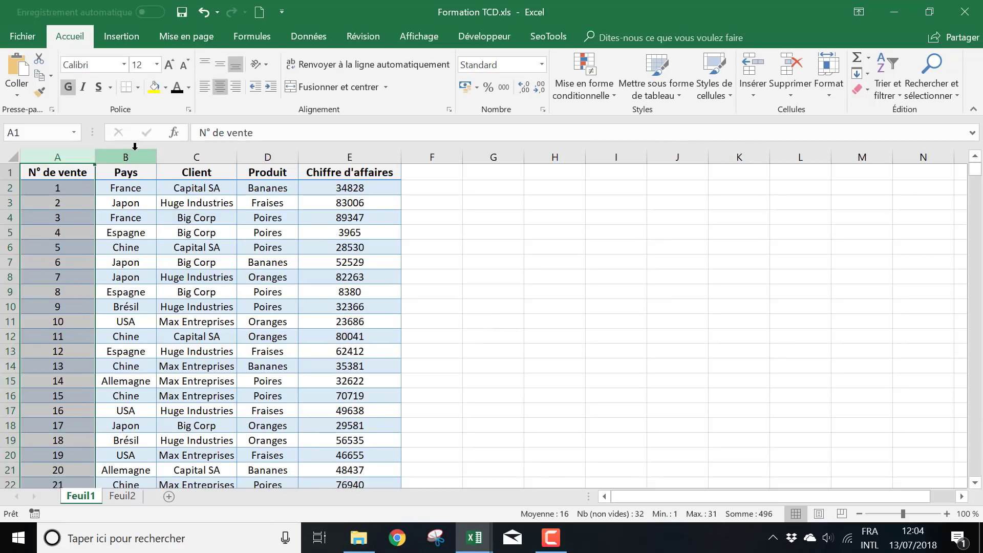
pyautogui.click(134, 147)
pyautogui.click(203, 152)
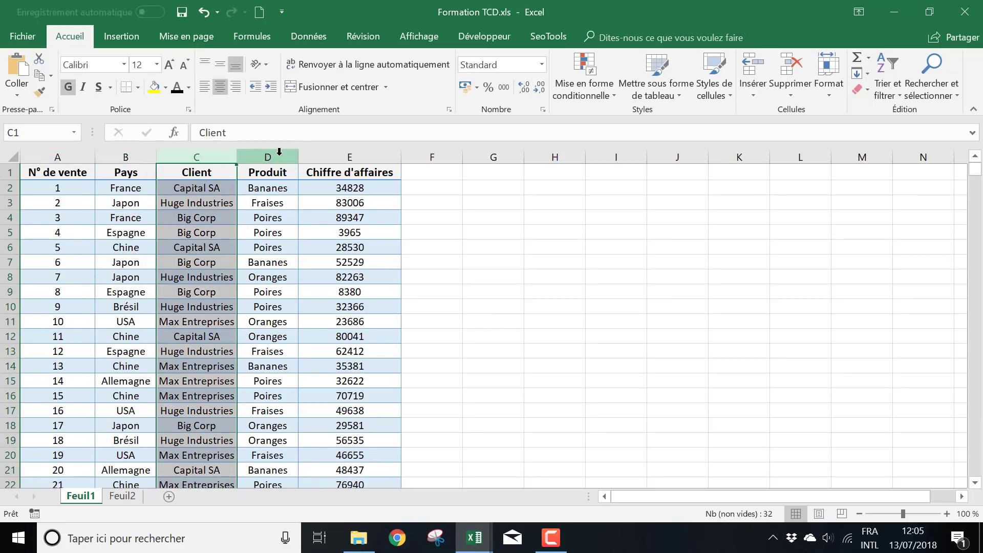
pyautogui.click(279, 152)
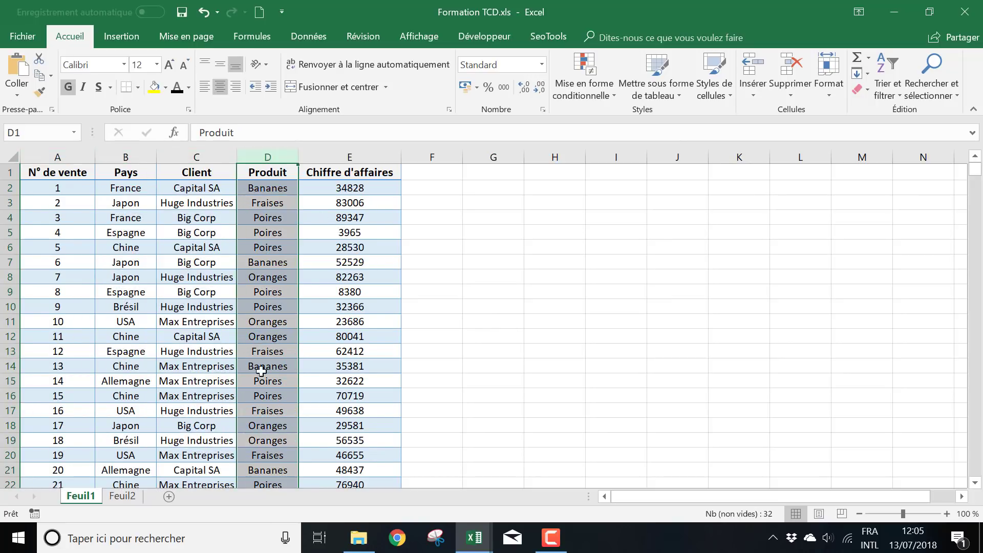
pyautogui.click(346, 150)
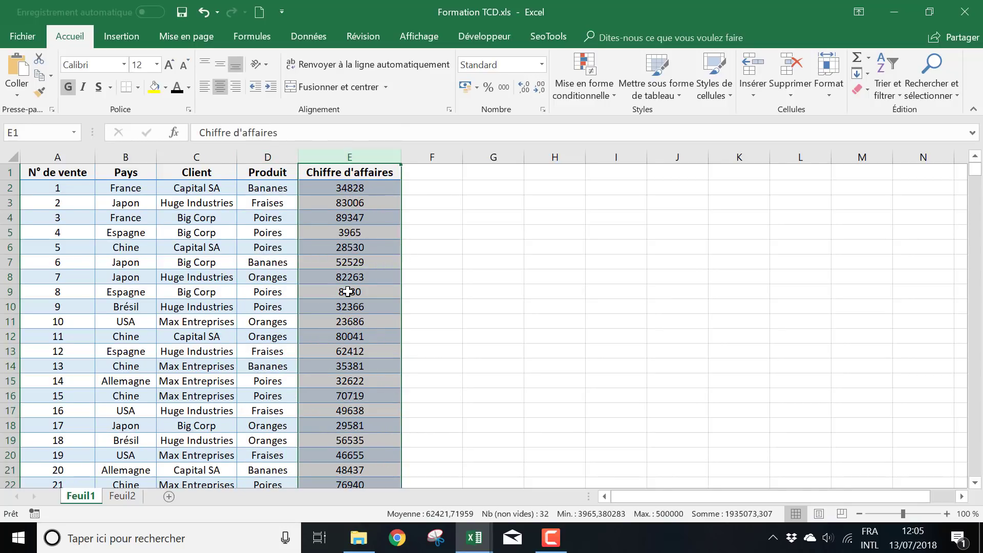
pyautogui.scroll(-2, 345, 292)
pyautogui.scroll(2, 344, 232)
# - Clear the Client header in cell C1 and restore it
pyautogui.click(83, 172)
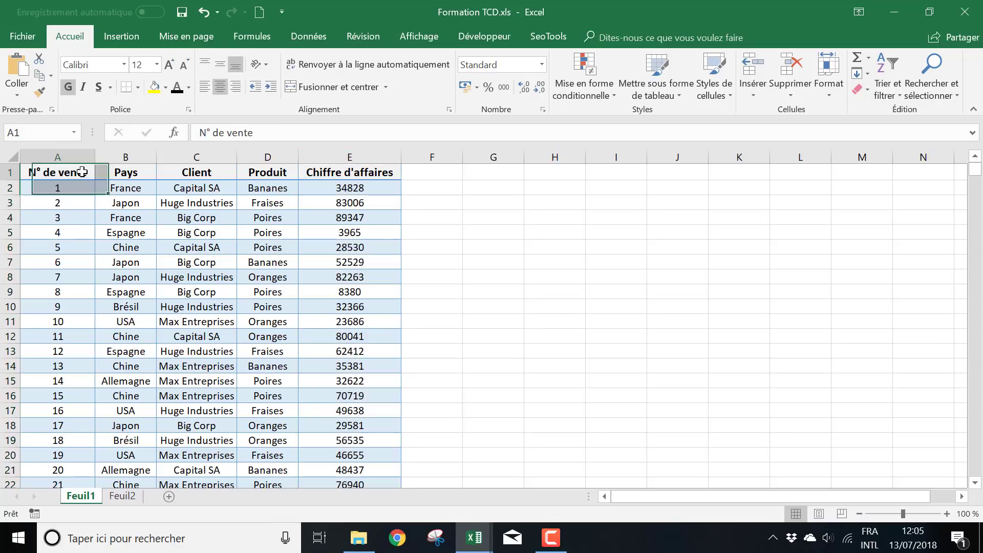
pyautogui.click(215, 170)
pyautogui.press('Delete')
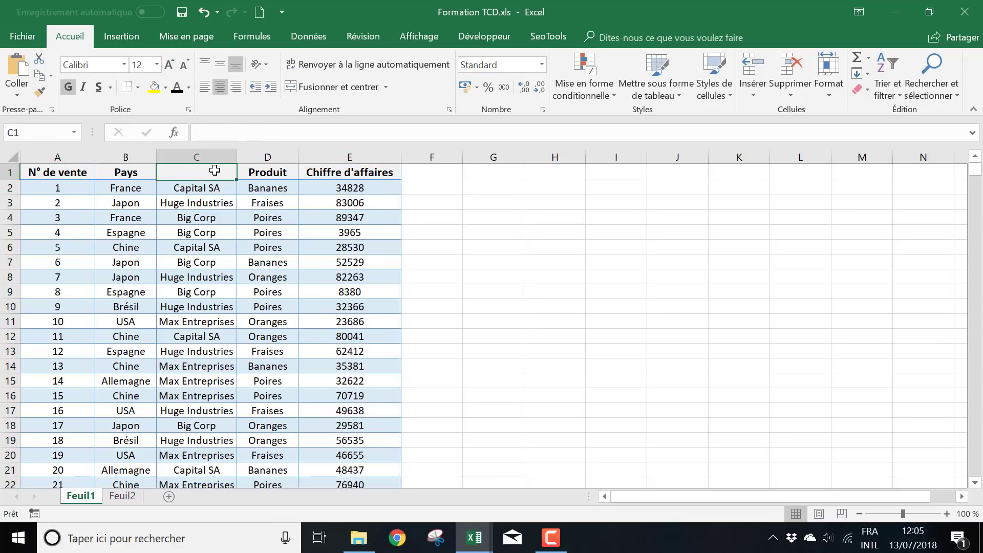
pyautogui.click(384, 292)
pyautogui.click(566, 250)
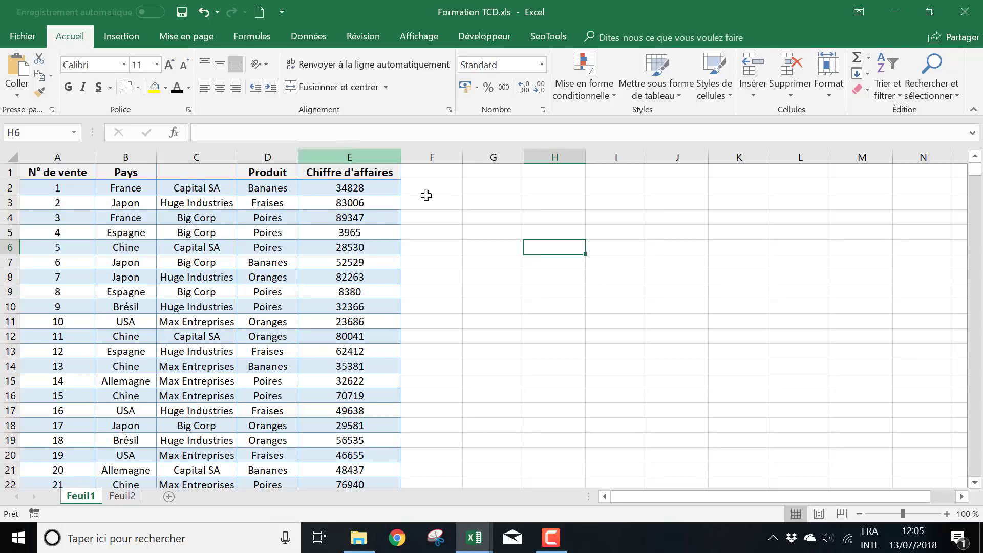
pyautogui.click(208, 173)
pyautogui.write('Client')
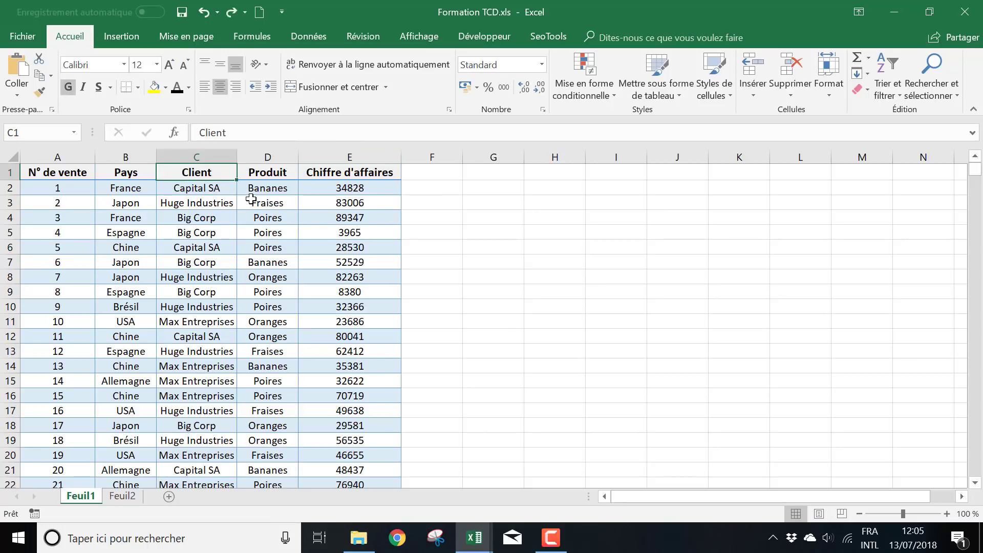
pyautogui.click(439, 231)
# - Examine the empty header cells and columns F to H beside the sales table
pyautogui.click(435, 173)
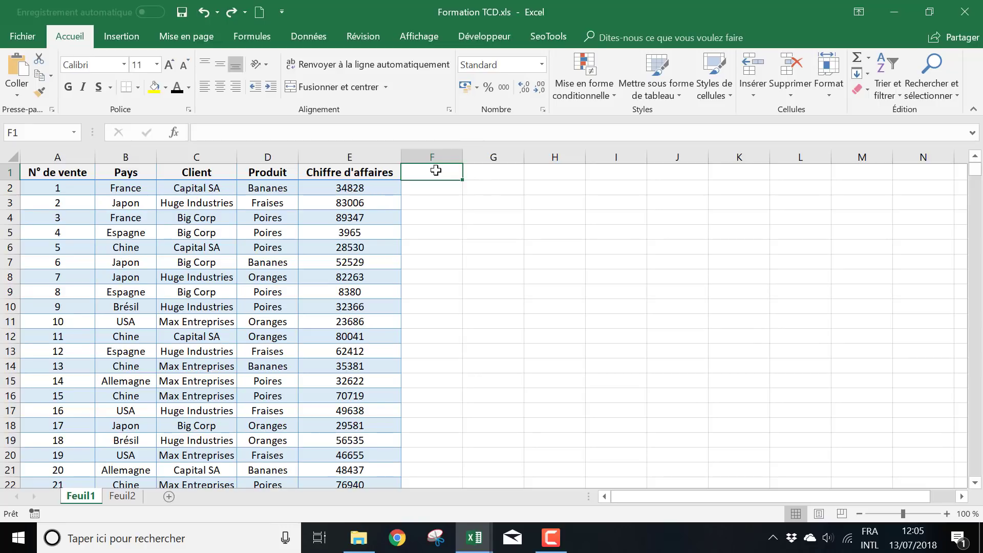
pyautogui.click(487, 172)
pyautogui.click(557, 173)
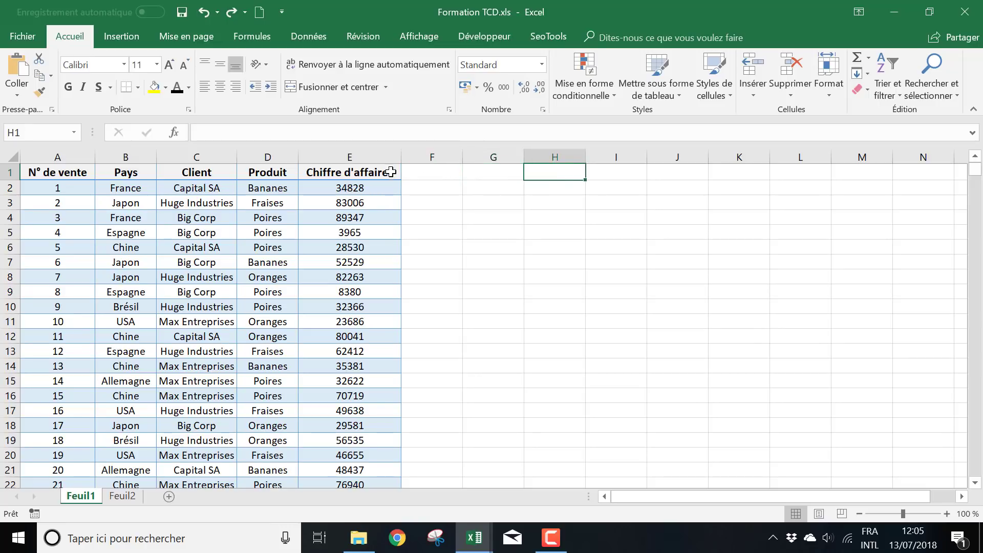
pyautogui.click(440, 170)
pyautogui.click(493, 171)
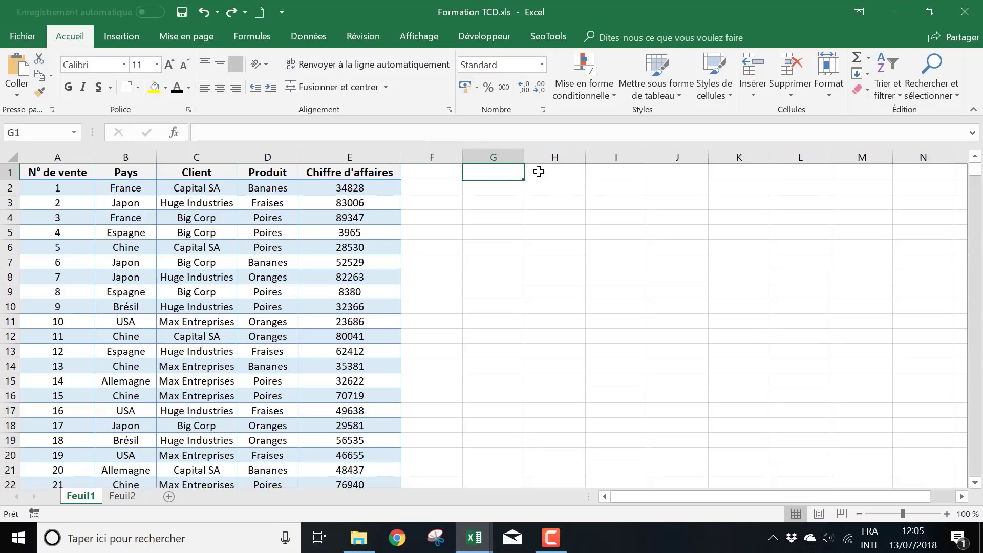
pyautogui.click(542, 172)
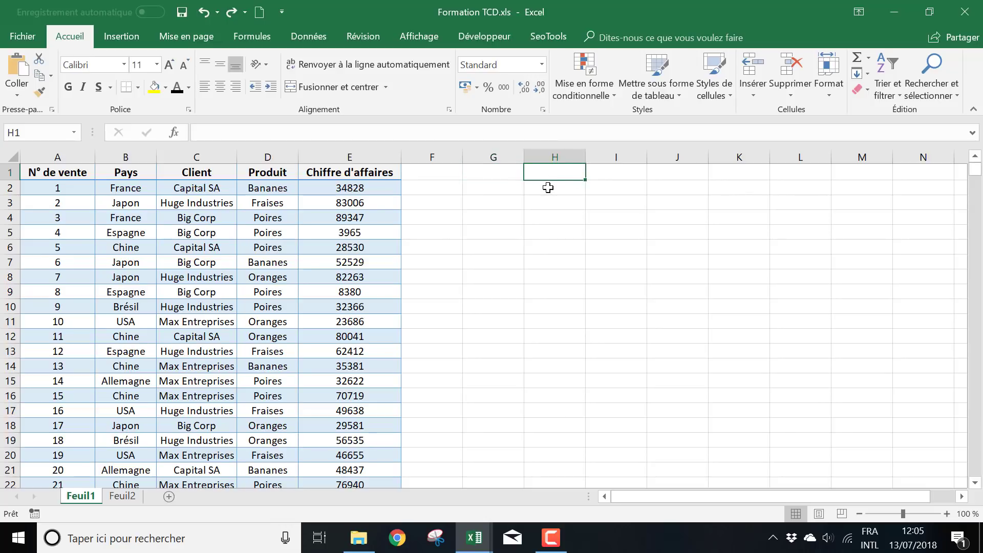
pyautogui.click(548, 187)
pyautogui.moveTo(302, 184); pyautogui.dragTo(166, 368)
pyautogui.click(443, 171)
pyautogui.click(439, 157)
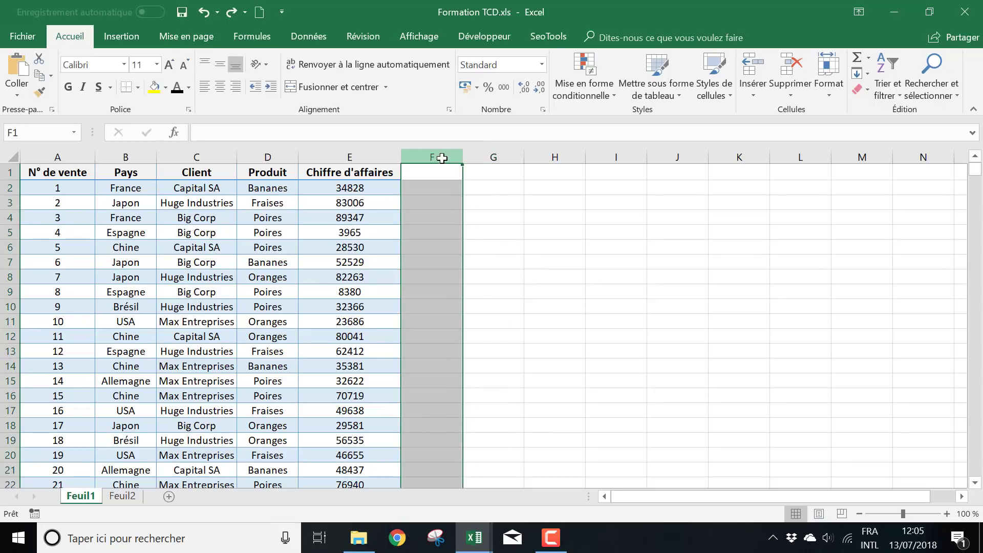
pyautogui.click(494, 157)
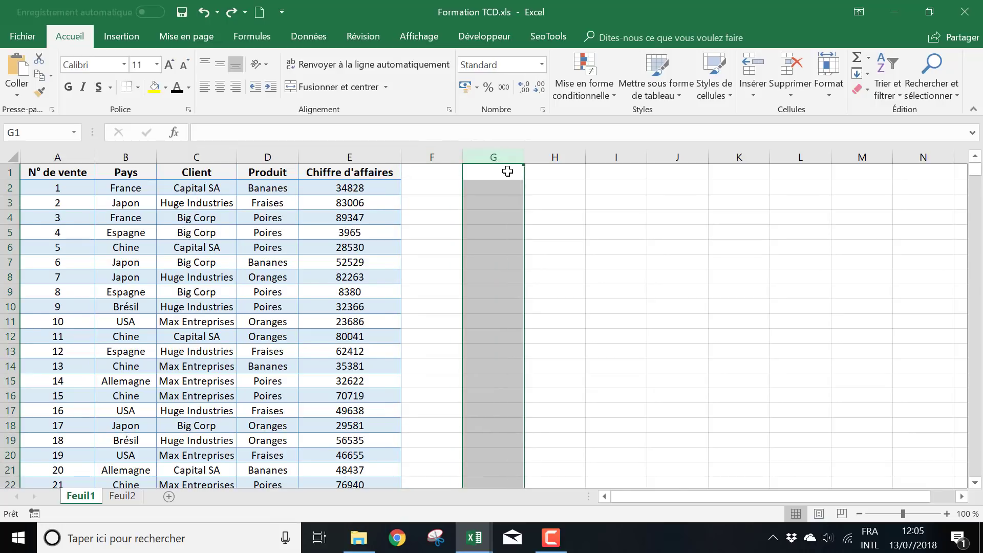
pyautogui.click(564, 172)
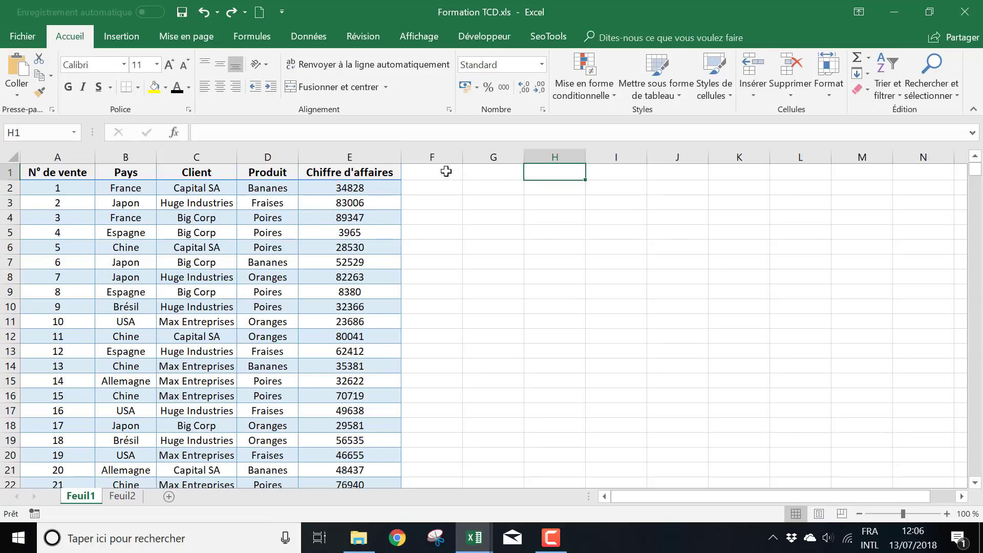
# - Enter trial headers erer in F1 and ererere in G1, and undo both entries
pyautogui.moveTo(446, 171); pyautogui.dragTo(493, 169)
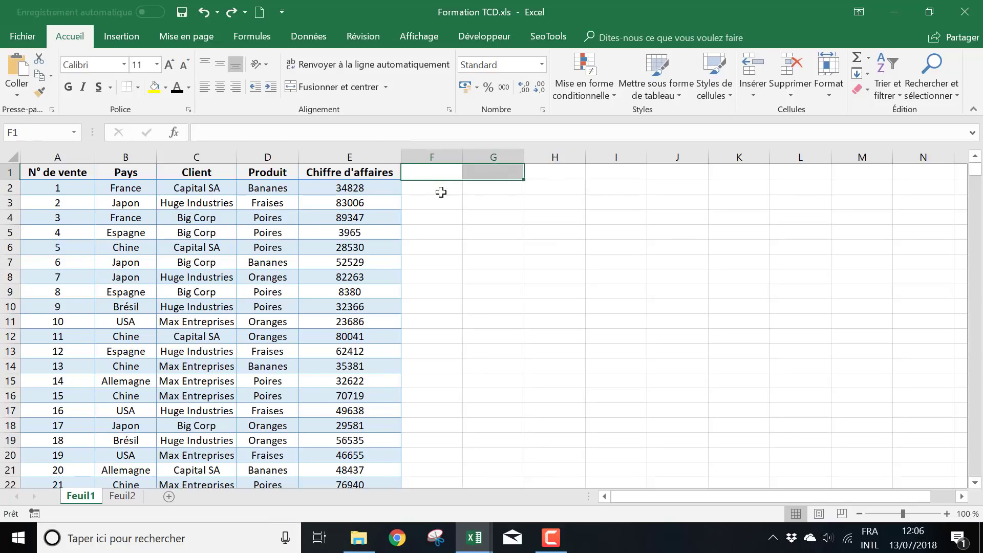
pyautogui.click(442, 172)
pyautogui.write('erer')
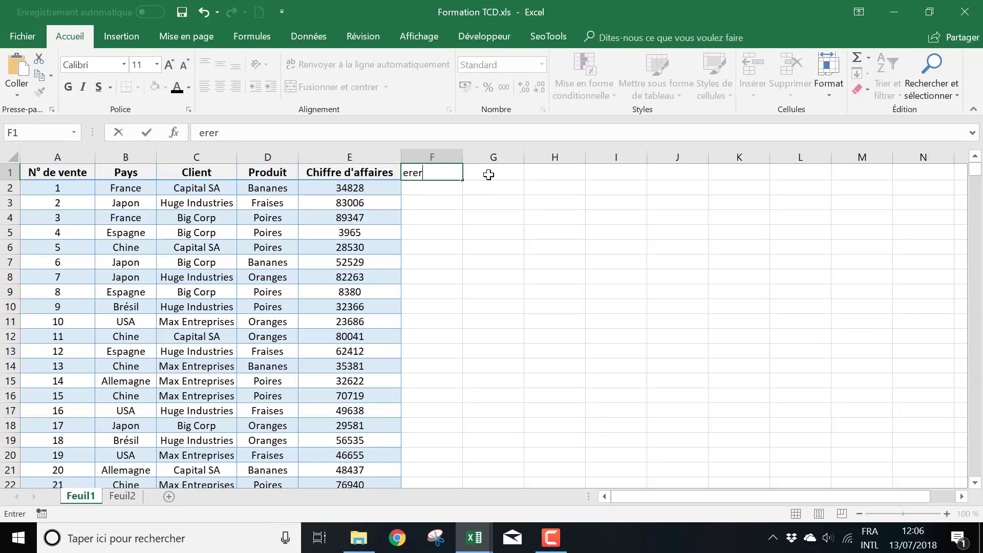
pyautogui.click(489, 175)
pyautogui.write('ererere')
pyautogui.click(495, 208)
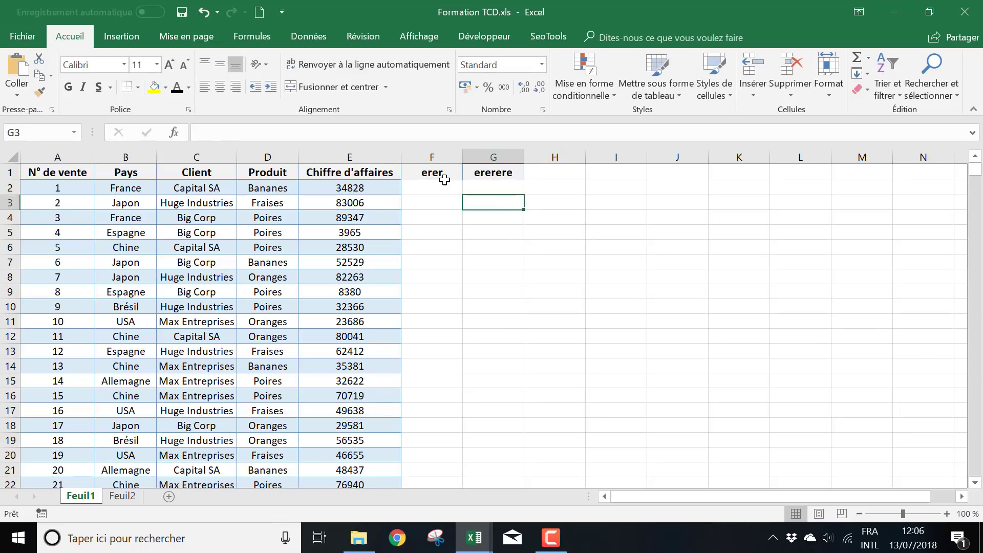
pyautogui.hotkey('ctrl', 'z')
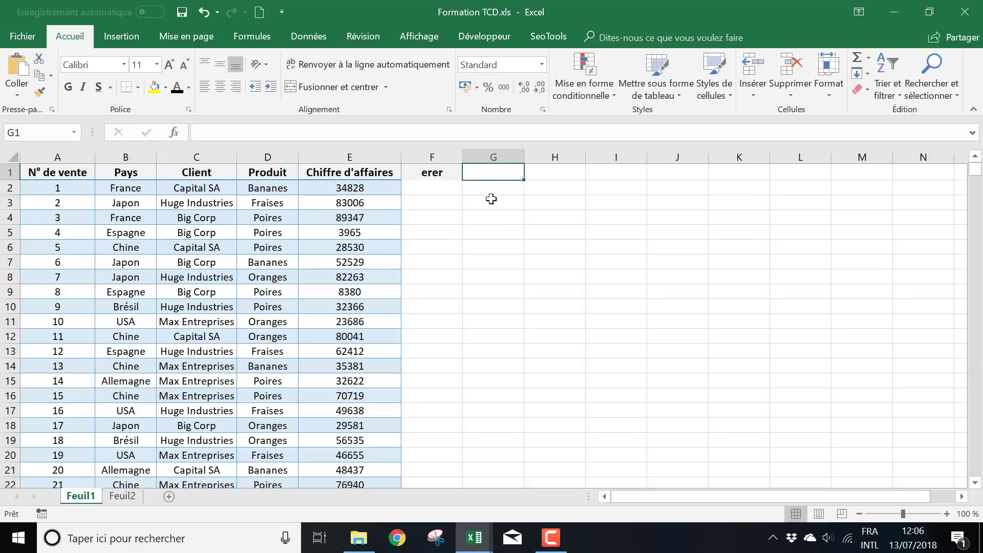
pyautogui.hotkey('ctrl', 'z')
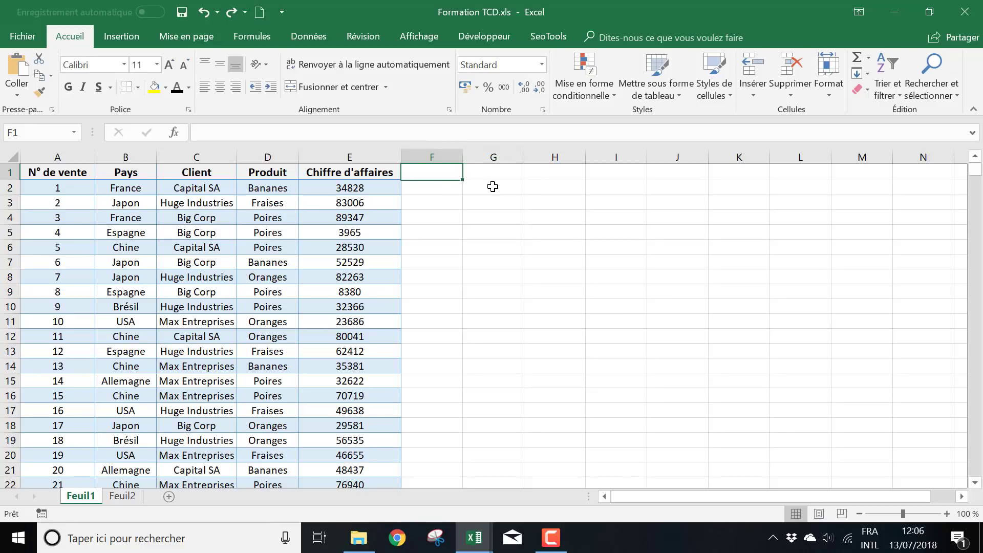
pyautogui.click(273, 174)
pyautogui.click(203, 172)
pyautogui.click(436, 187)
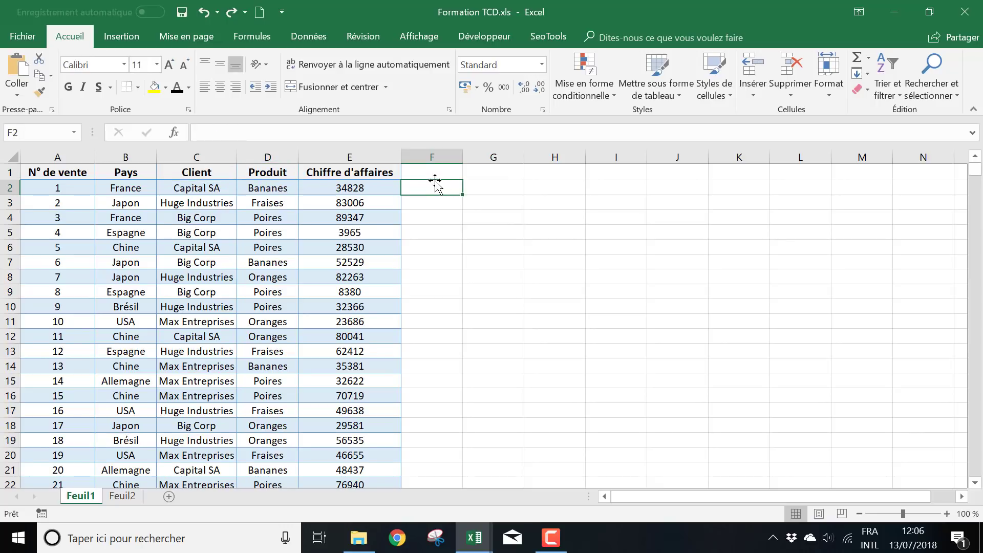
pyautogui.moveTo(423, 170); pyautogui.dragTo(491, 172)
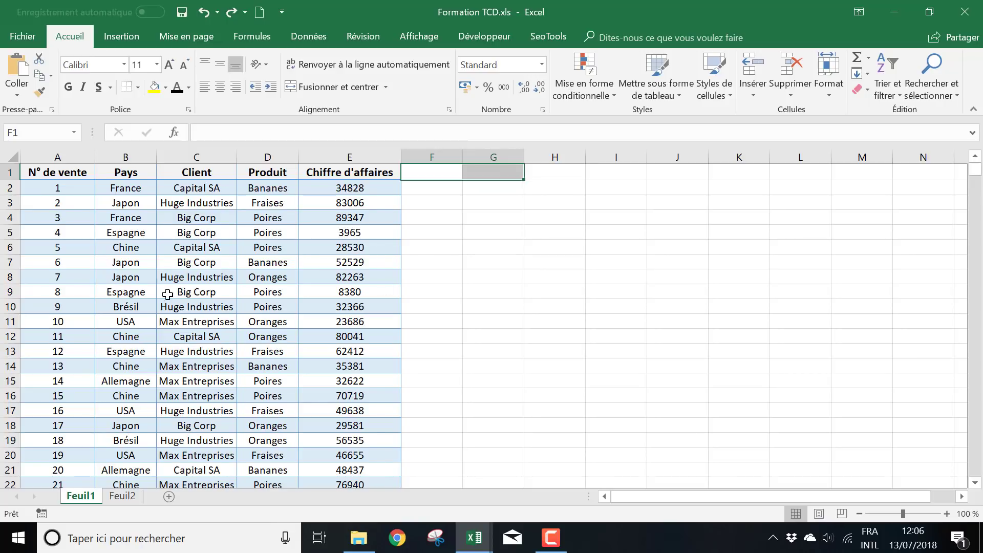
# - Look through the sales rows of the source table on Feuil1 down to the last record
pyautogui.click(10, 322)
pyautogui.click(228, 357)
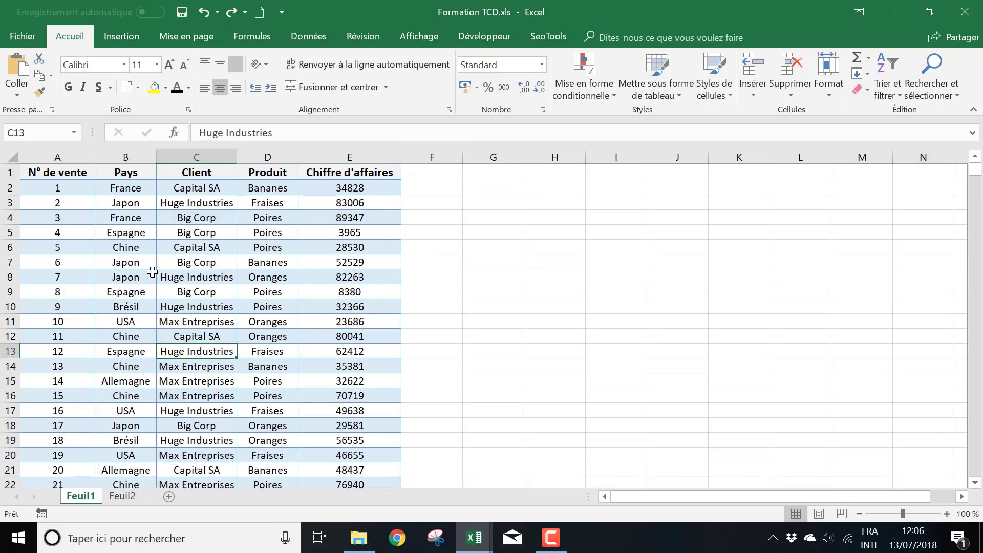
pyautogui.scroll(-8, 154, 272)
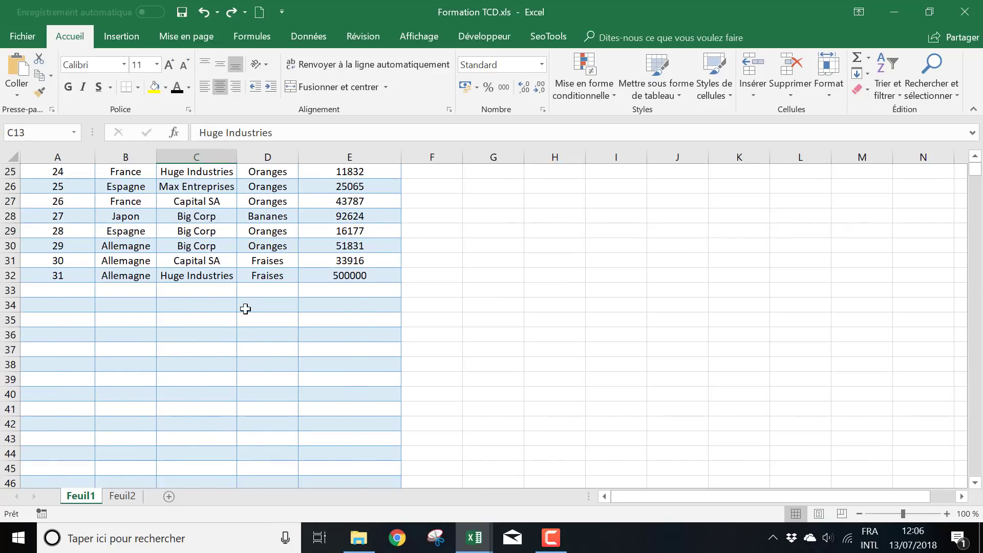
pyautogui.scroll(5, 246, 307)
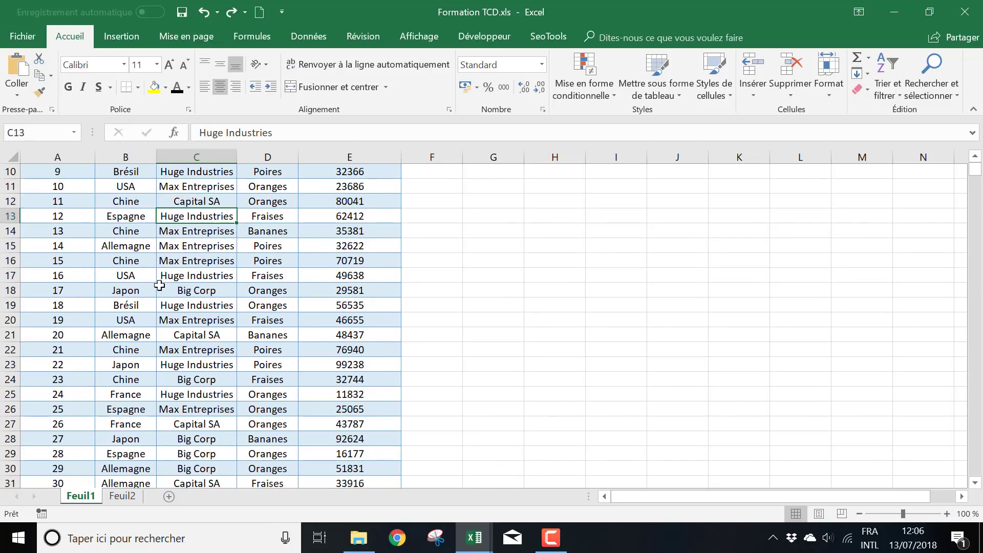
pyautogui.scroll(3, 465, 278)
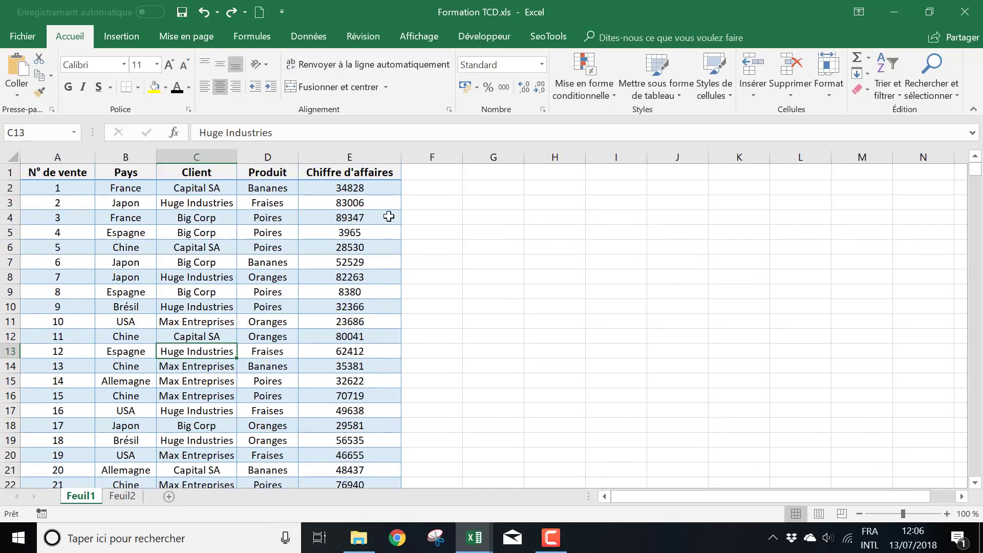
pyautogui.click(472, 218)
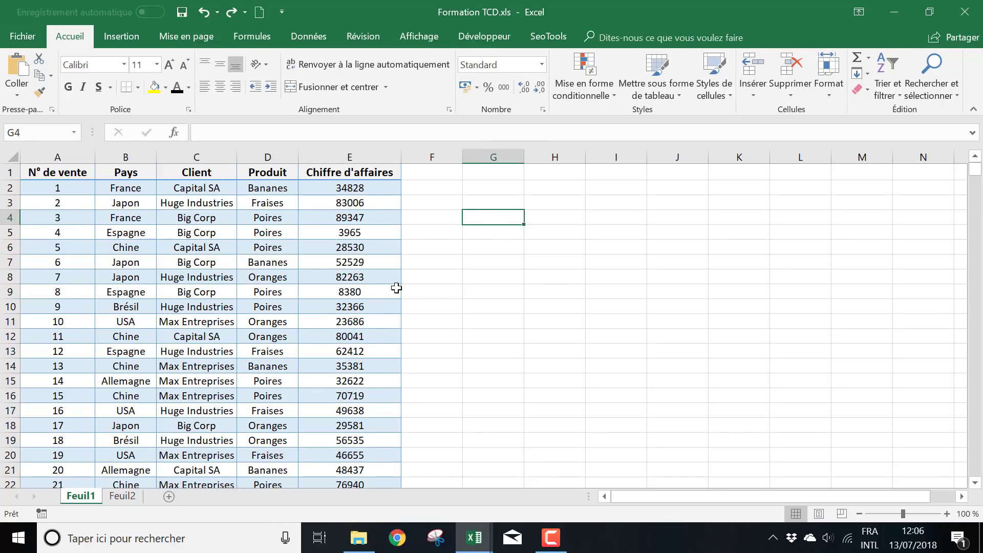
# - Check the values in the Chiffre d'affaires column from the header down to the last sale
pyautogui.click(363, 157)
pyautogui.scroll(-4, 371, 308)
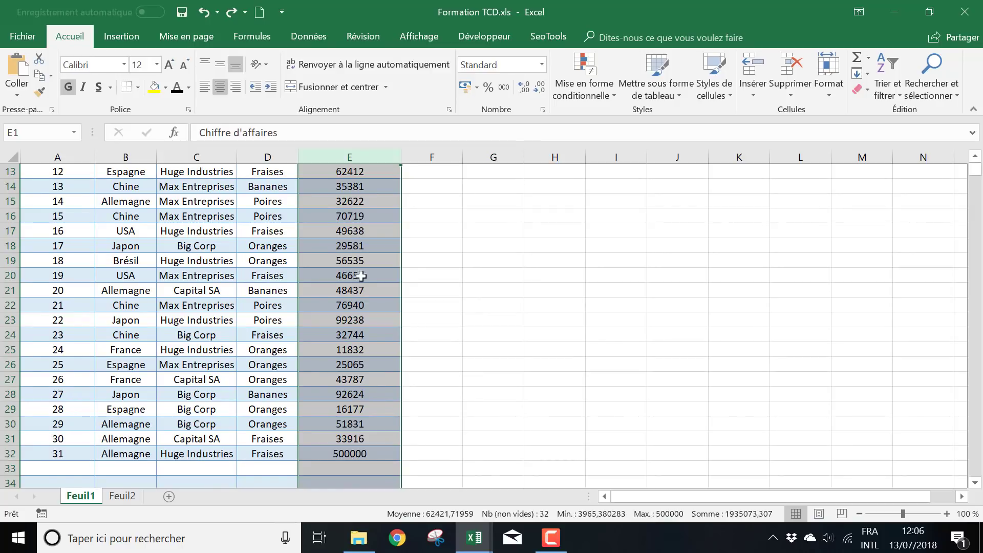
pyautogui.scroll(4, 378, 397)
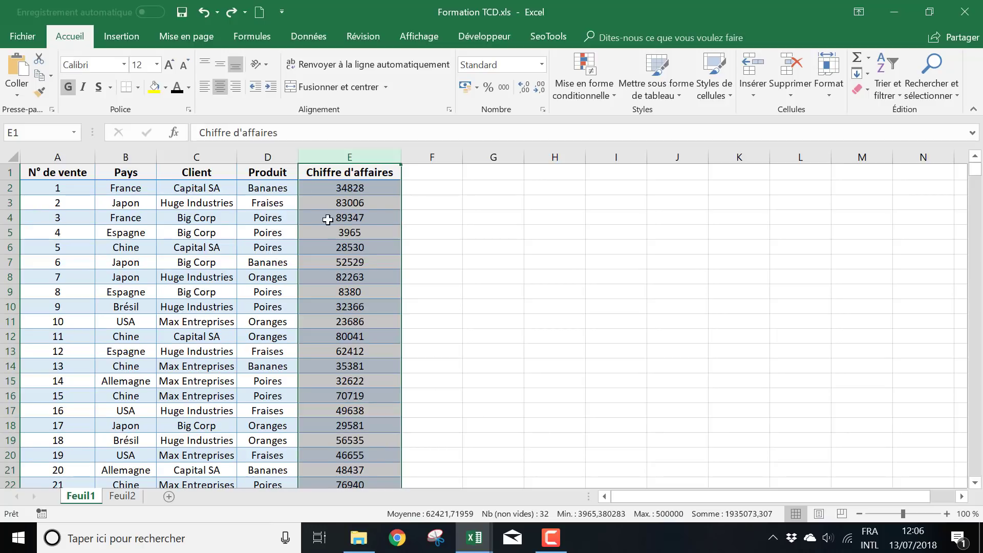
pyautogui.scroll(-3, 366, 253)
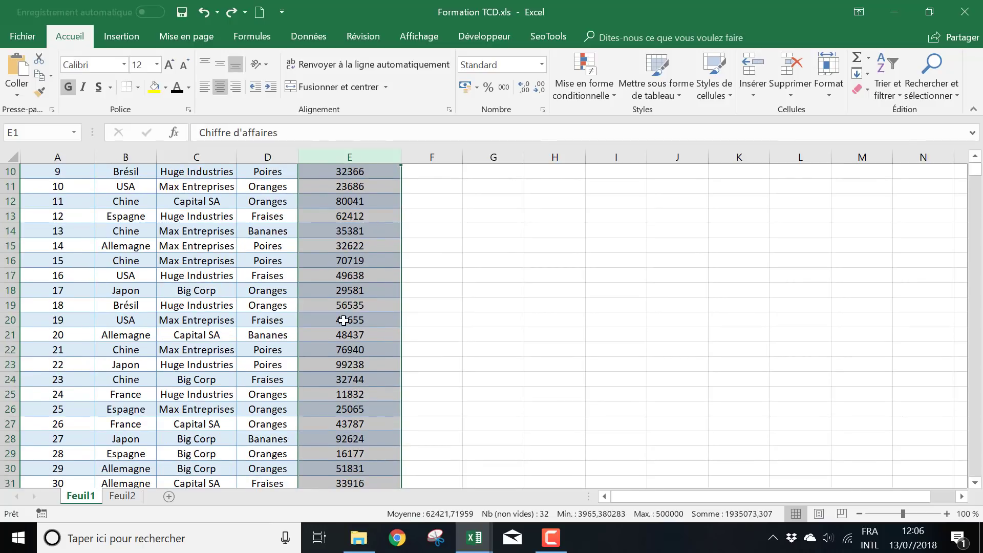
pyautogui.scroll(-2, 345, 320)
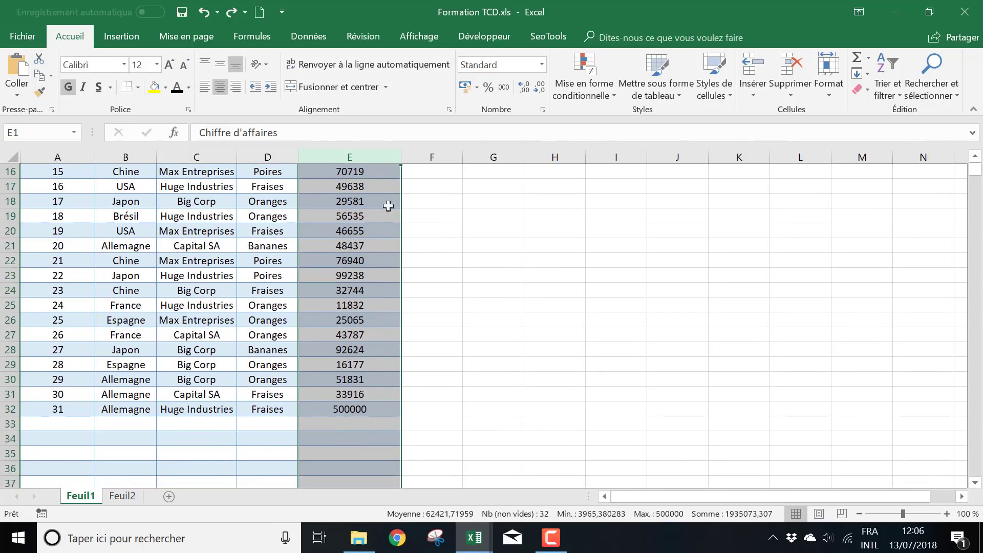
pyautogui.scroll(5, 358, 251)
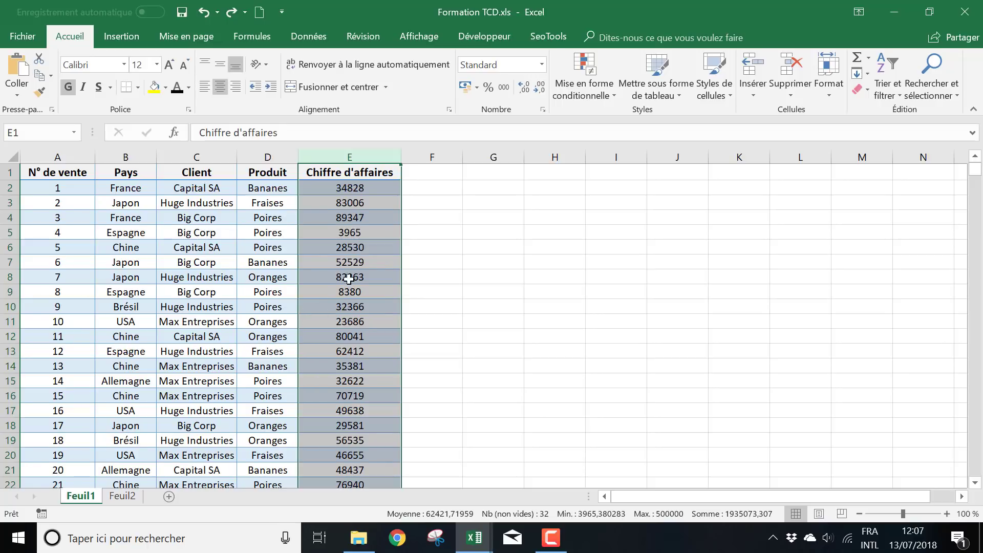
pyautogui.click(449, 267)
pyautogui.moveTo(57, 156); pyautogui.dragTo(377, 154)
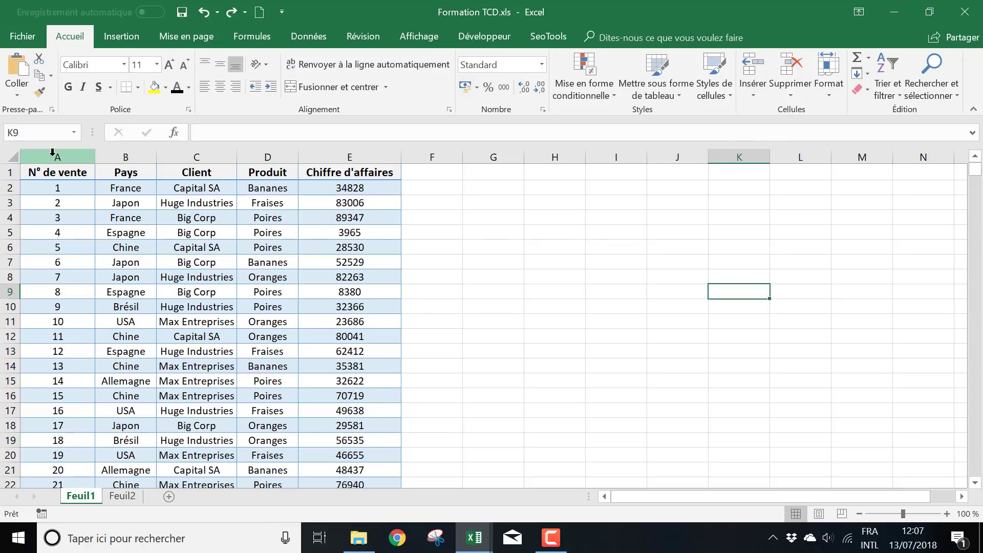
pyautogui.moveTo(57, 152); pyautogui.dragTo(353, 154)
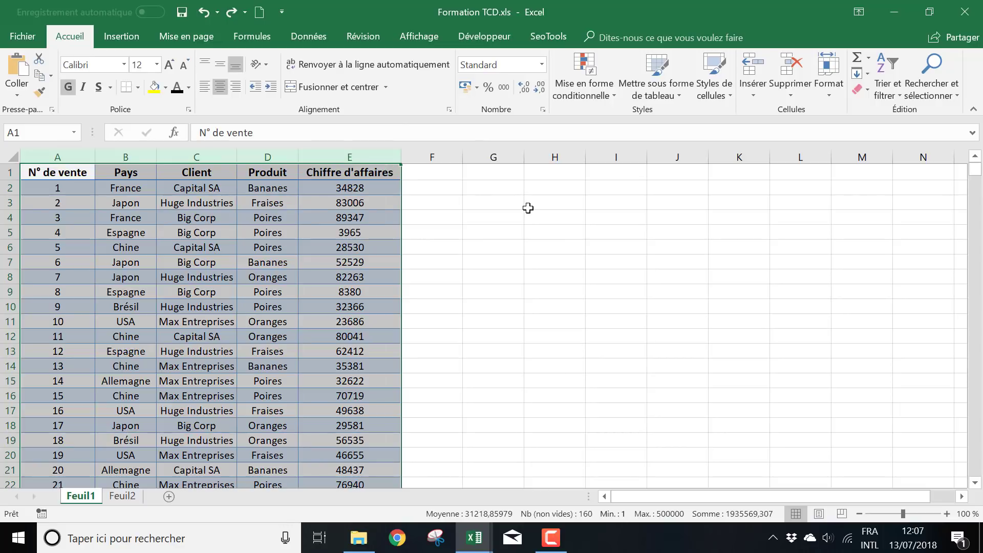
pyautogui.click(529, 205)
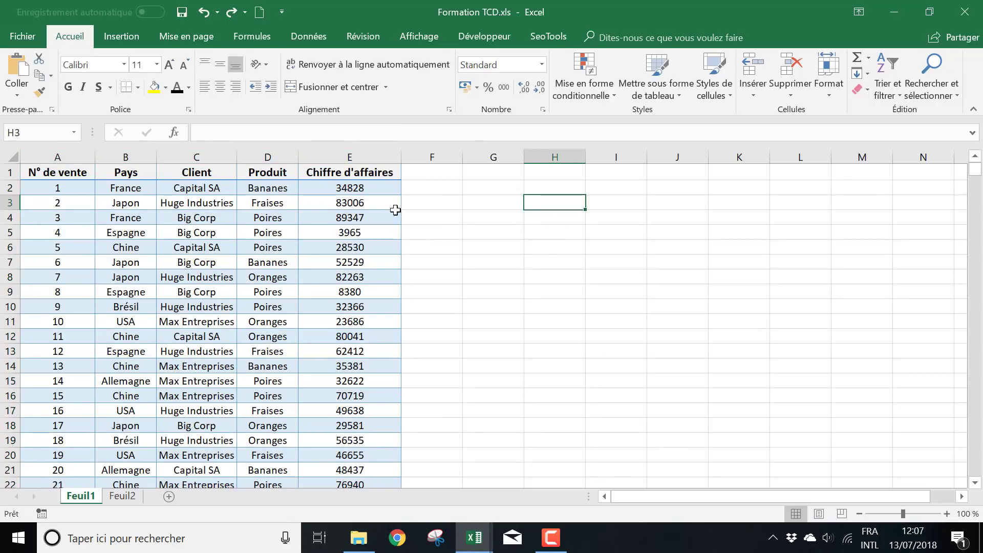
# - Create a pivot table from columns A to E of Feuil1 on a new worksheet, and move that sheet after Feuil2
pyautogui.moveTo(45, 154); pyautogui.dragTo(373, 153)
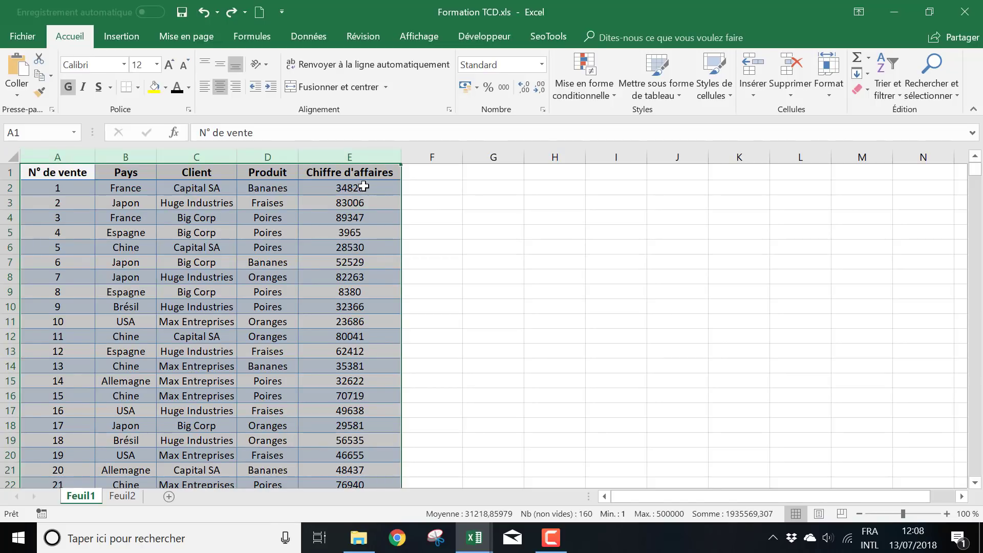
pyautogui.click(130, 37)
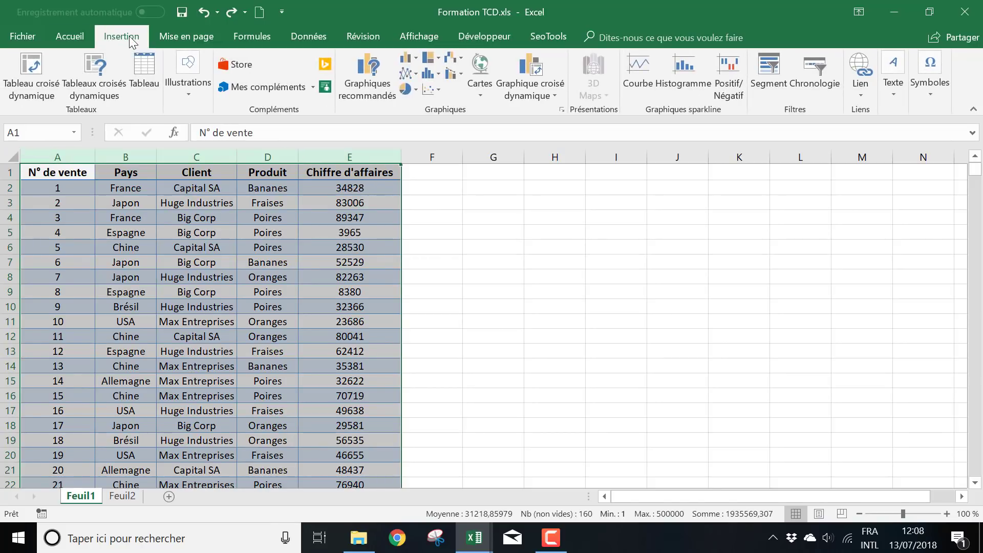
pyautogui.click(33, 75)
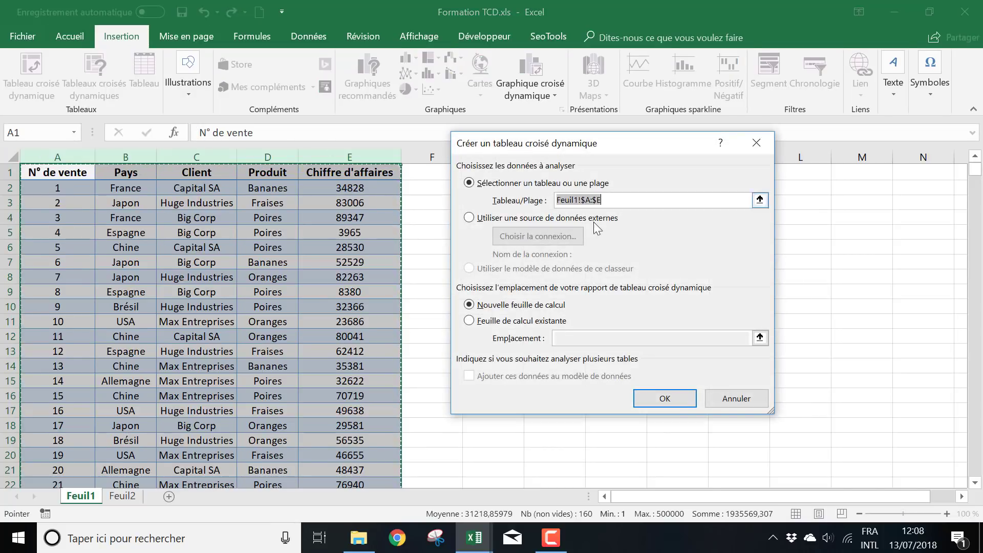
pyautogui.moveTo(562, 150); pyautogui.dragTo(537, 181)
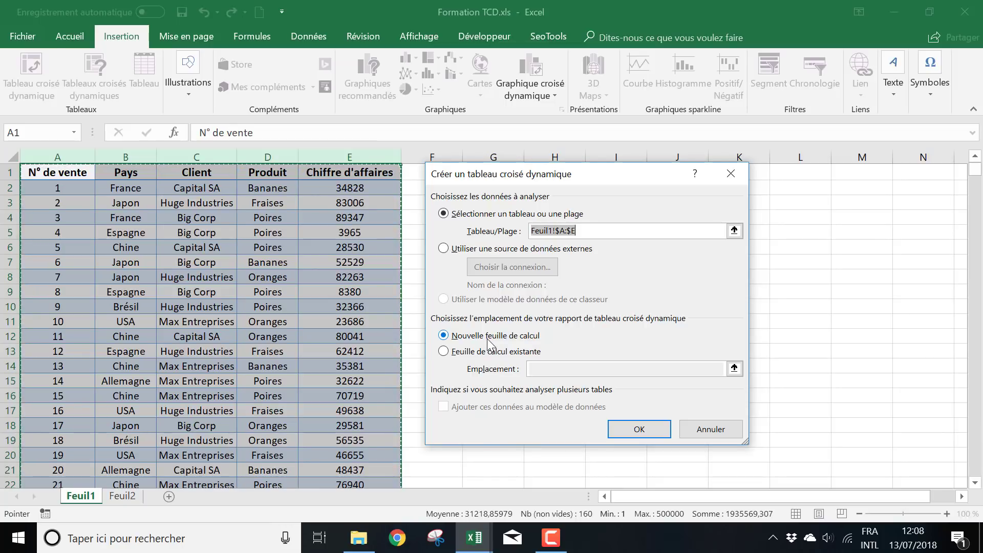
pyautogui.click(640, 429)
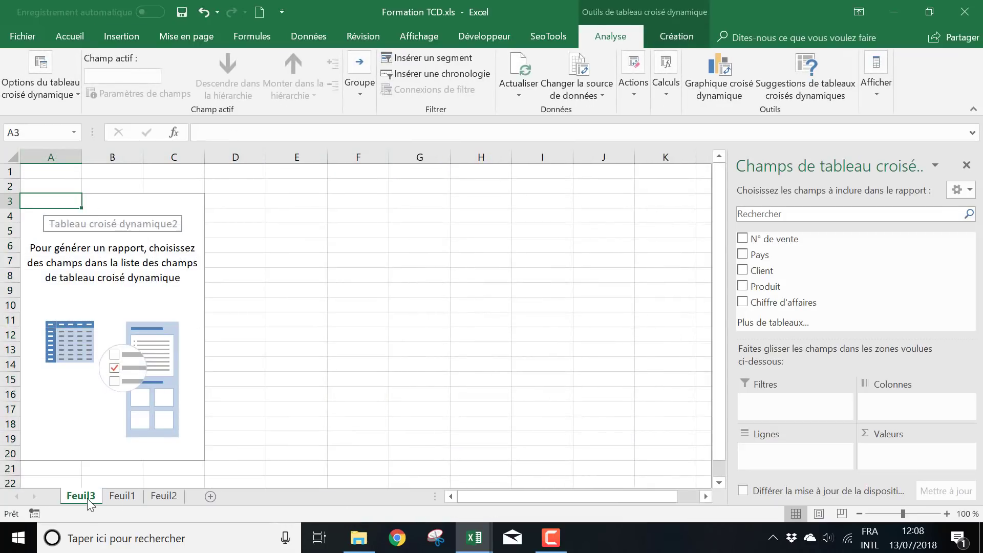
pyautogui.moveTo(92, 499); pyautogui.dragTo(193, 505)
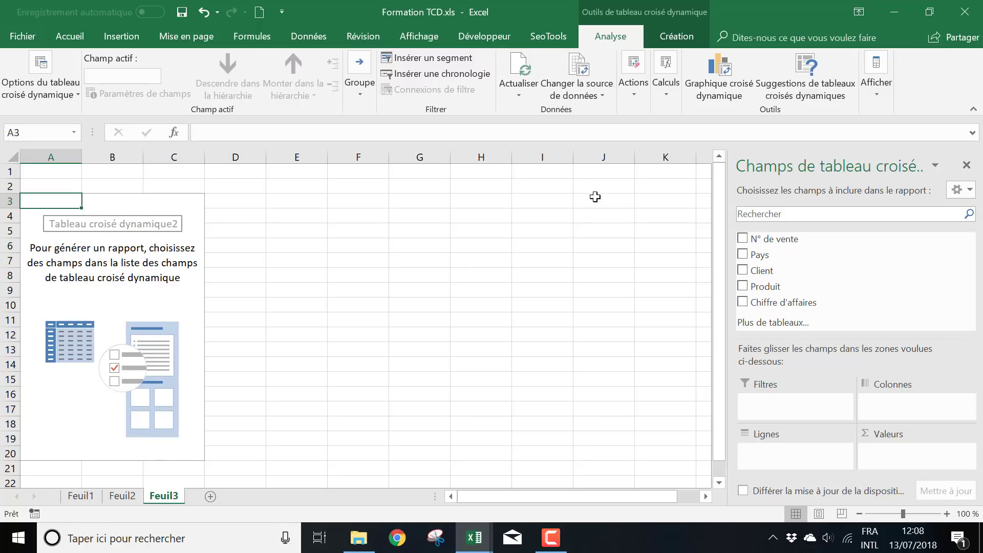
# - Rename the source data sheet Feuil1 as Donnees
pyautogui.click(91, 499)
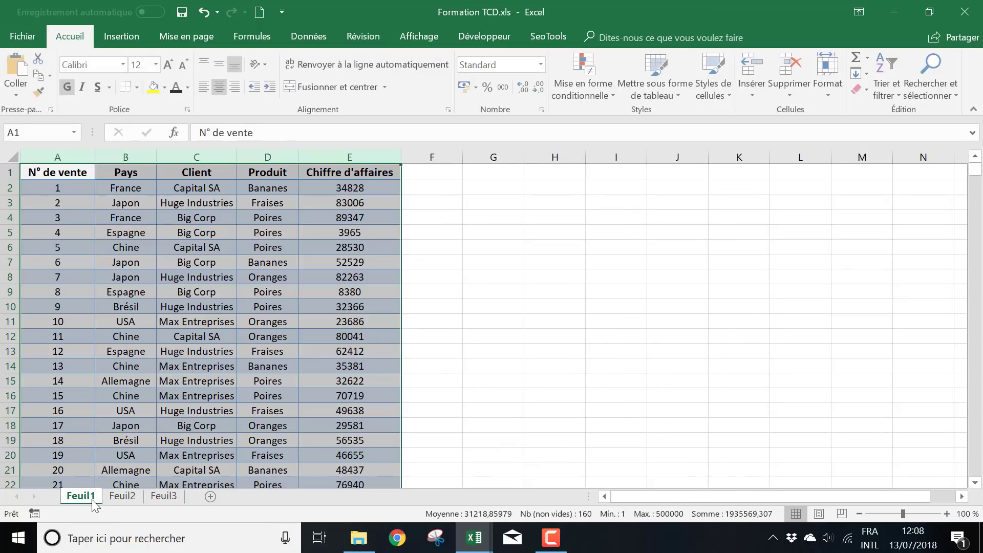
pyautogui.doubleClick(82, 496)
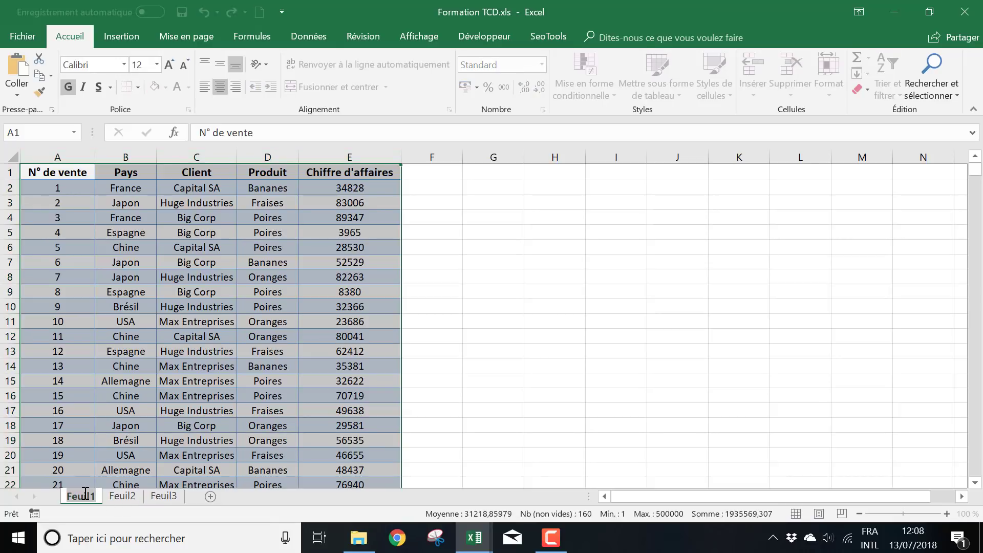
pyautogui.write('Donnees')
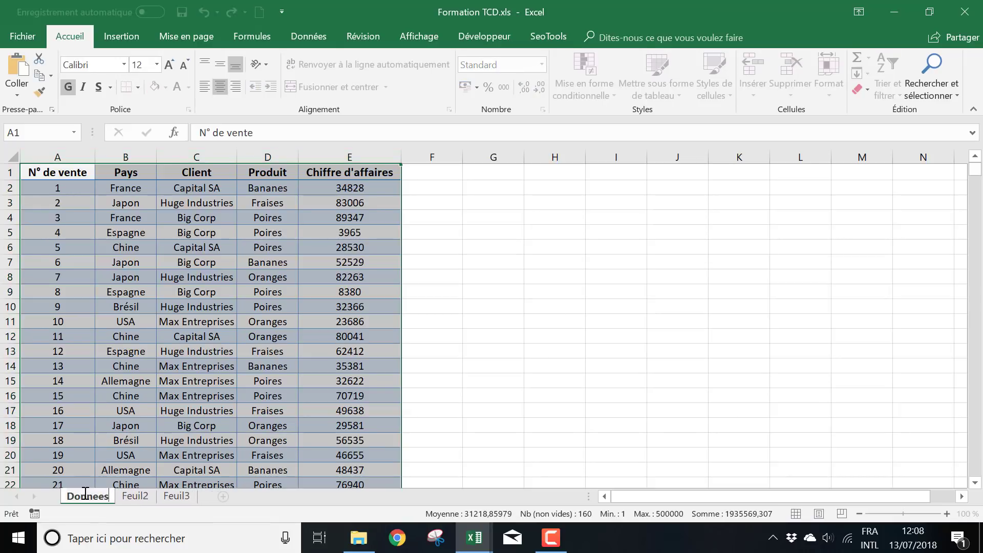
pyautogui.click(164, 390)
# - Rename the pivot table sheet Feuil3 as tableaux and select the empty pivot table so its field list is shown
pyautogui.click(134, 495)
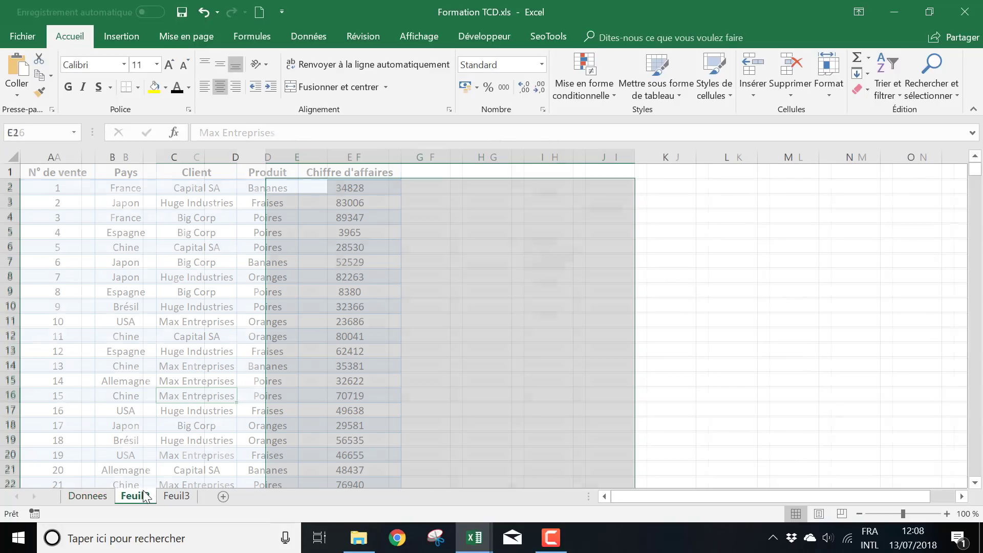
pyautogui.click(177, 496)
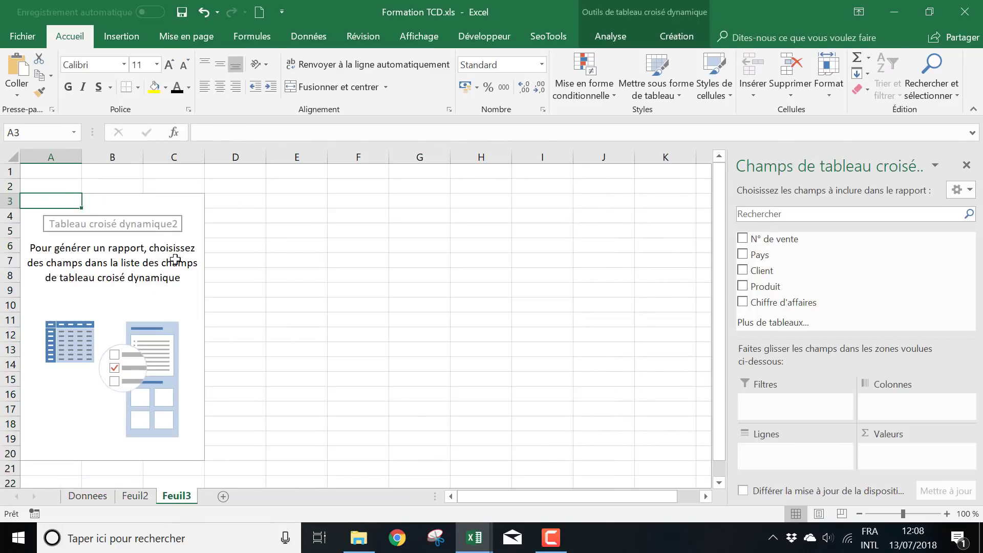
pyautogui.doubleClick(179, 496)
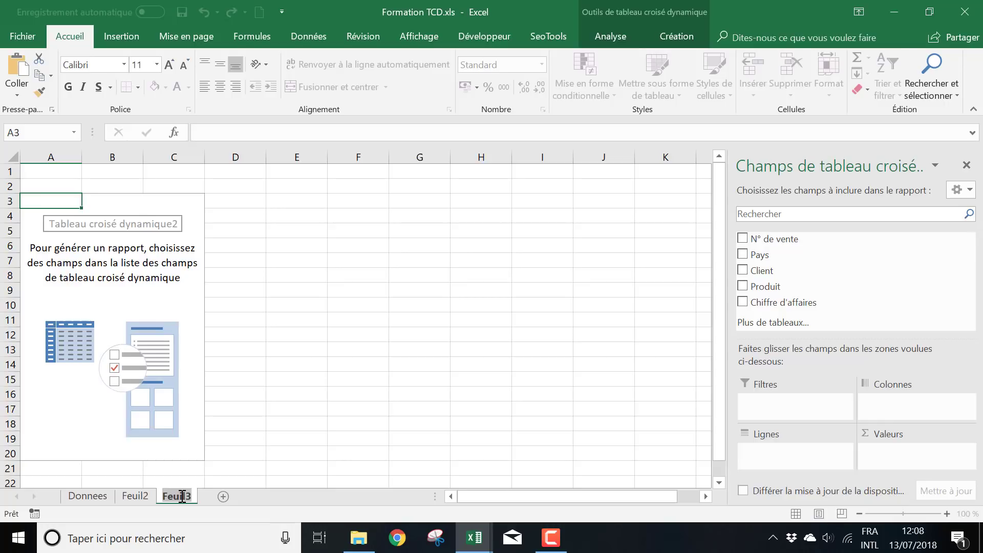
pyautogui.write('tableau')
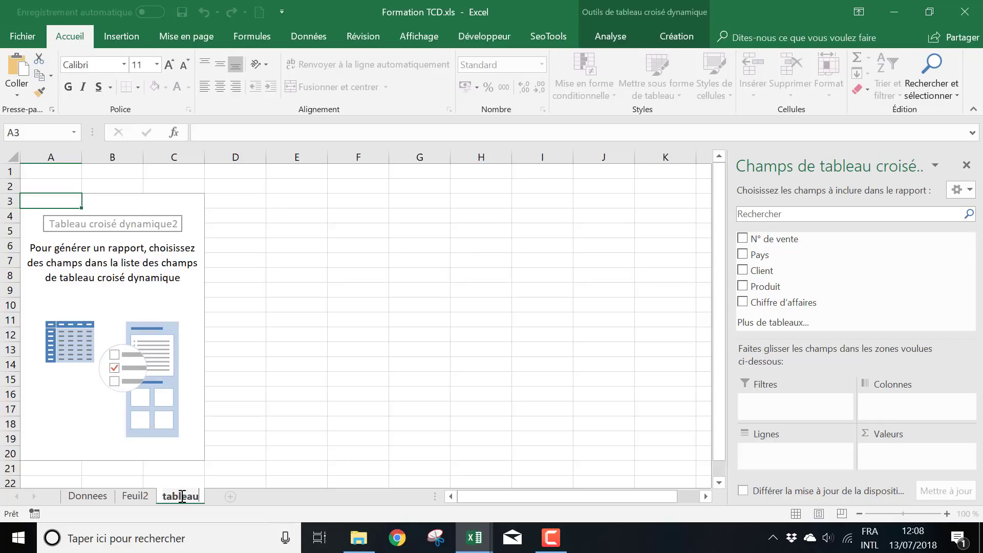
pyautogui.write('x')
pyautogui.click(282, 423)
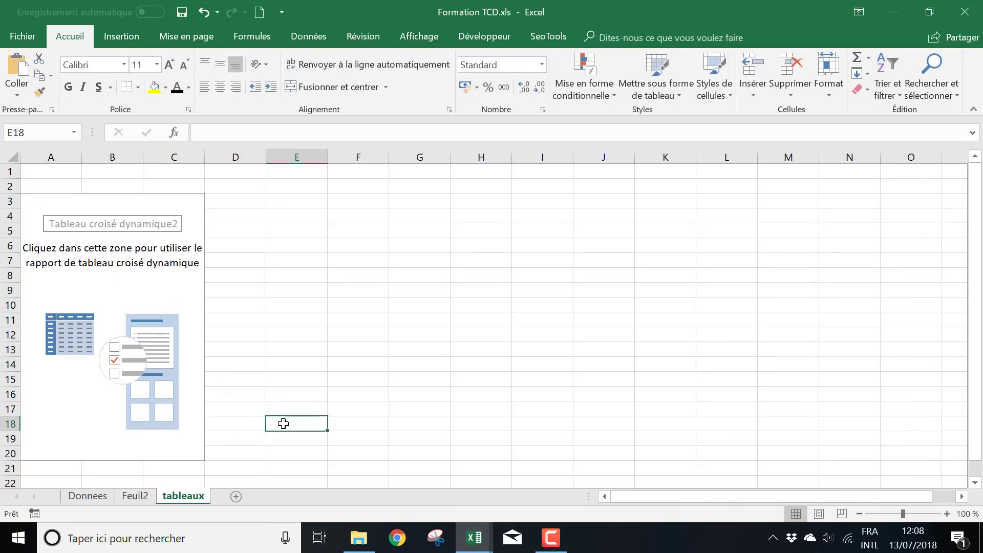
pyautogui.click(307, 322)
pyautogui.click(151, 263)
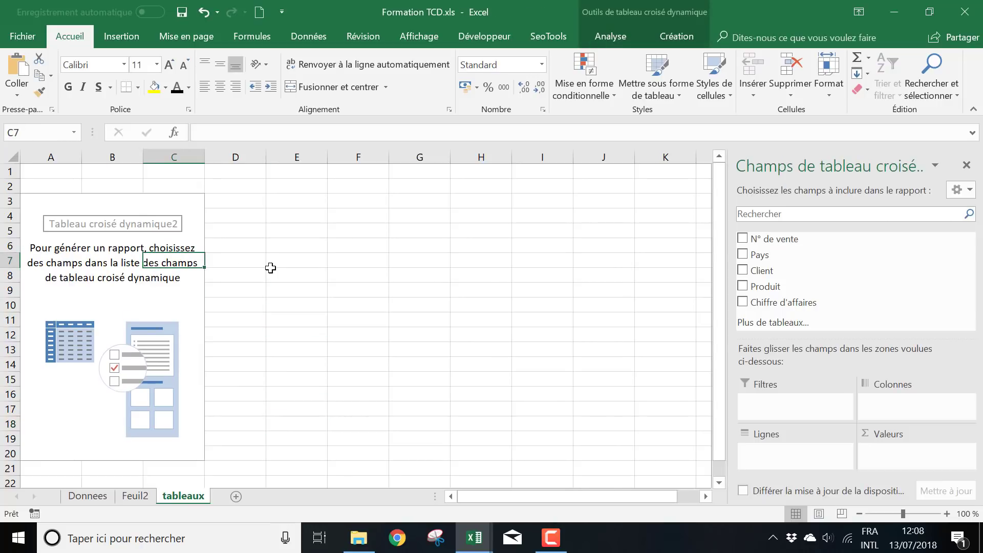
# - Examine the empty area beside the sales table on the Donnees sheet as a possible place for pivot tables
pyautogui.click(88, 496)
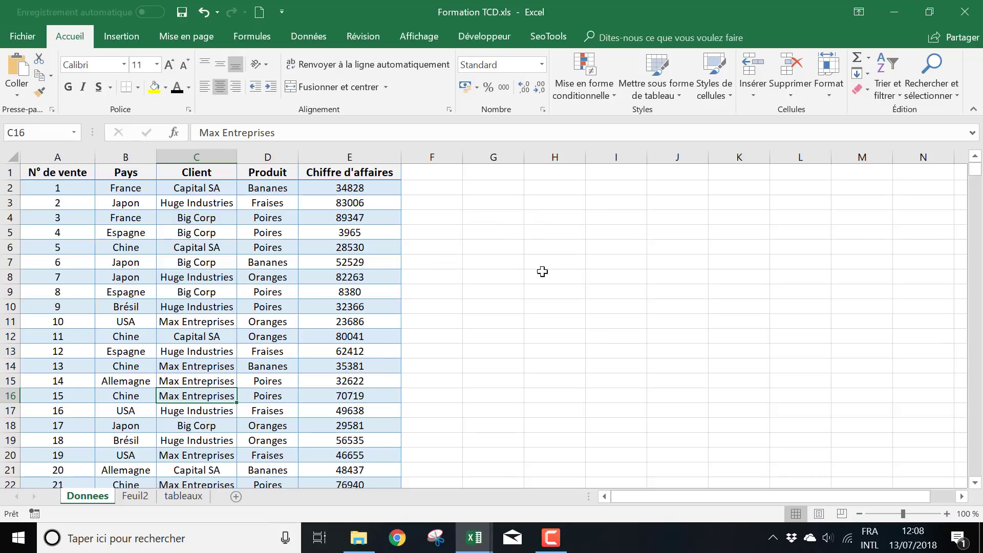
pyautogui.moveTo(510, 191); pyautogui.dragTo(731, 354)
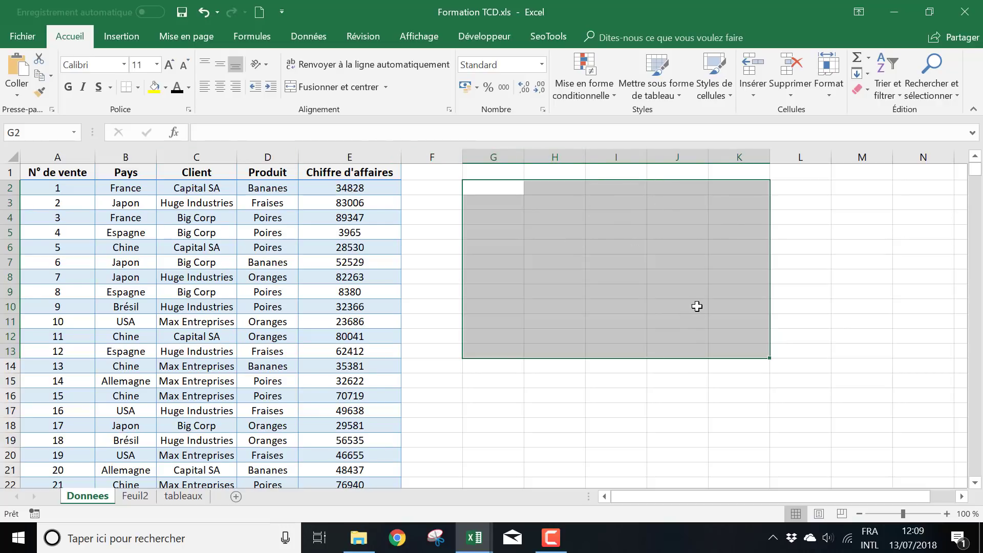
pyautogui.scroll(-3, 688, 309)
pyautogui.moveTo(507, 275); pyautogui.dragTo(803, 437)
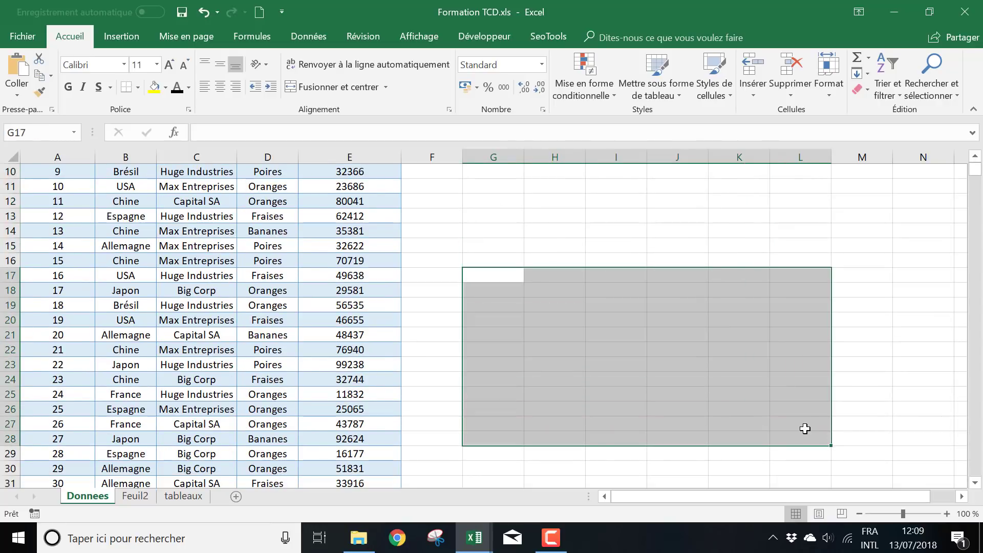
pyautogui.scroll(3, 803, 436)
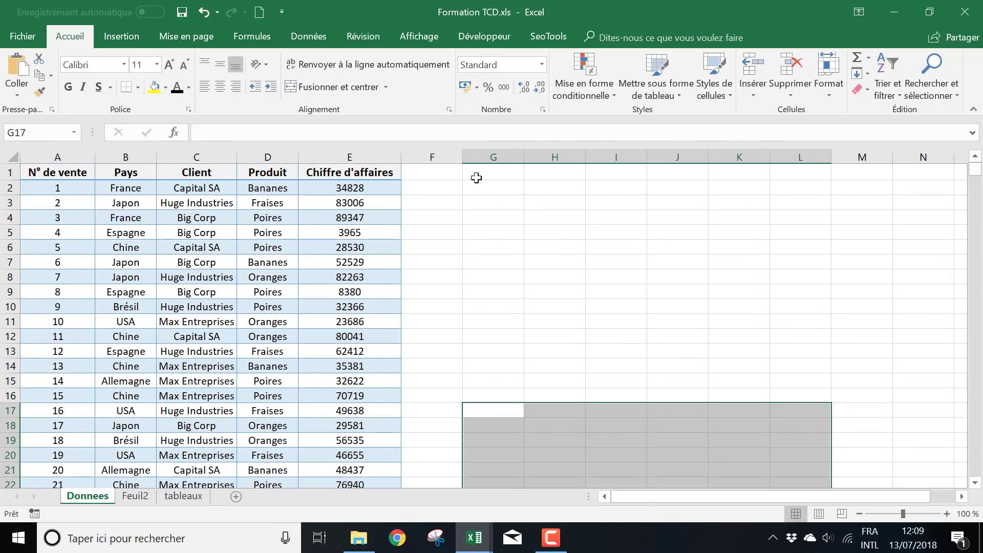
pyautogui.moveTo(476, 178); pyautogui.dragTo(840, 472)
pyautogui.scroll(1, 582, 332)
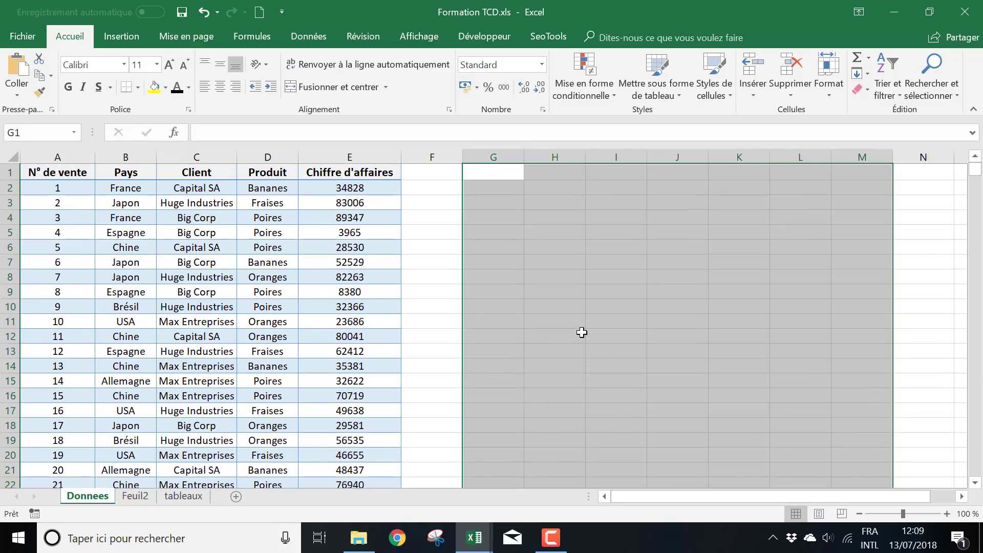
# - Return to the empty pivot table on the tableaux sheet
pyautogui.click(191, 496)
pyautogui.click(432, 342)
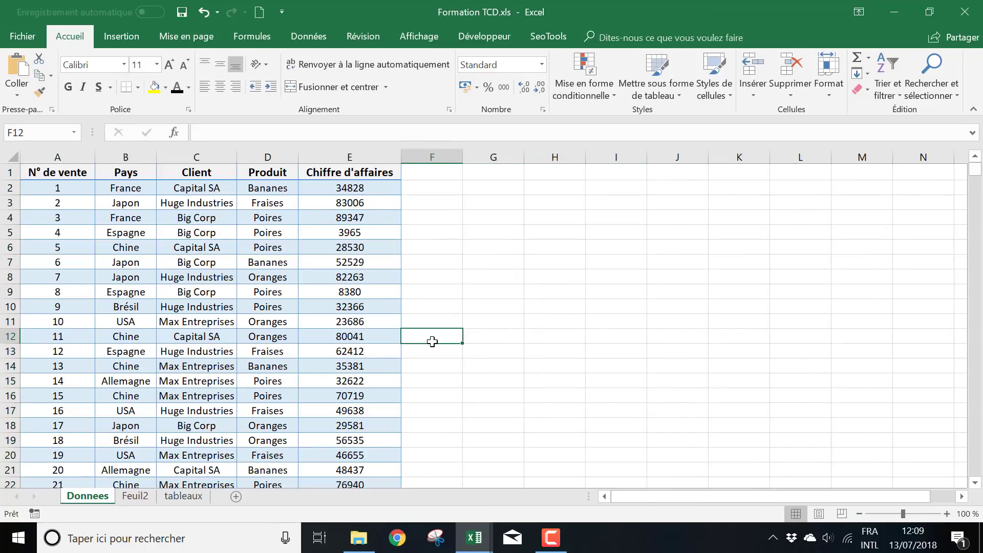
pyautogui.click(193, 498)
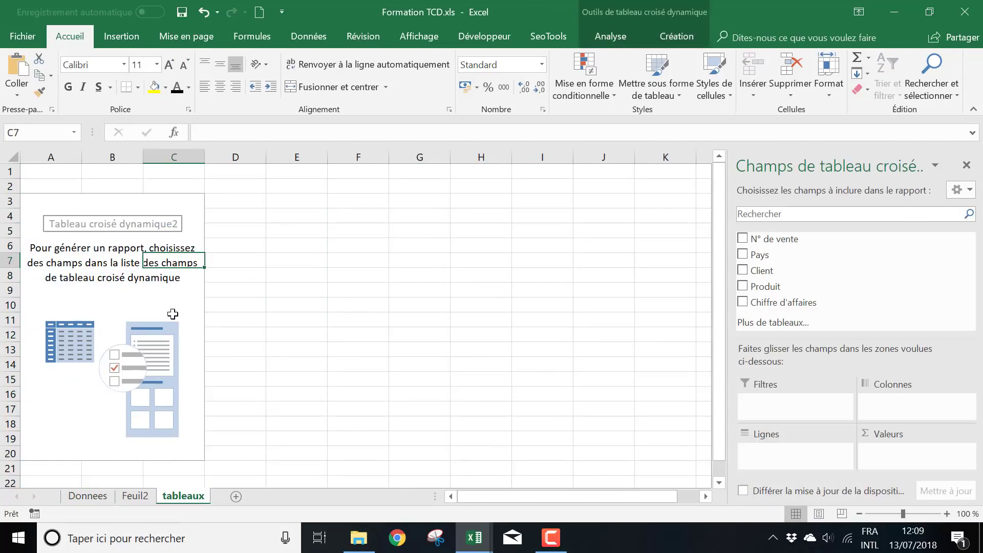
# - Open the pivot table's data source settings and examine which columns and rows of the Donnees sheet the source range covers
pyautogui.click(155, 298)
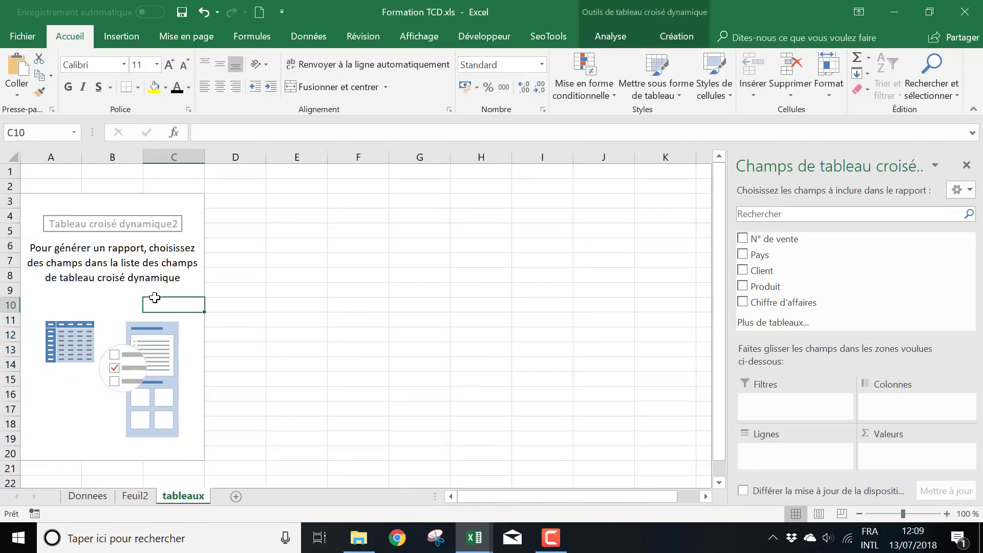
pyautogui.click(680, 38)
pyautogui.click(616, 40)
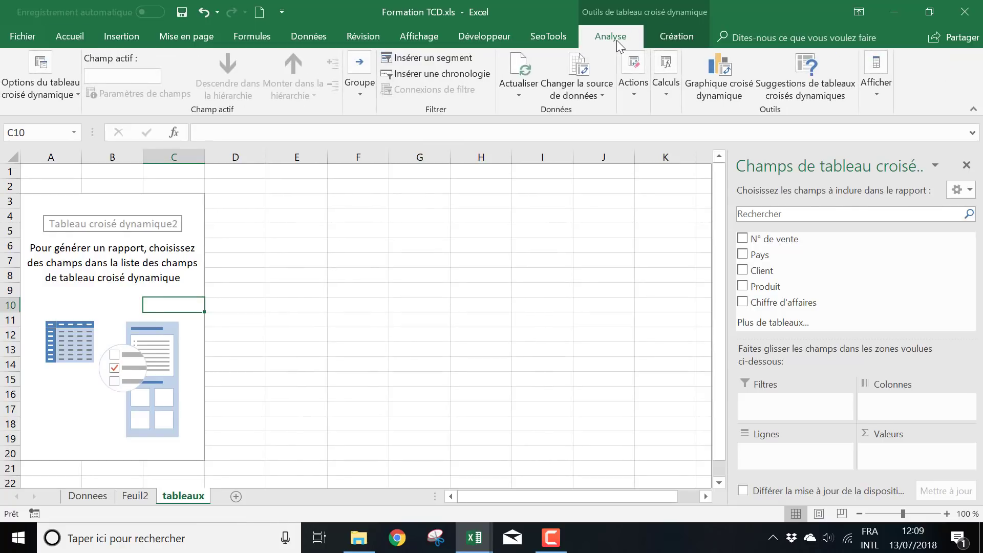
pyautogui.click(587, 90)
pyautogui.click(589, 110)
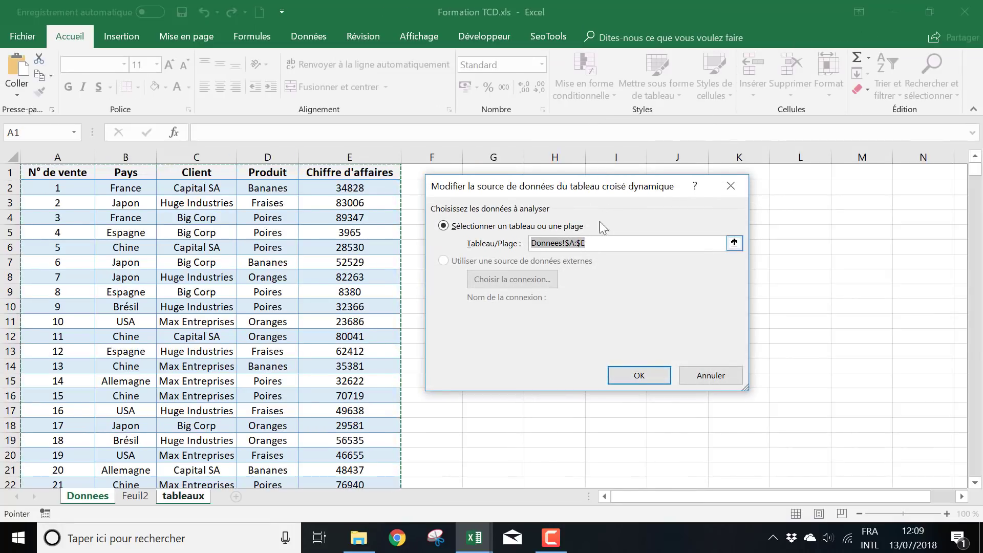
pyautogui.moveTo(594, 187); pyautogui.dragTo(652, 181)
pyautogui.scroll(-8, 364, 281)
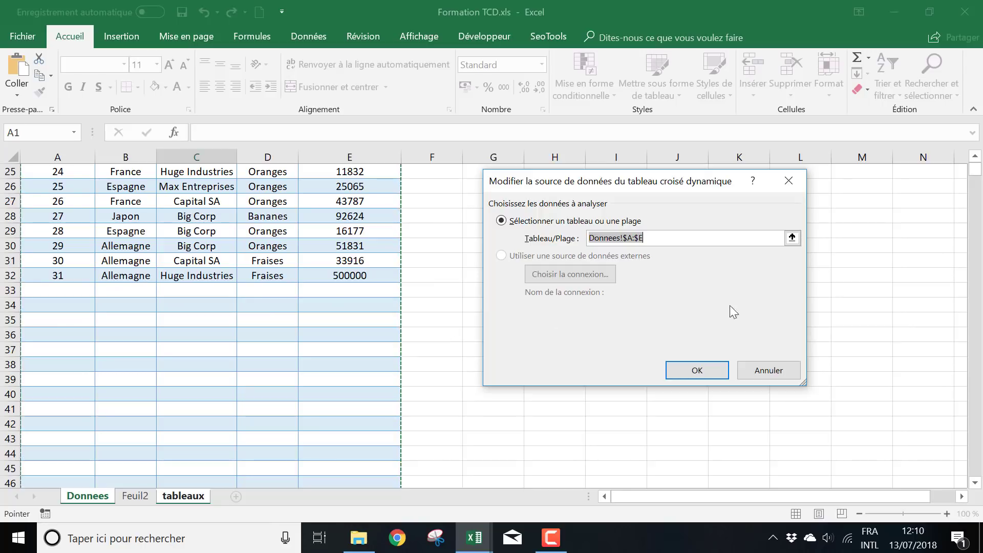
pyautogui.scroll(8, 379, 257)
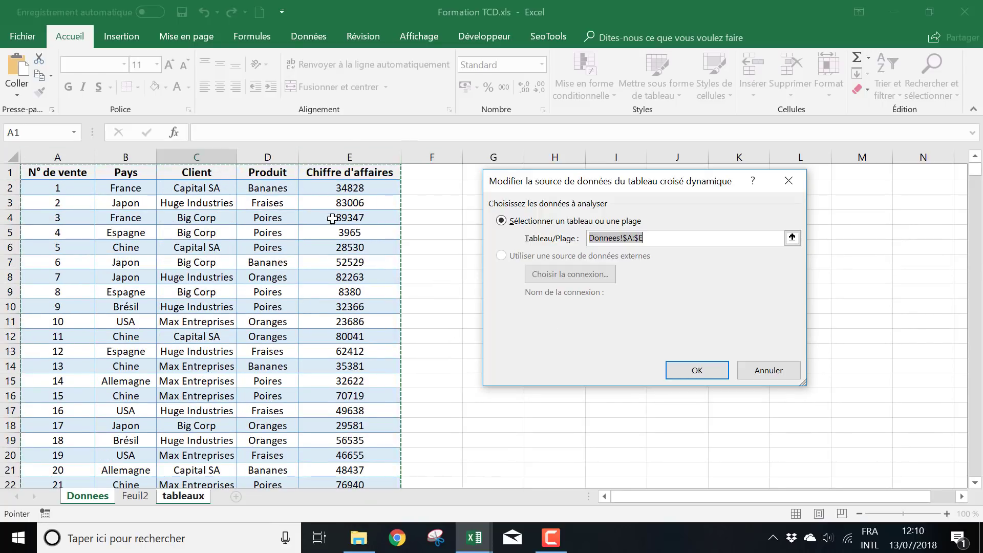
pyautogui.scroll(-7, 333, 307)
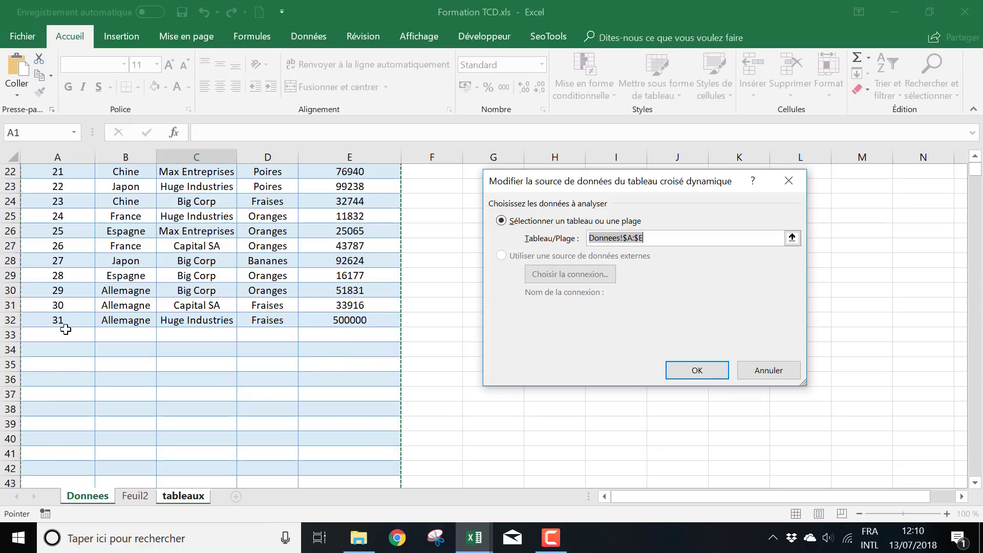
pyautogui.scroll(-2, 154, 392)
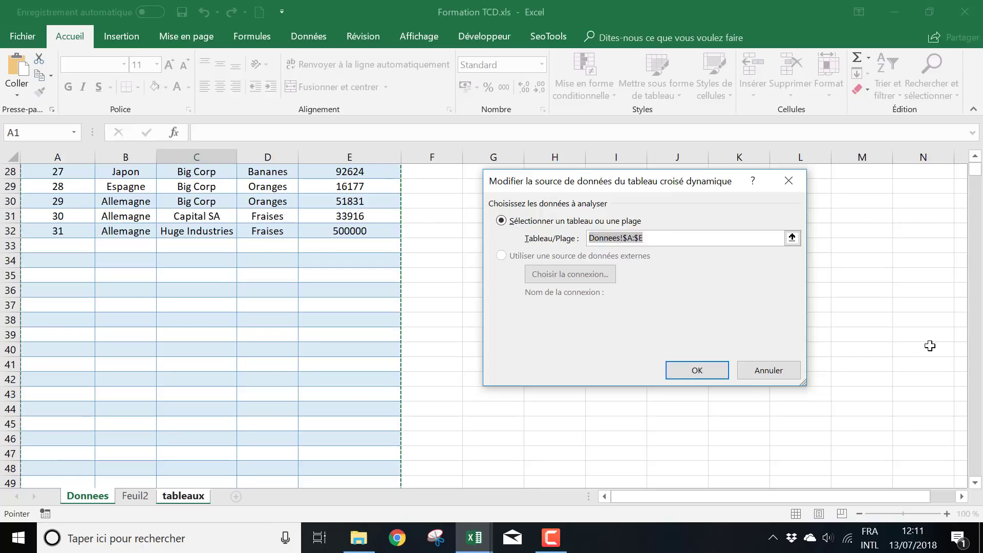
pyautogui.scroll(9, 975, 169)
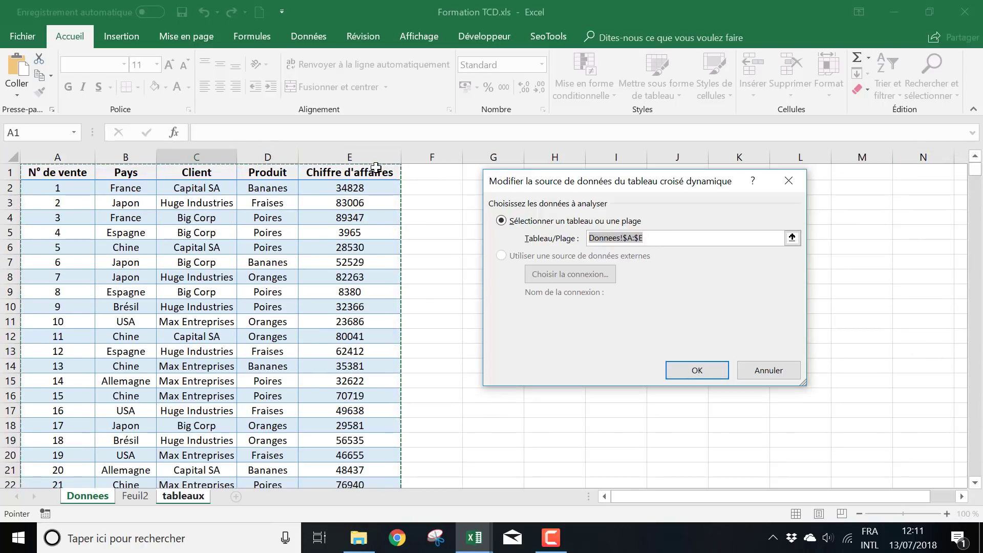
# - Try the pivot table source range Donnees!$A:$F and set it back to Donnees!$A:$E
pyautogui.click(666, 237)
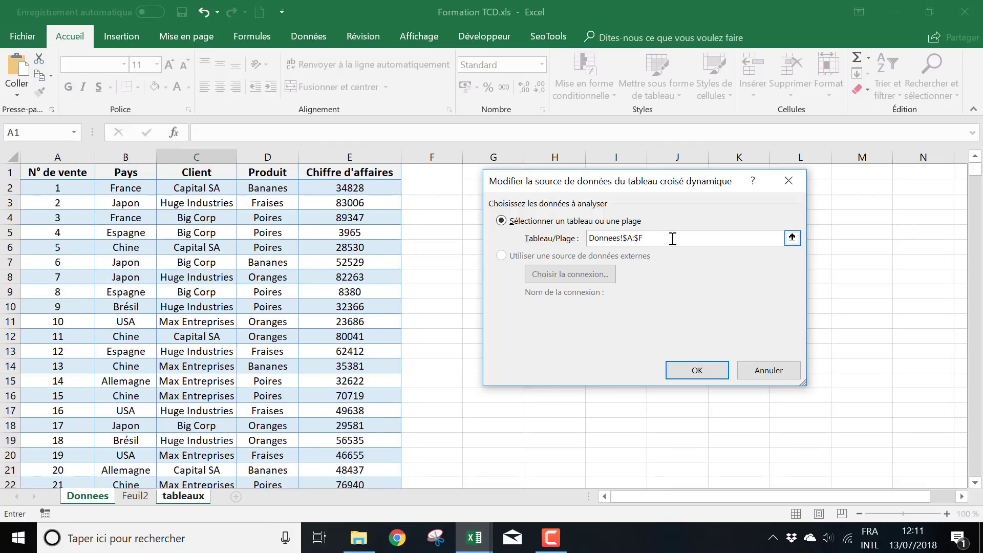
pyautogui.click(706, 367)
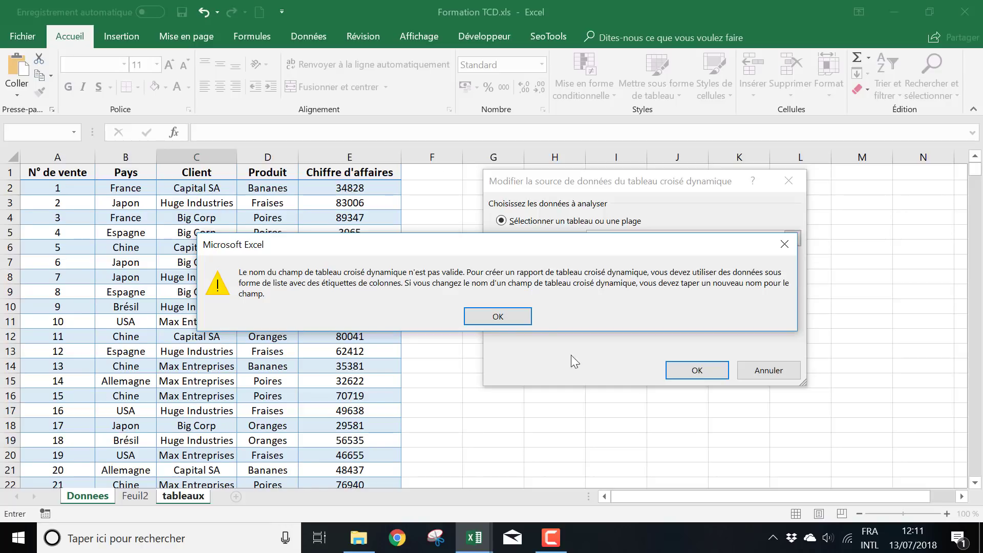
pyautogui.click(499, 316)
pyautogui.click(657, 240)
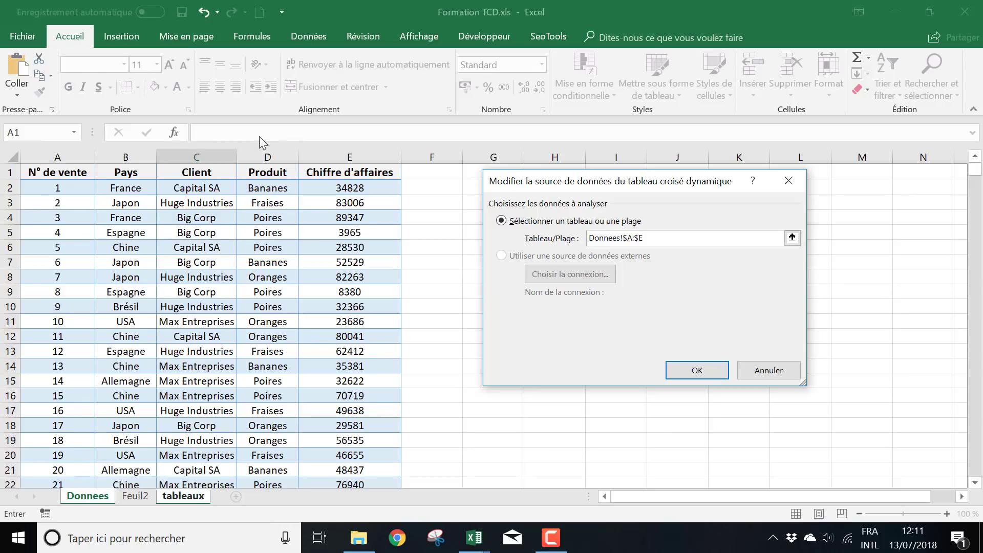
pyautogui.click(711, 376)
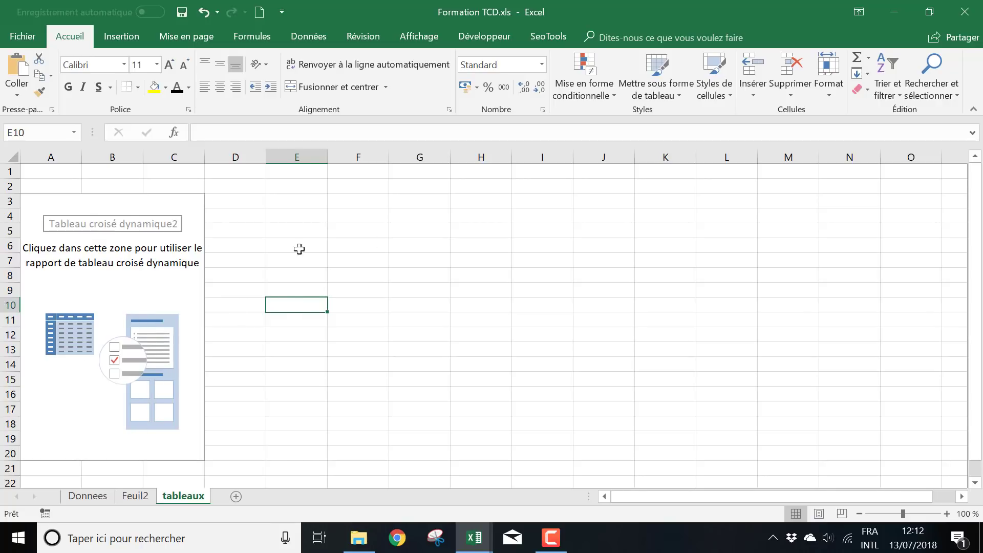
# - Close the pivot table's field list and reselect the empty pivot table
pyautogui.click(152, 278)
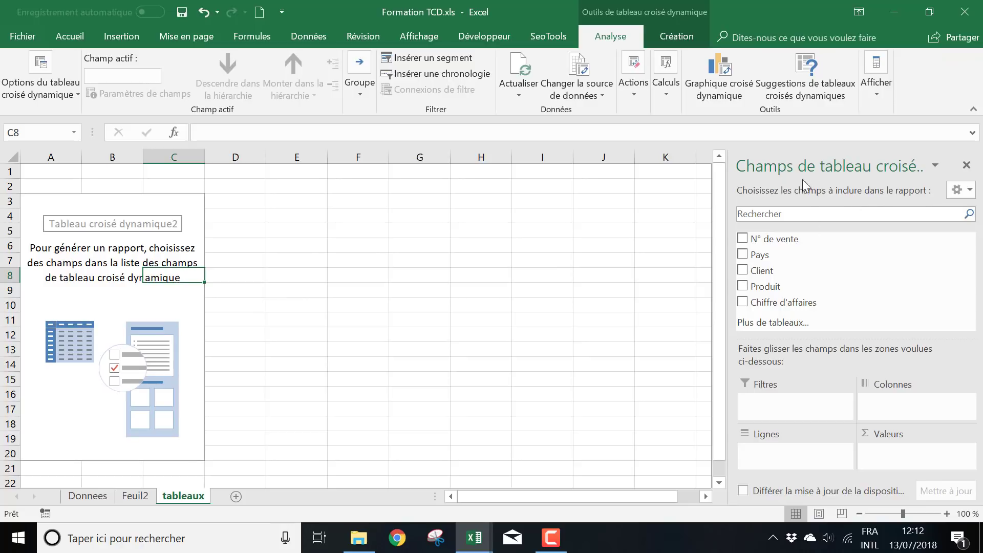
pyautogui.click(966, 165)
pyautogui.click(587, 274)
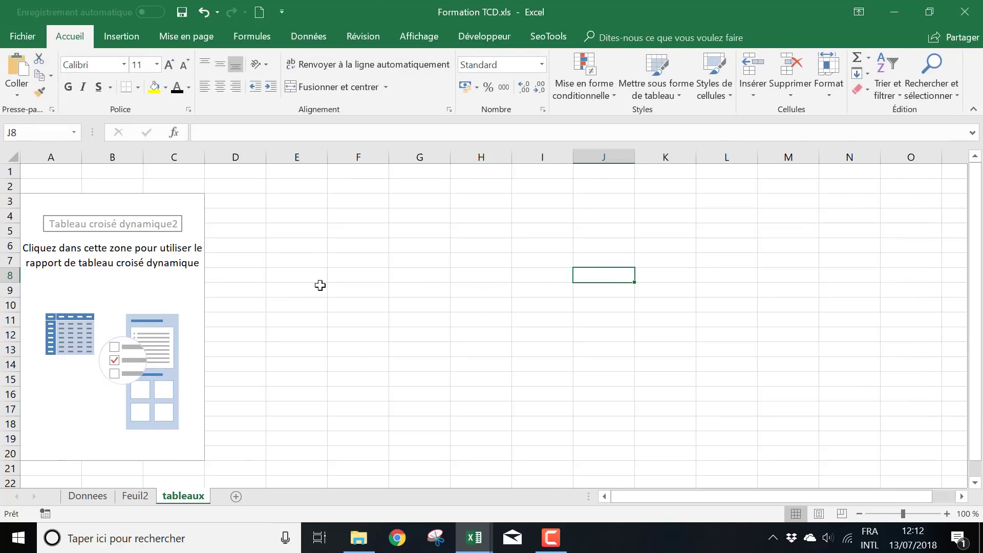
pyautogui.click(128, 285)
pyautogui.click(165, 266)
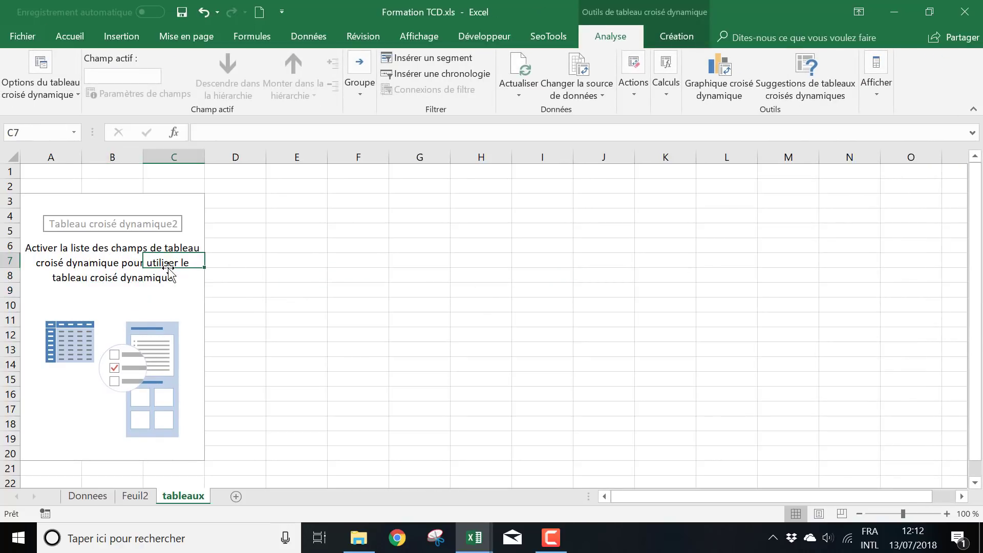
pyautogui.click(256, 333)
pyautogui.click(134, 290)
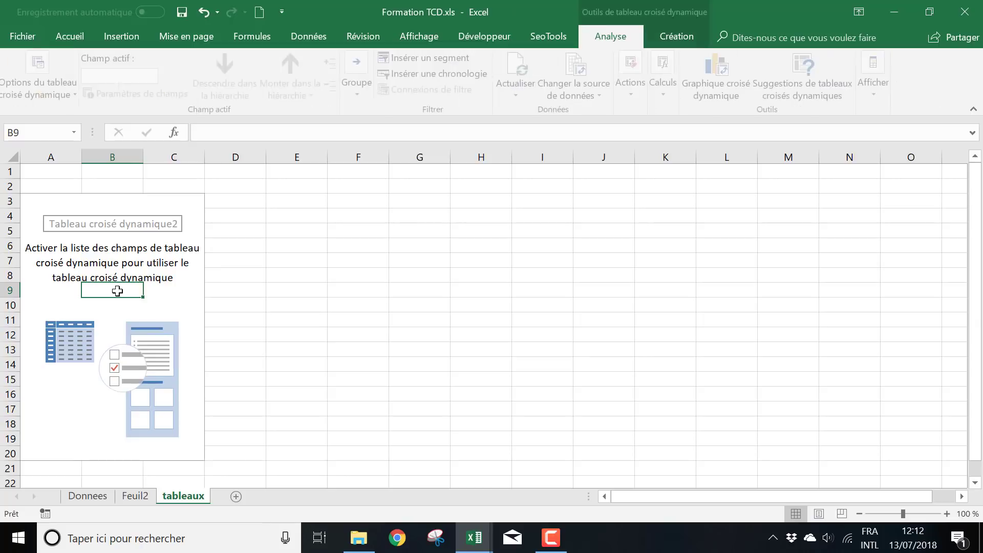
# - Display the field list of the empty pivot table again
pyautogui.click(668, 36)
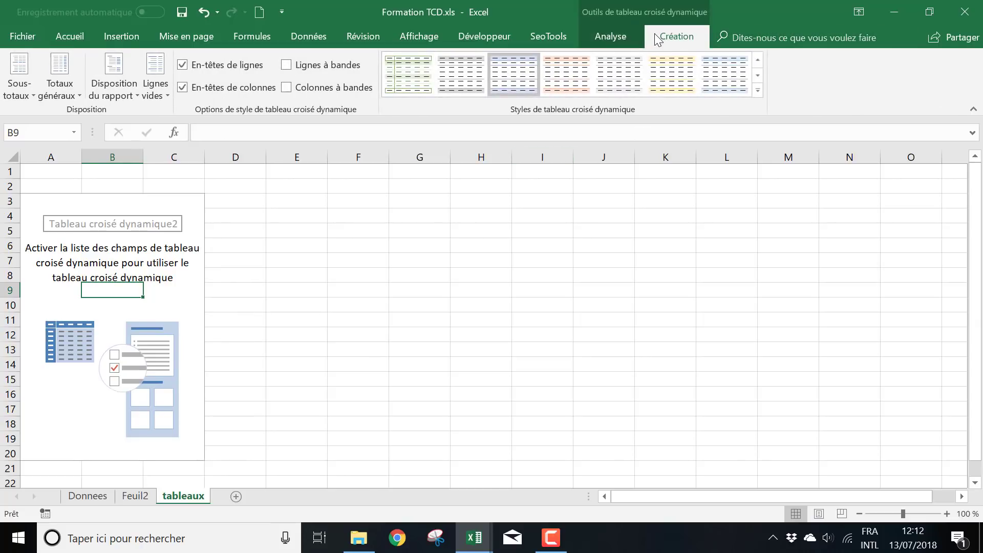
pyautogui.click(613, 33)
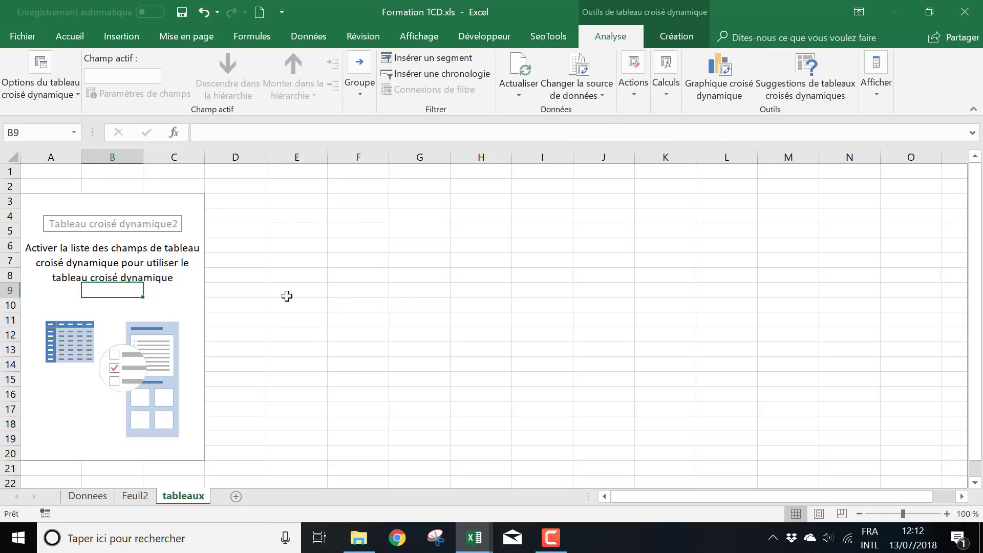
pyautogui.click(881, 93)
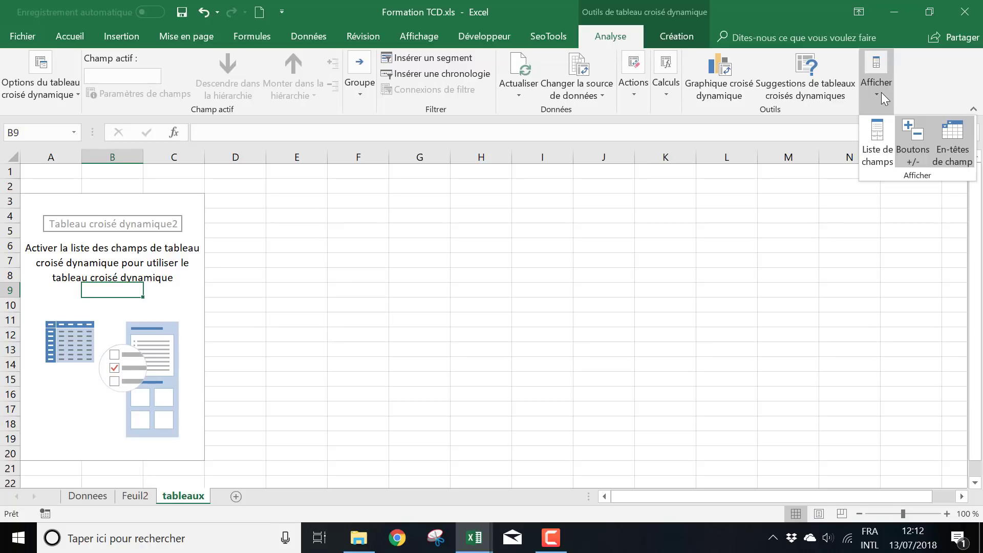
pyautogui.click(875, 146)
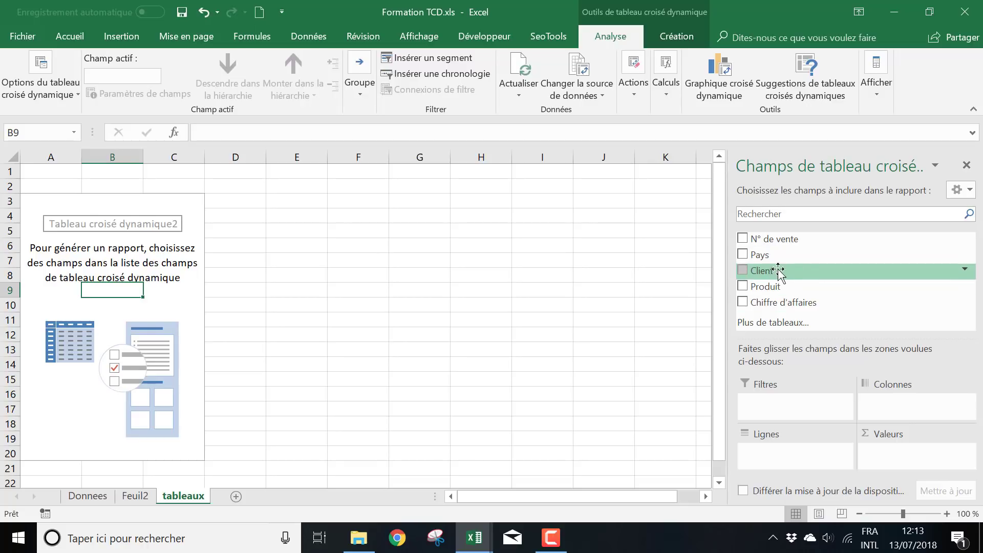
# - Place the Pays field in the pivot table's columns, and move it to the rows
pyautogui.moveTo(762, 254); pyautogui.dragTo(935, 409)
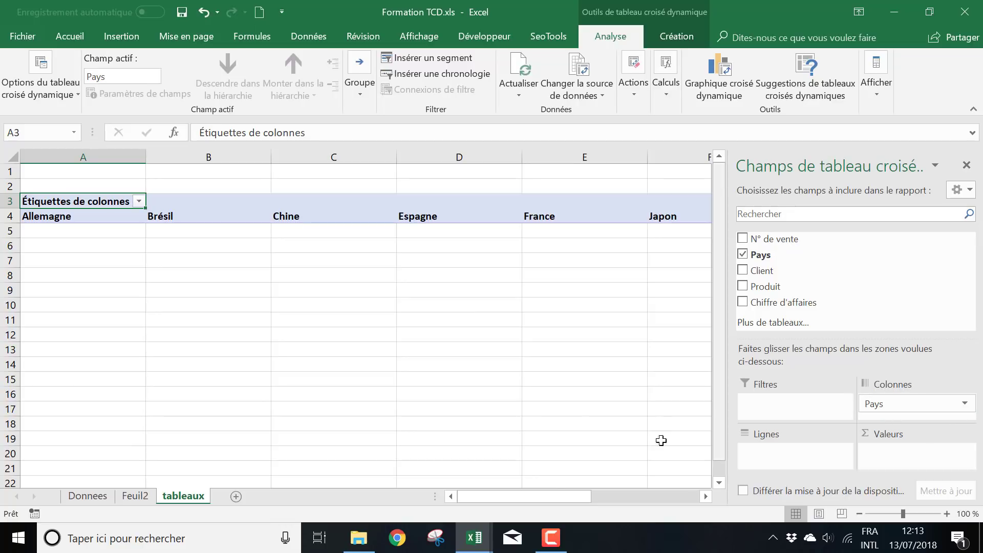
pyautogui.moveTo(530, 497)
pyautogui.mouseDown()
pyautogui.moveTo(557, 497)
pyautogui.moveTo(531, 499)
pyautogui.mouseUp()
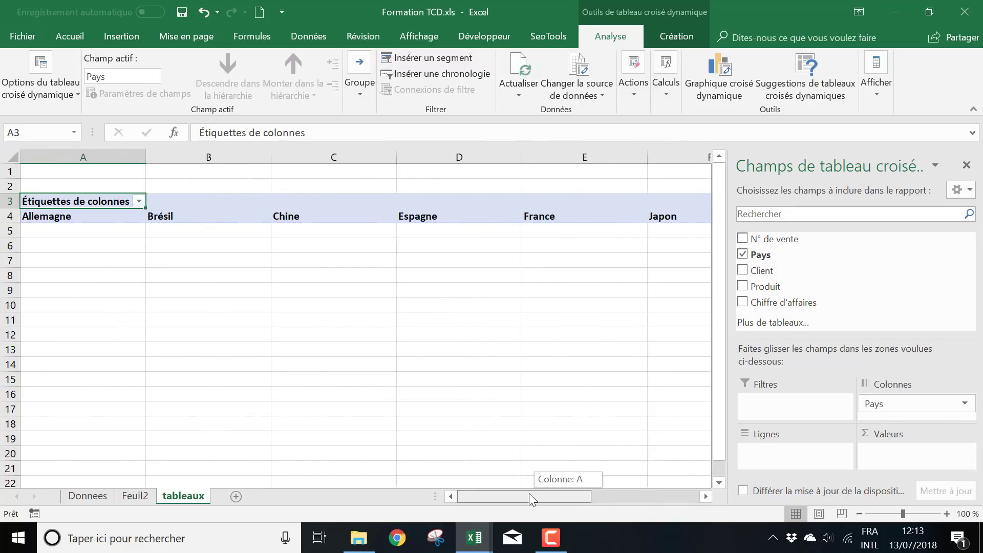
pyautogui.moveTo(874, 404); pyautogui.dragTo(781, 458)
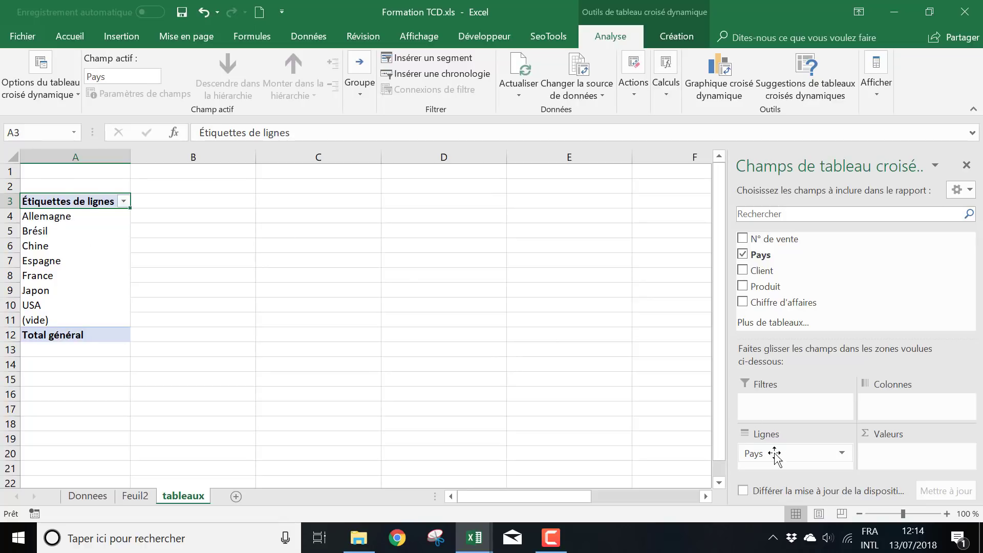
pyautogui.click(237, 215)
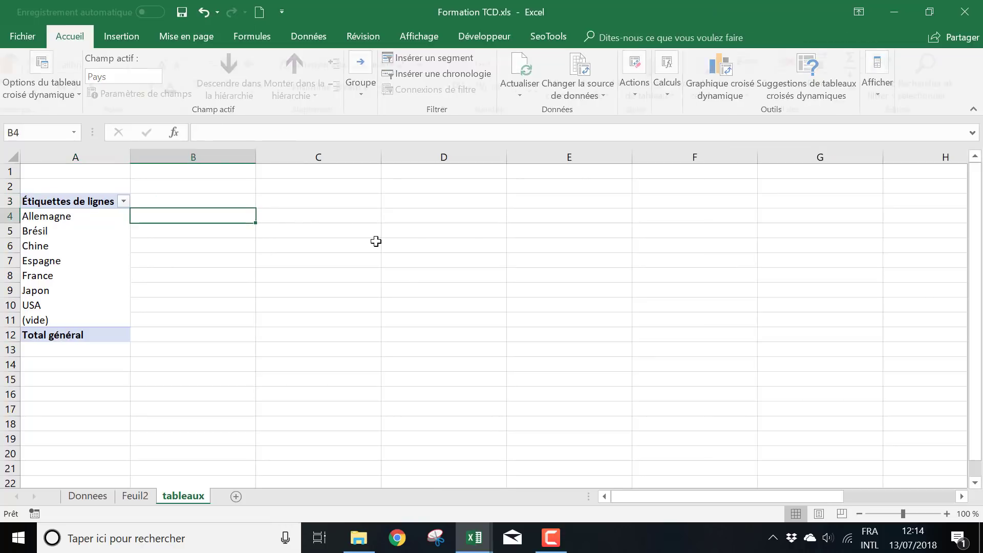
pyautogui.click(83, 259)
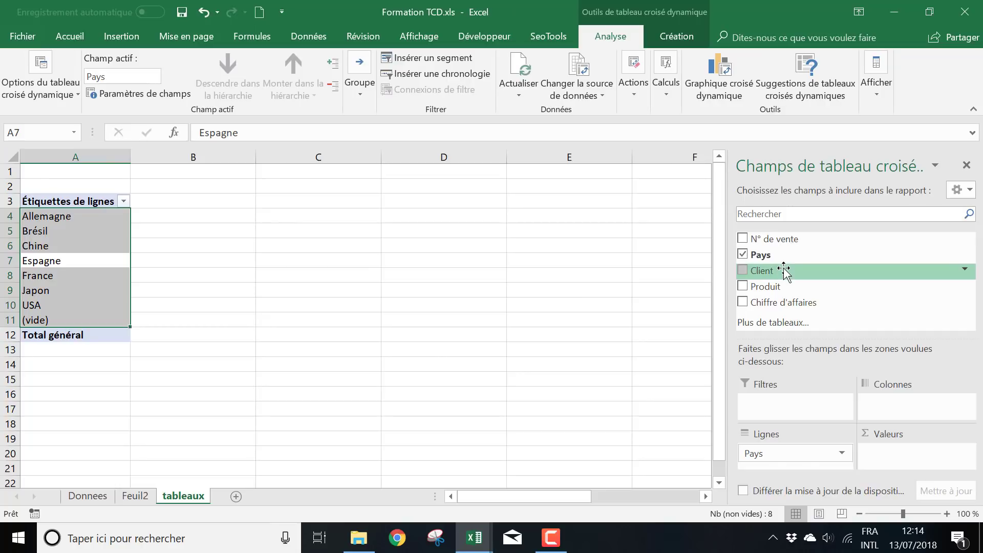
# - Add the Client field as columns and the Chiffre d'affaires field as summed values of the pivot table
pyautogui.moveTo(759, 270); pyautogui.dragTo(906, 416)
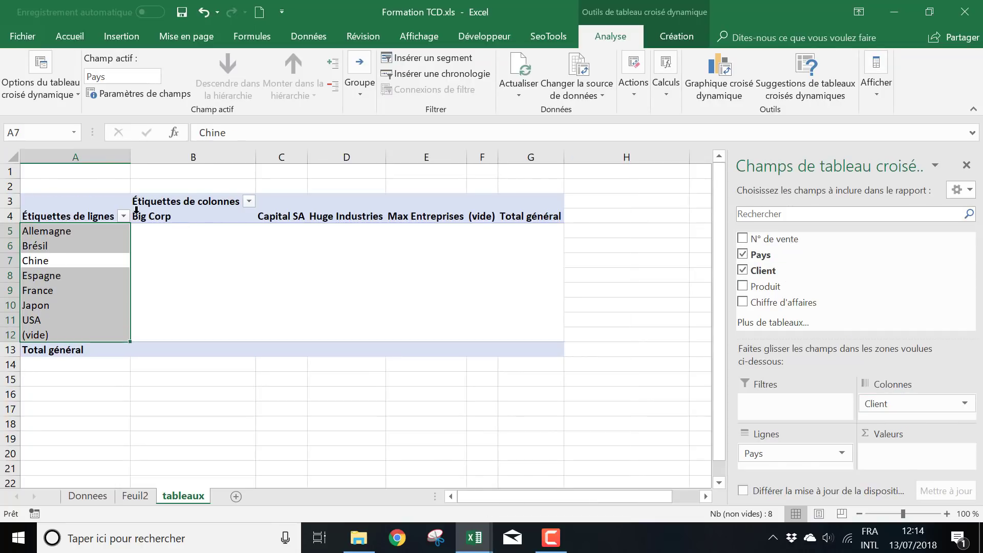
pyautogui.click(173, 218)
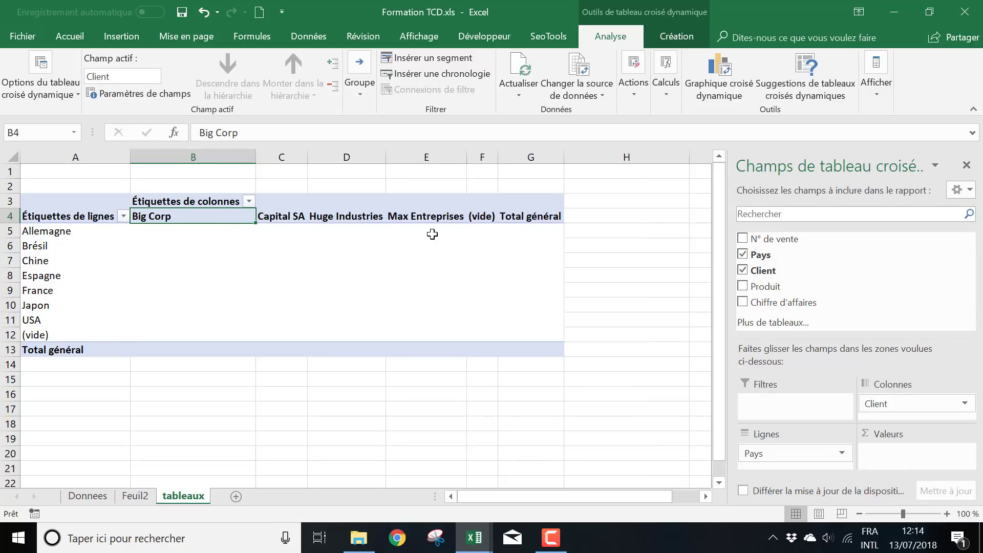
pyautogui.moveTo(433, 234); pyautogui.dragTo(226, 316)
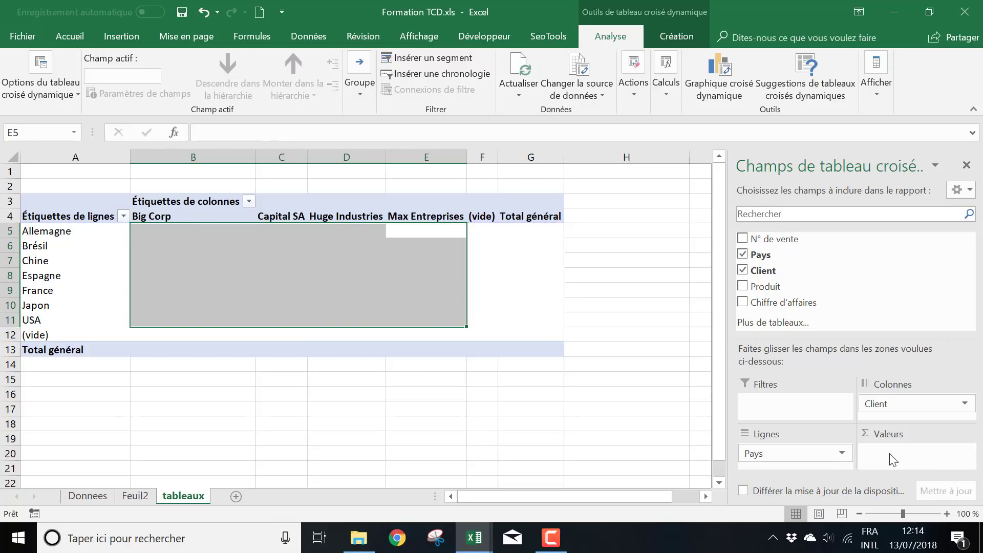
pyautogui.moveTo(768, 303); pyautogui.dragTo(893, 456)
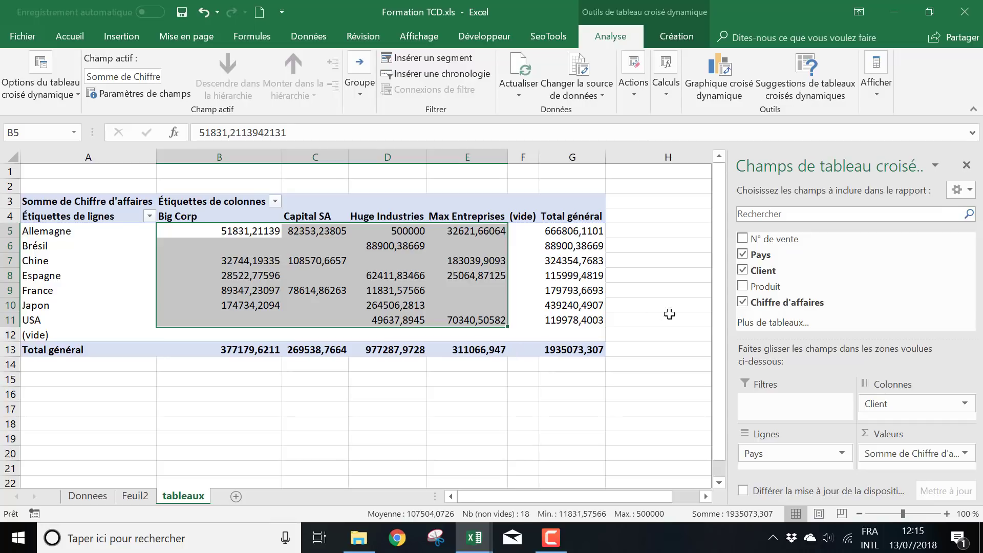
# - Change the Chiffre d'affaires value field's calculation type to Nombre in its value field settings
pyautogui.click(936, 455)
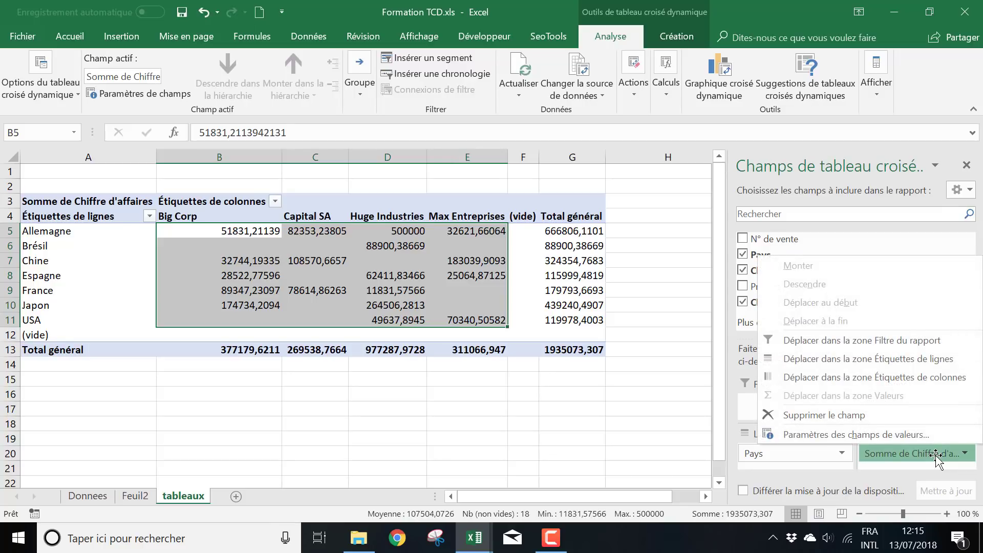
pyautogui.click(936, 455)
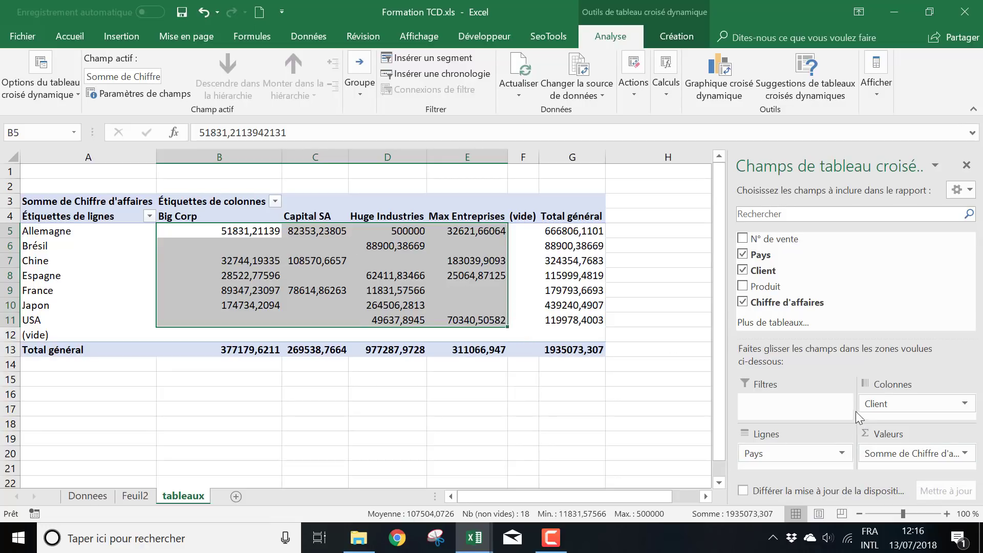
pyautogui.click(964, 455)
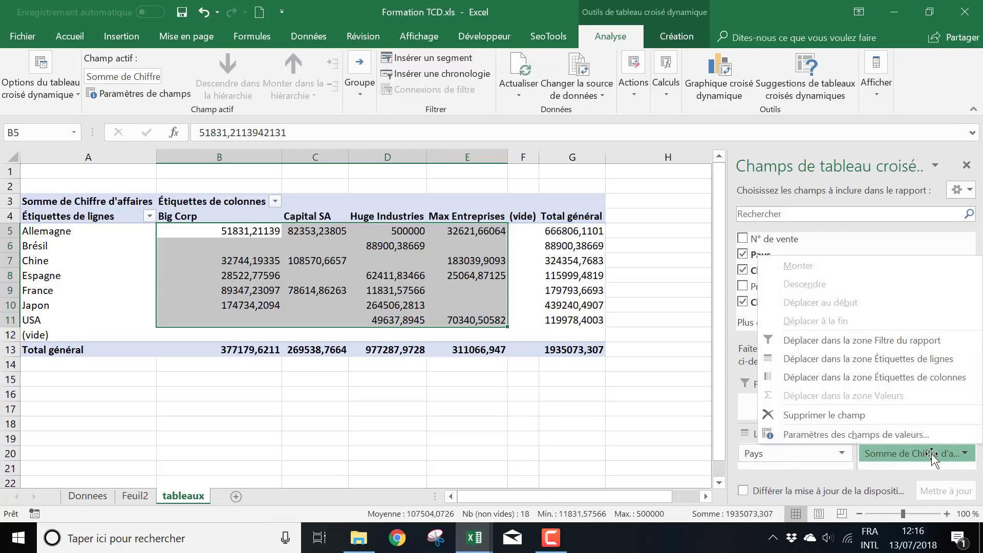
pyautogui.click(909, 457)
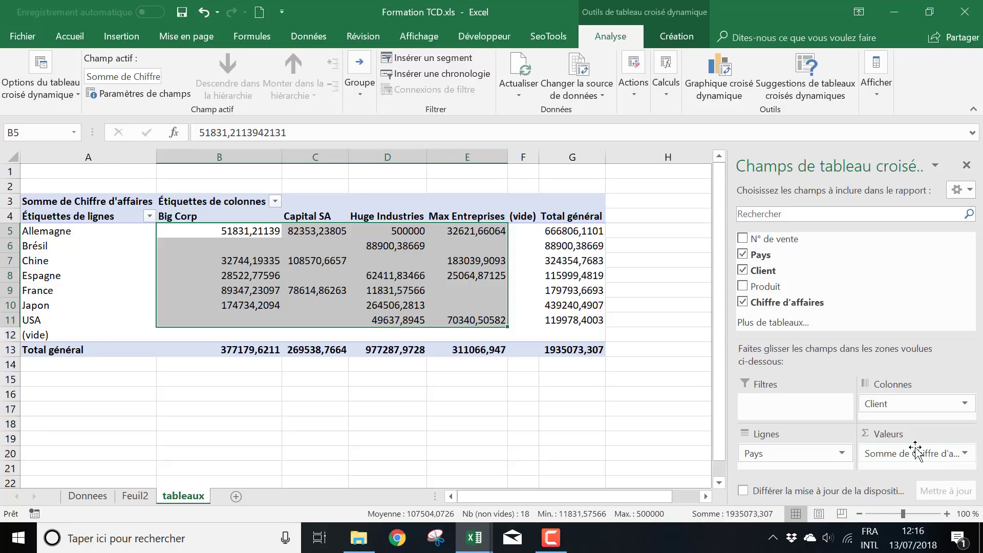
pyautogui.click(899, 455)
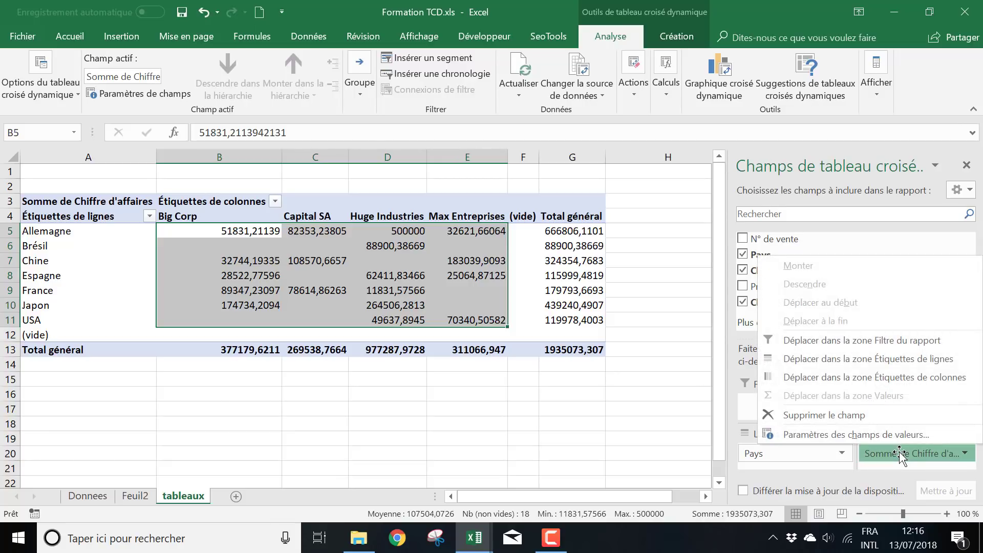
pyautogui.click(842, 436)
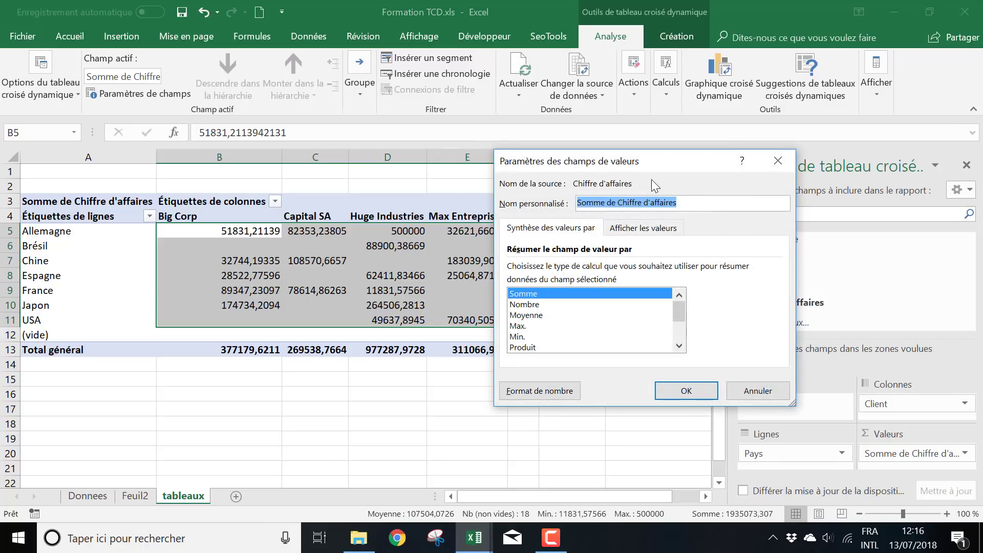
pyautogui.moveTo(640, 163); pyautogui.dragTo(521, 199)
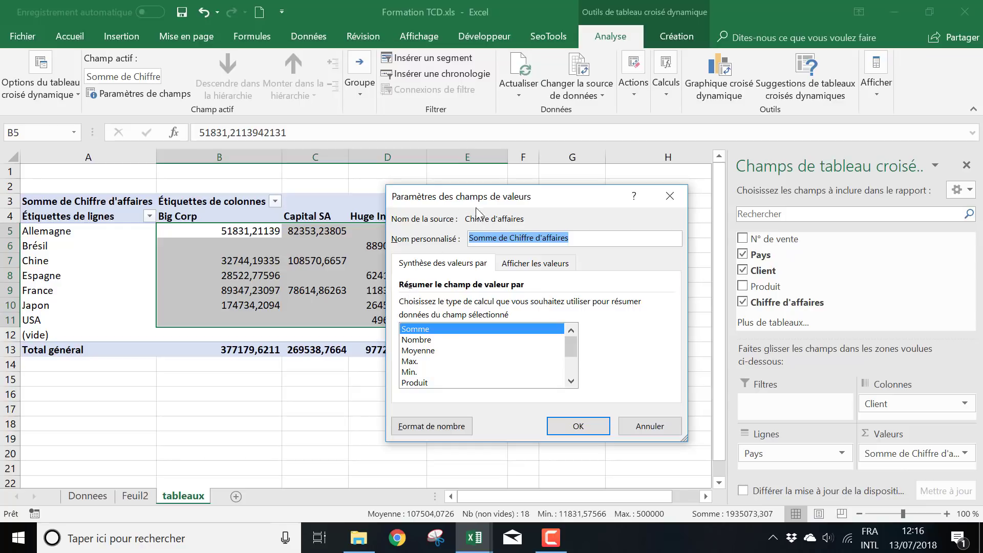
pyautogui.moveTo(498, 199); pyautogui.dragTo(540, 238)
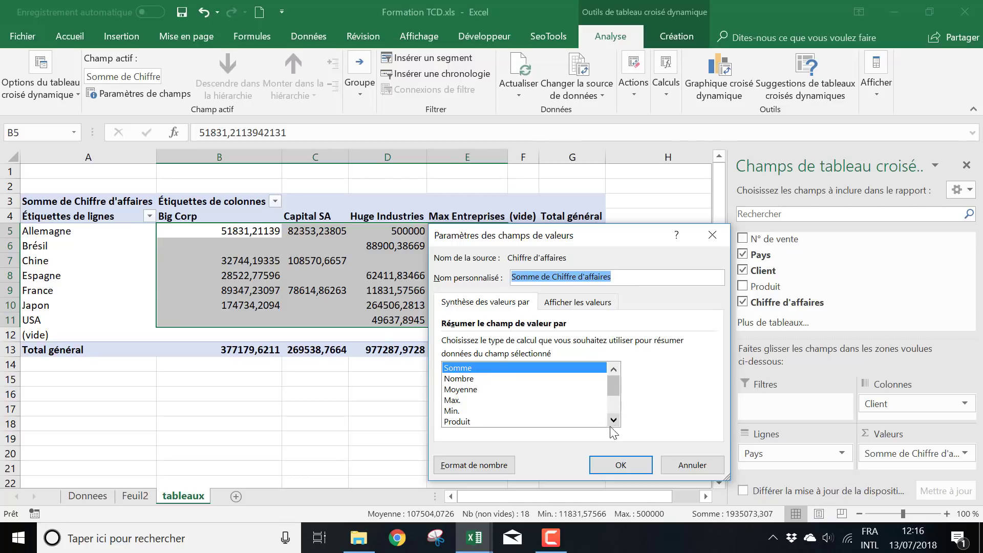
pyautogui.click(474, 379)
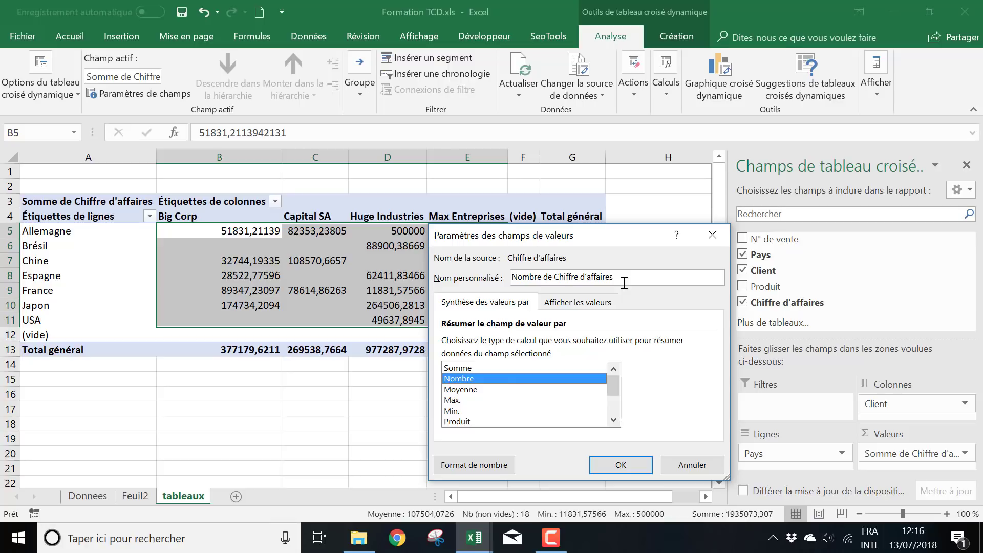
pyautogui.click(631, 463)
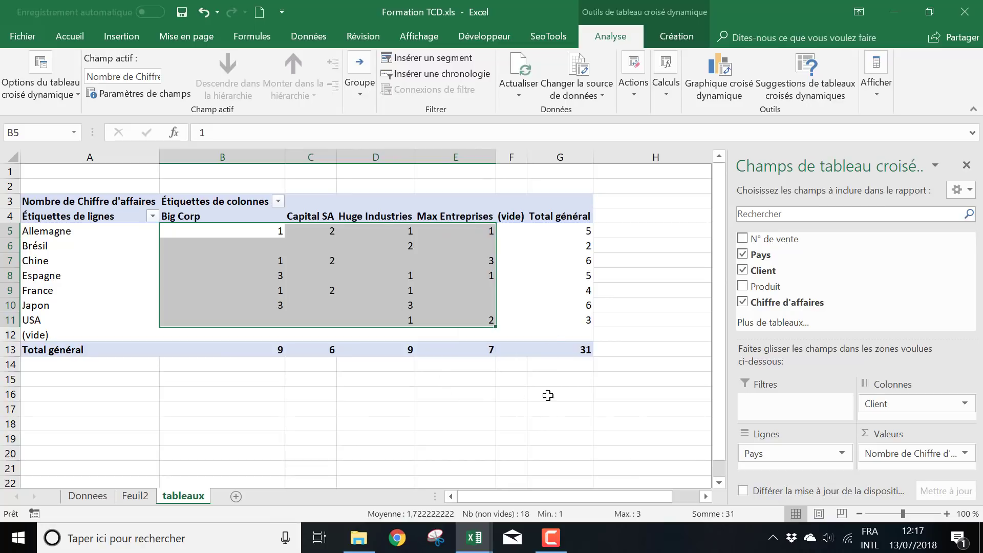
# - Extract the source records behind the Espagne and Big Corp count of the pivot table to a new sheet
pyautogui.click(548, 395)
pyautogui.click(260, 234)
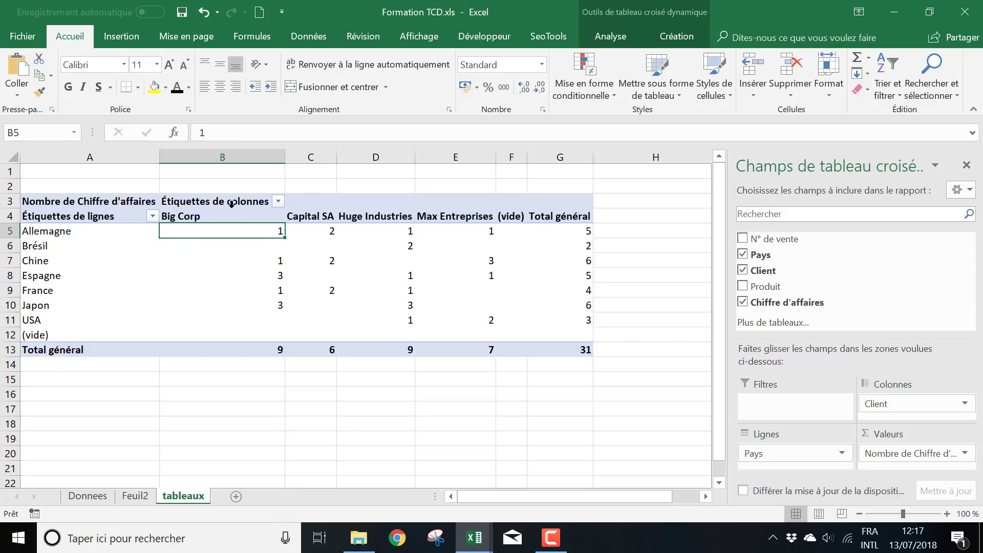
pyautogui.click(207, 209)
pyautogui.click(61, 235)
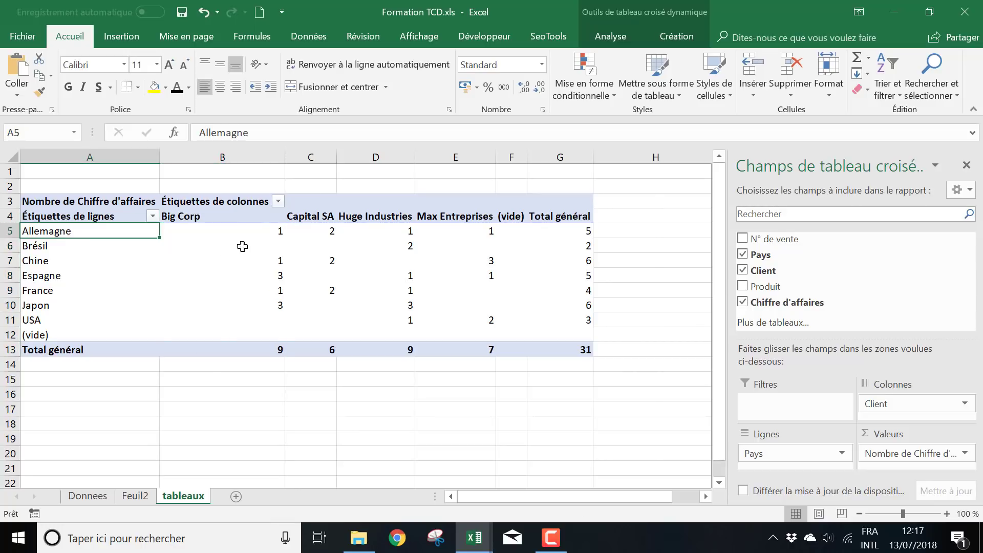
pyautogui.click(262, 230)
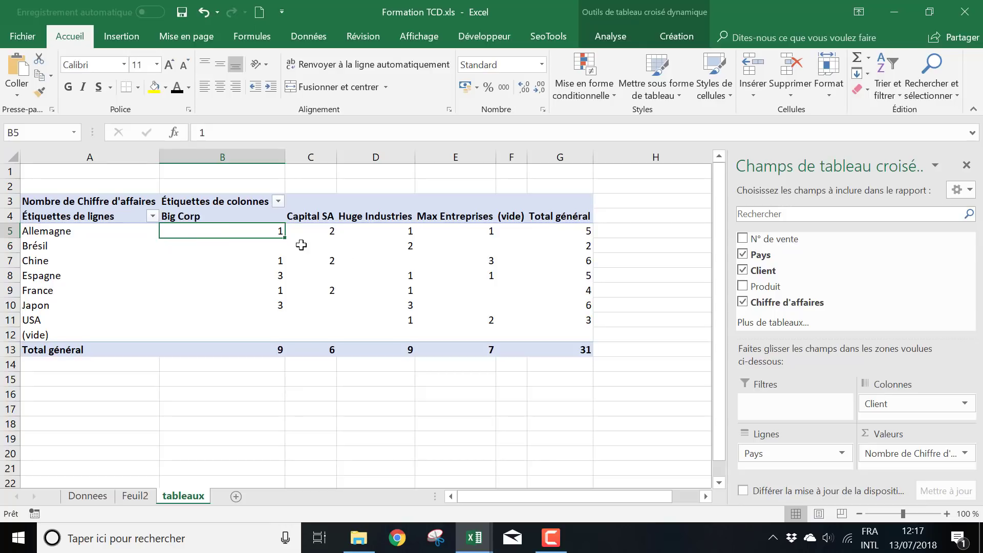
pyautogui.moveTo(301, 245)
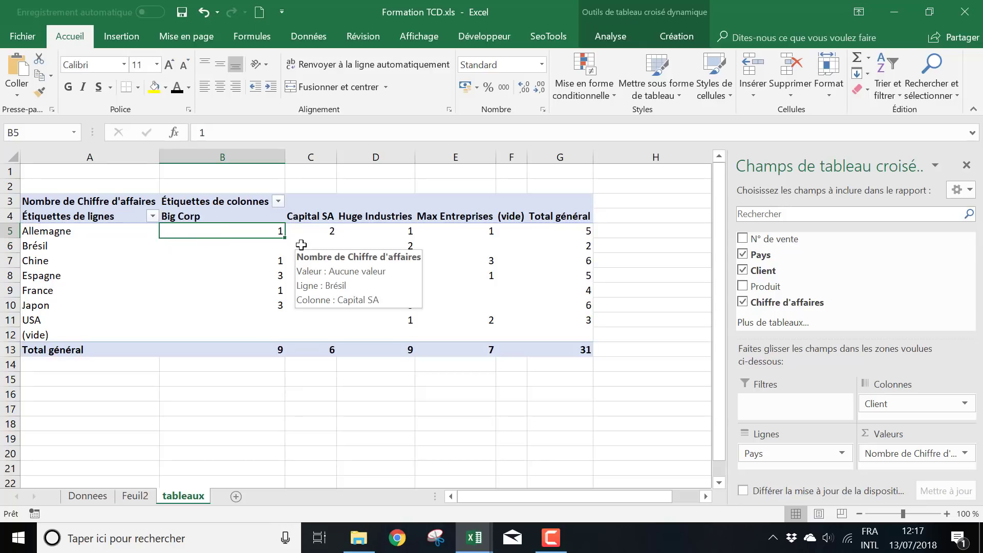
pyautogui.click(265, 276)
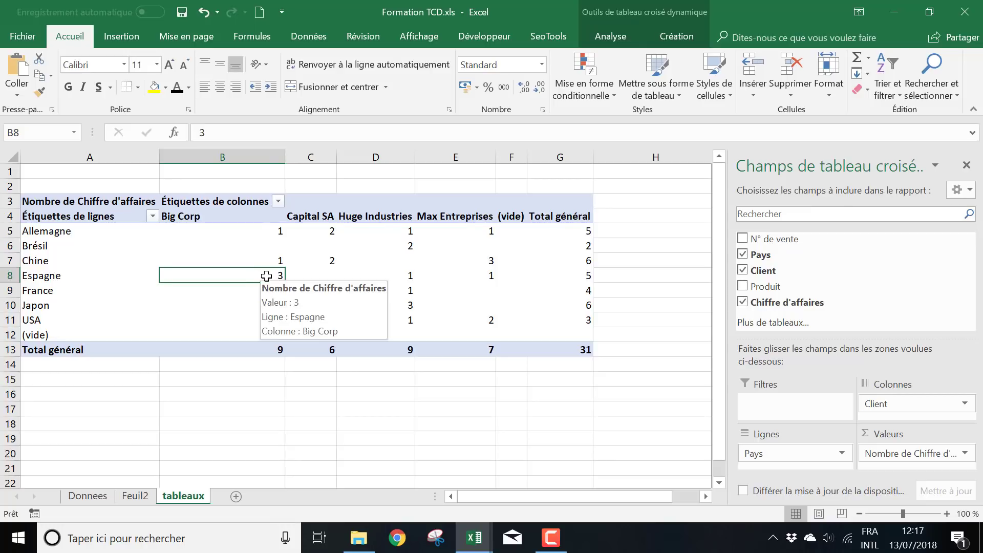
pyautogui.doubleClick(266, 277)
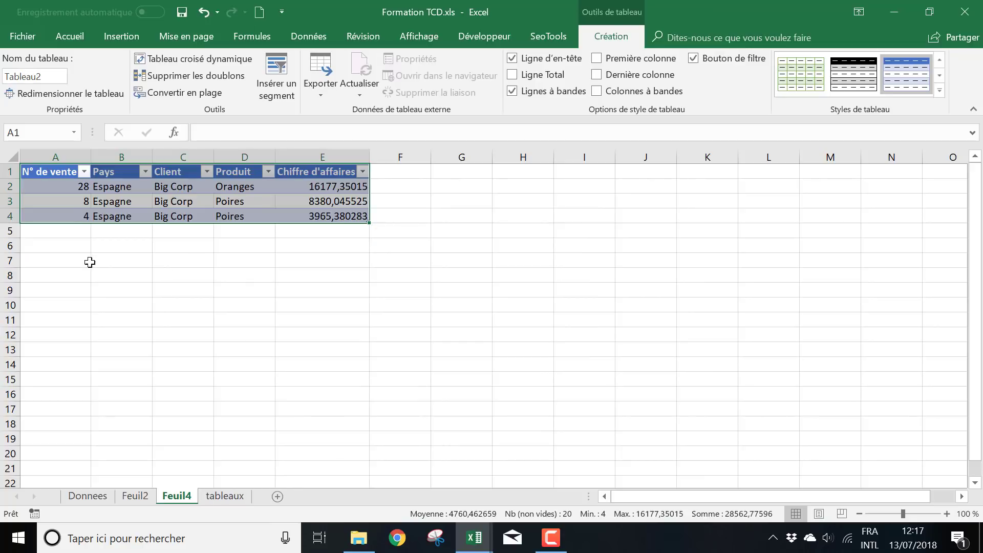
# - Examine the Pays, Client and Chiffre d'affaires entries of the extracted records on Feuil4
pyautogui.click(355, 259)
pyautogui.moveTo(353, 202); pyautogui.dragTo(40, 177)
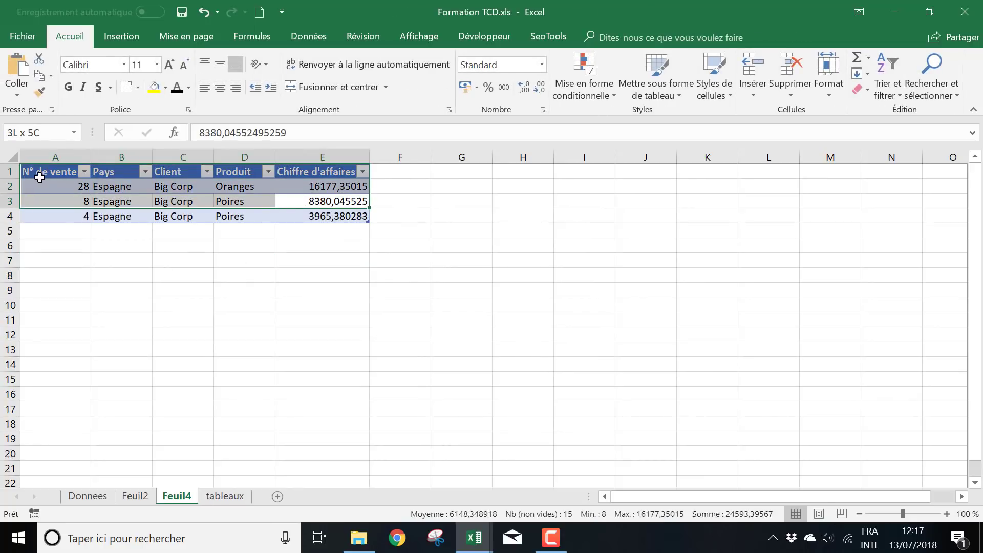
pyautogui.moveTo(338, 217); pyautogui.dragTo(24, 171)
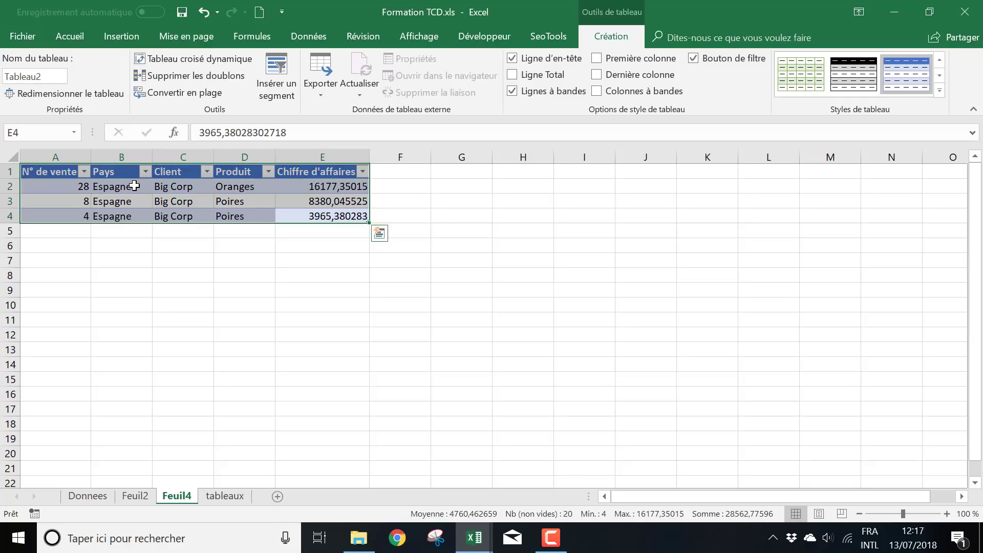
pyautogui.click(191, 187)
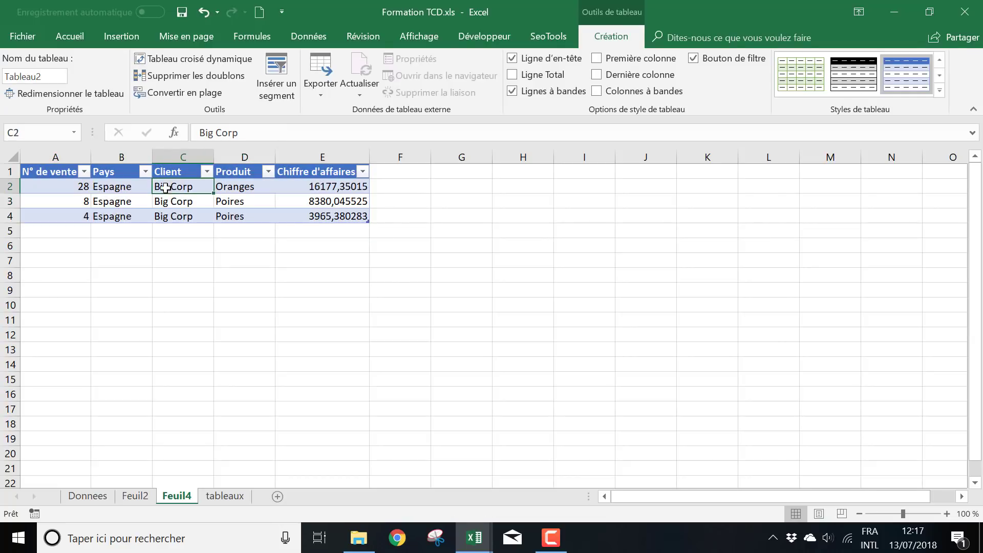
pyautogui.click(121, 189)
pyautogui.click(184, 188)
pyautogui.click(334, 187)
pyautogui.moveTo(318, 205); pyautogui.dragTo(145, 218)
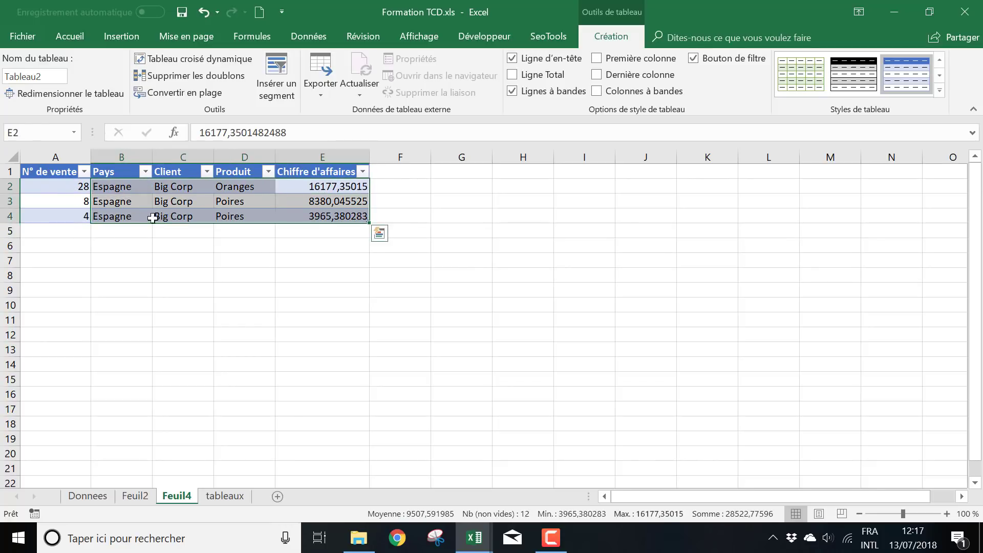
# - Check the Produit and N° de vente entries of each extracted record
pyautogui.click(252, 187)
pyautogui.click(244, 202)
pyautogui.click(241, 217)
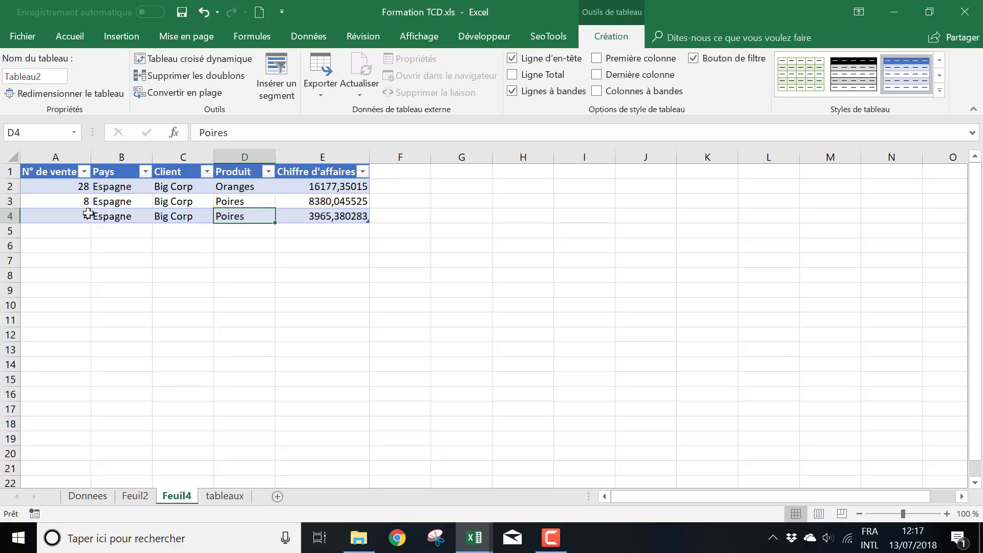
pyautogui.click(77, 214)
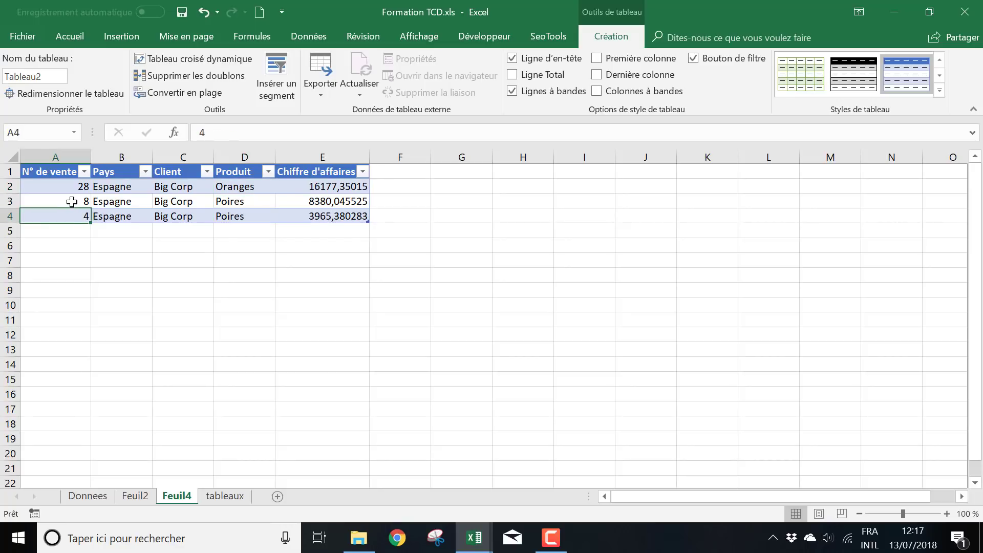
pyautogui.click(75, 201)
pyautogui.click(74, 188)
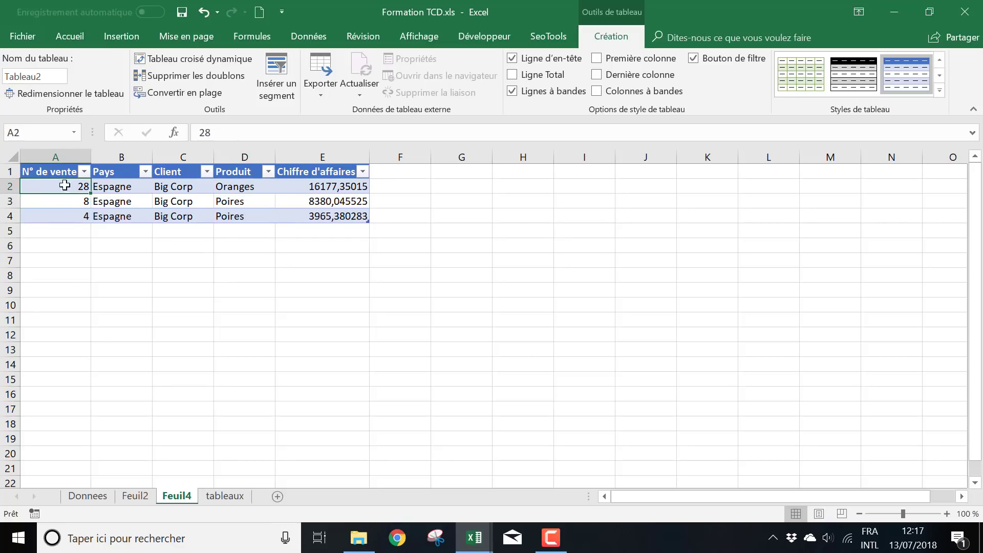
pyautogui.click(81, 217)
pyautogui.click(72, 202)
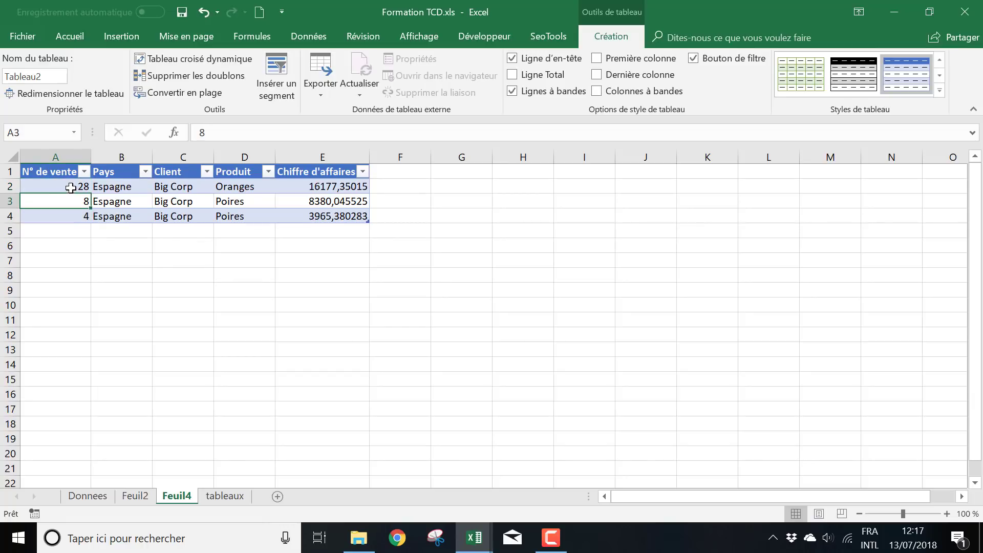
pyautogui.click(71, 188)
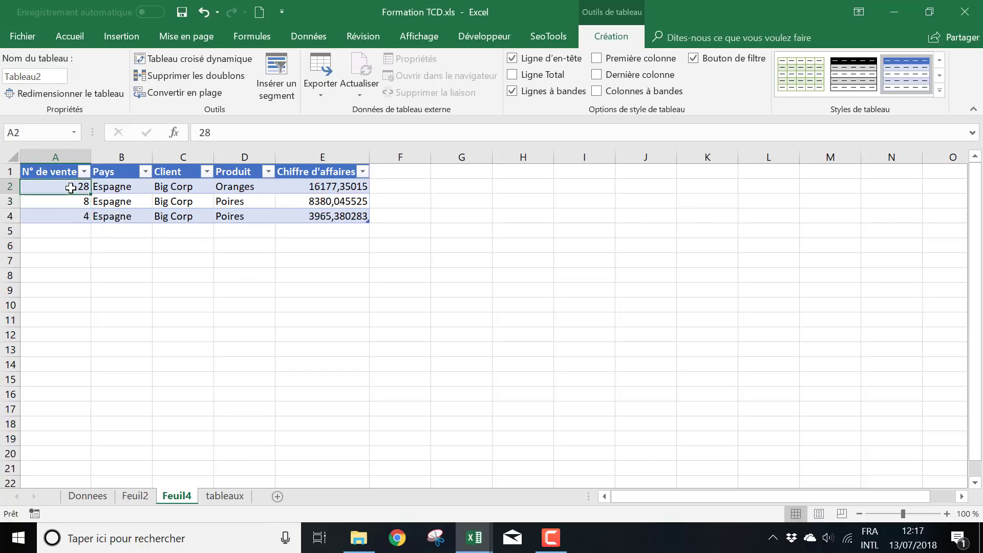
# - Locate sales 4, 8 and 28 for Espagne and Big Corp in the Donnees sheet's source data
pyautogui.click(100, 498)
pyautogui.moveTo(79, 233); pyautogui.dragTo(203, 232)
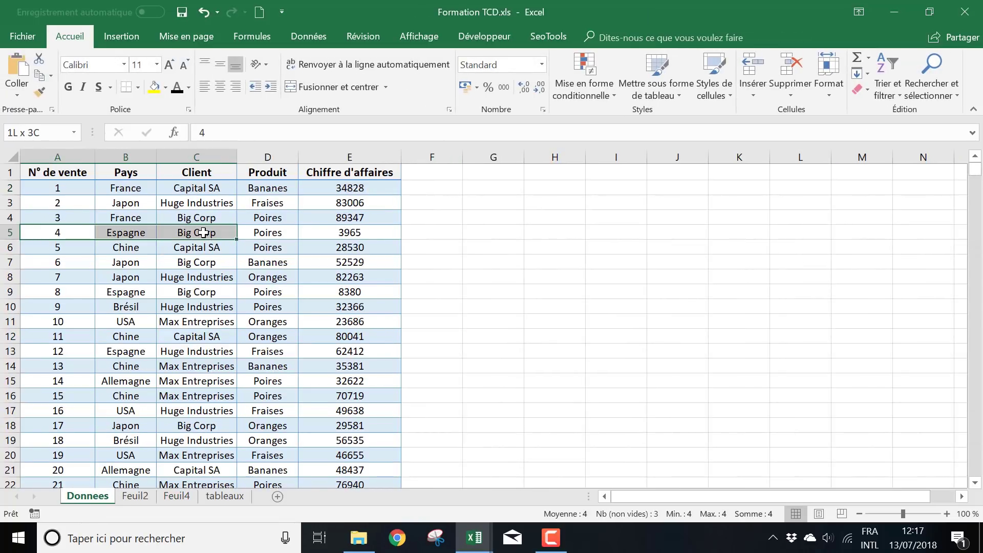
pyautogui.moveTo(66, 292); pyautogui.dragTo(188, 293)
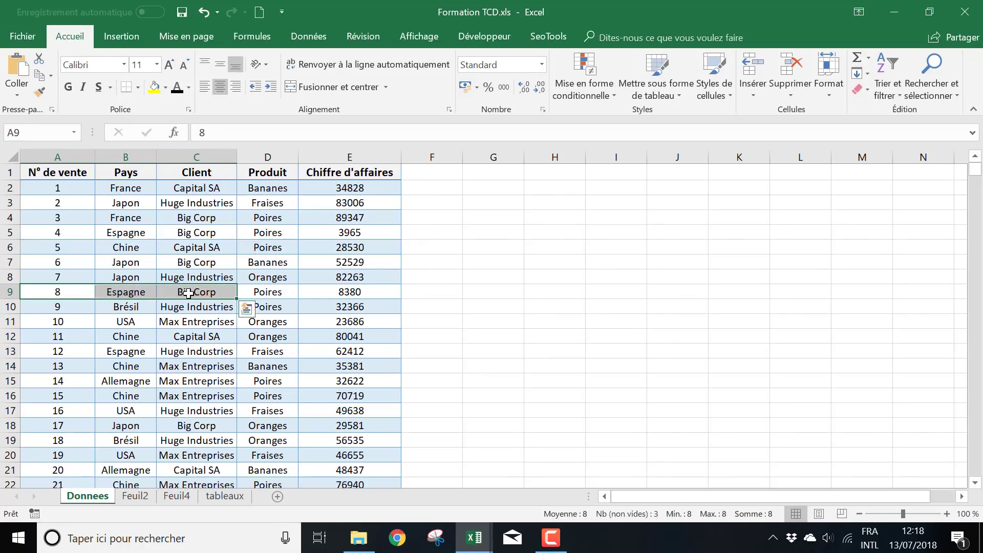
pyautogui.scroll(-5, 82, 405)
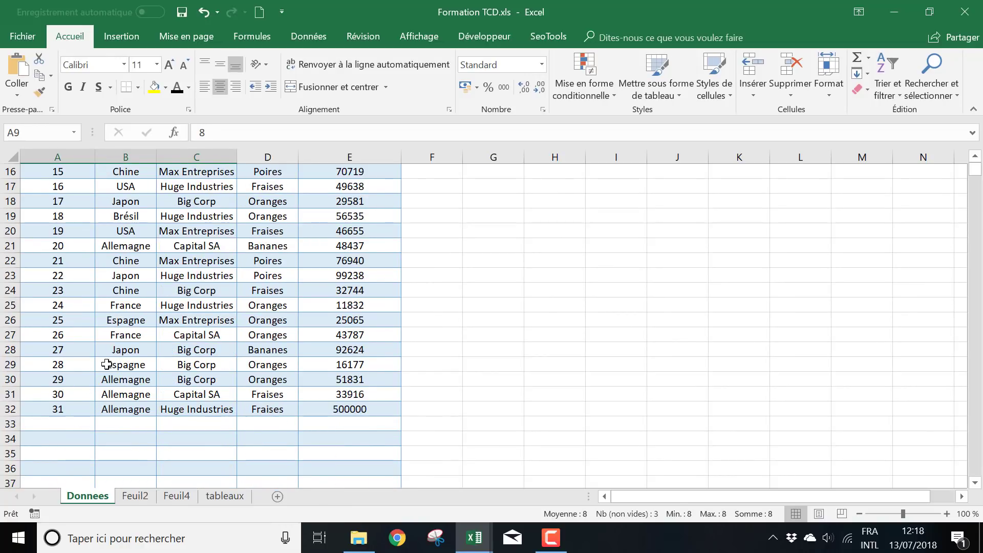
pyautogui.moveTo(107, 364); pyautogui.dragTo(212, 366)
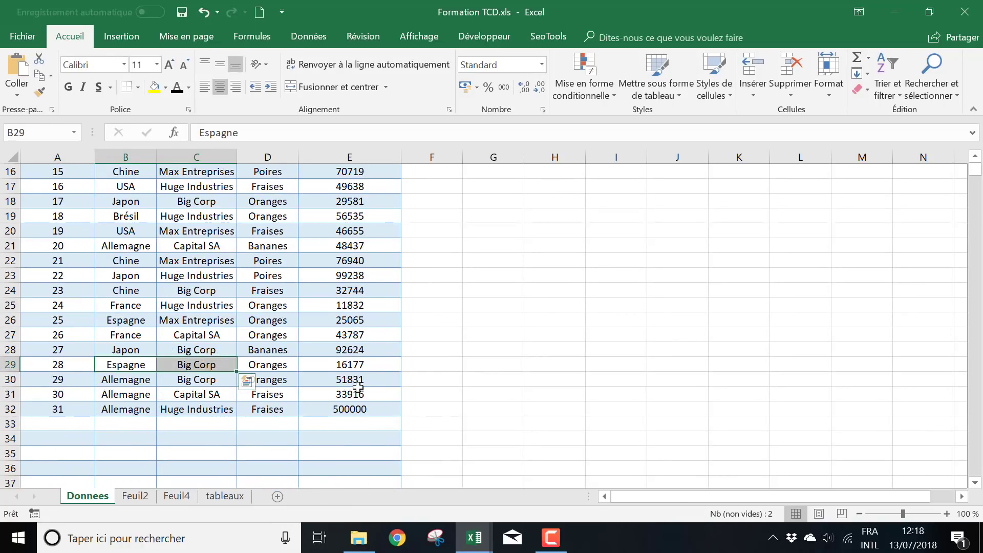
# - Compare the pivot table on the tableaux sheet with the extracted records on Feuil4, and select those records
pyautogui.click(225, 496)
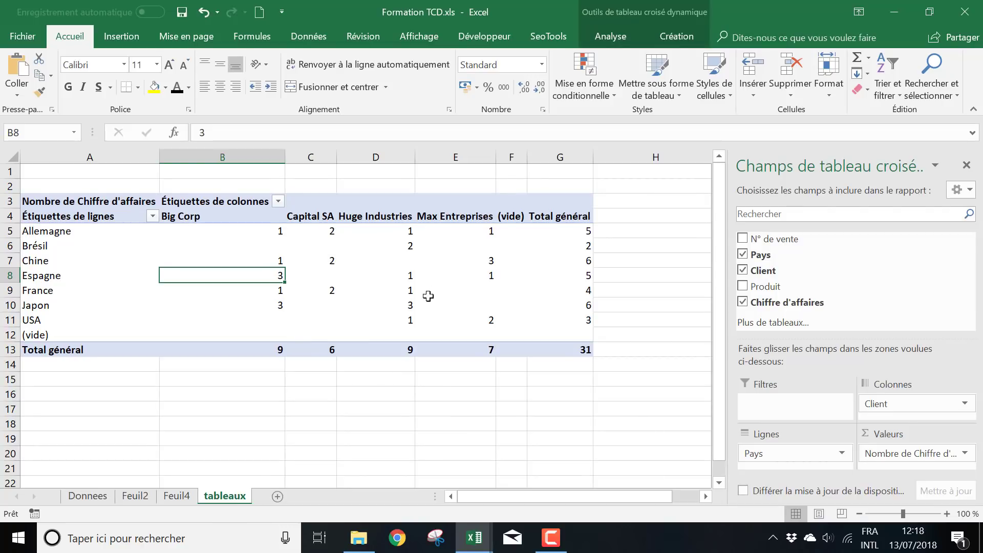
pyautogui.click(188, 497)
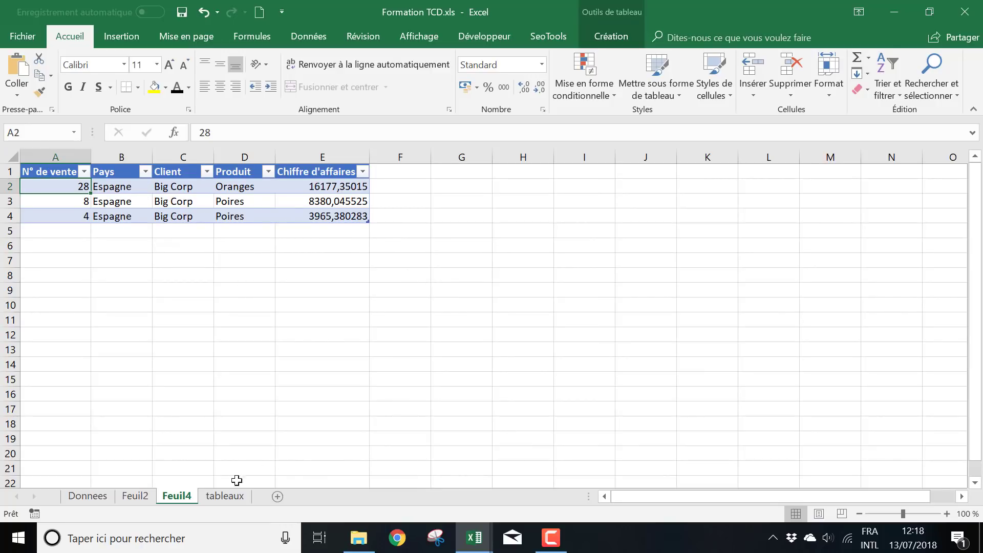
pyautogui.click(225, 495)
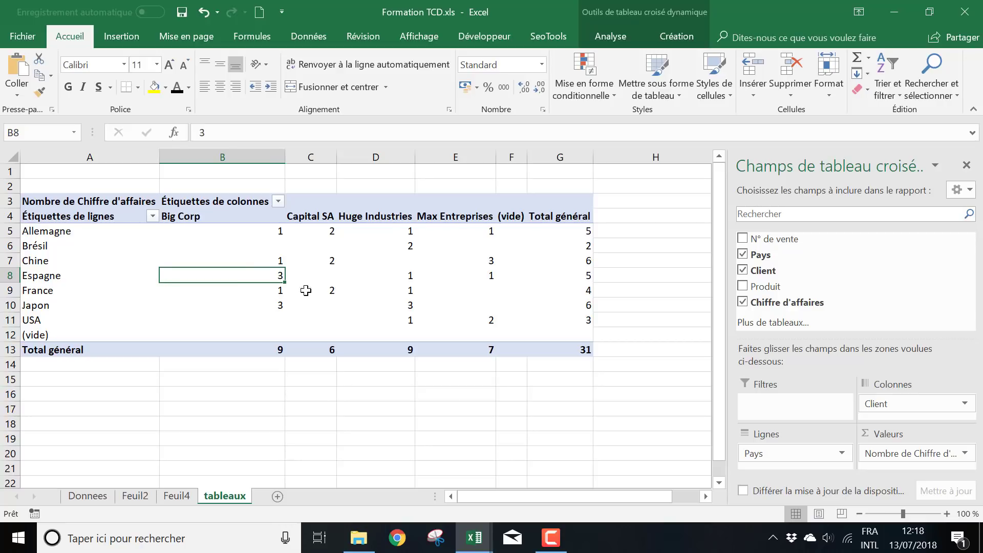
pyautogui.click(271, 248)
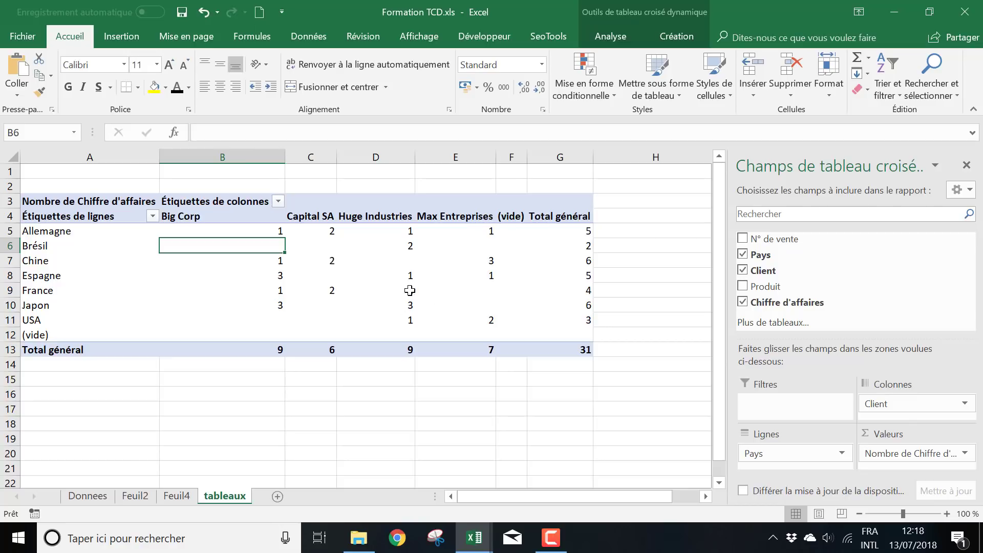
pyautogui.click(177, 497)
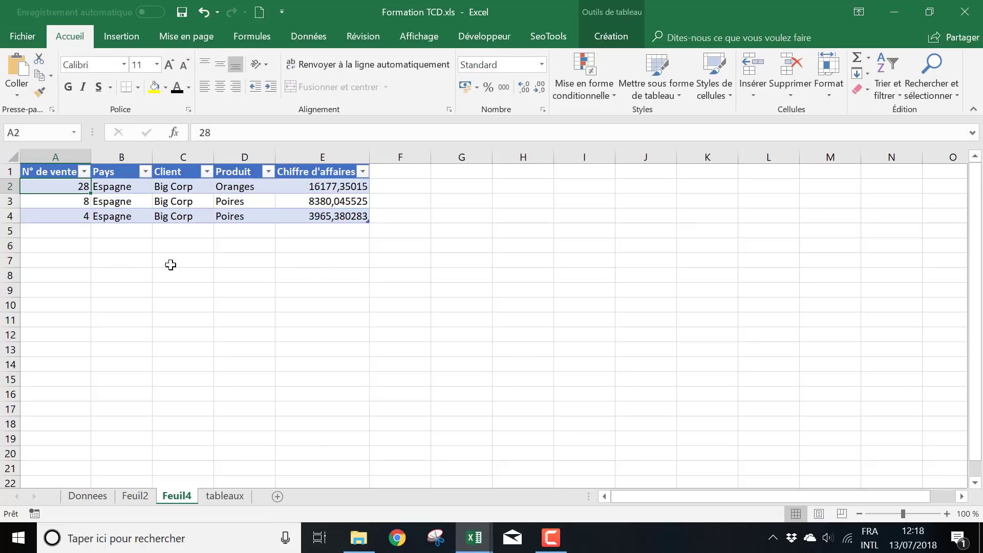
pyautogui.moveTo(331, 190); pyautogui.dragTo(70, 222)
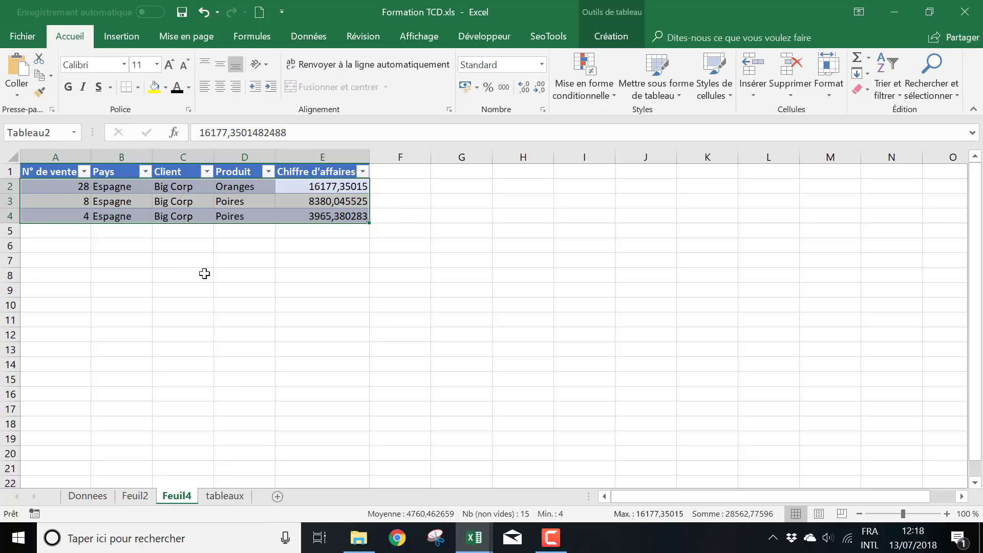
# - Switch the tableaux sheet's pivot table back to summarising Chiffre d'affaires by Somme
pyautogui.click(234, 500)
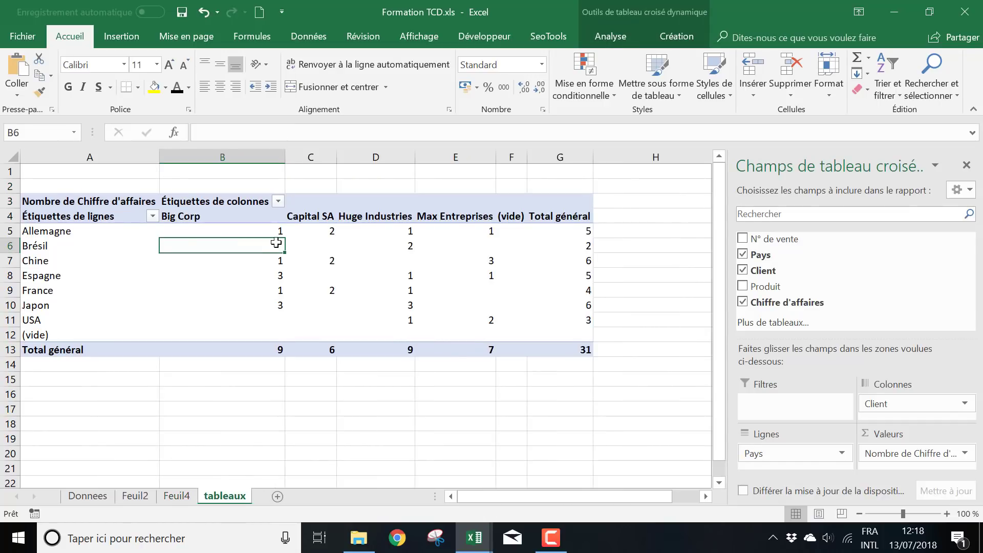
pyautogui.moveTo(274, 231); pyautogui.dragTo(490, 340)
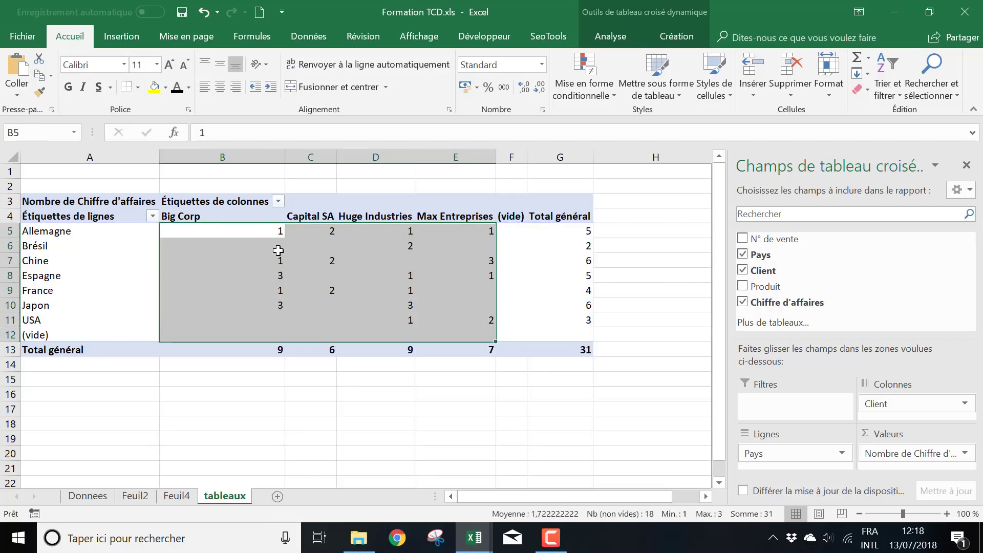
pyautogui.click(965, 453)
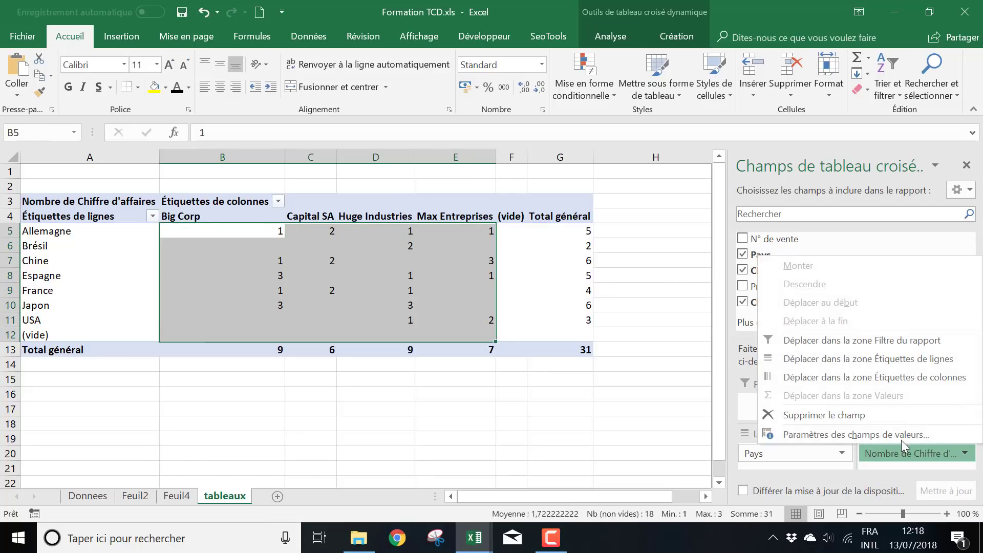
pyautogui.click(843, 435)
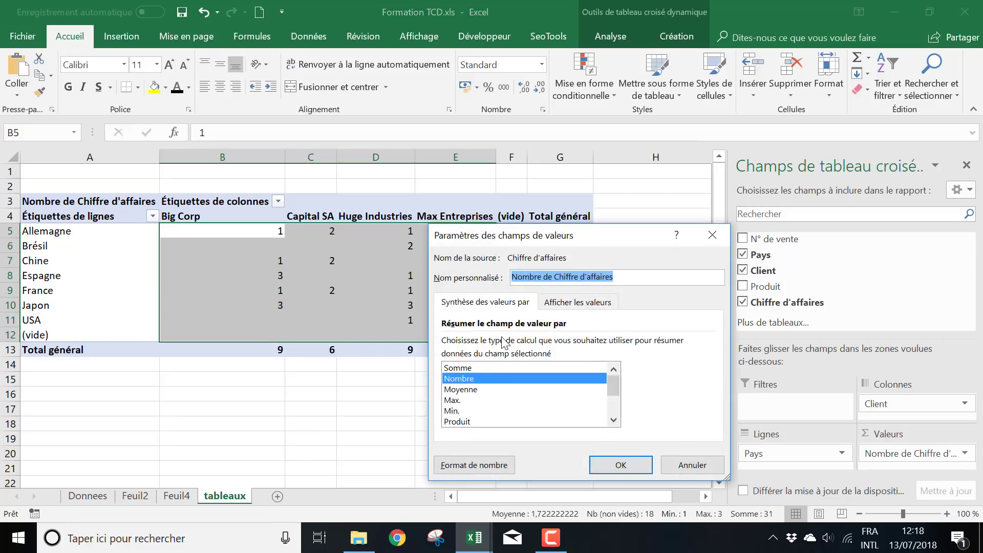
pyautogui.click(471, 367)
pyautogui.moveTo(610, 235); pyautogui.dragTo(589, 162)
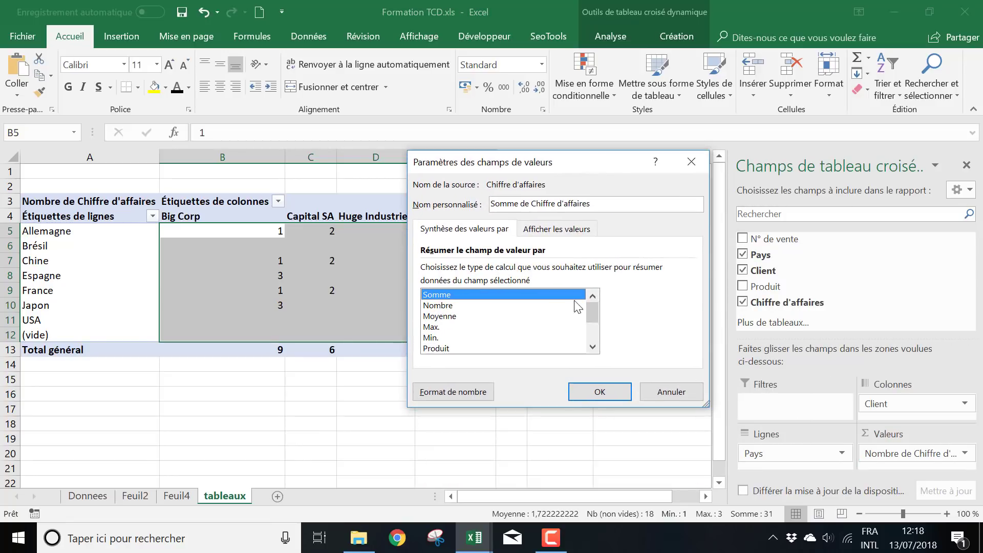
pyautogui.moveTo(592, 310)
pyautogui.mouseDown()
pyautogui.moveTo(593, 331)
pyautogui.moveTo(597, 305)
pyautogui.mouseUp()
pyautogui.moveTo(558, 160); pyautogui.dragTo(560, 215)
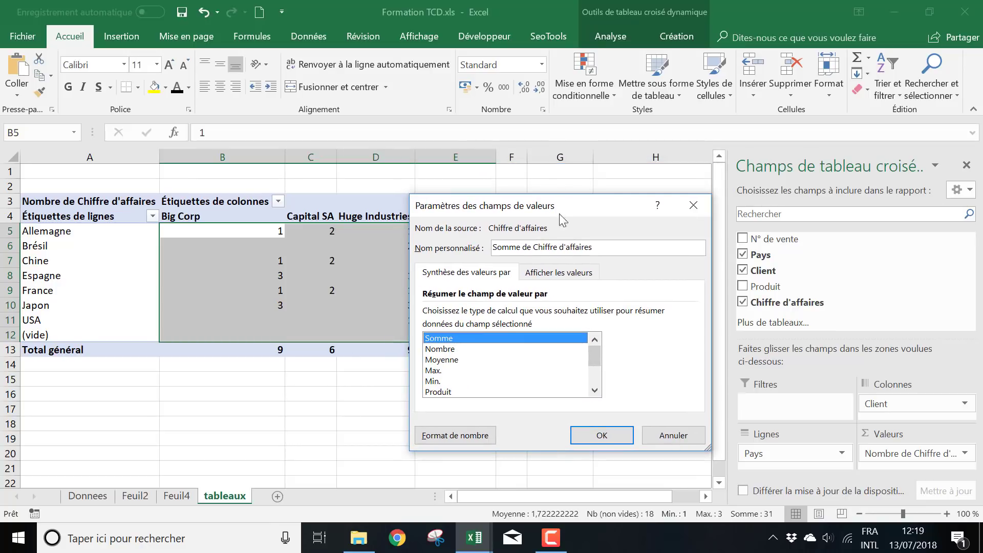
pyautogui.doubleClick(460, 338)
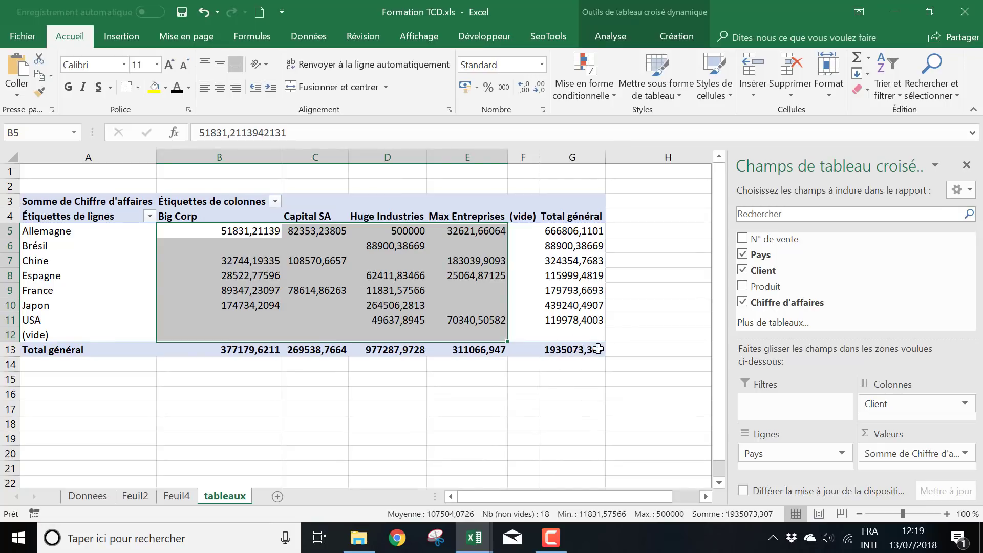
# - Format all pivot table values and totals with a thousands separator and no decimals
pyautogui.moveTo(591, 348); pyautogui.dragTo(222, 233)
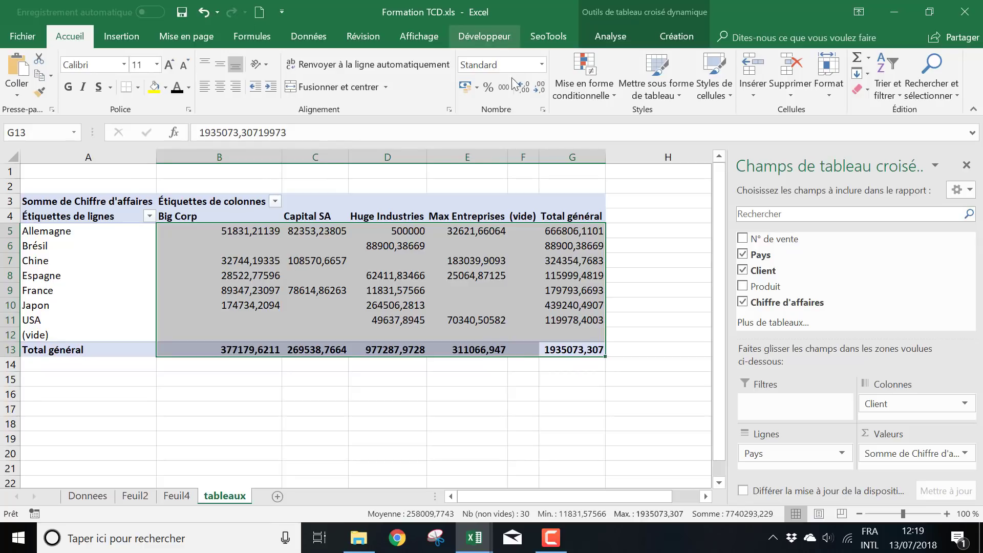
pyautogui.click(71, 88)
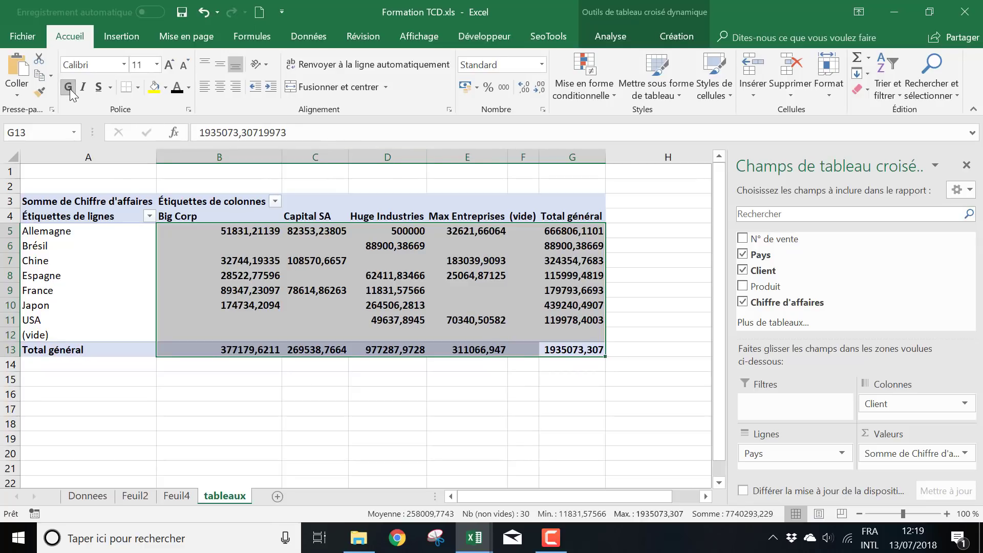
pyautogui.click(69, 89)
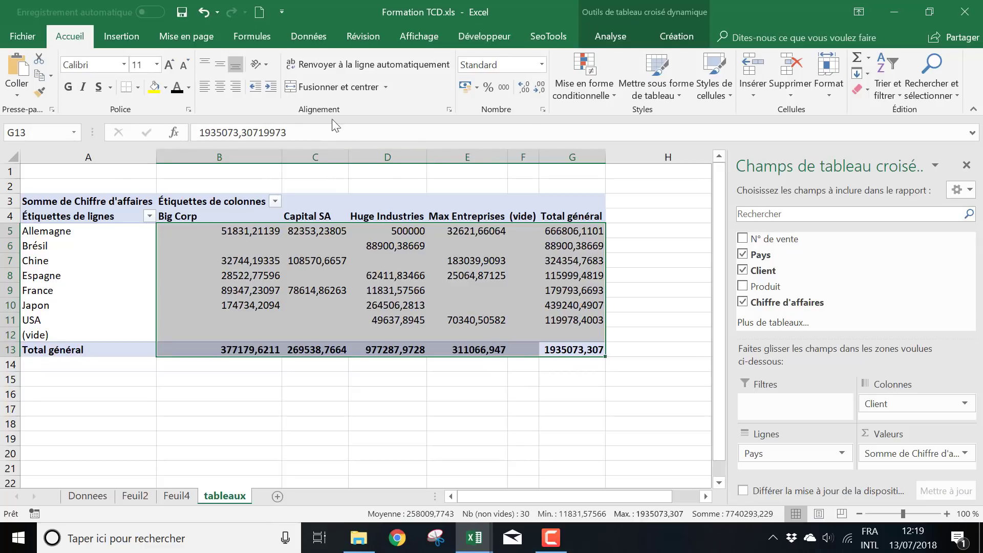
pyautogui.click(540, 90)
pyautogui.click(540, 91)
pyautogui.click(540, 91)
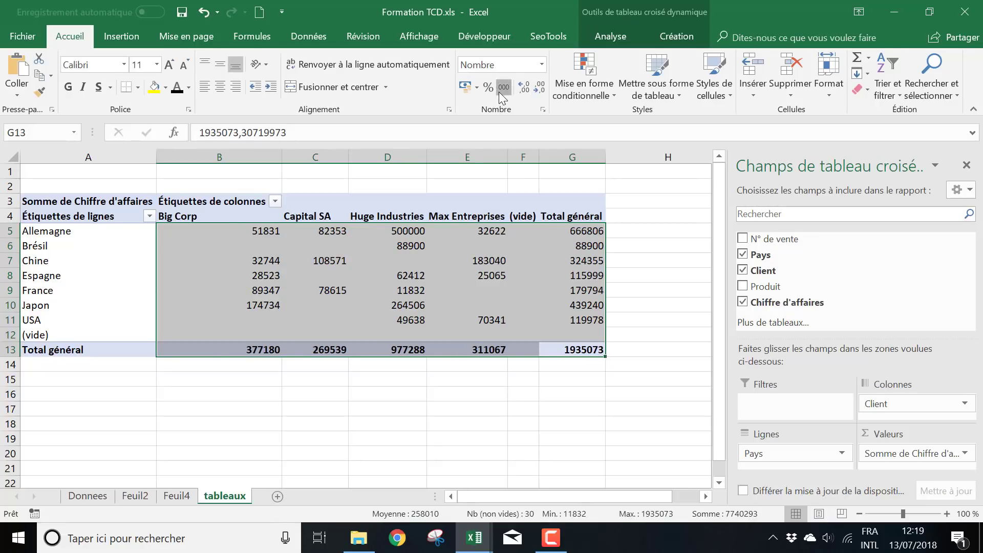
pyautogui.click(499, 91)
pyautogui.click(540, 90)
pyautogui.click(539, 90)
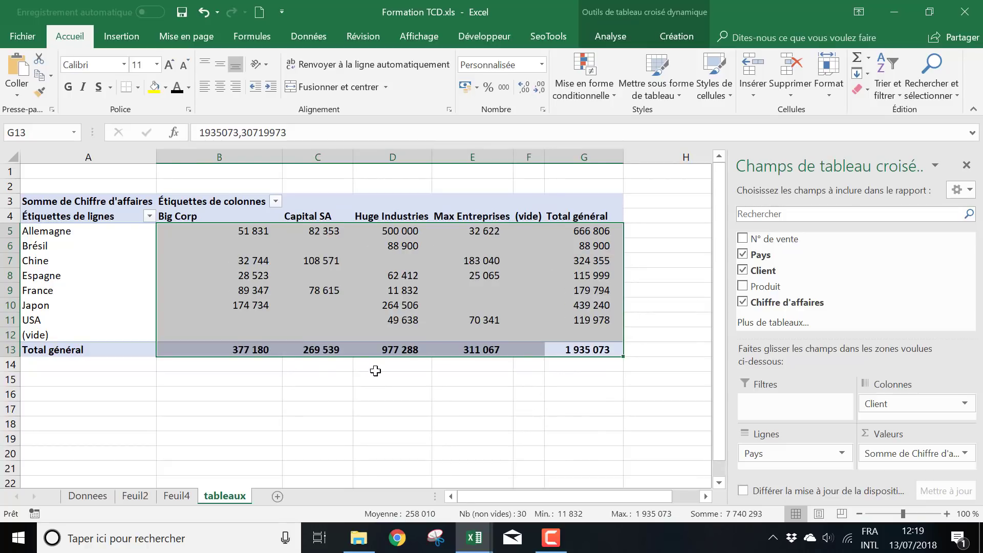
pyautogui.click(467, 421)
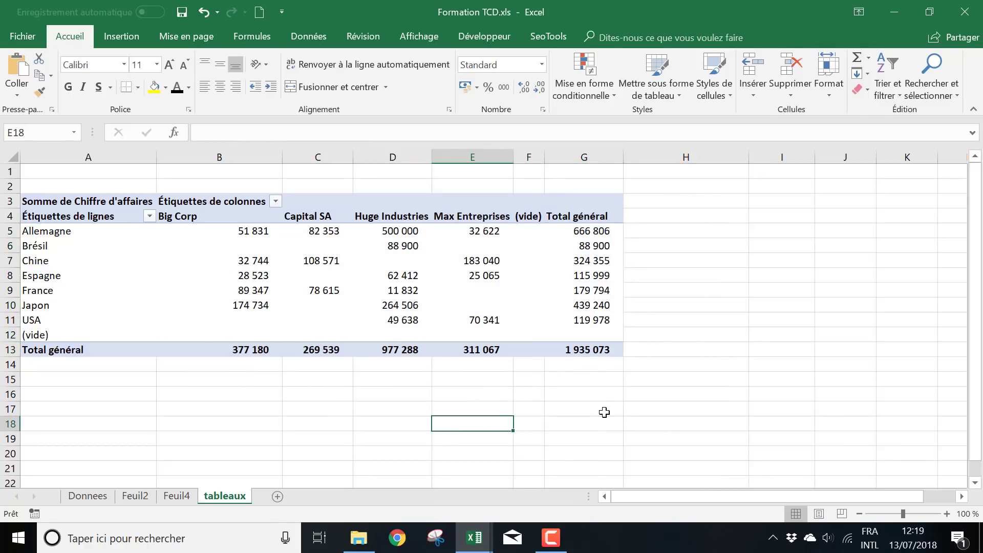
# - Add the Produit field to the pivot table as a report filter
pyautogui.click(472, 289)
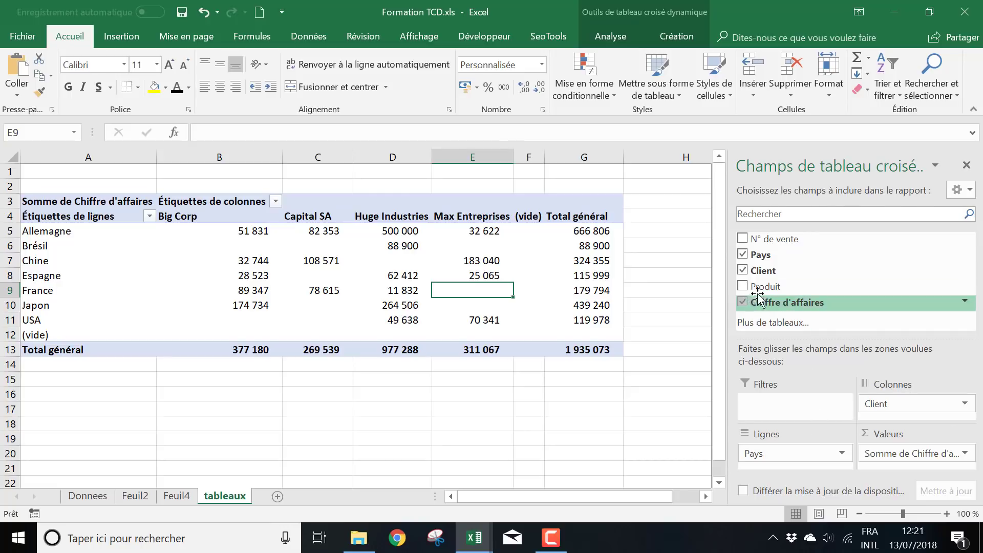
pyautogui.moveTo(766, 287); pyautogui.dragTo(785, 413)
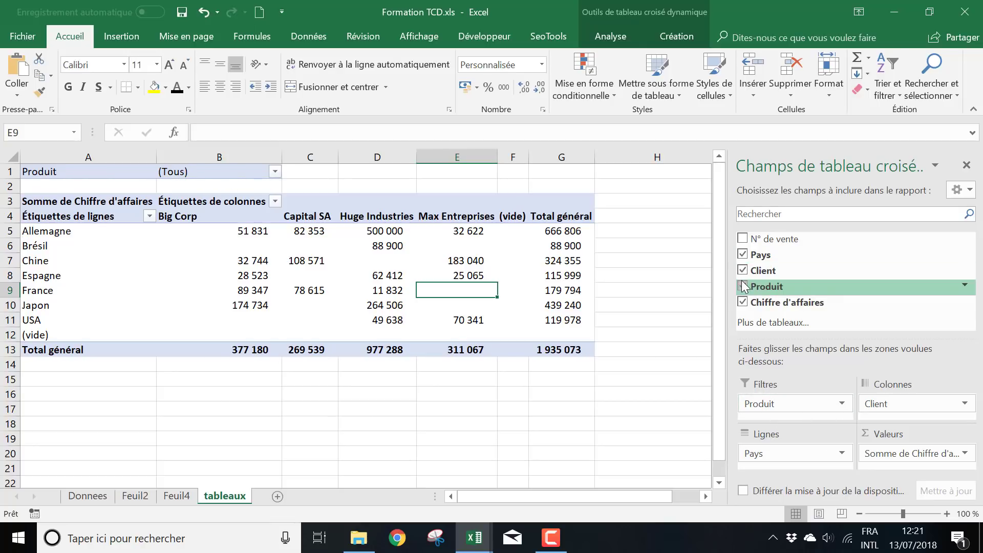
pyautogui.click(756, 291)
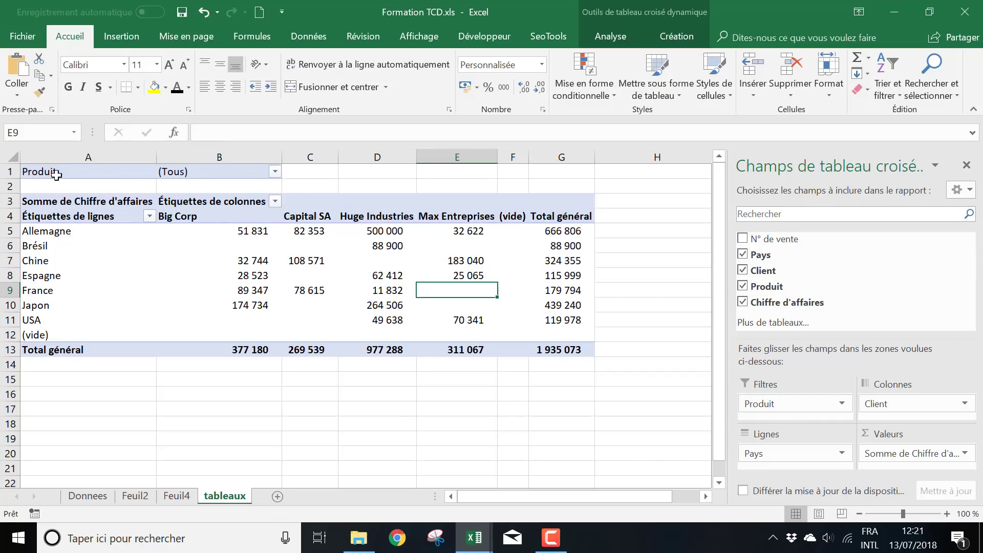
# - Allow multiple items to be selected in the Produit report filter, keeping every product included
pyautogui.click(275, 171)
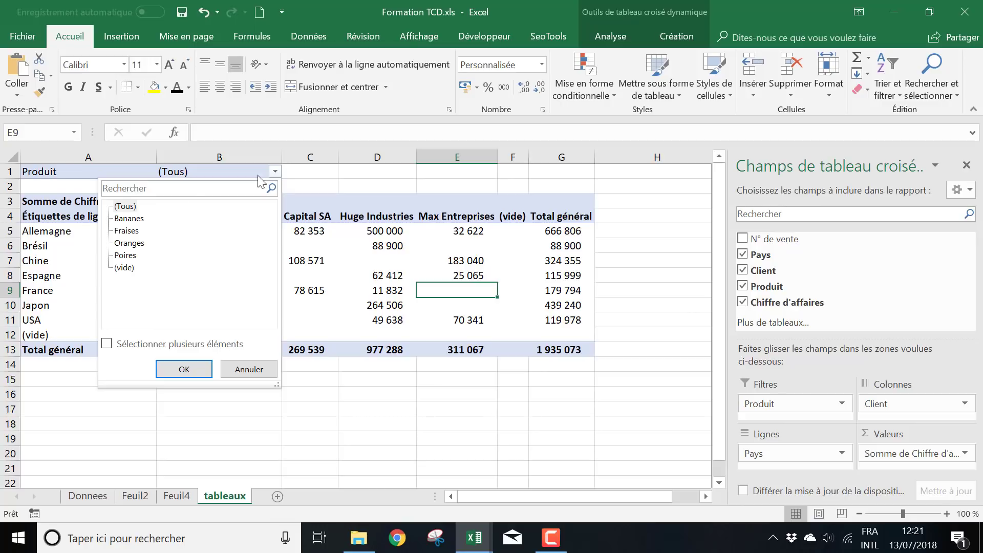
pyautogui.click(107, 343)
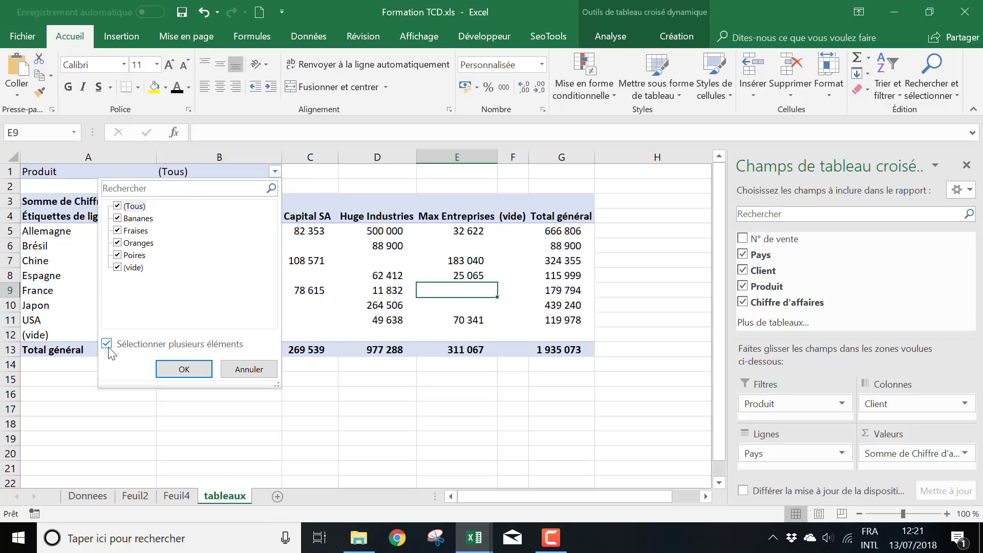
pyautogui.click(107, 344)
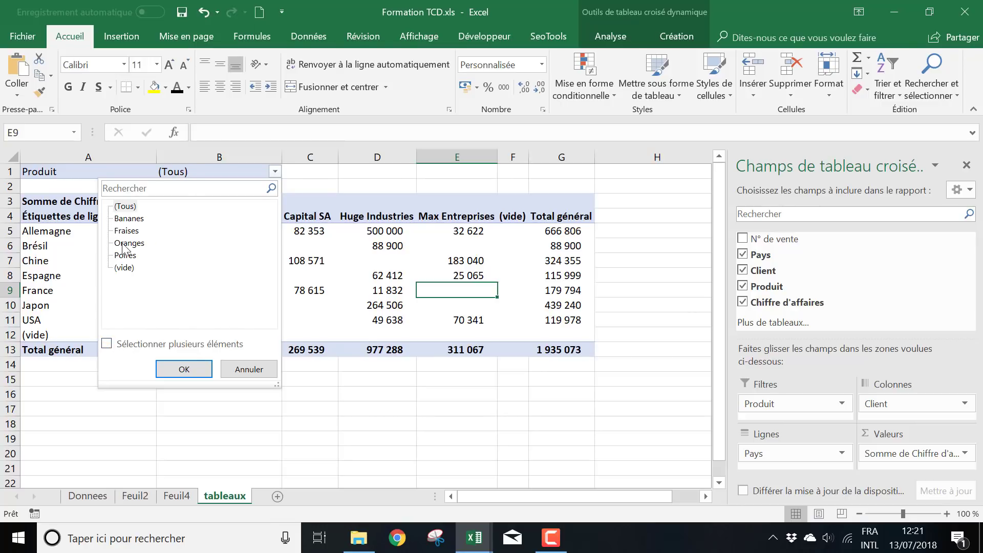
pyautogui.click(106, 344)
pyautogui.click(184, 369)
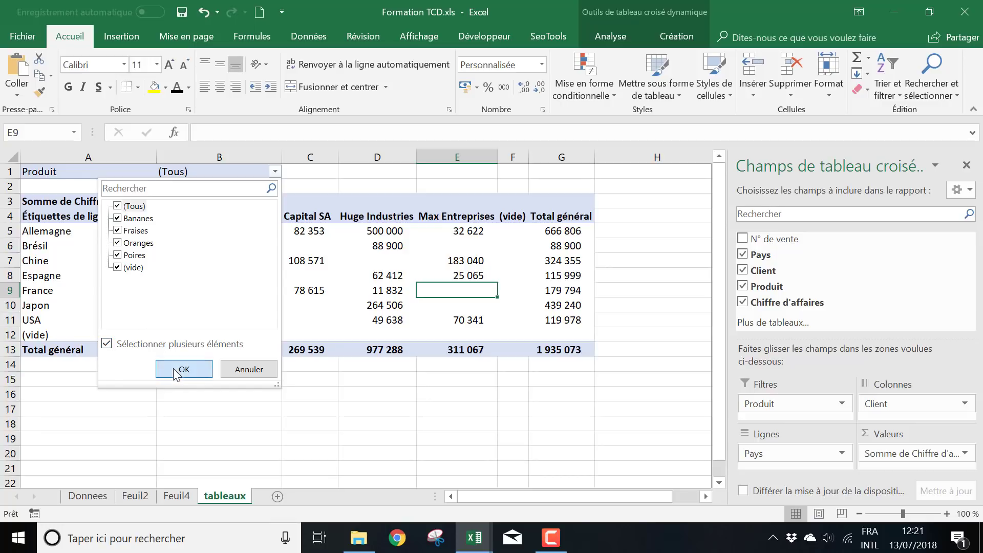
# - Restrict the Produit report filter to Poires by excluding Bananes, Fraises, Oranges and (vide)
pyautogui.click(275, 172)
pyautogui.click(118, 243)
pyautogui.click(117, 218)
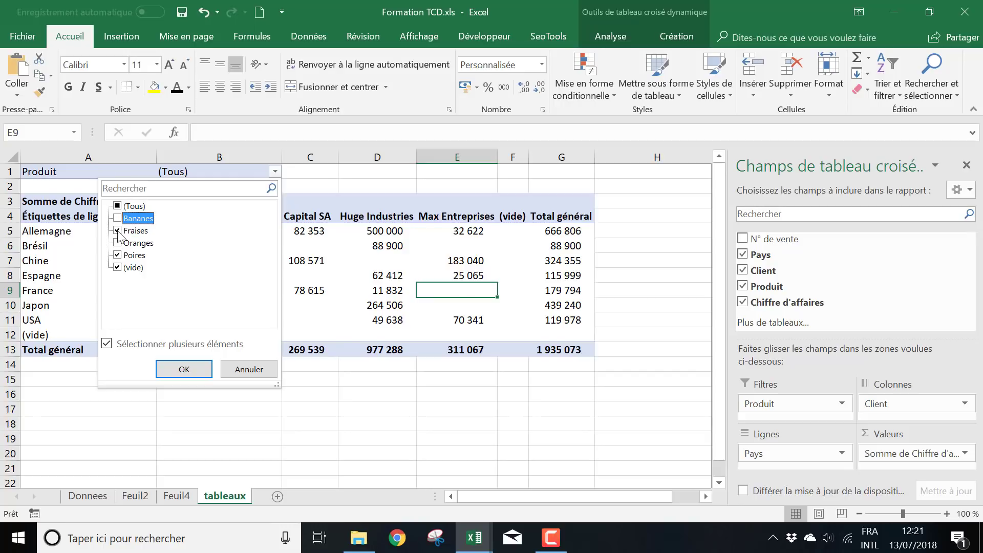
pyautogui.click(118, 231)
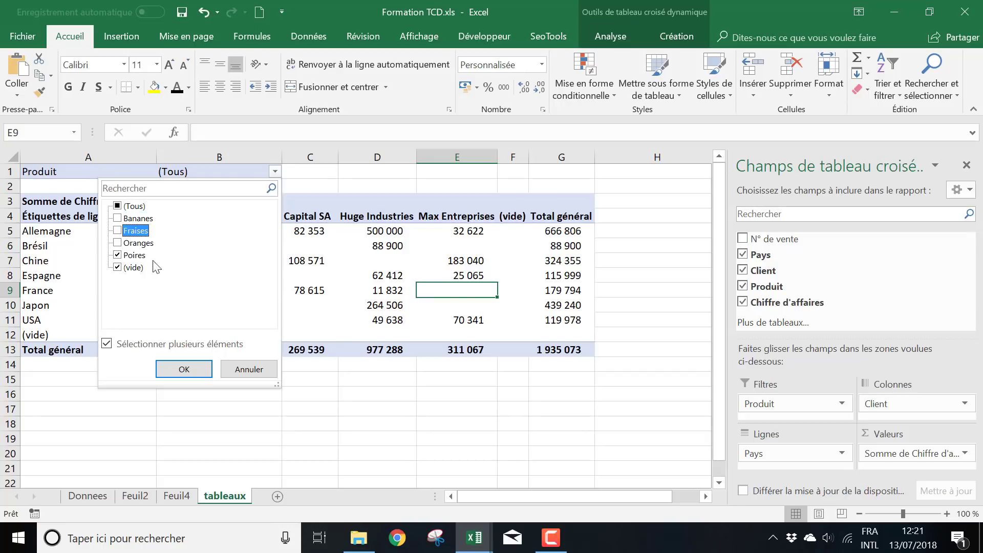
pyautogui.click(118, 267)
pyautogui.click(184, 369)
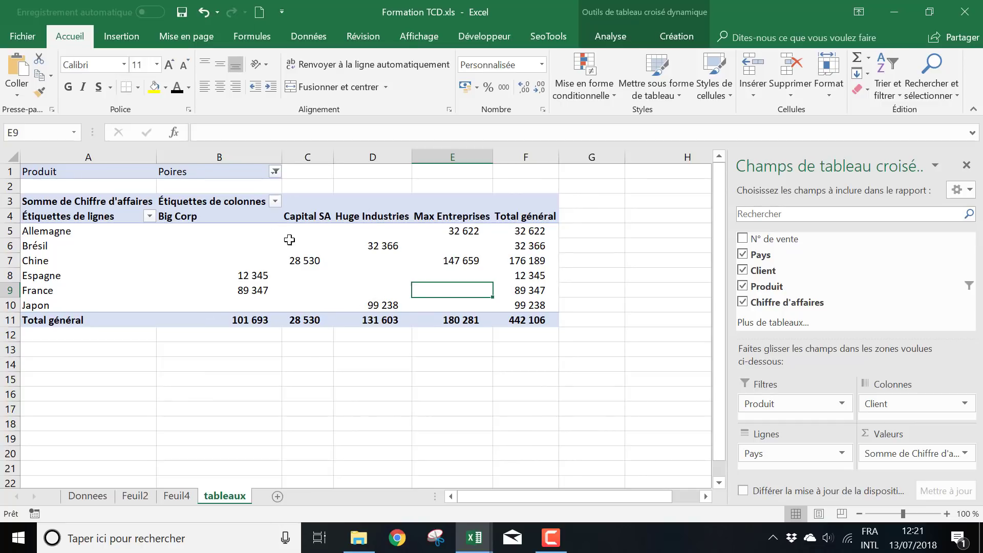
# - Change the Produit report filter from Poires to Oranges only
pyautogui.click(275, 172)
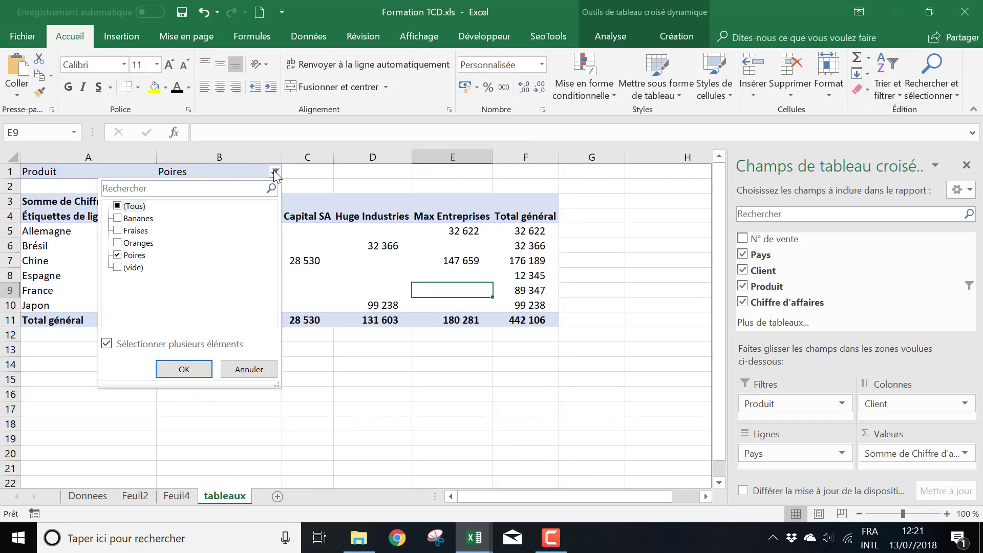
pyautogui.click(117, 243)
pyautogui.click(117, 255)
pyautogui.click(198, 374)
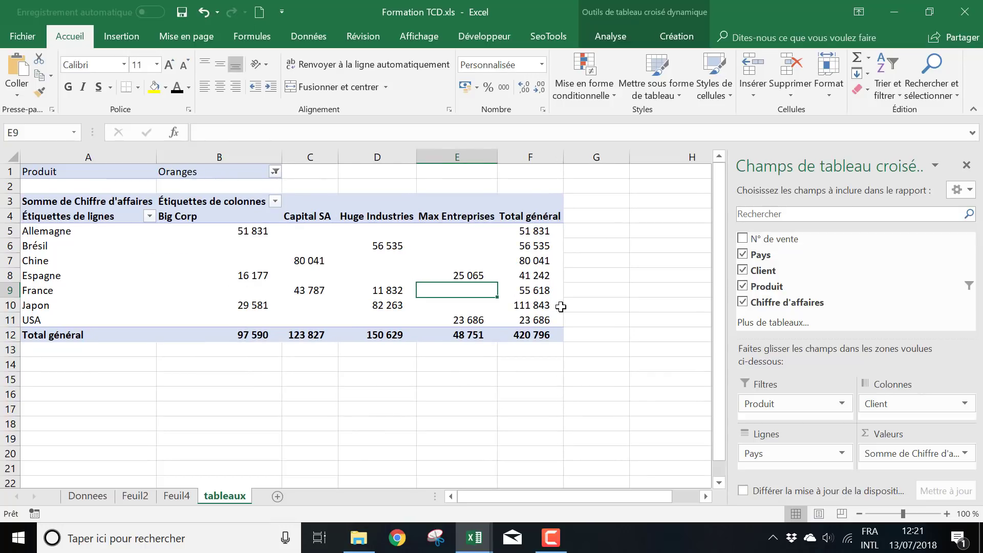
# - Set the Produit report filter back to Poires only and review the client values and totals
pyautogui.click(275, 171)
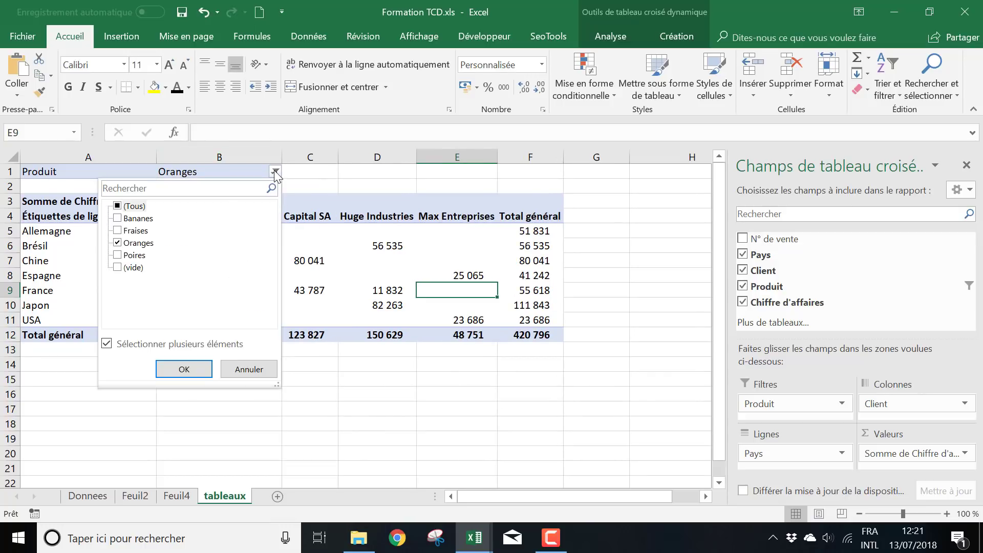
pyautogui.click(125, 256)
pyautogui.click(182, 370)
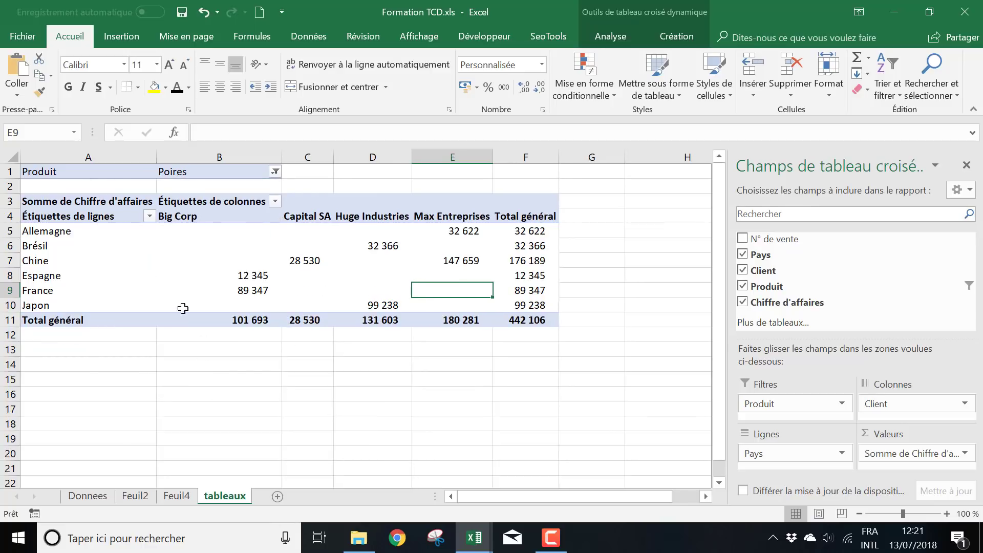
pyautogui.moveTo(209, 220); pyautogui.dragTo(528, 320)
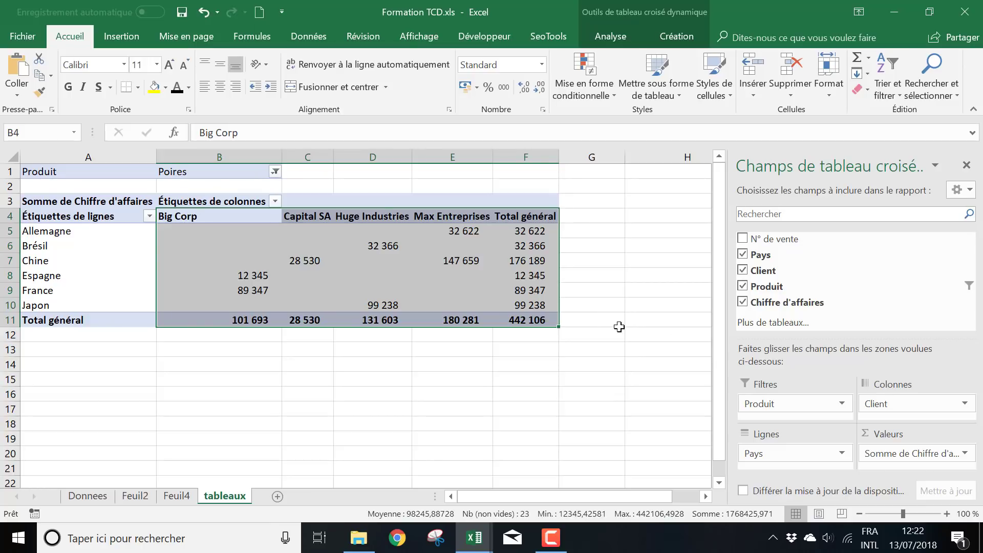
pyautogui.click(628, 290)
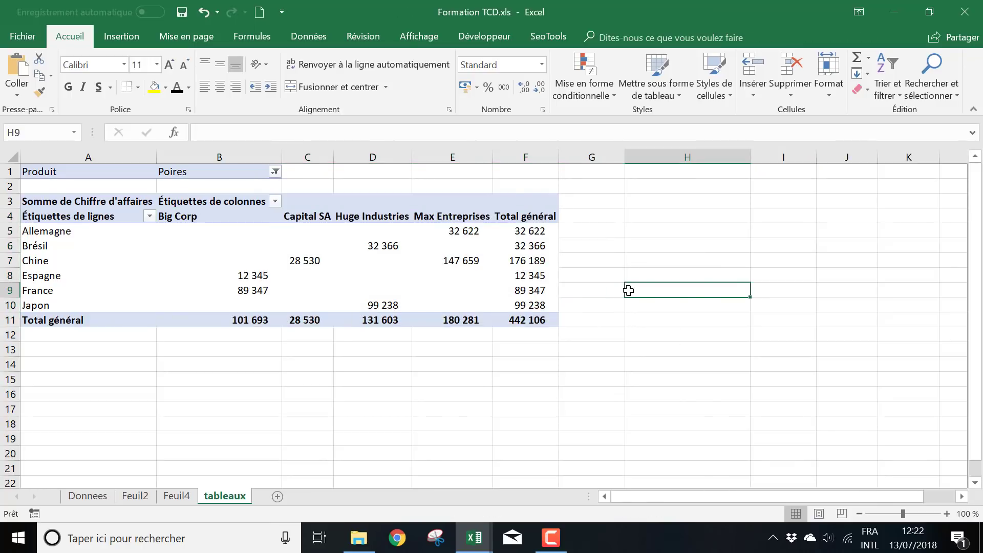
# - Filter the pivot table's Pays row labels to show only Brésil, Chine and Japon
pyautogui.click(444, 247)
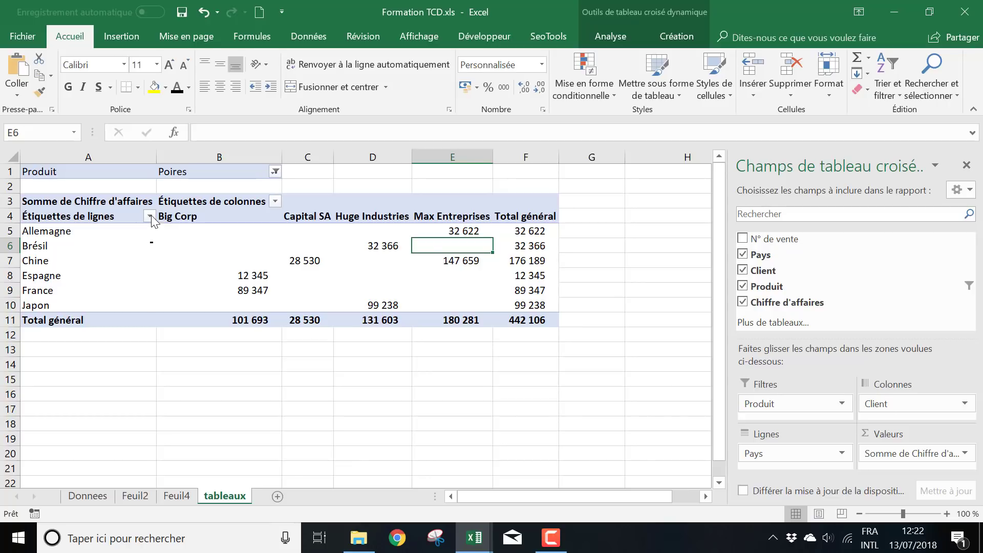
pyautogui.click(150, 217)
pyautogui.click(151, 216)
pyautogui.click(149, 217)
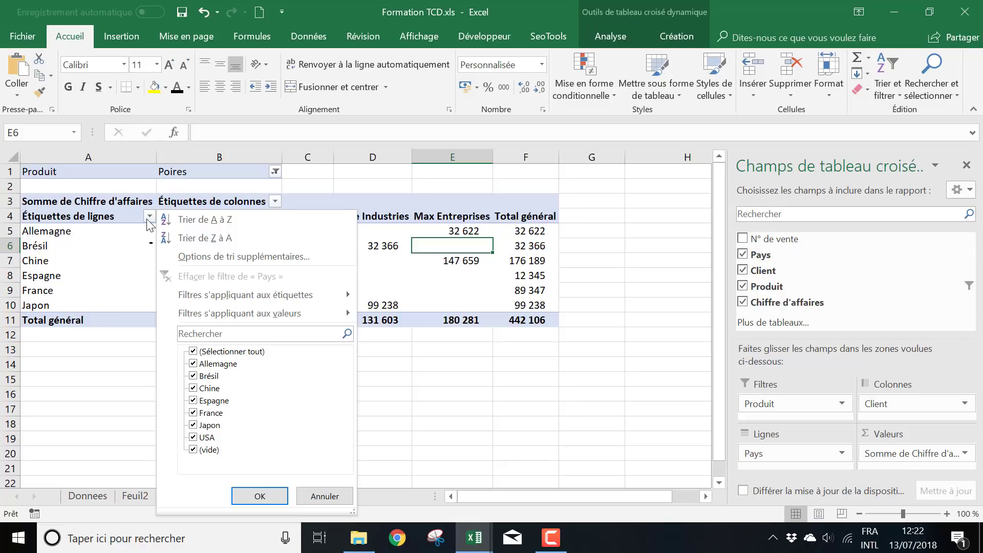
pyautogui.click(194, 351)
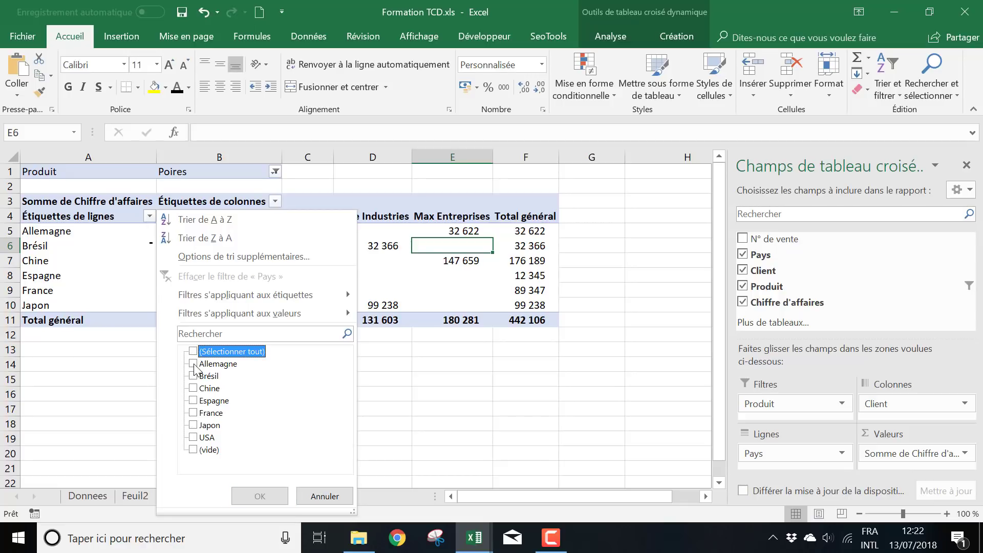
pyautogui.click(193, 363)
pyautogui.click(194, 376)
pyautogui.click(194, 388)
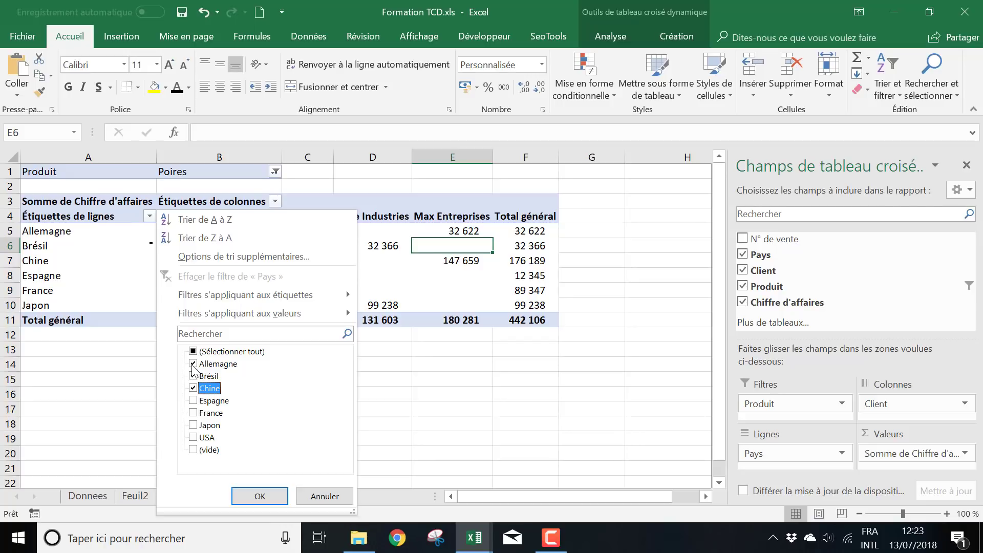
pyautogui.click(193, 364)
pyautogui.click(193, 425)
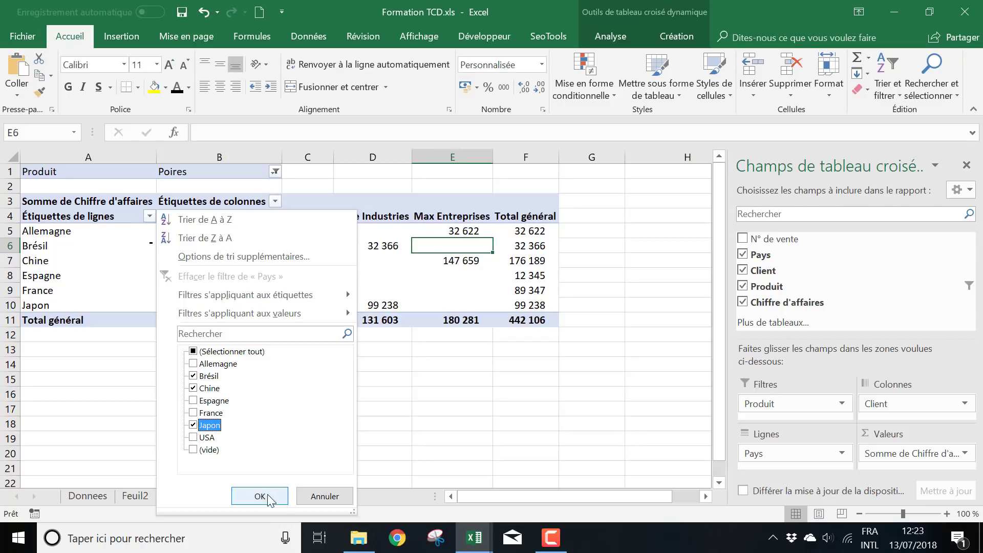
pyautogui.click(260, 496)
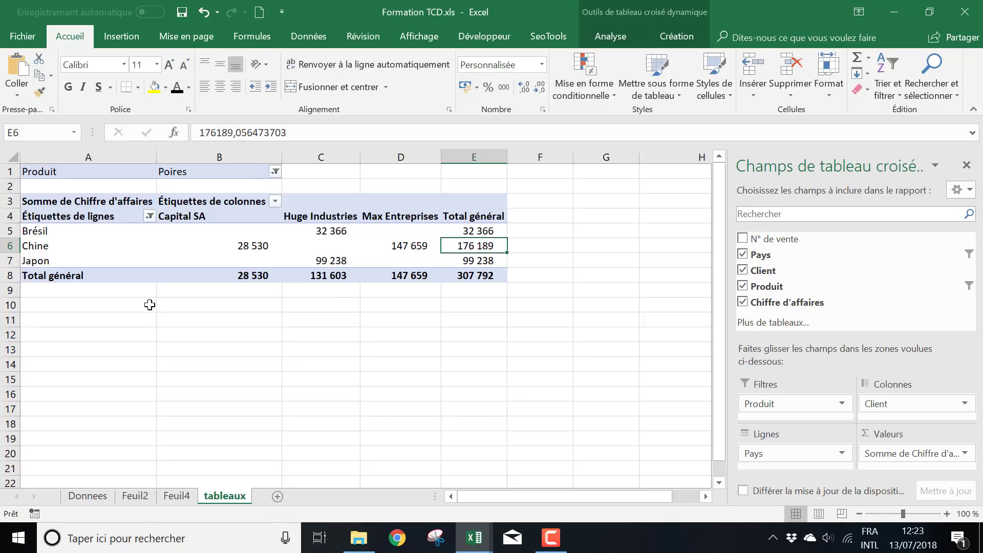
# - Review the Poires revenue values by country and client in the filtered pivot table
pyautogui.moveTo(161, 273)
pyautogui.moveTo(350, 257)
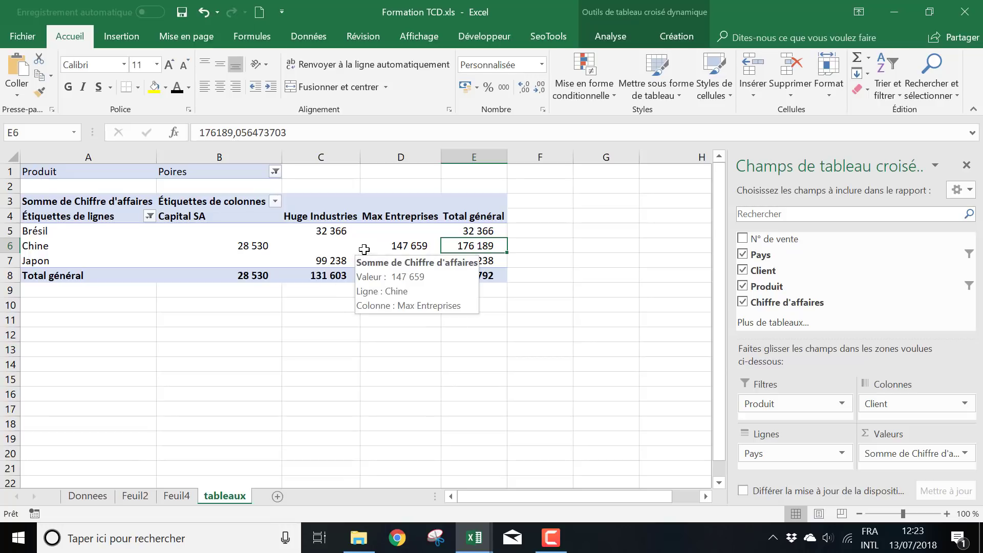
pyautogui.moveTo(279, 256)
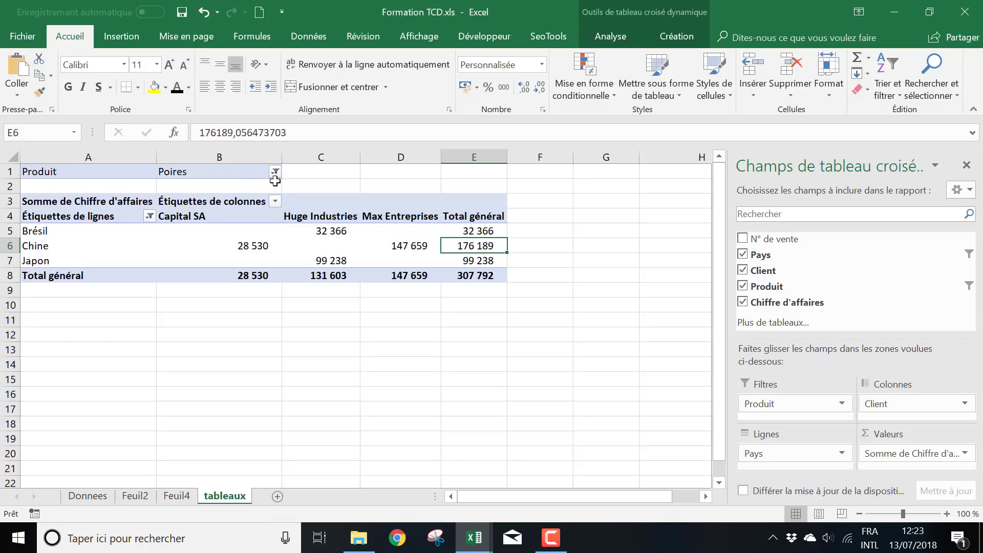
pyautogui.click(352, 379)
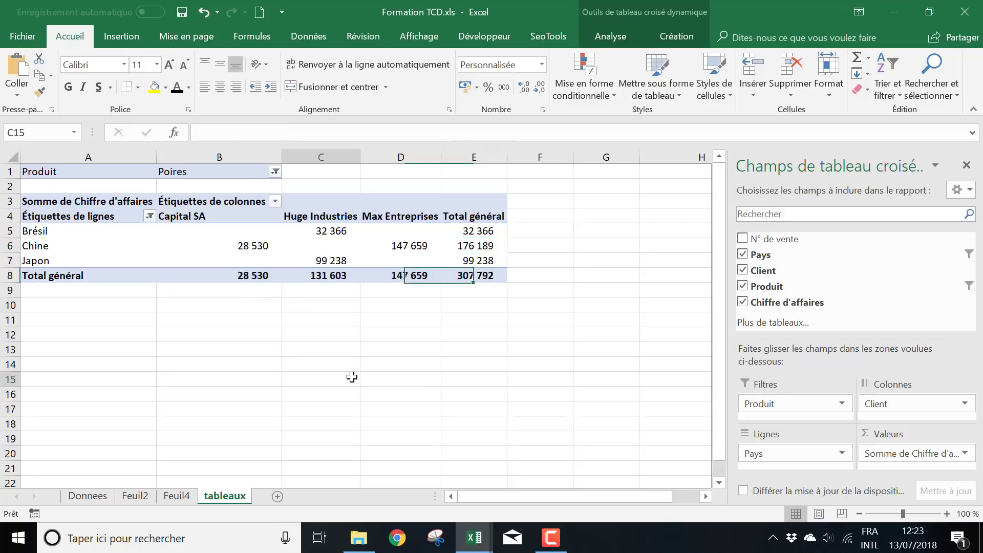
pyautogui.click(407, 258)
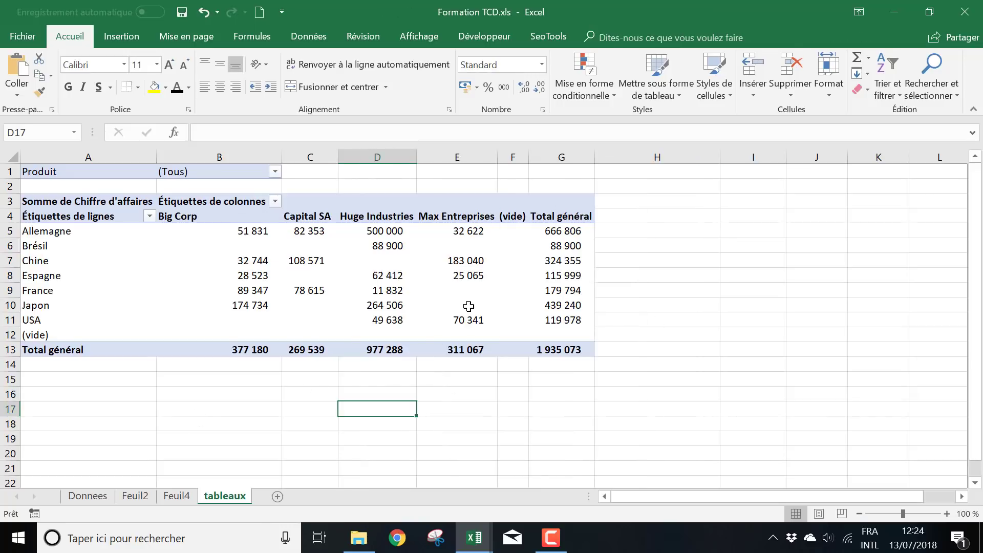
pyautogui.click(469, 306)
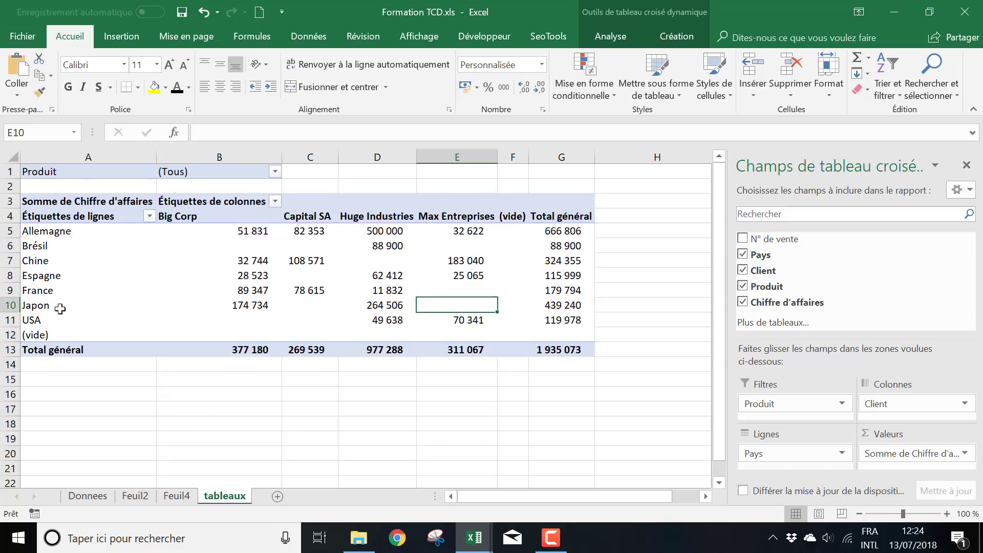
pyautogui.click(59, 231)
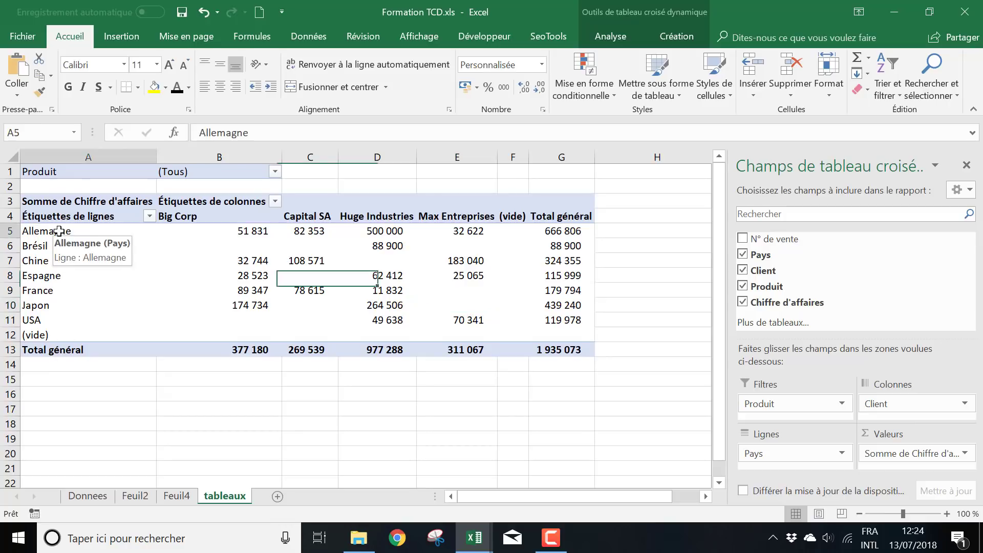
pyautogui.rightClick(58, 231)
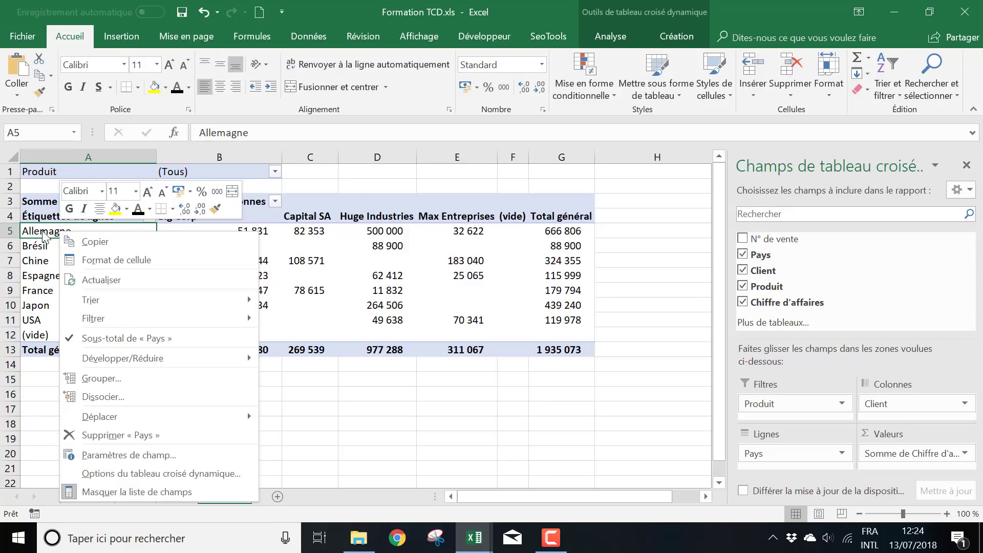
pyautogui.click(43, 232)
pyautogui.click(77, 288)
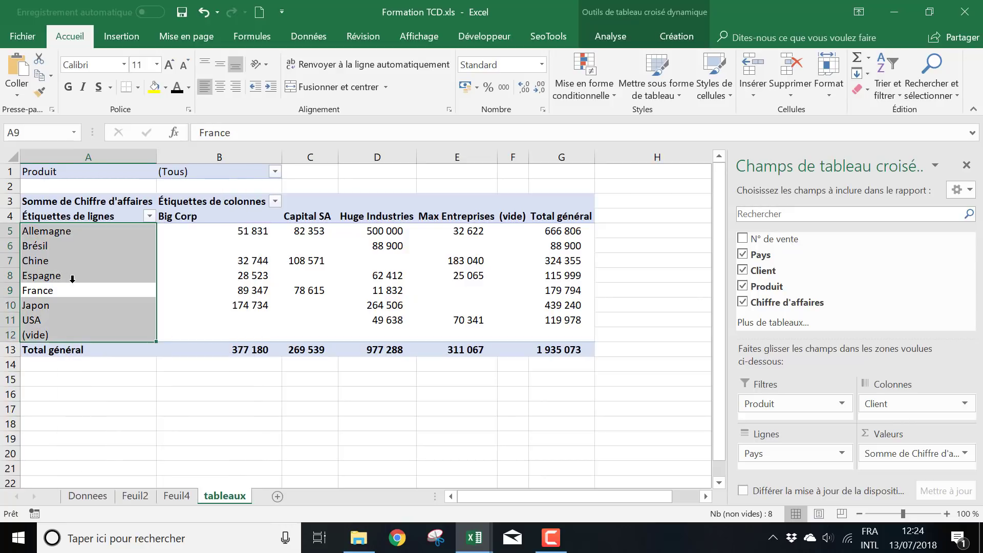
pyautogui.click(71, 310)
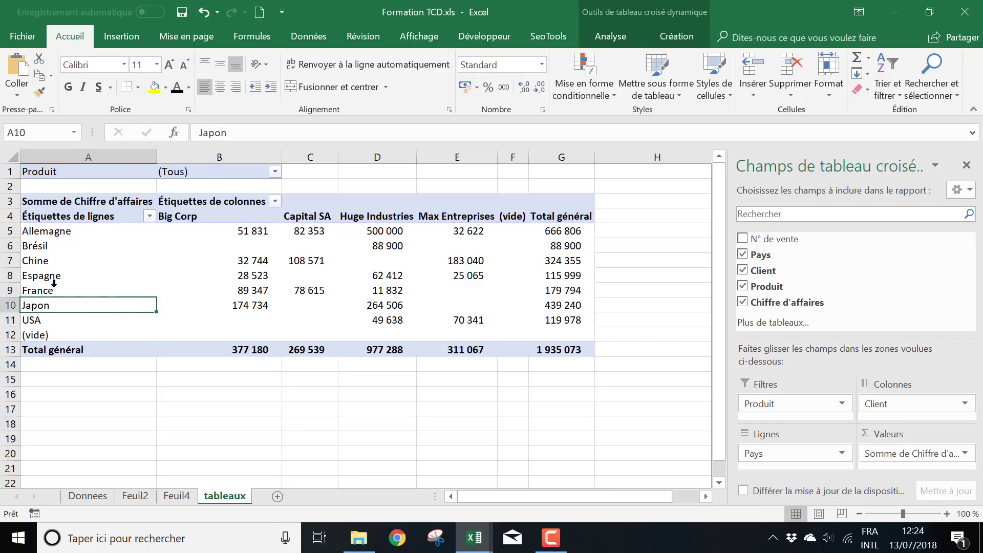
pyautogui.keyDown('ctrl'); pyautogui.click(51, 262); pyautogui.keyUp('ctrl')
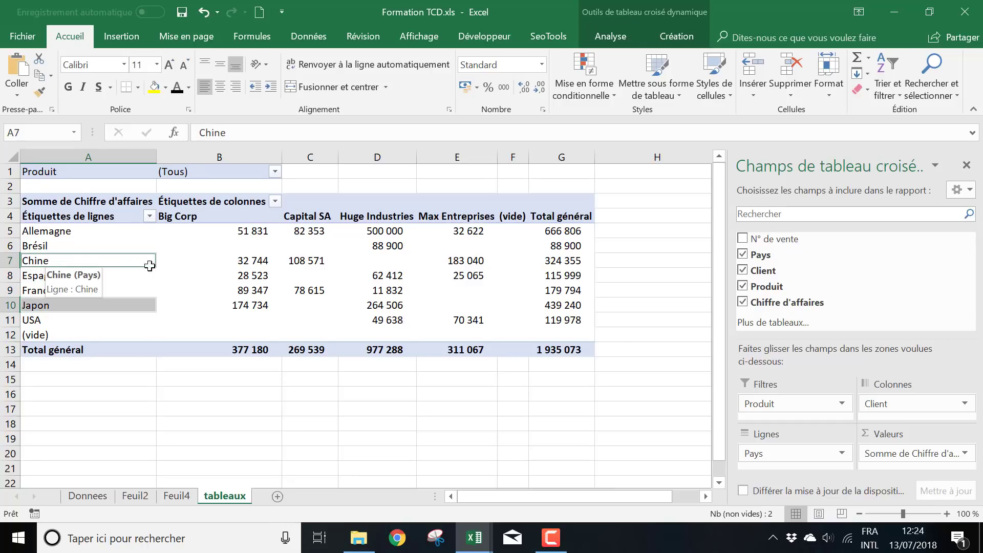
pyautogui.rightClick(54, 261)
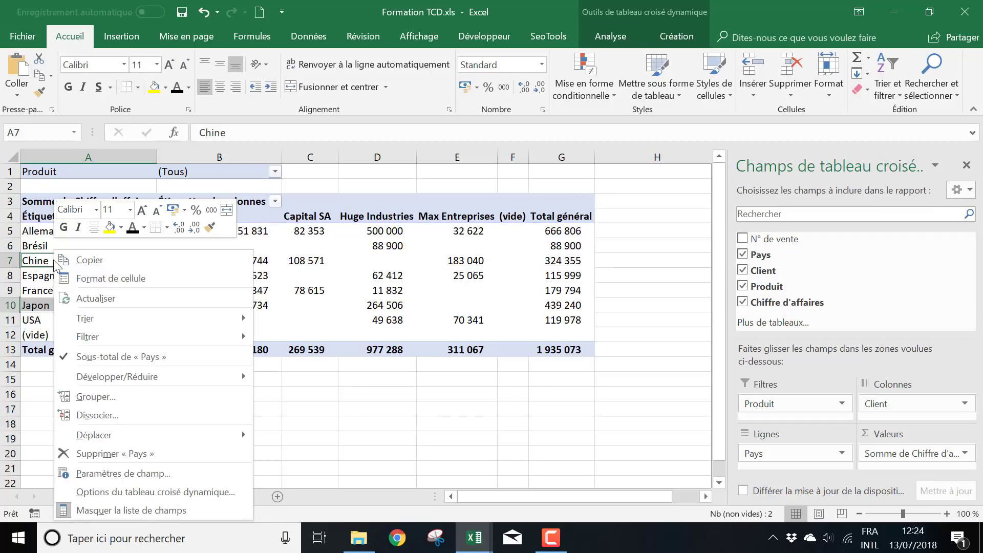
pyautogui.click(45, 324)
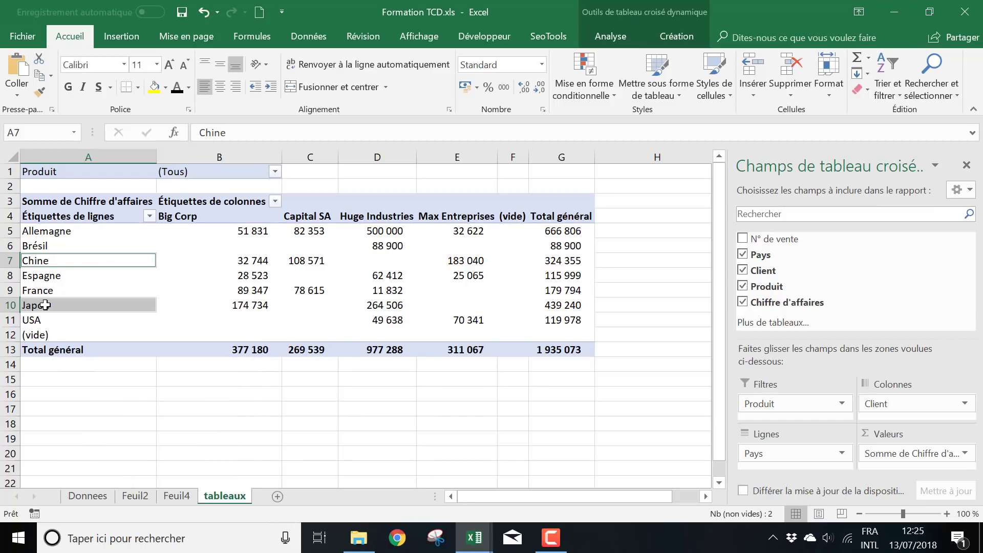
pyautogui.click(52, 321)
# - Group the Japon and Chine row labels together in the unfiltered pivot table
pyautogui.click(49, 307)
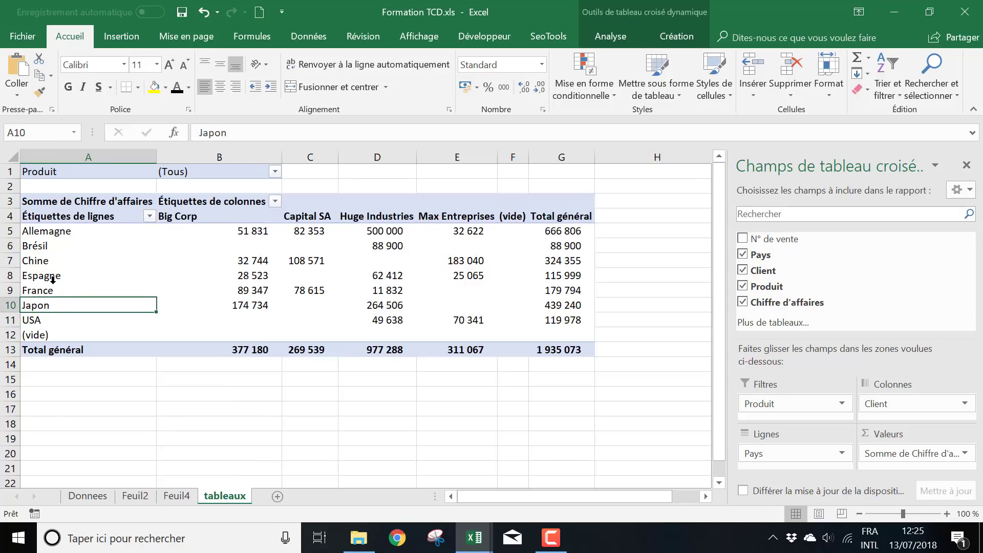
pyautogui.click(54, 262)
pyautogui.rightClick(54, 263)
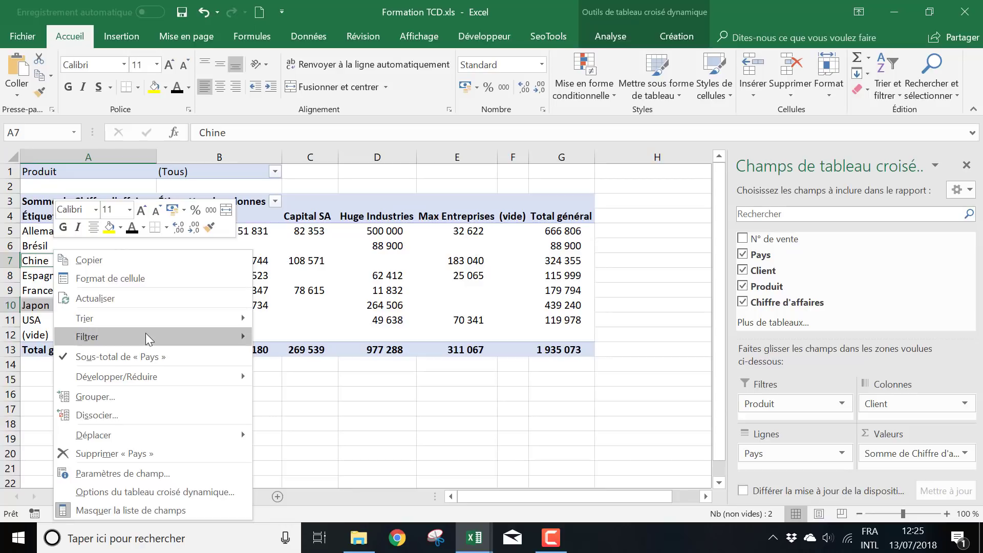
pyautogui.moveTo(146, 334)
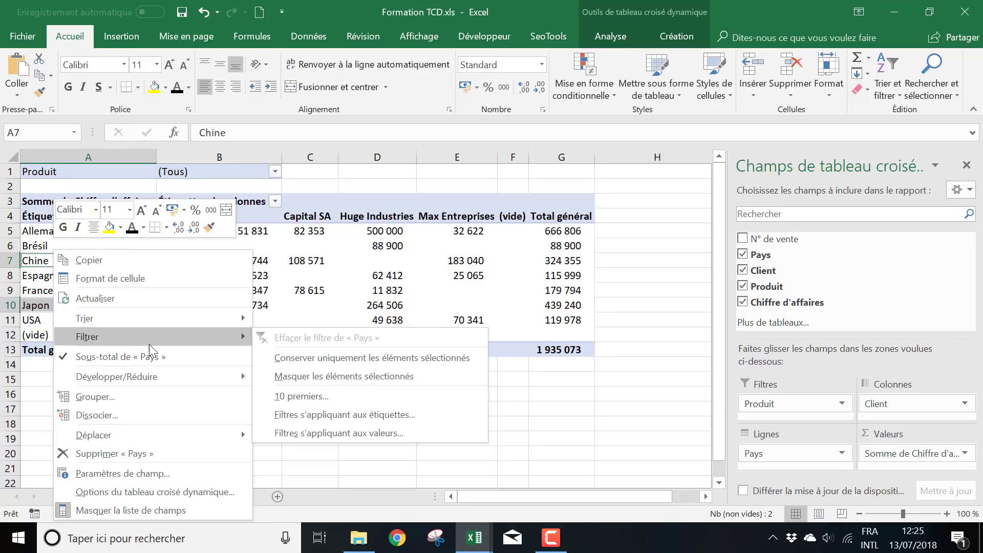
pyautogui.click(155, 395)
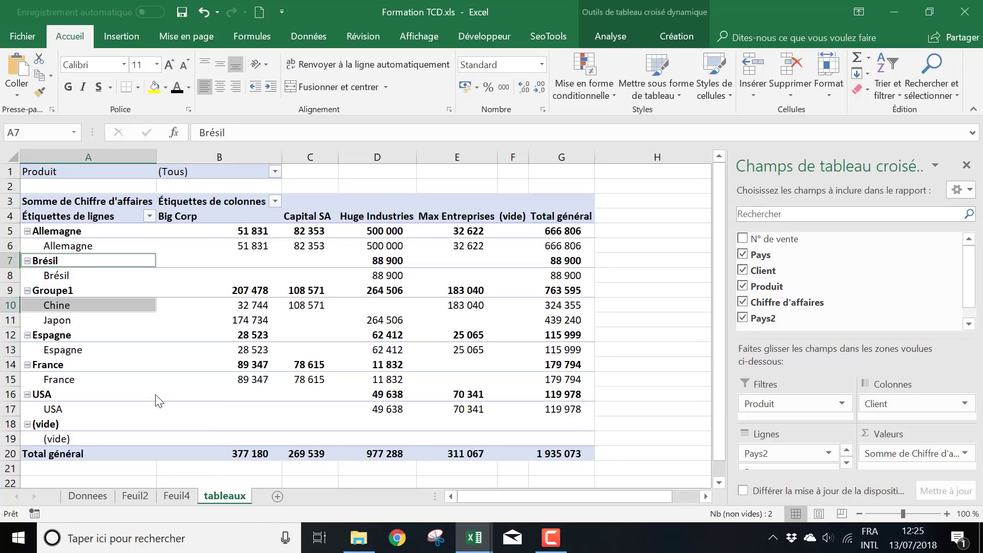
# - Collapse the Groupe1 row group and expand it again
pyautogui.click(82, 321)
pyautogui.click(73, 290)
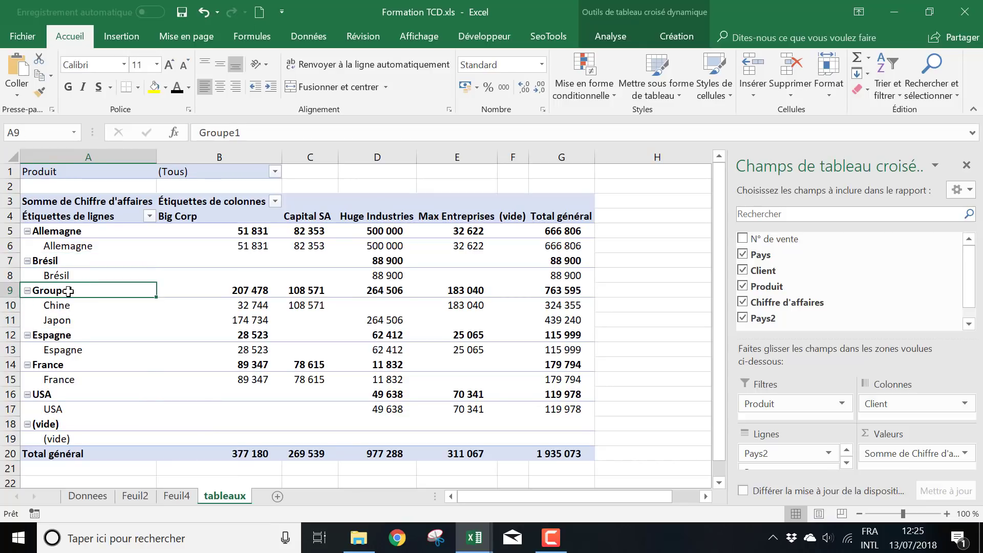
pyautogui.doubleClick(59, 290)
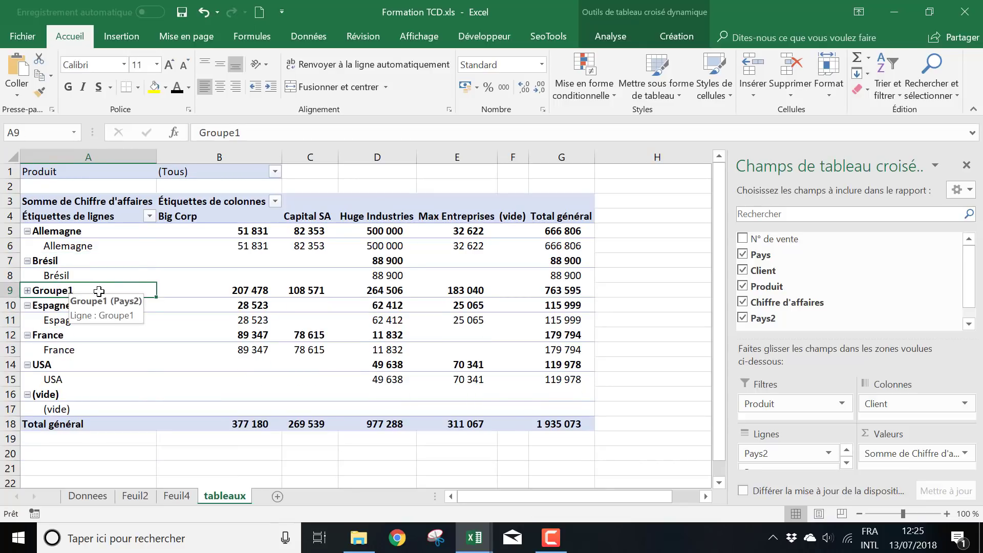
pyautogui.click(56, 292)
pyautogui.doubleClick(42, 291)
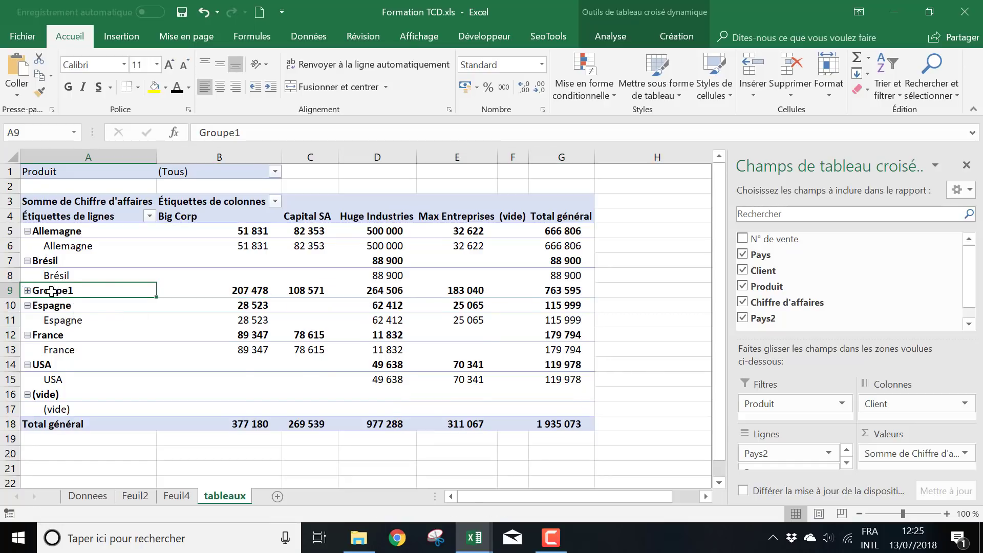
# - Set the custom name of the Pays2 grouping field to Asie in its field settings
pyautogui.rightClick(86, 290)
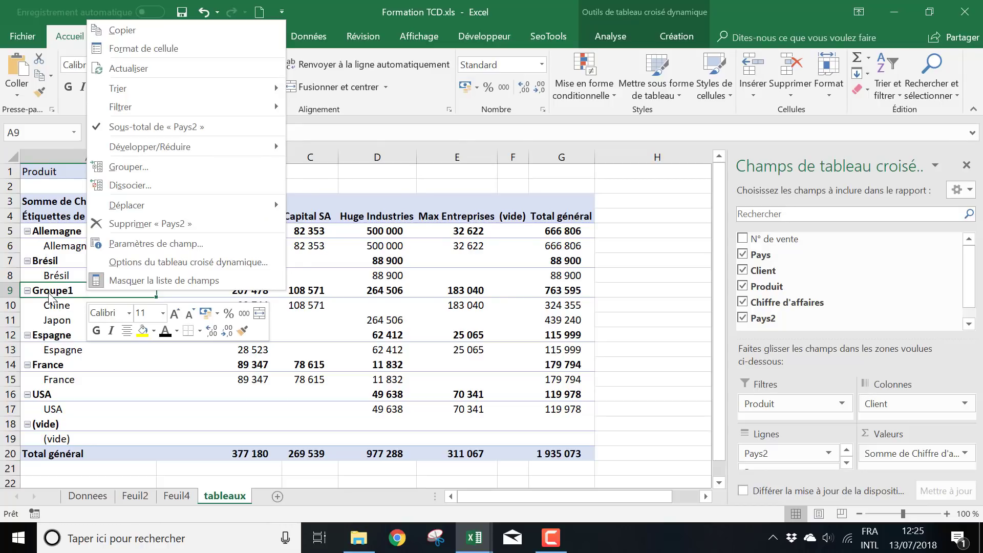
pyautogui.click(136, 243)
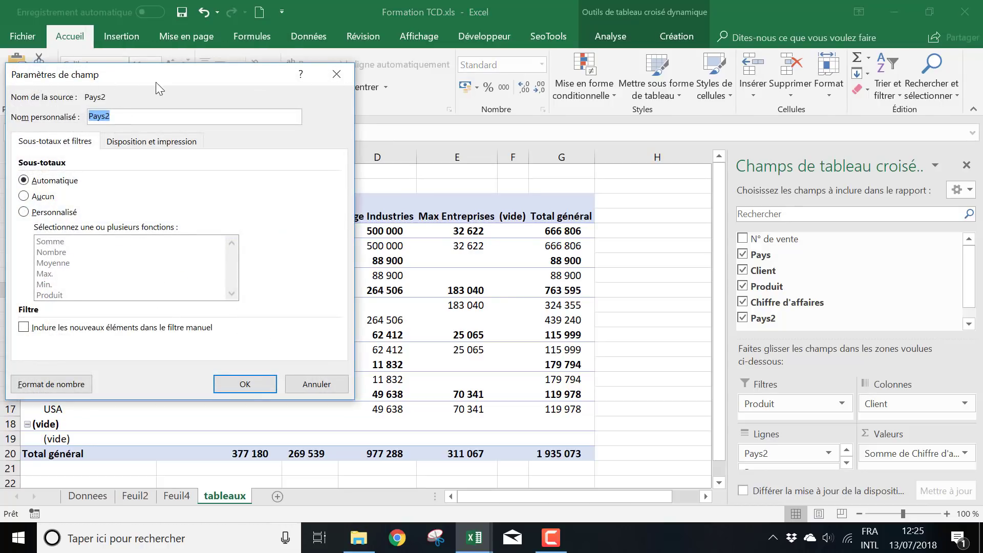
pyautogui.write('Asie')
pyautogui.click(269, 383)
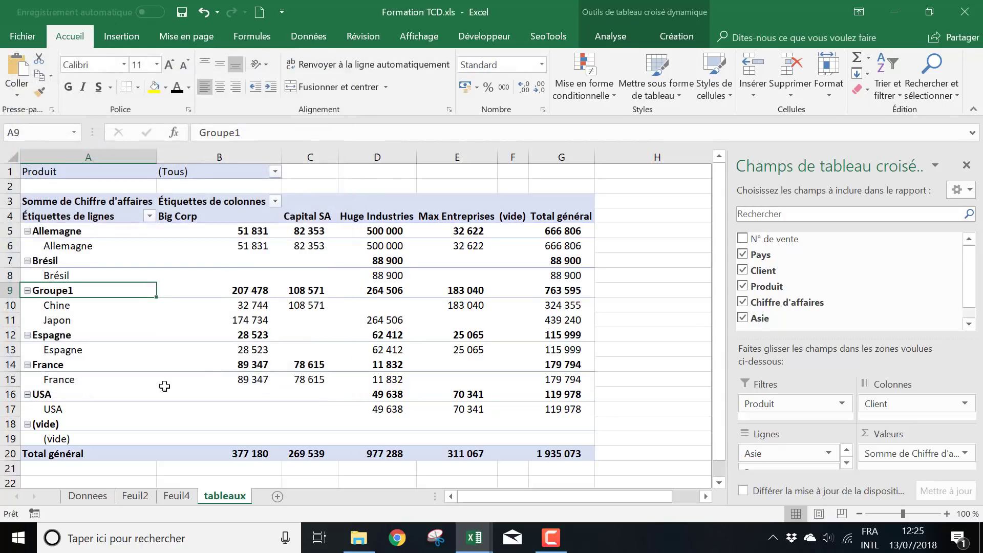
# - Check the custom name in the field settings of the grouping field that contains Groupe1
pyautogui.click(49, 396)
pyautogui.rightClick(49, 396)
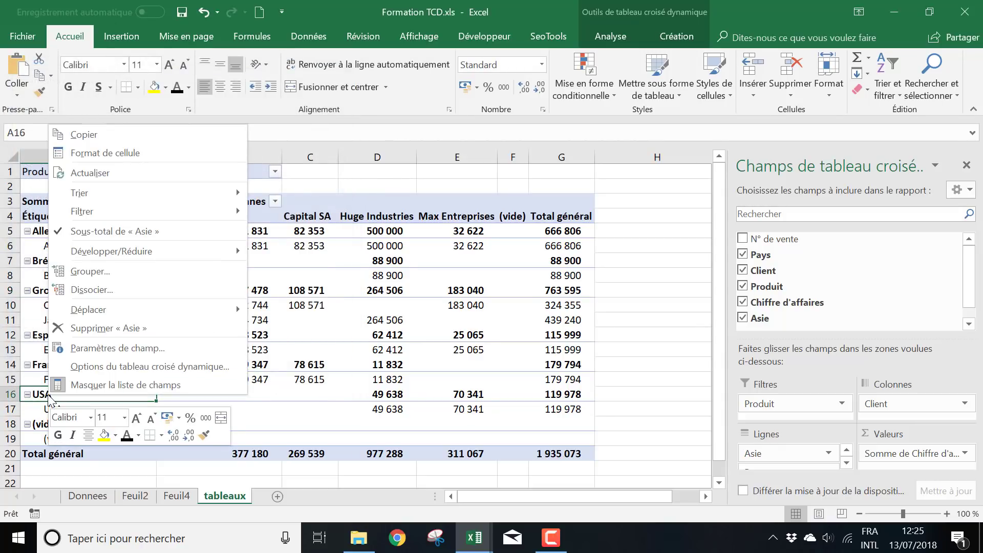
pyautogui.click(39, 394)
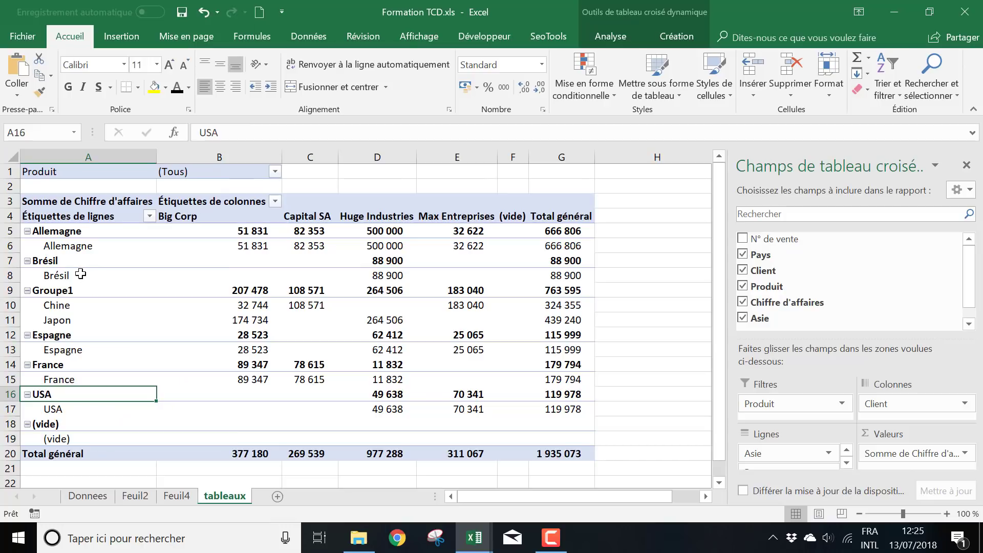
pyautogui.click(72, 290)
pyautogui.rightClick(75, 293)
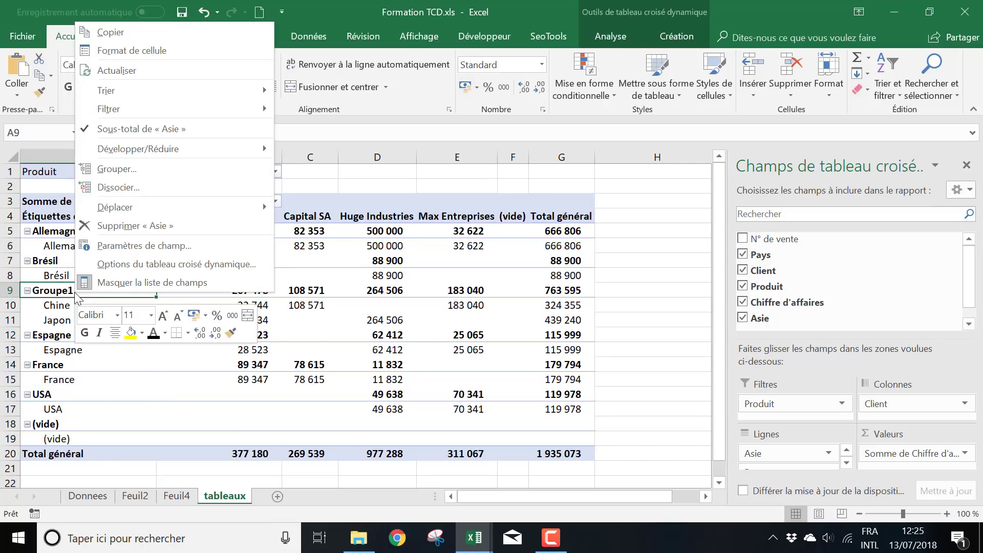
pyautogui.click(153, 246)
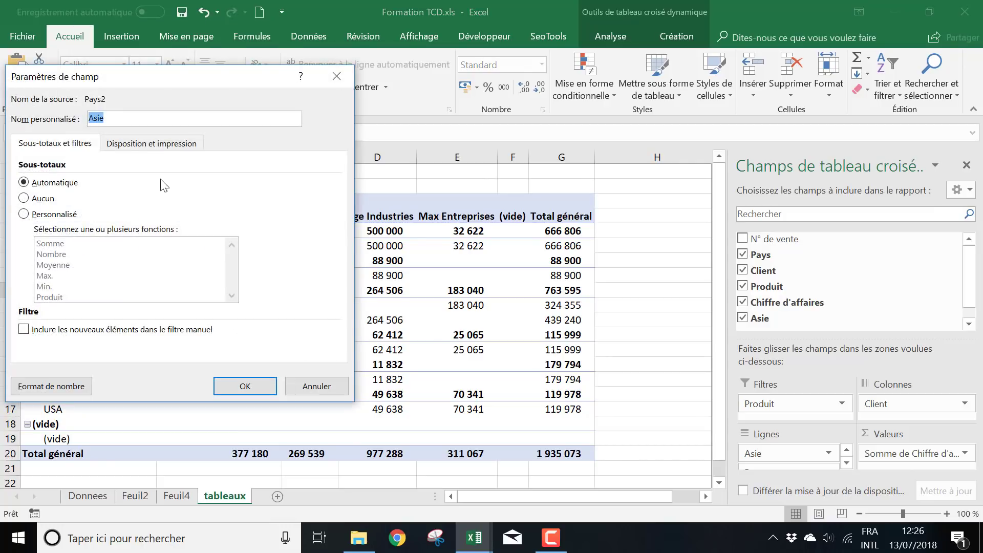
pyautogui.click(245, 386)
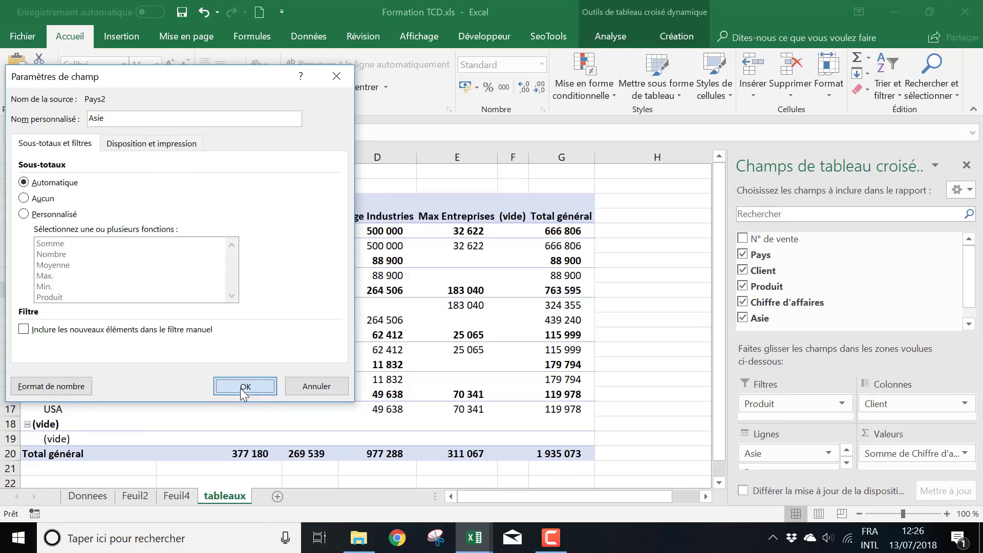
# - Rename the Groupe1 row label containing Chine and Japon to Asie
pyautogui.click(75, 284)
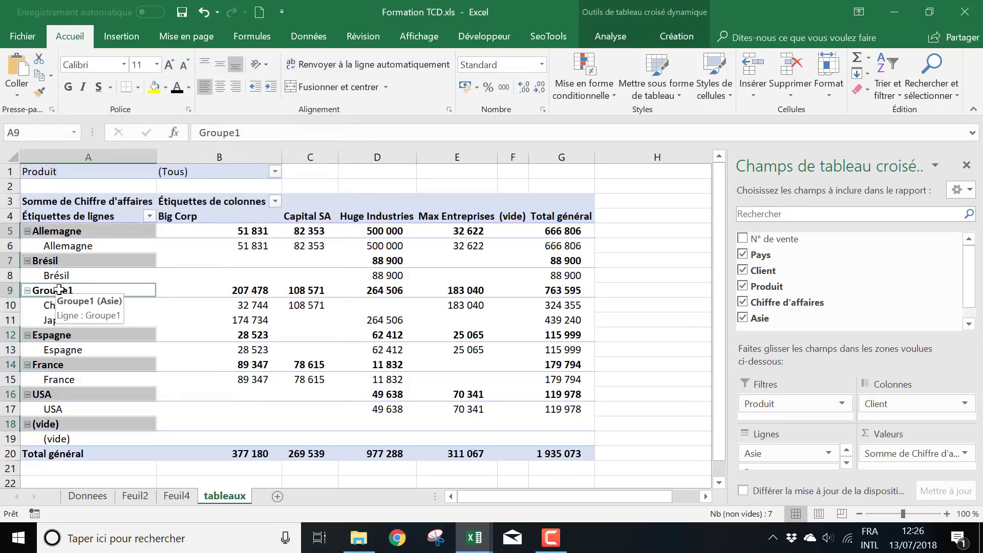
pyautogui.click(63, 290)
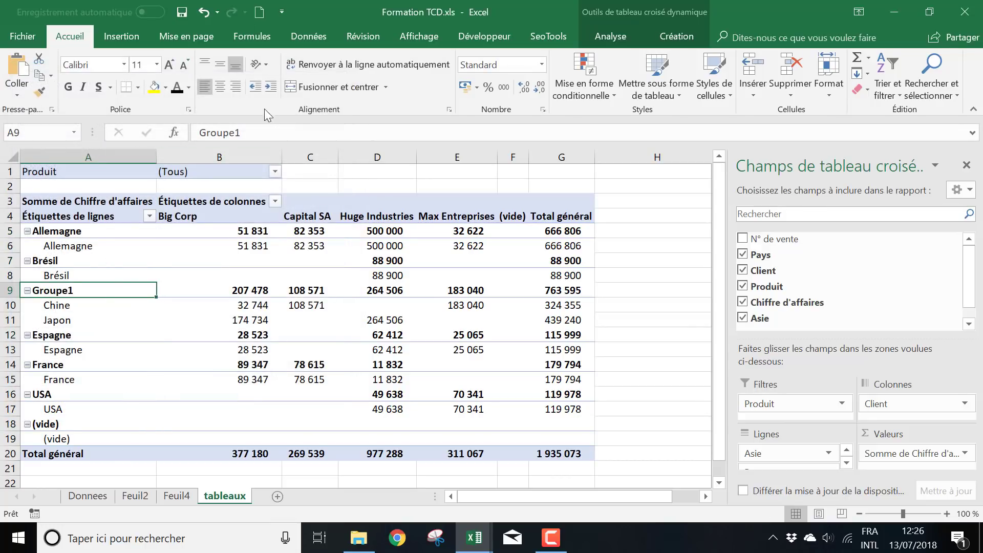
pyautogui.click(225, 132)
pyautogui.click(118, 313)
pyautogui.click(77, 293)
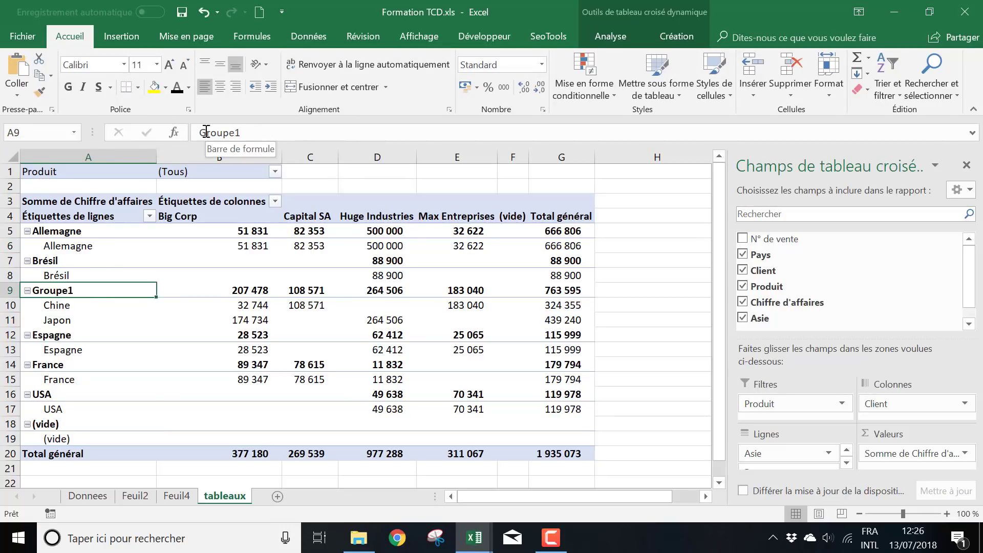
pyautogui.click(94, 320)
pyautogui.click(72, 290)
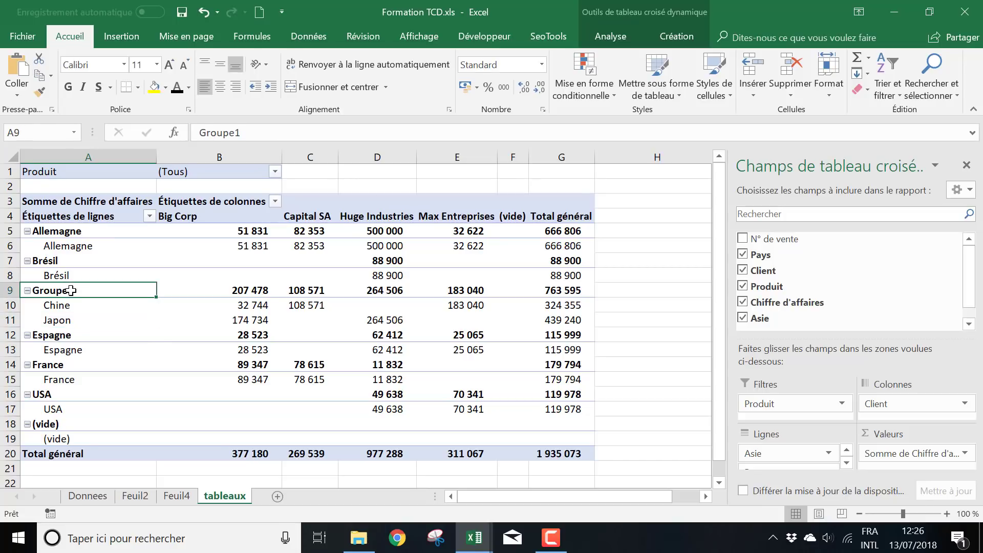
pyautogui.moveTo(250, 132); pyautogui.dragTo(189, 130)
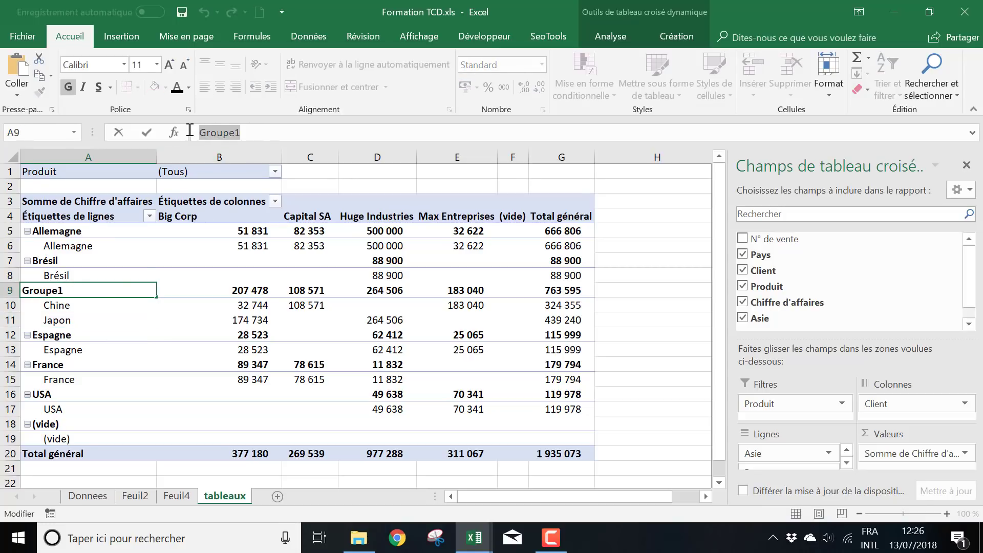
pyautogui.write('Asie')
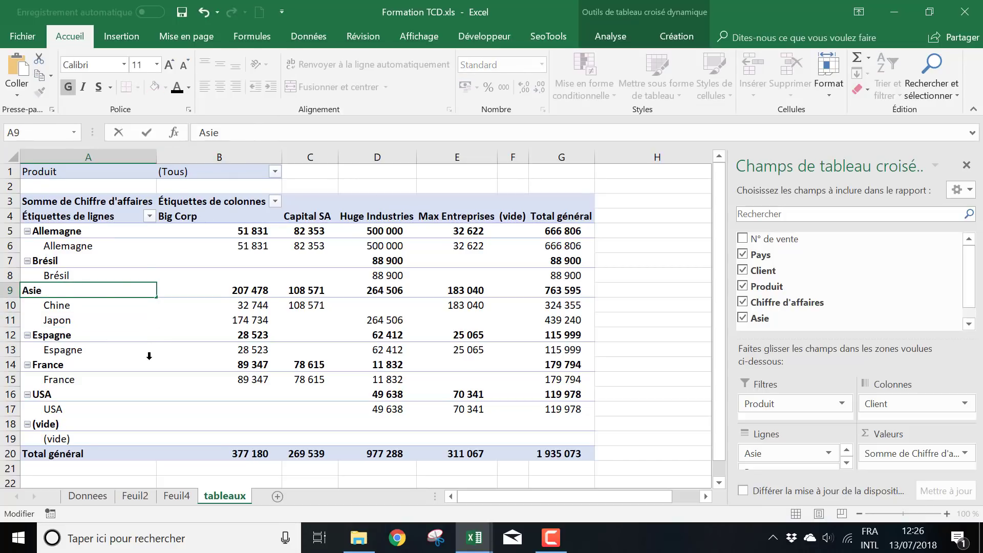
pyautogui.click(149, 354)
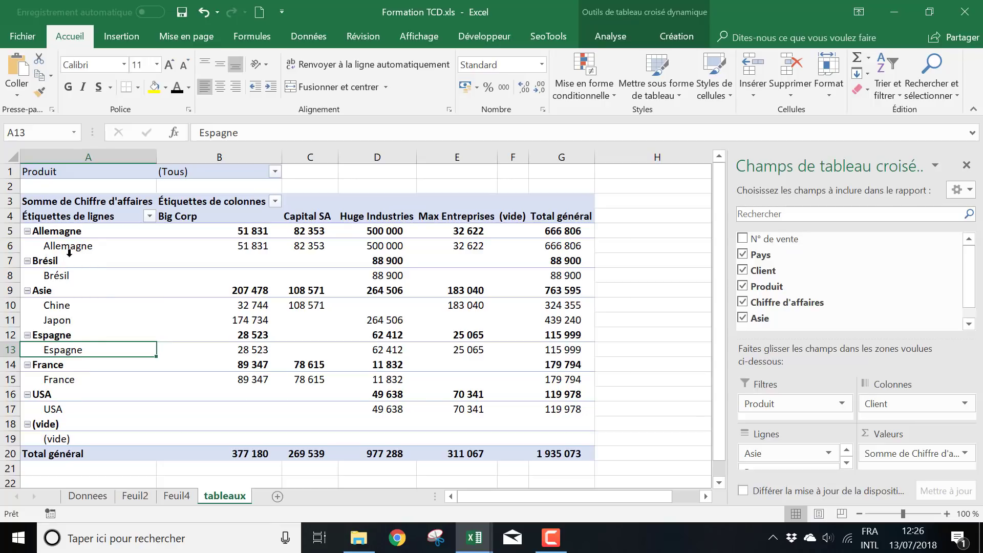
# - Group the Allemagne, Espagne and France row labels in the pivot table
pyautogui.click(66, 231)
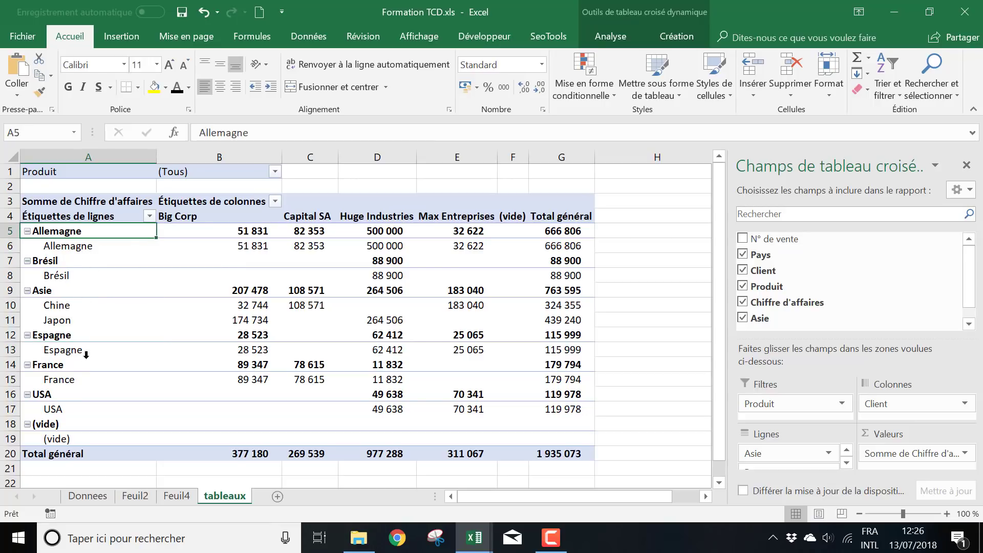
pyautogui.click(56, 335)
pyautogui.keyDown('ctrl'); pyautogui.click(61, 364); pyautogui.keyUp('ctrl')
pyautogui.rightClick(61, 365)
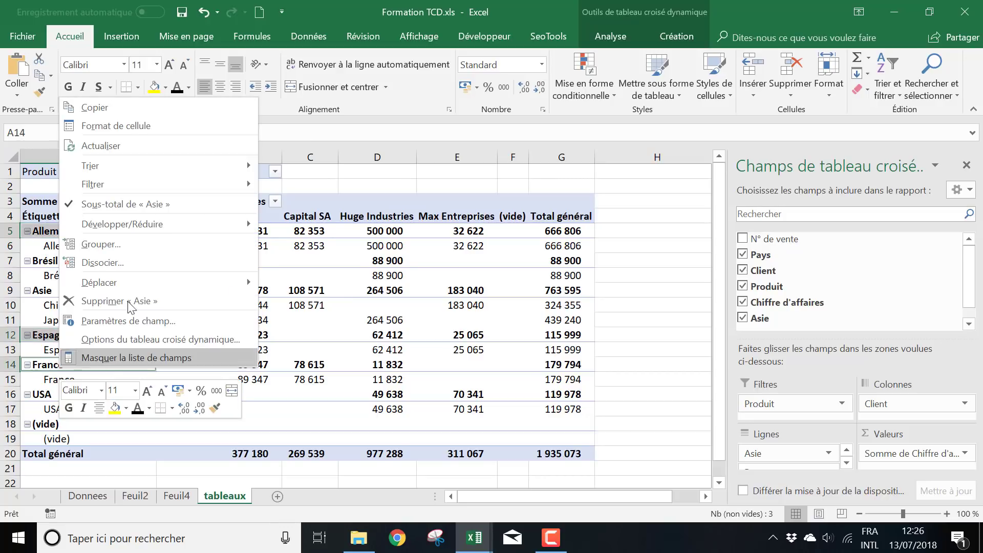
pyautogui.click(139, 243)
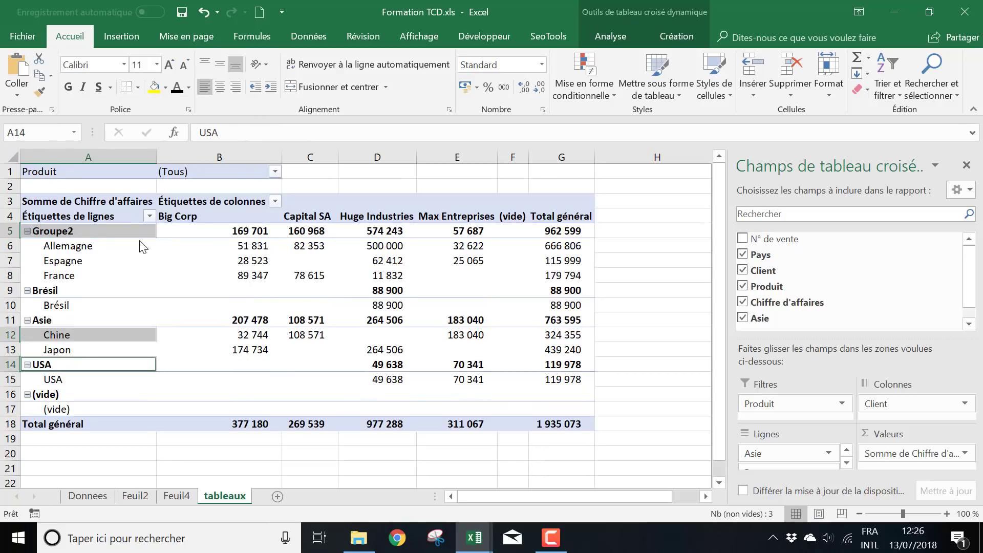
# - Rename the Groupe2 row label containing Allemagne, Espagne and France to Europe
pyautogui.click(73, 227)
pyautogui.doubleClick(219, 134)
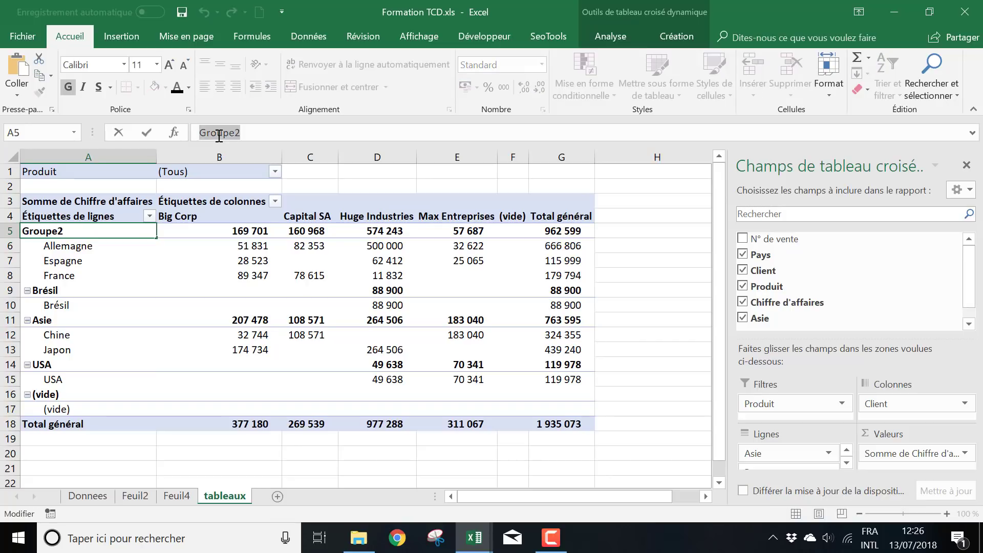
pyautogui.write('Europe')
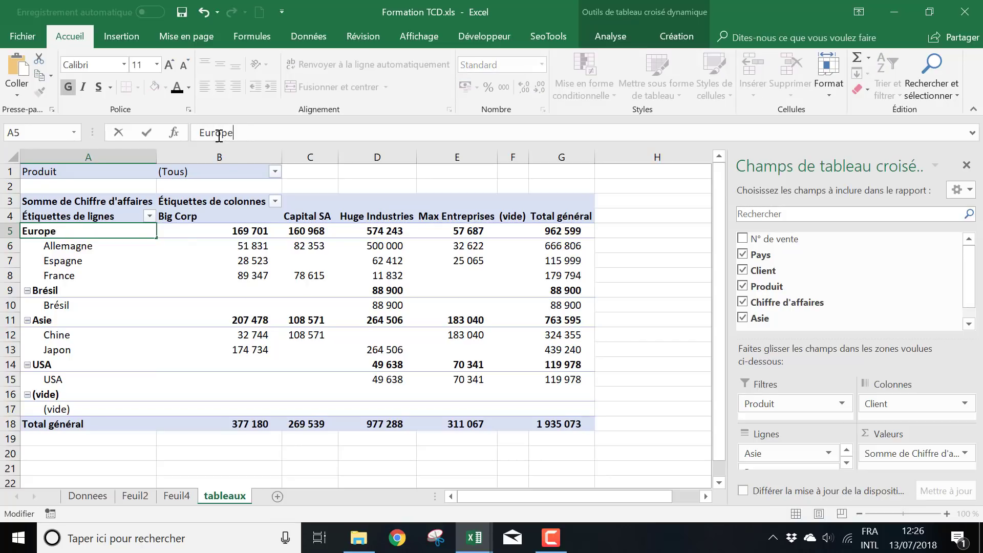
pyautogui.click(165, 274)
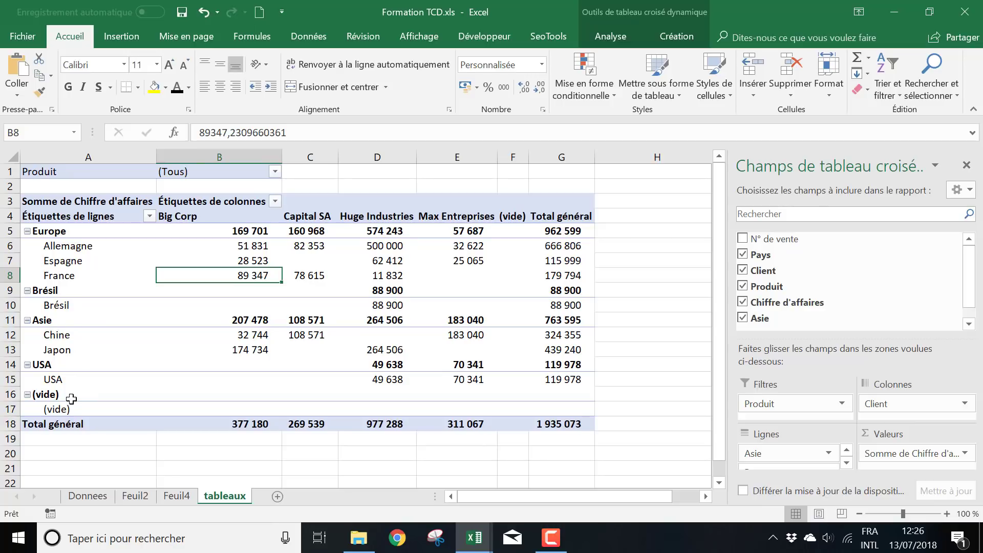
pyautogui.click(49, 366)
pyautogui.click(56, 287)
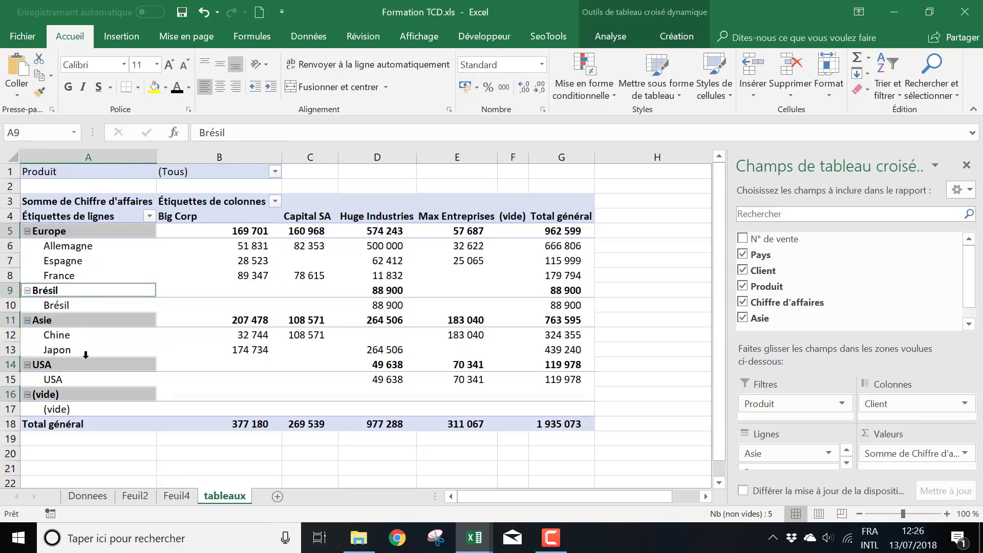
pyautogui.click(85, 357)
pyautogui.click(163, 352)
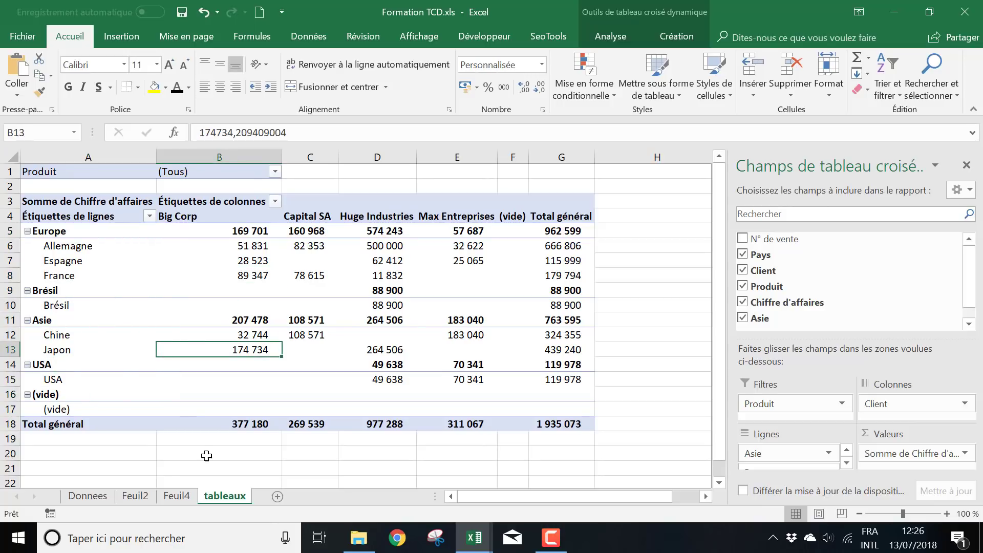
pyautogui.click(69, 290)
pyautogui.click(286, 459)
pyautogui.click(71, 291)
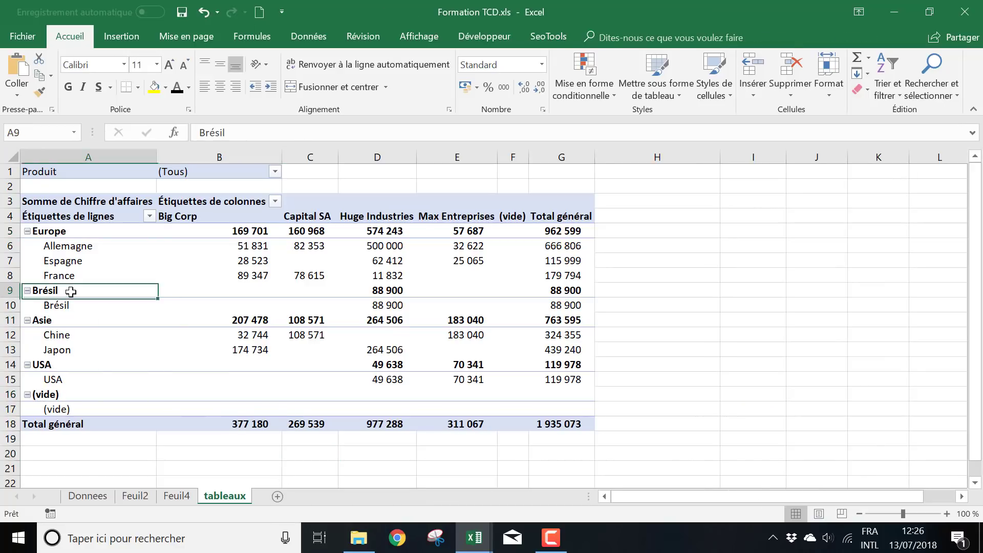
pyautogui.click(48, 366)
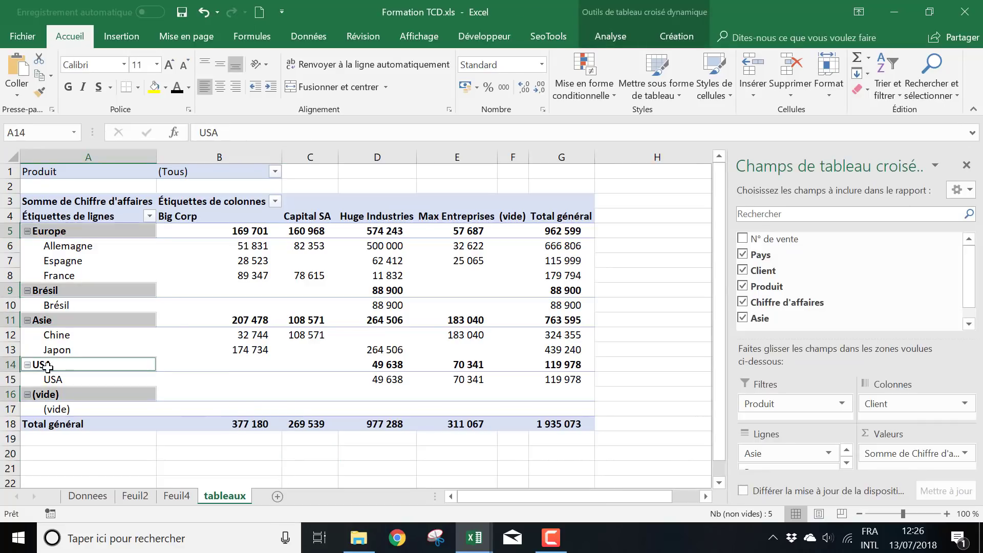
pyautogui.click(66, 306)
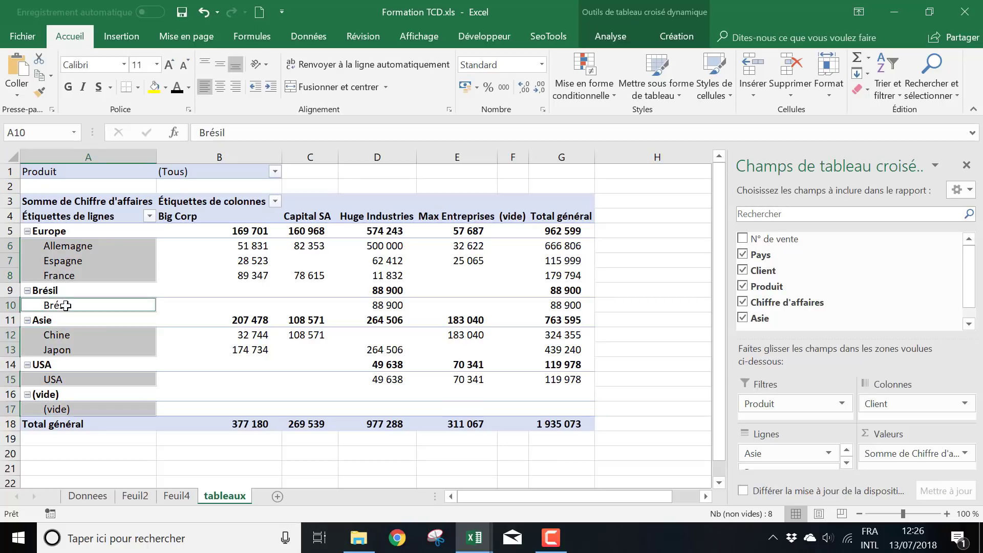
# - Group the inner Brésil and USA country labels in the pivot table rows
pyautogui.click(65, 306)
pyautogui.keyDown('ctrl'); pyautogui.click(61, 379); pyautogui.keyUp('ctrl')
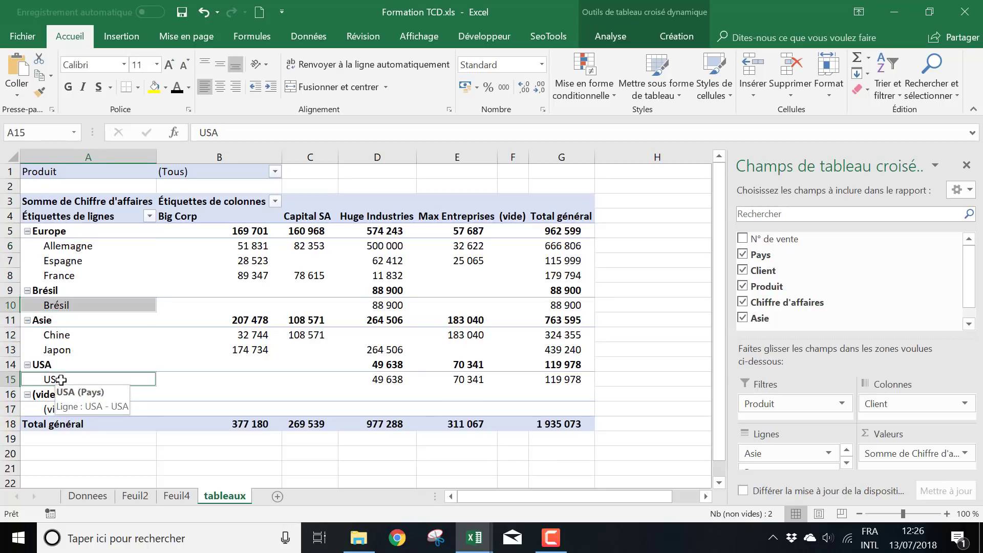
pyautogui.rightClick(61, 380)
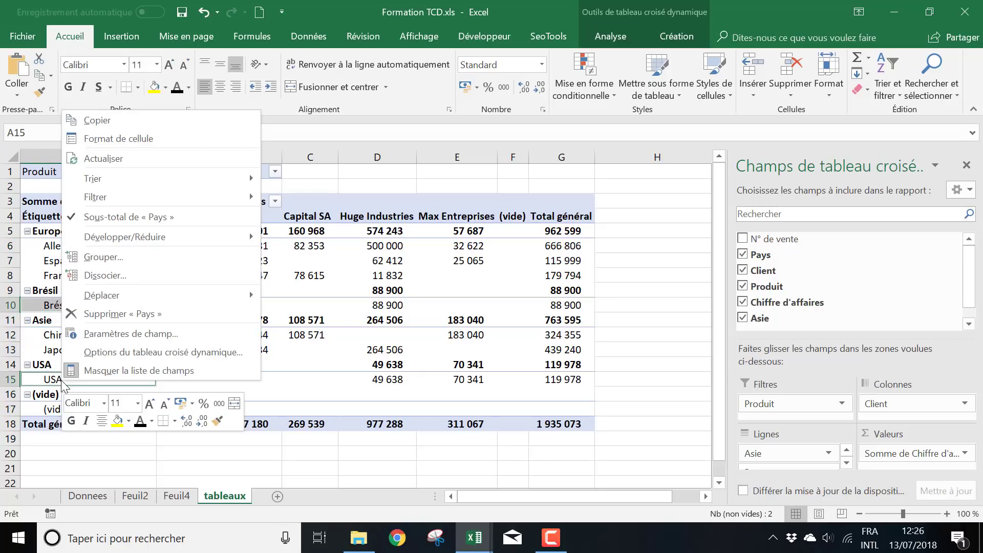
pyautogui.click(150, 257)
# - Expand the new Groupe3 row group containing Brésil and USA and rename its label to Ameriques
pyautogui.doubleClick(69, 291)
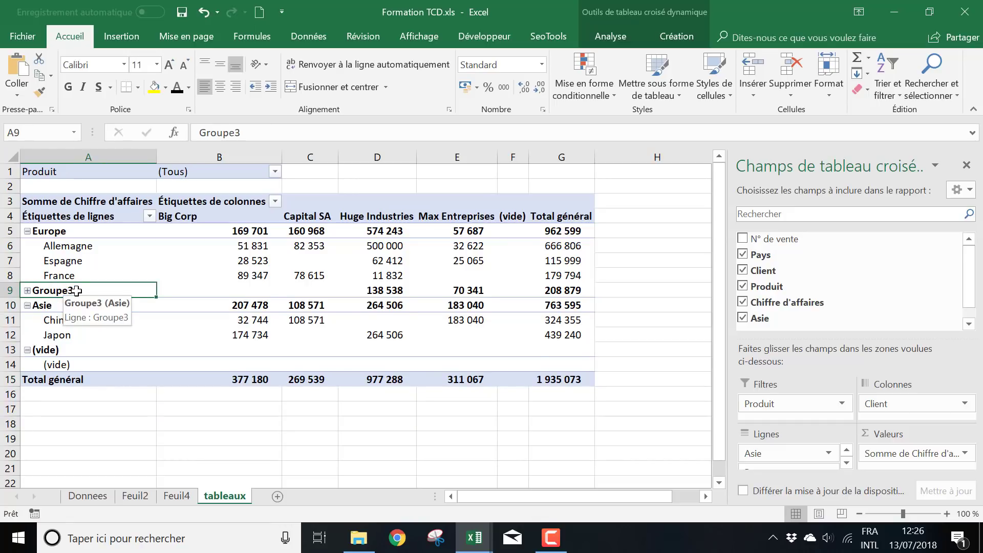
pyautogui.click(28, 291)
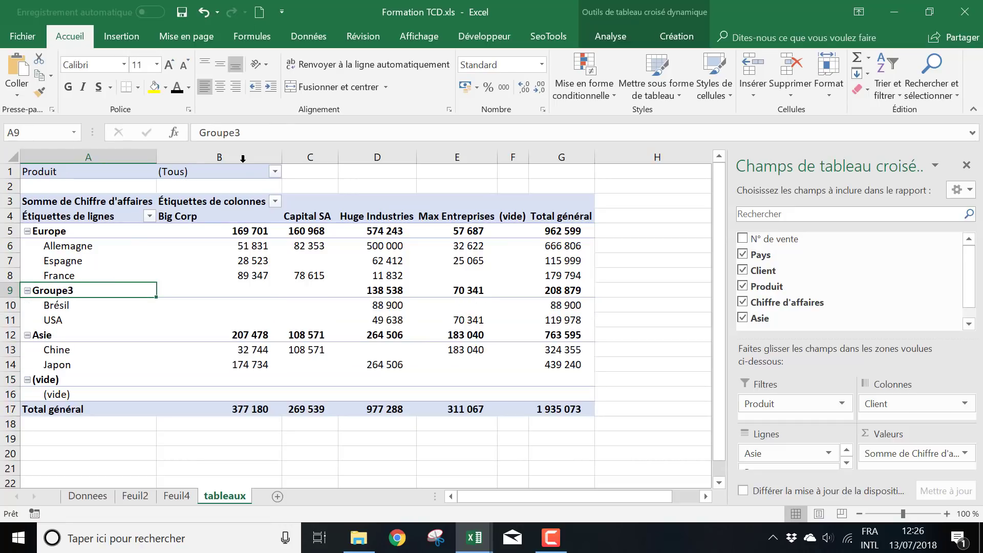
pyautogui.click(240, 132)
pyautogui.moveTo(241, 132); pyautogui.dragTo(182, 131)
pyautogui.write('A')
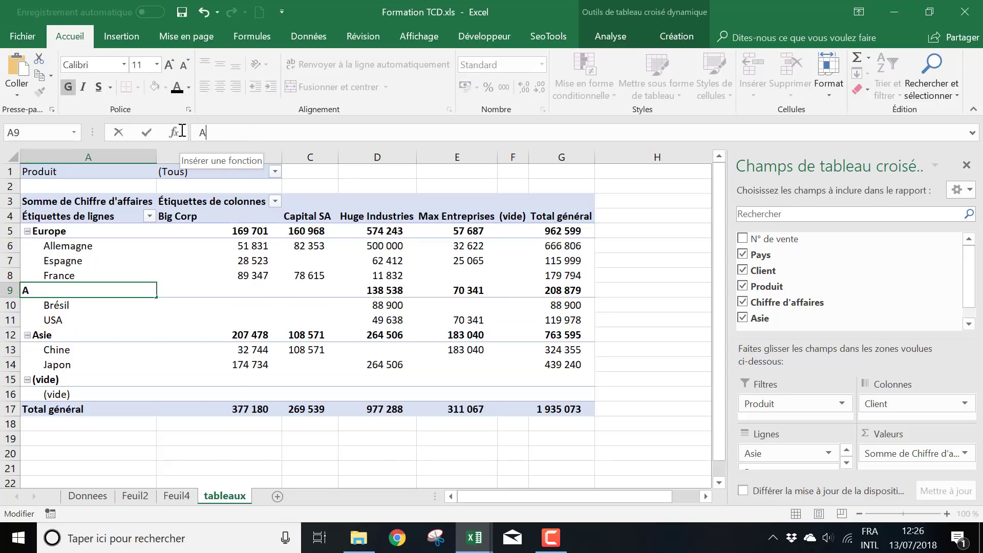
pyautogui.write('meriques')
pyautogui.click(660, 259)
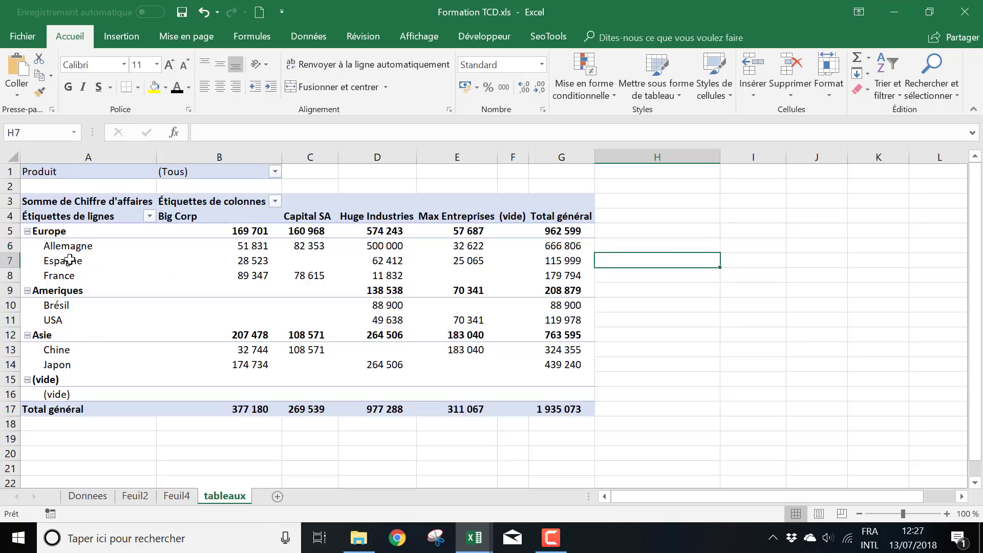
# - Collapse the Europe and Asie row groups and expand both again
pyautogui.click(27, 232)
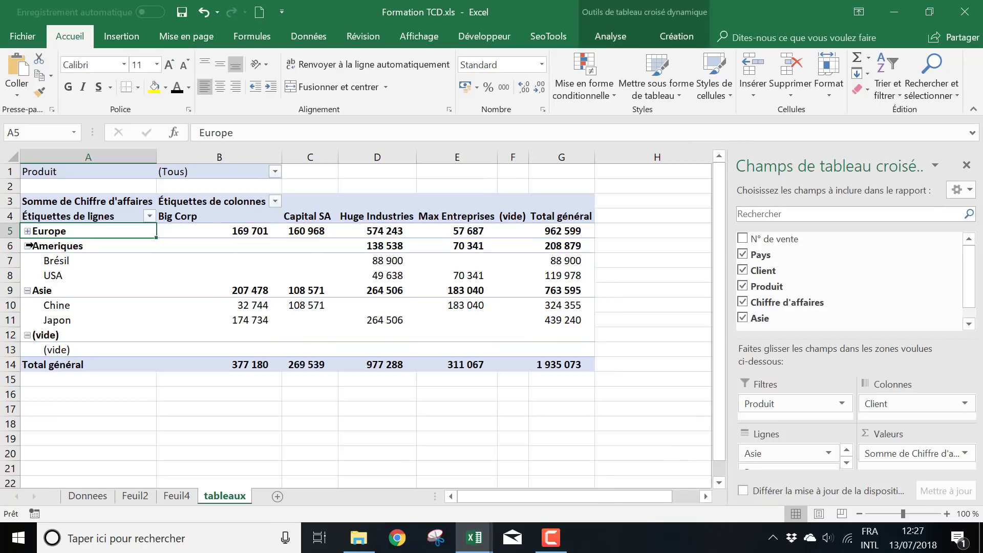
pyautogui.click(27, 290)
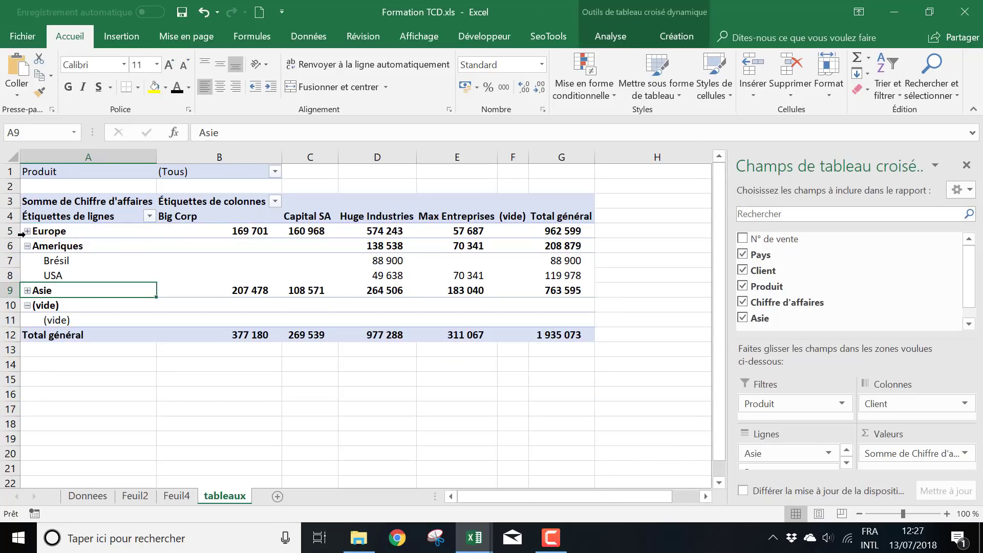
pyautogui.click(27, 231)
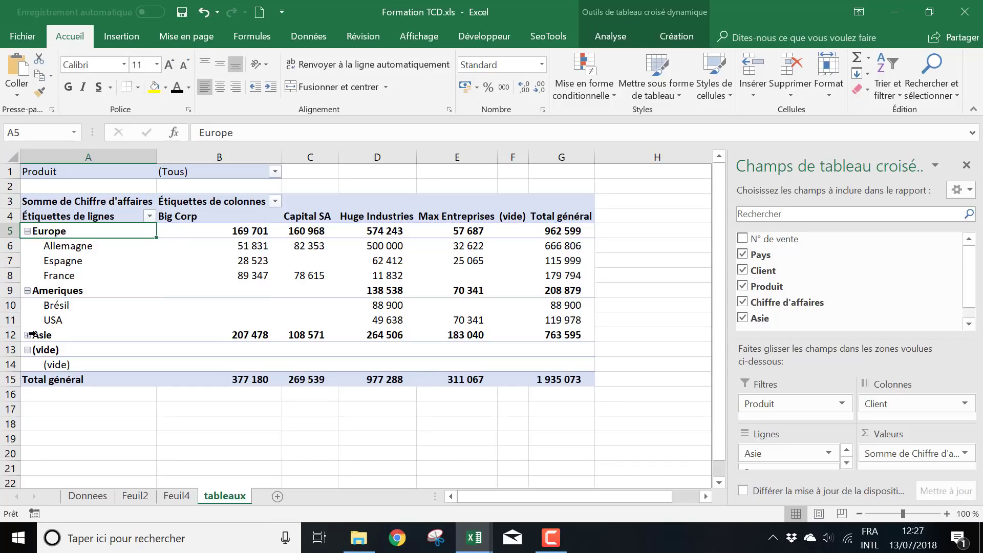
pyautogui.click(27, 335)
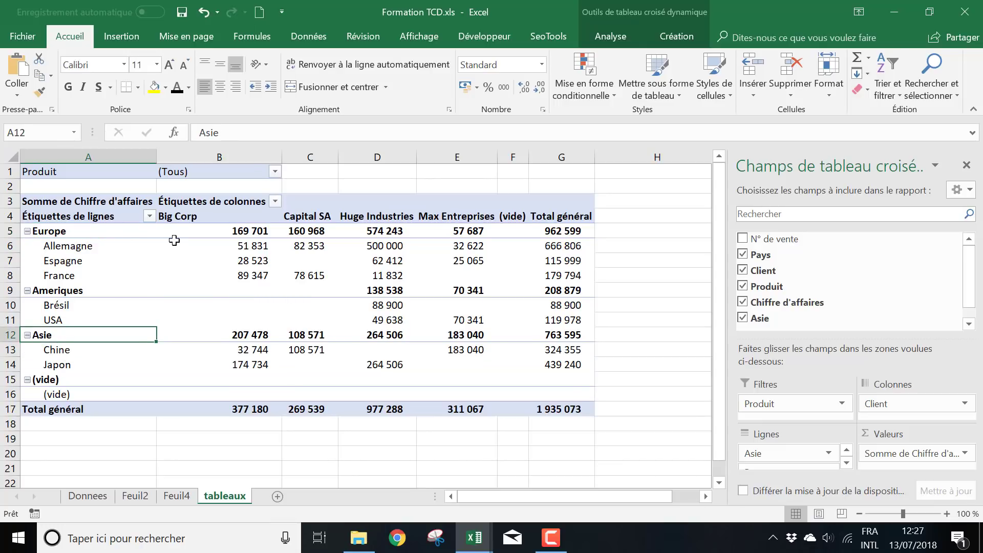
# - Examine the Europe and Asie subtotals per client, with the Asie group both collapsed and expanded
pyautogui.moveTo(60, 231); pyautogui.dragTo(562, 232)
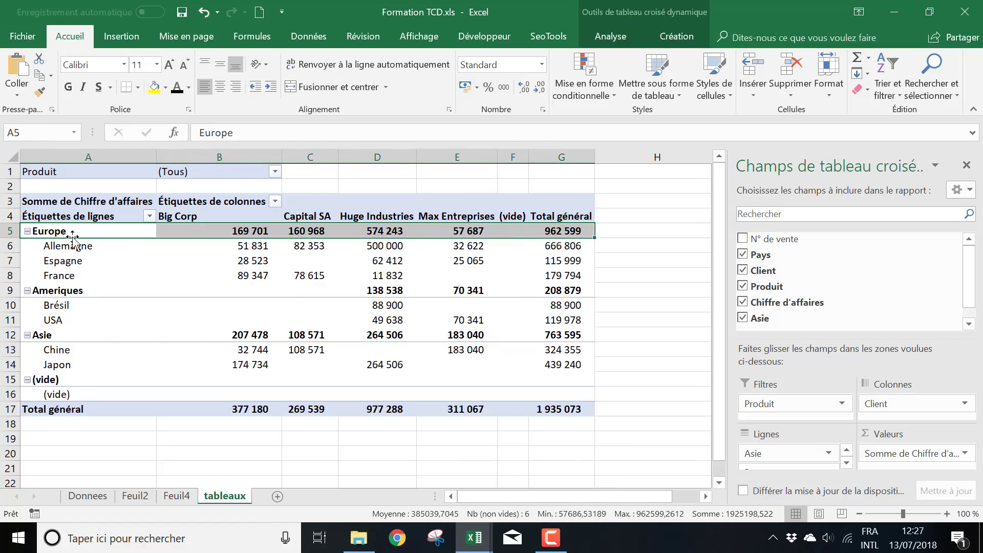
pyautogui.click(122, 261)
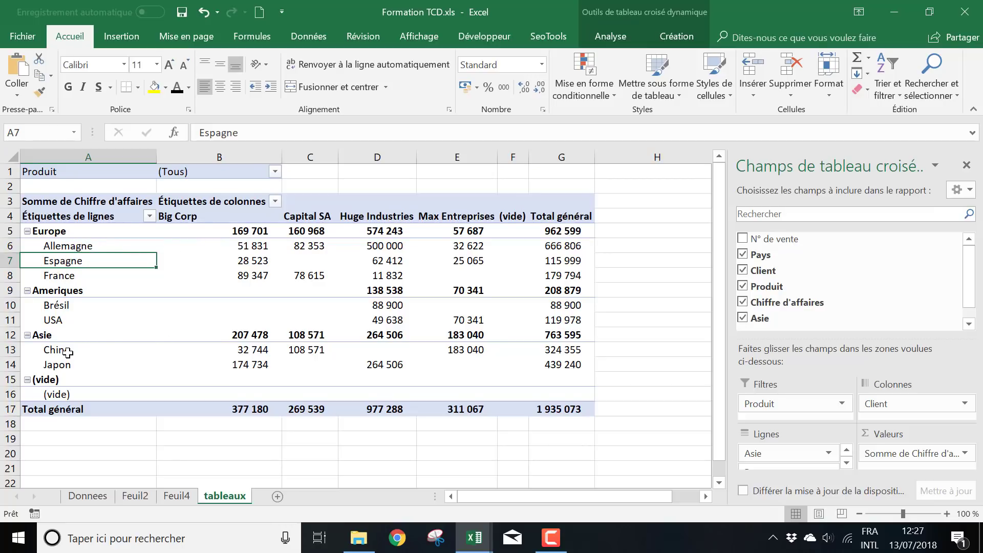
pyautogui.moveTo(66, 350); pyautogui.dragTo(60, 364)
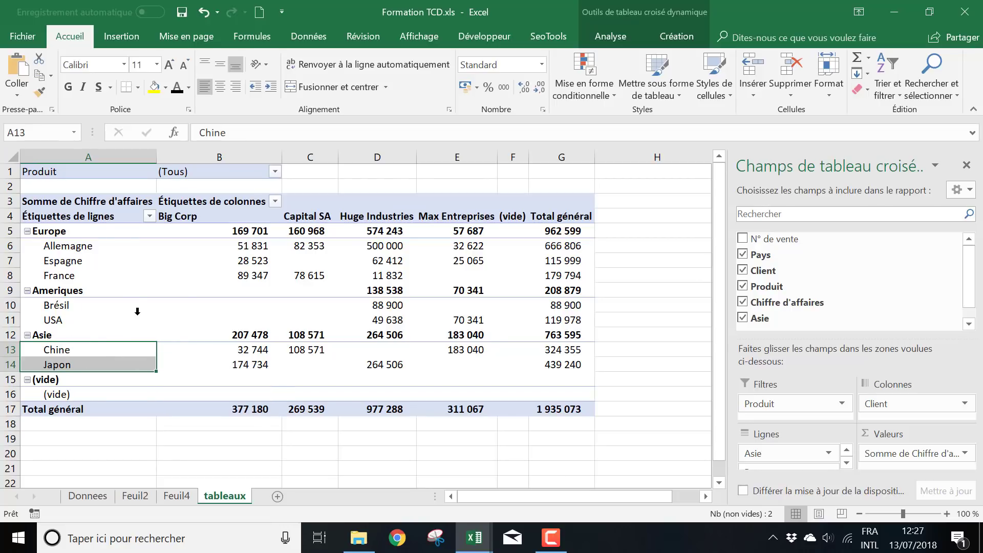
pyautogui.moveTo(238, 335); pyautogui.dragTo(461, 335)
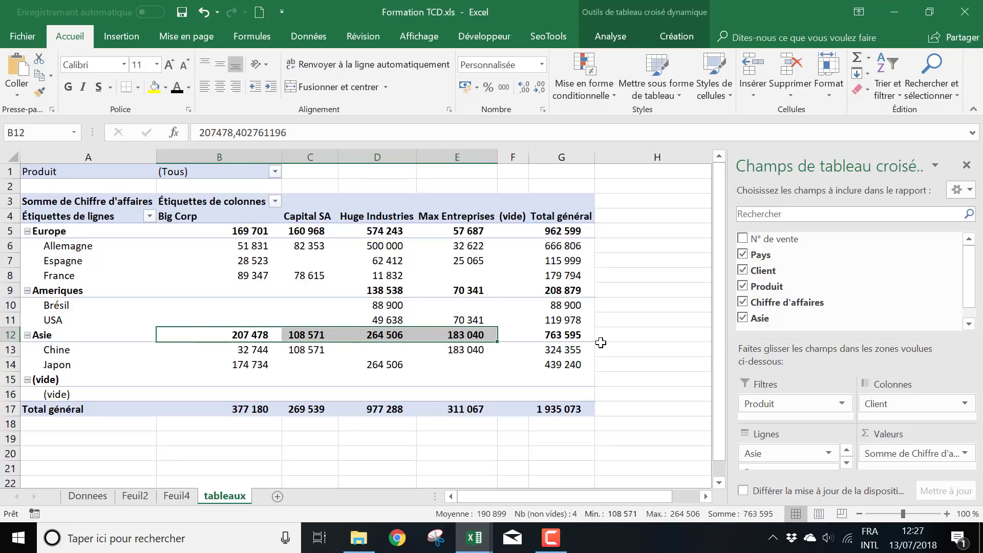
pyautogui.moveTo(575, 335); pyautogui.dragTo(246, 333)
pyautogui.click(28, 335)
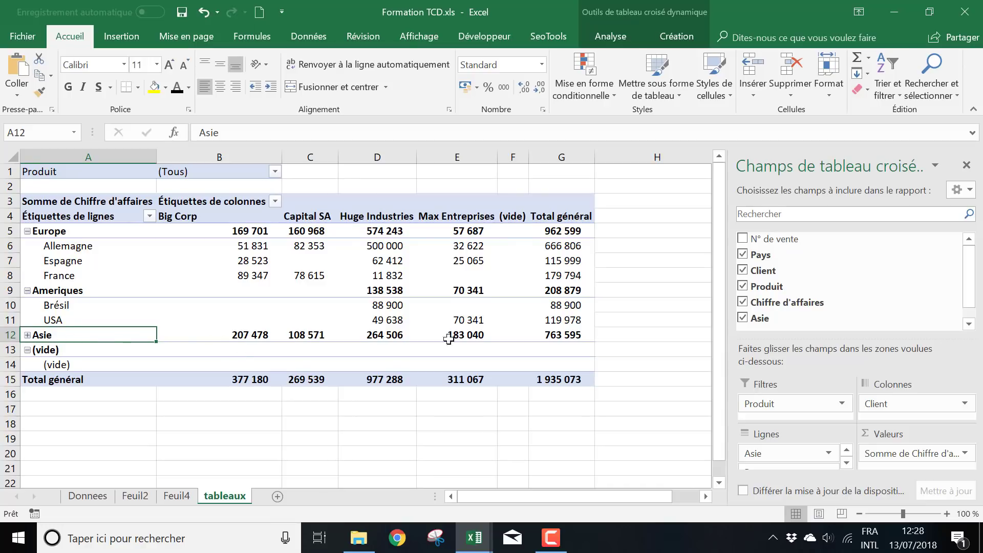
pyautogui.click(27, 335)
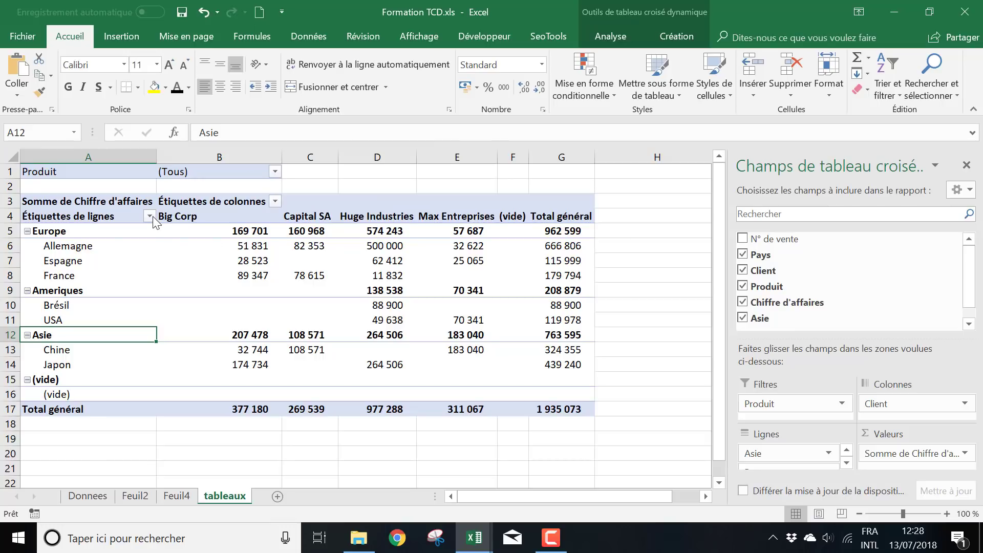
# - Trace the (vide) row group to its source by inspecting the blank rows 33 to 36 below the data on the Donnees sheet
pyautogui.click(47, 380)
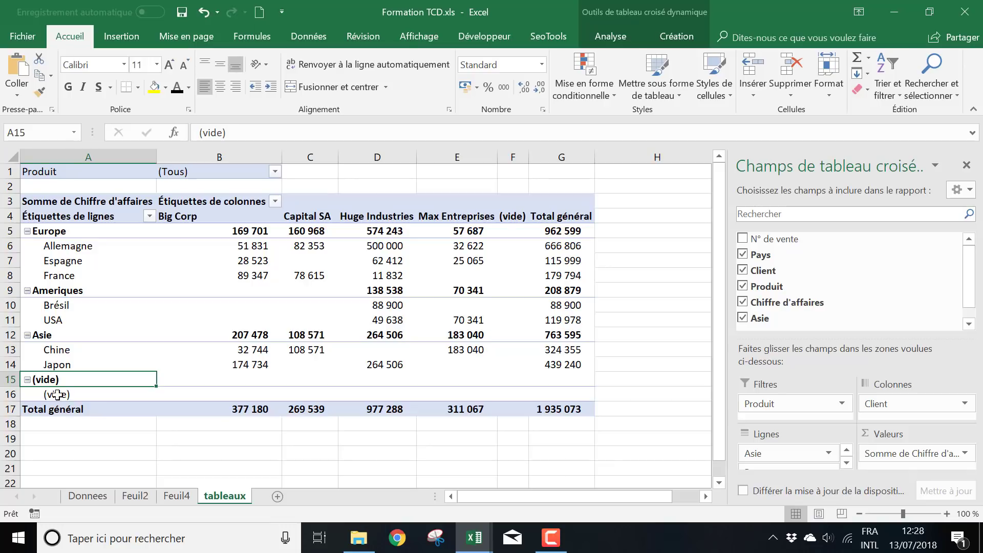
pyautogui.click(106, 499)
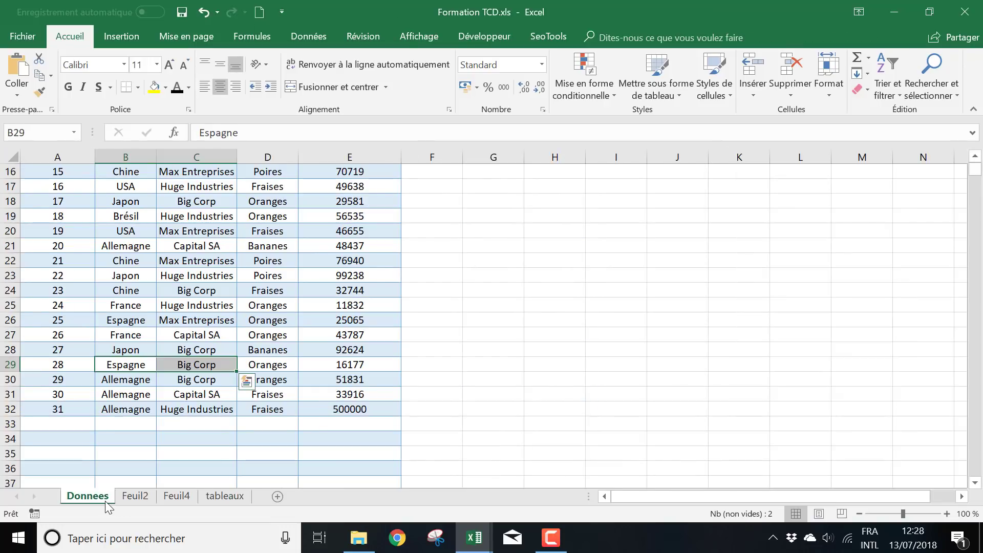
pyautogui.click(87, 424)
pyautogui.click(126, 449)
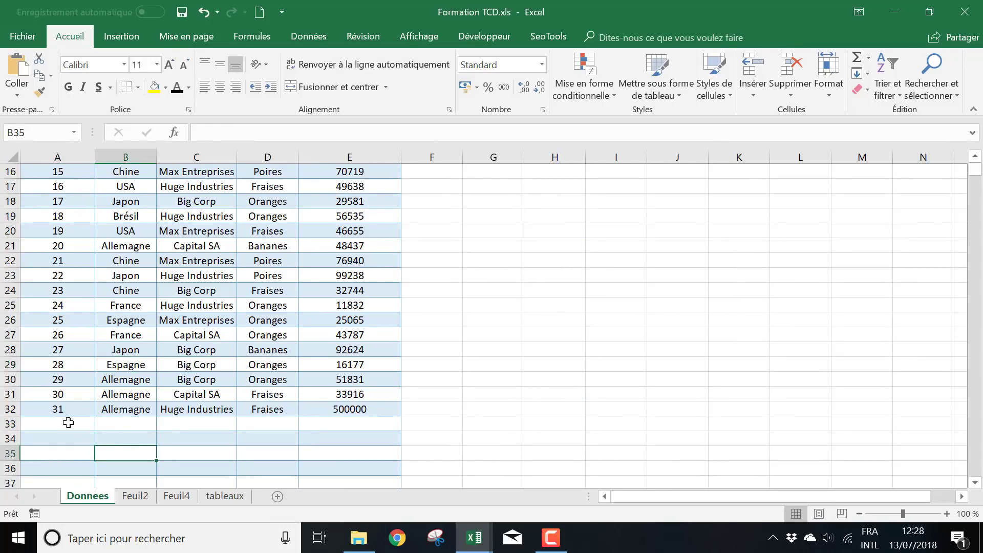
pyautogui.moveTo(68, 424); pyautogui.dragTo(330, 466)
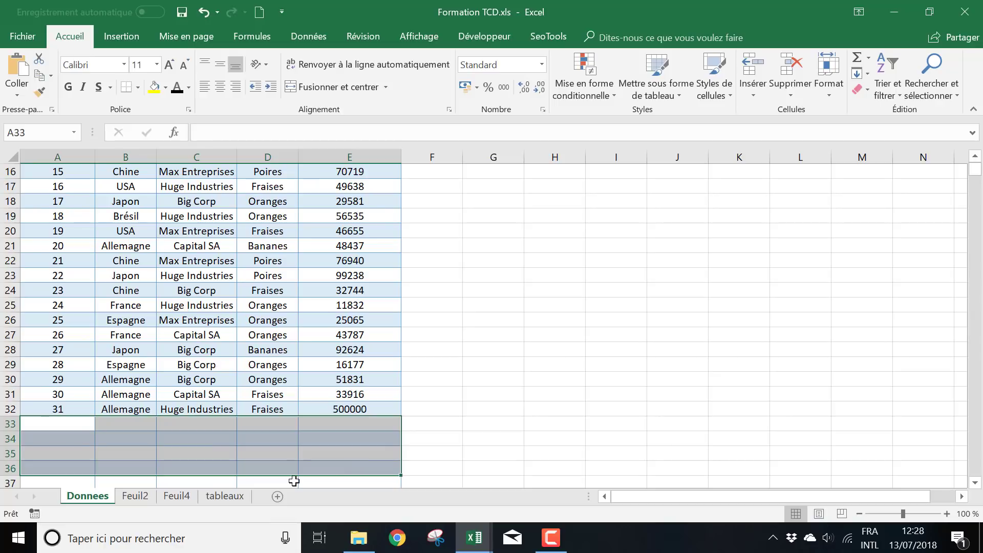
# - Compare the (vide) row and column of the pivot table on the tableaux sheet with the empty rows below the data on Donnees
pyautogui.click(217, 498)
pyautogui.click(90, 441)
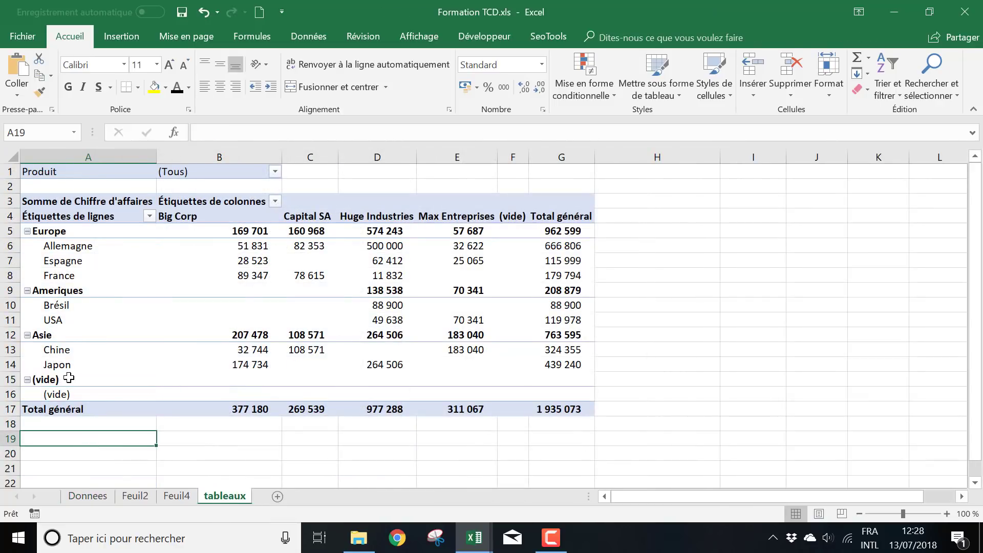
pyautogui.click(68, 378)
pyautogui.click(517, 208)
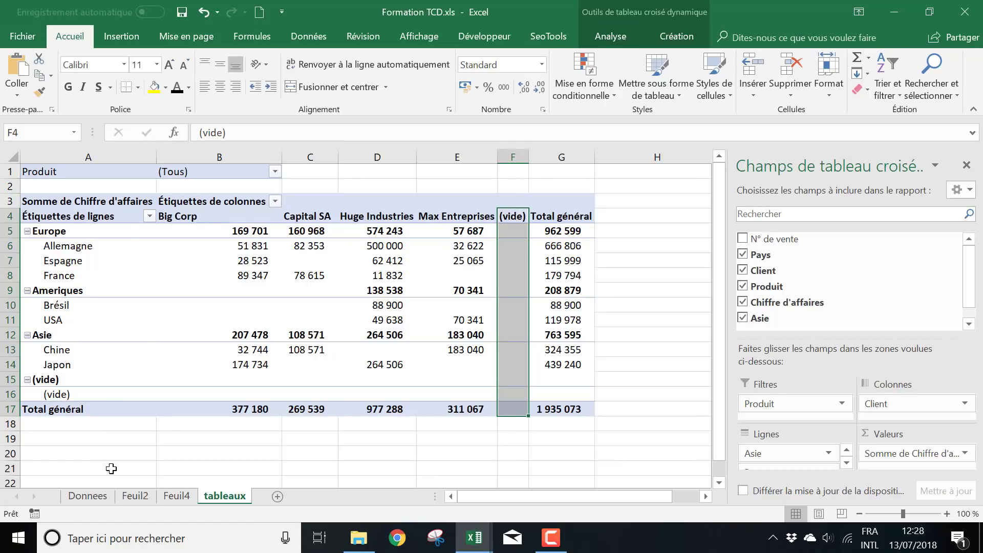
pyautogui.click(98, 498)
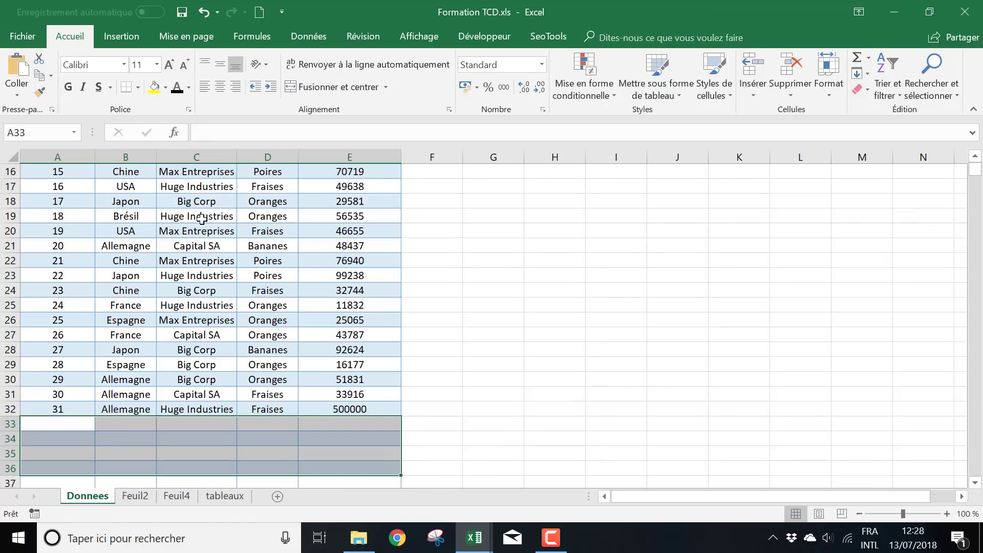
pyautogui.click(131, 426)
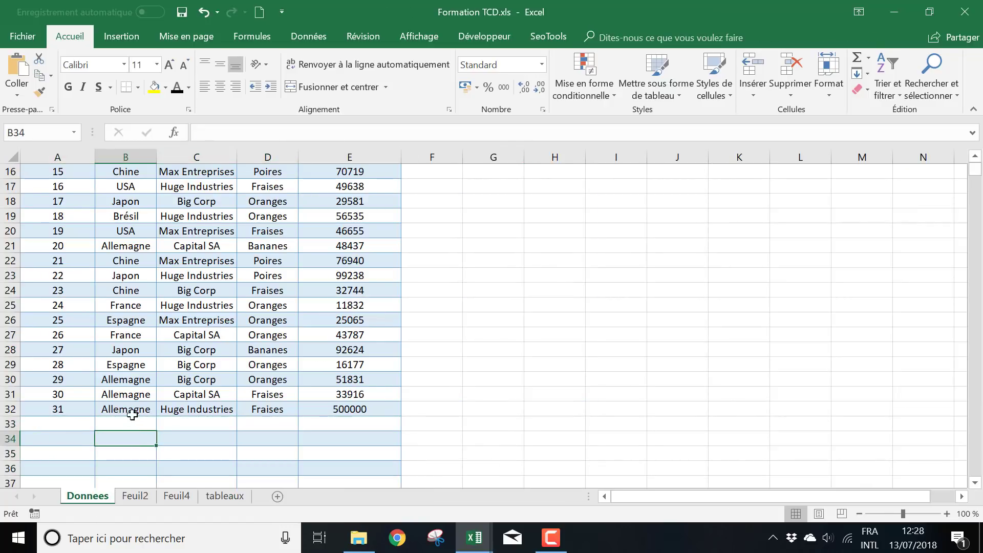
pyautogui.click(214, 420)
pyautogui.click(276, 417)
pyautogui.click(348, 421)
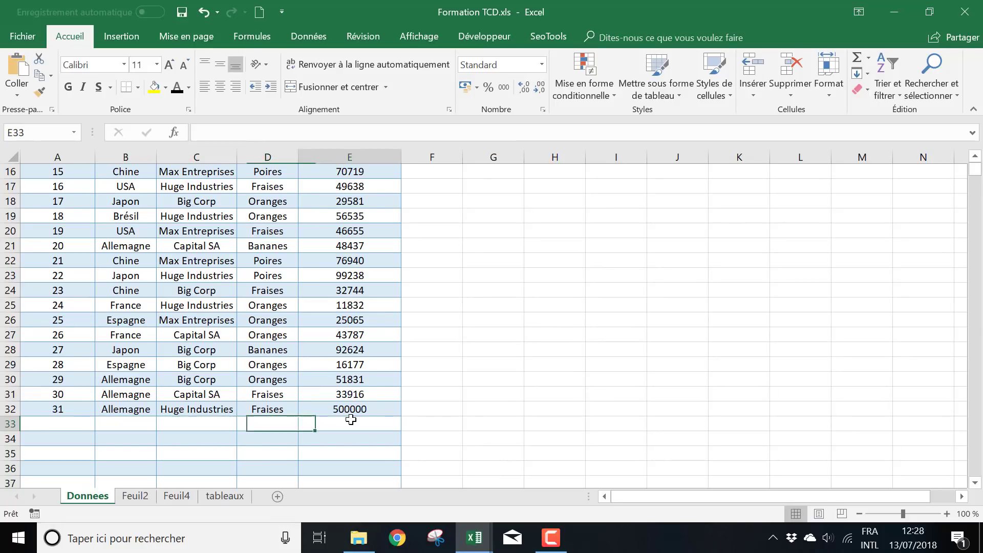
# - On the tableaux sheet, filter the (vide) item out of the pivot table's row labels
pyautogui.click(135, 496)
pyautogui.click(177, 496)
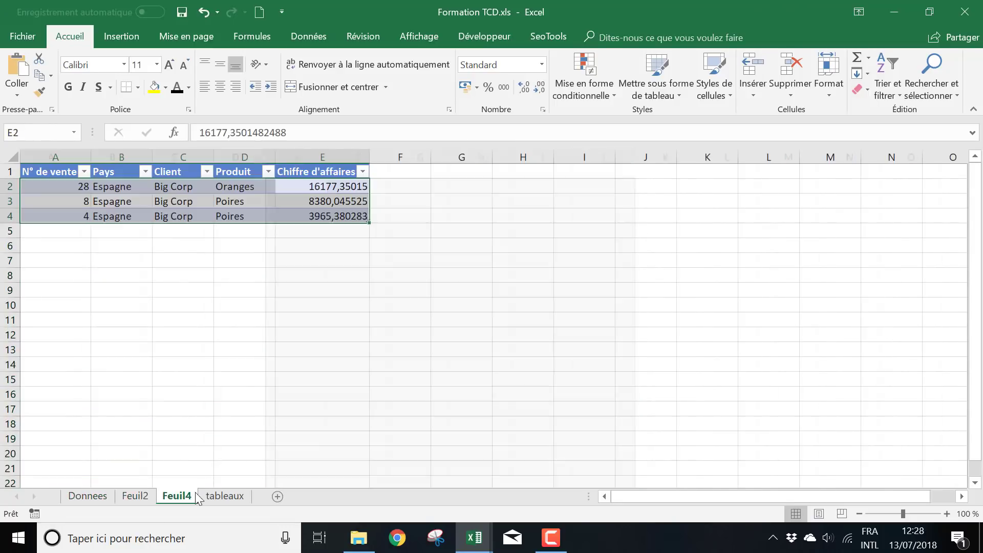
pyautogui.click(226, 496)
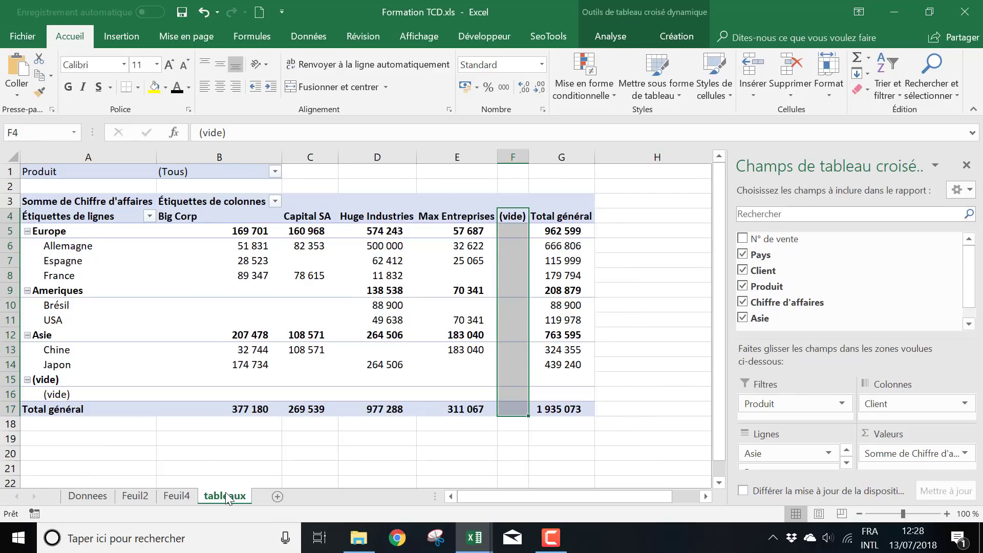
pyautogui.click(150, 216)
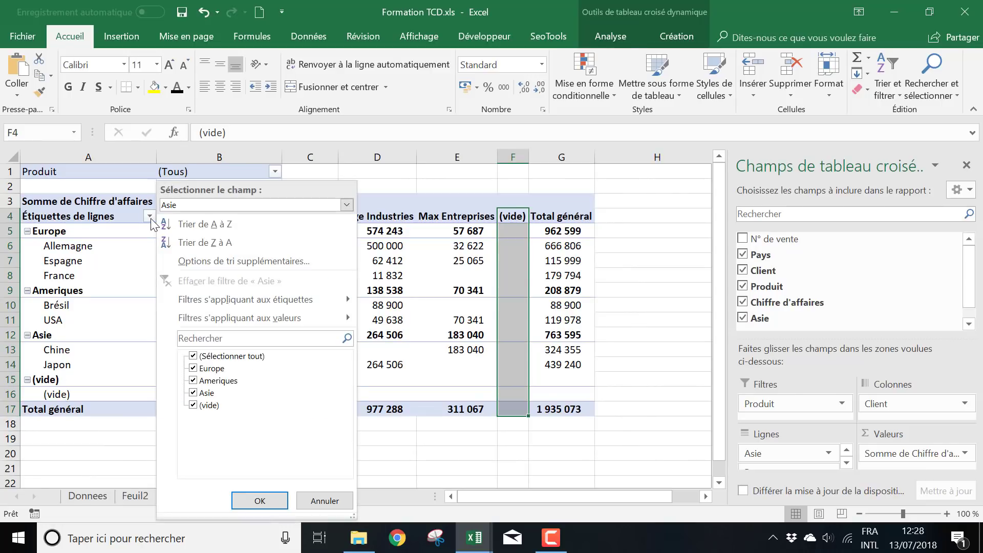
pyautogui.click(193, 406)
pyautogui.click(260, 500)
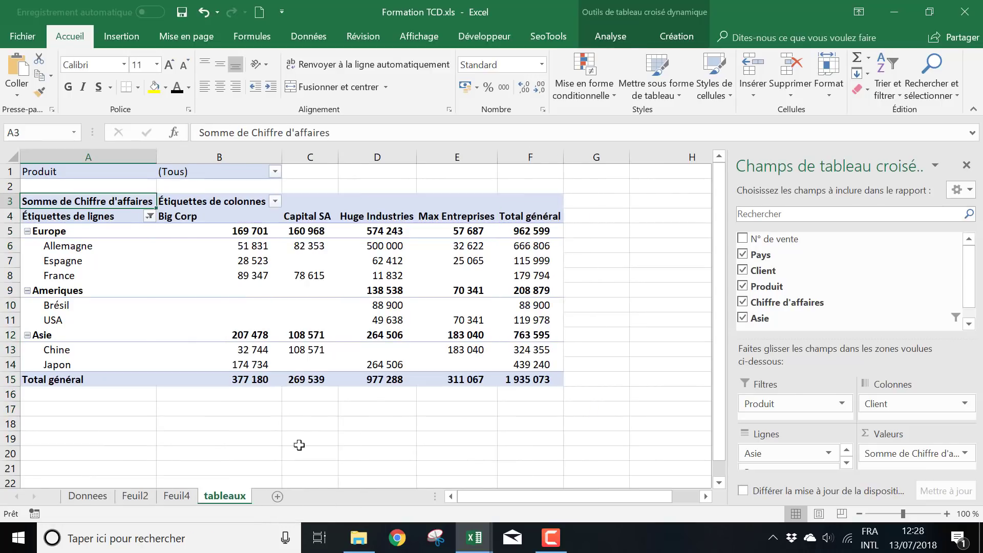
# - Include the (vide) item again in the pivot table's row label filter
pyautogui.click(149, 217)
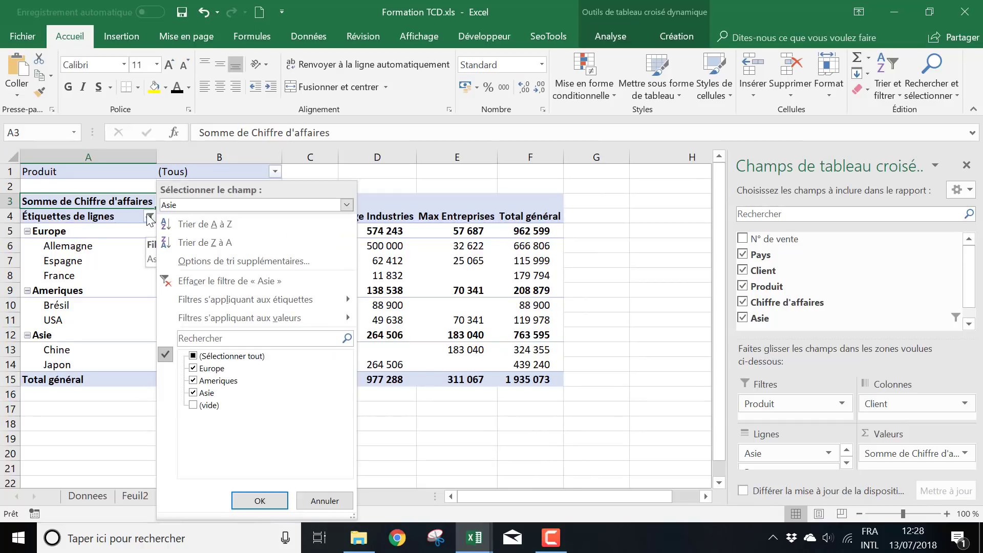
pyautogui.click(193, 405)
pyautogui.click(260, 500)
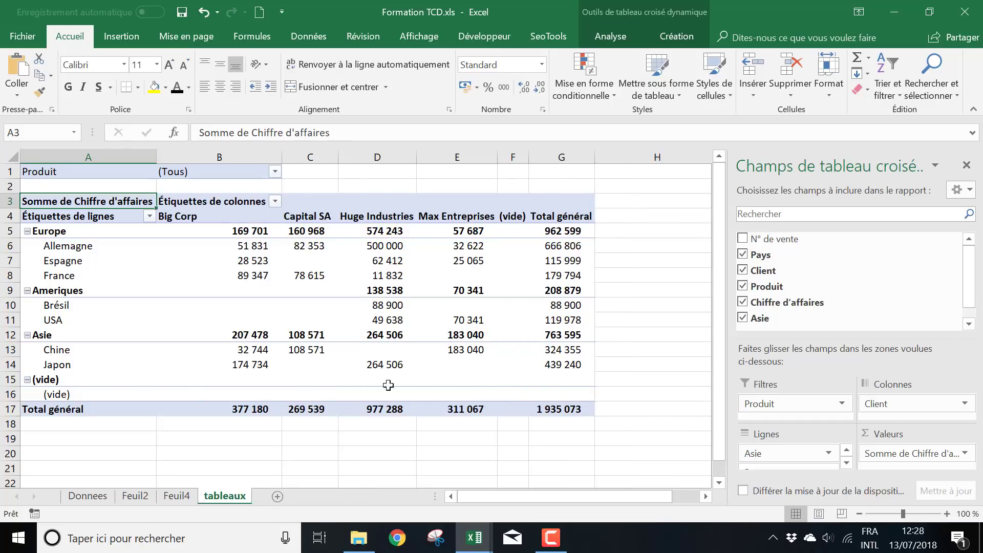
# - Examine the empty cells in the (vide) rows and the (vide) column of the pivot table
pyautogui.moveTo(213, 378); pyautogui.dragTo(518, 397)
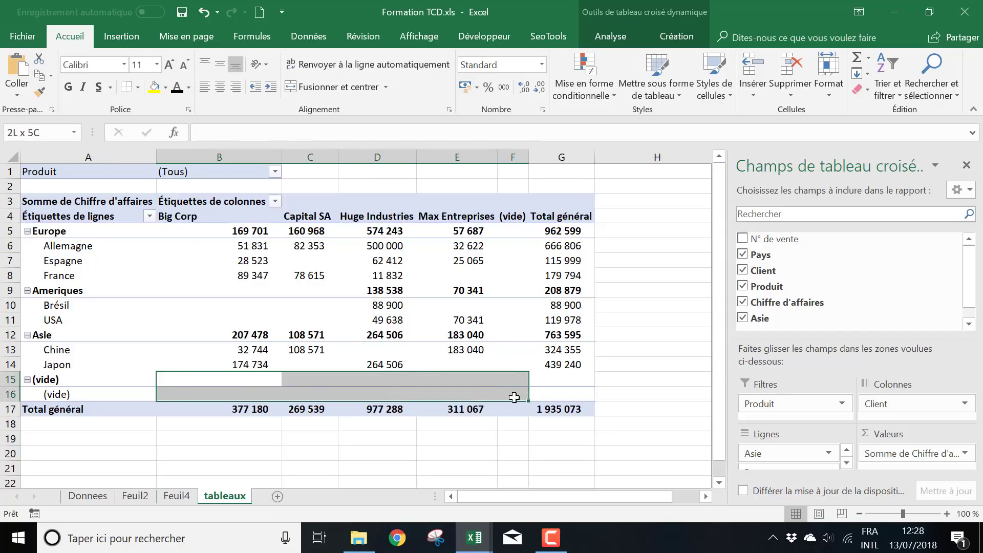
pyautogui.click(653, 348)
pyautogui.click(510, 378)
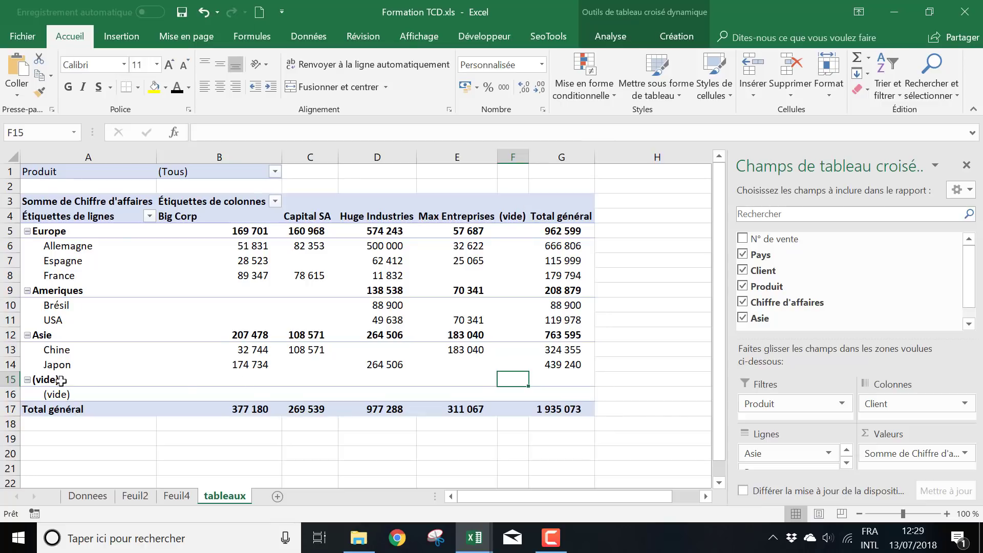
pyautogui.moveTo(61, 380); pyautogui.dragTo(578, 399)
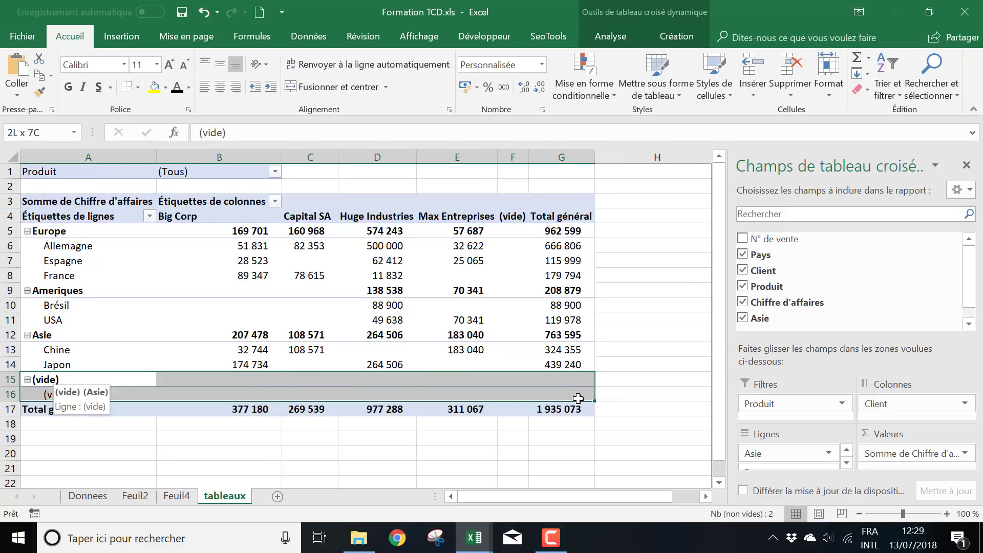
pyautogui.moveTo(510, 230); pyautogui.dragTo(509, 393)
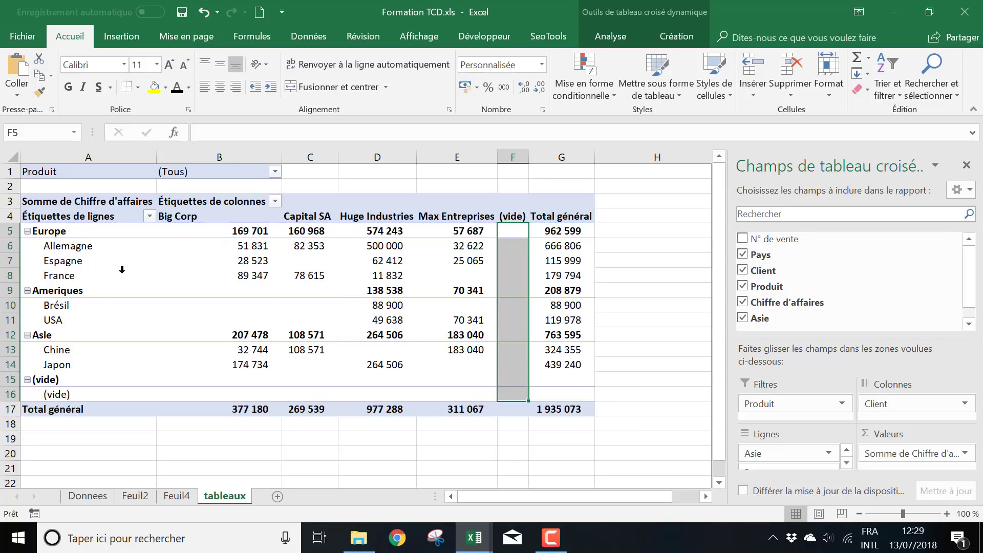
# - Exclude (vide) from the Asie field's row label filter so that only Europe, Ameriques and Asie are kept
pyautogui.click(149, 215)
pyautogui.click(193, 405)
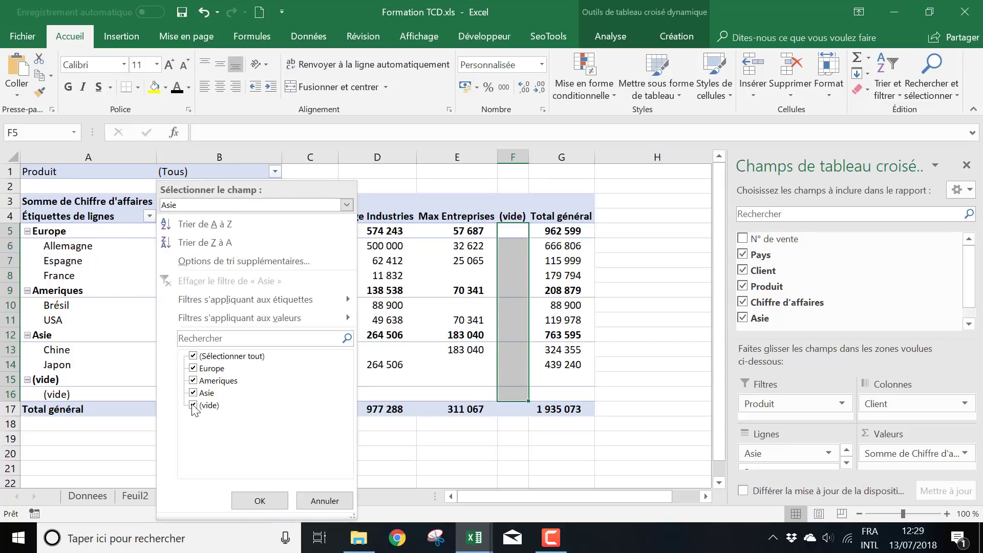
pyautogui.click(279, 503)
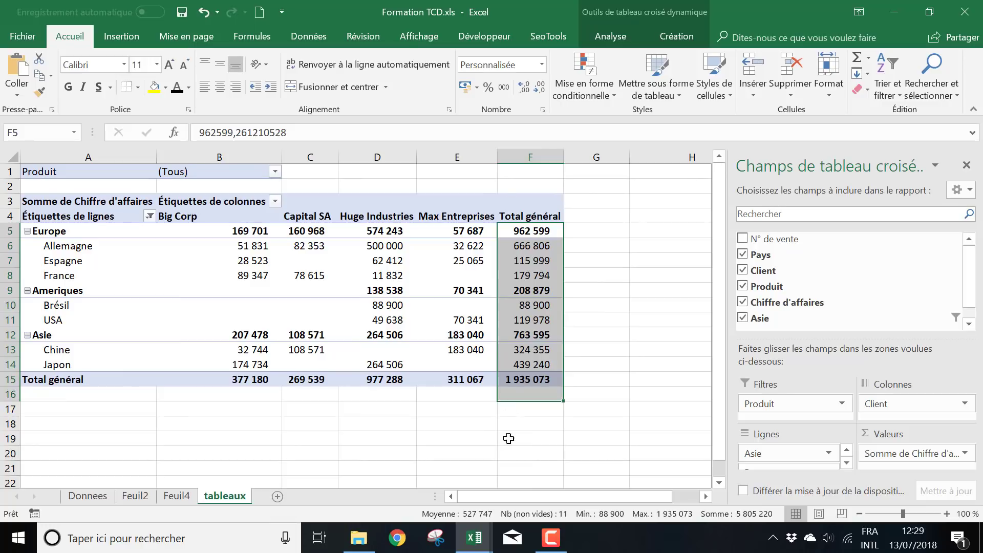
pyautogui.click(594, 306)
# - Inspect the pivot table's values, the Europe group and the country labels alongside the field list
pyautogui.moveTo(233, 230); pyautogui.dragTo(461, 365)
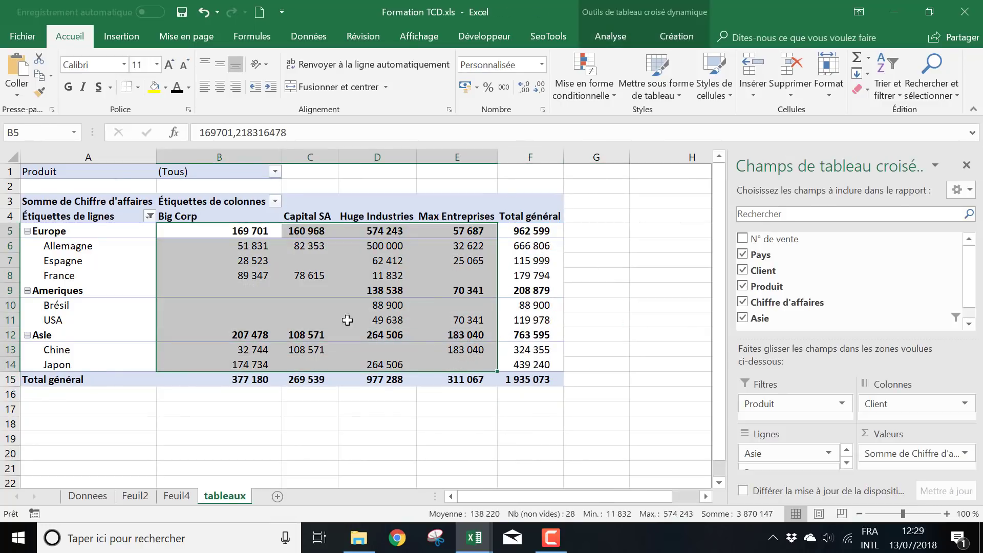
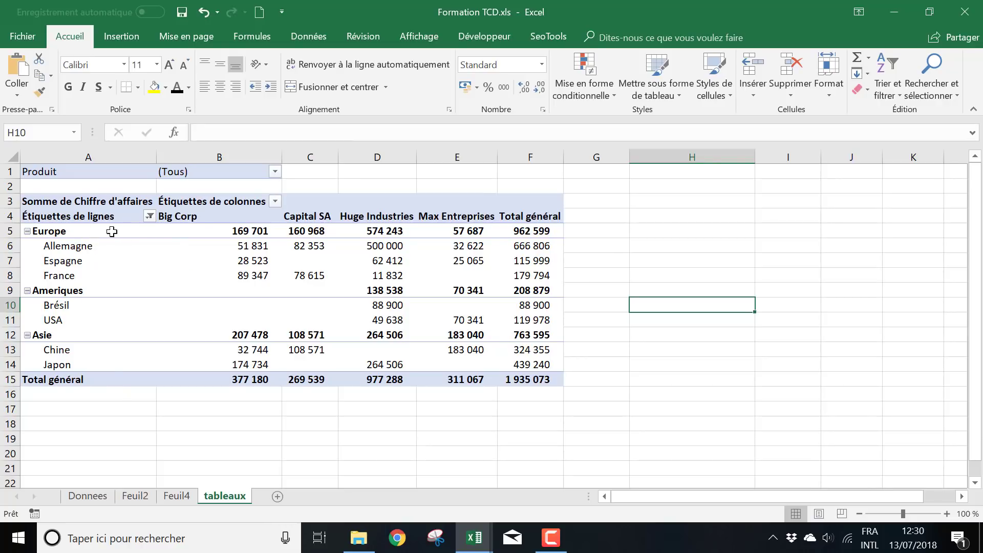
pyautogui.click(48, 230)
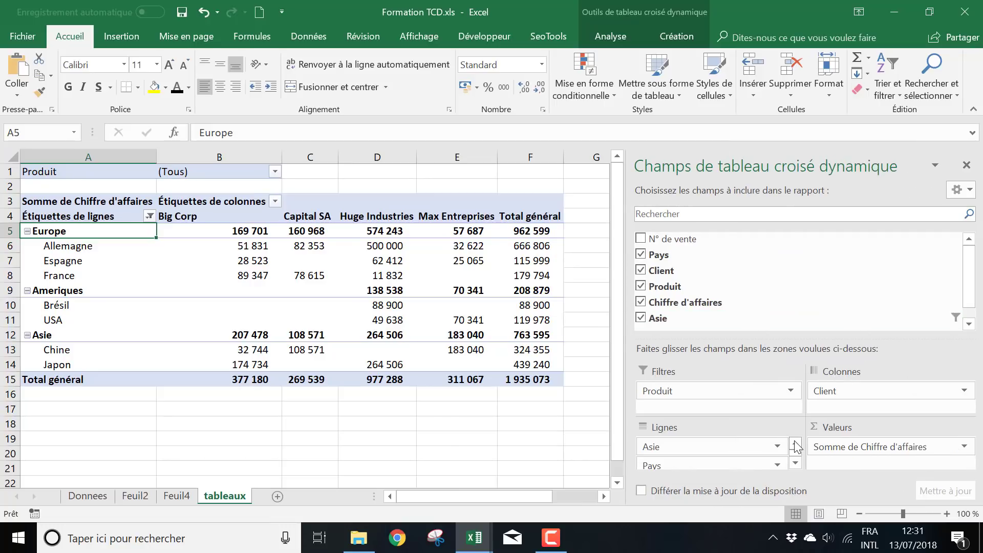
pyautogui.click(179, 410)
pyautogui.click(119, 267)
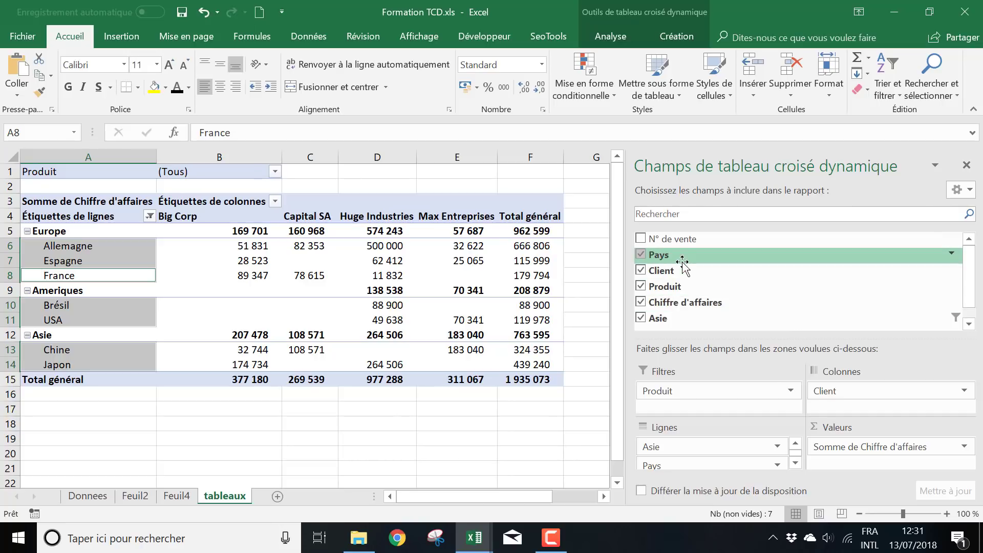
pyautogui.click(220, 467)
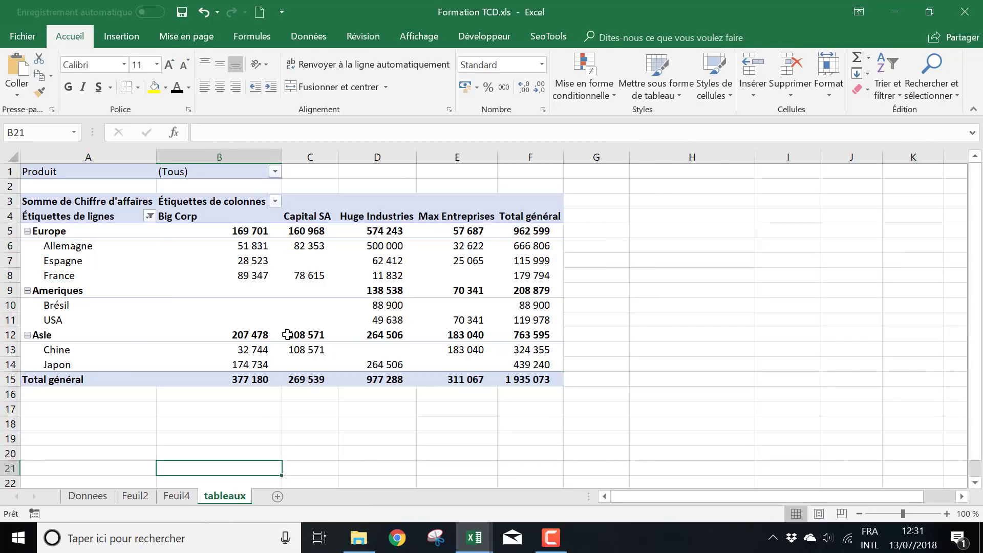
pyautogui.click(309, 335)
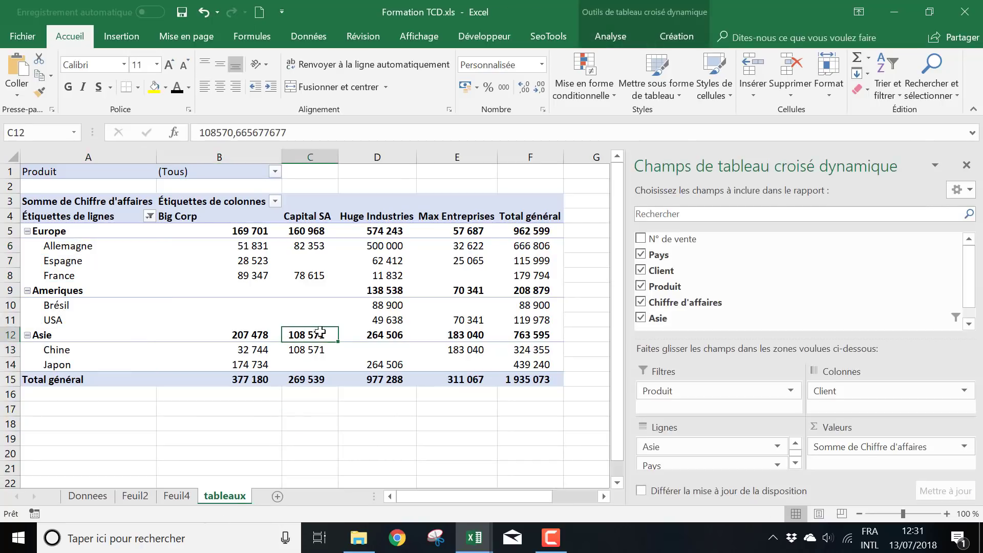
# - Create a copy of the tableaux sheet at the end of the Formation TCD.xls workbook and open that copy
pyautogui.rightClick(239, 496)
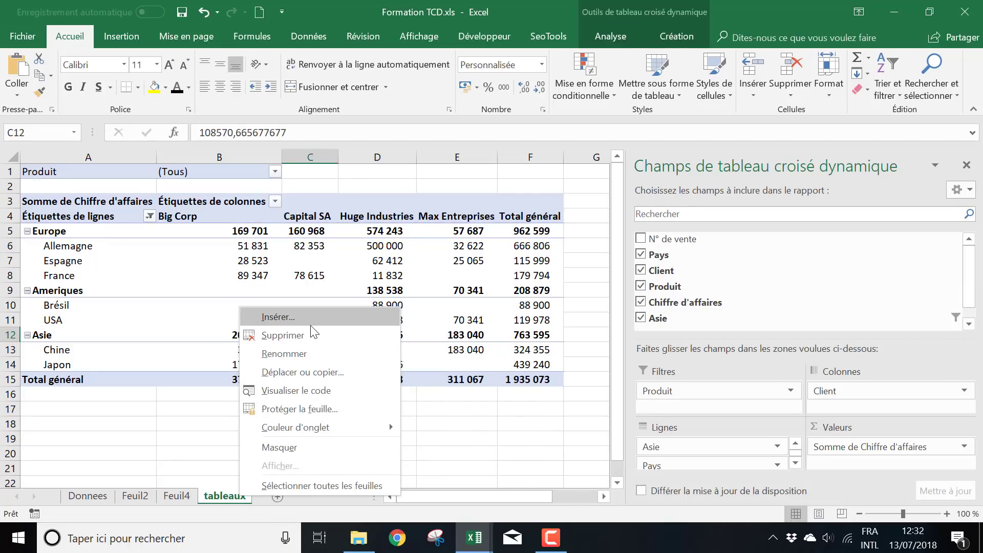
pyautogui.click(318, 373)
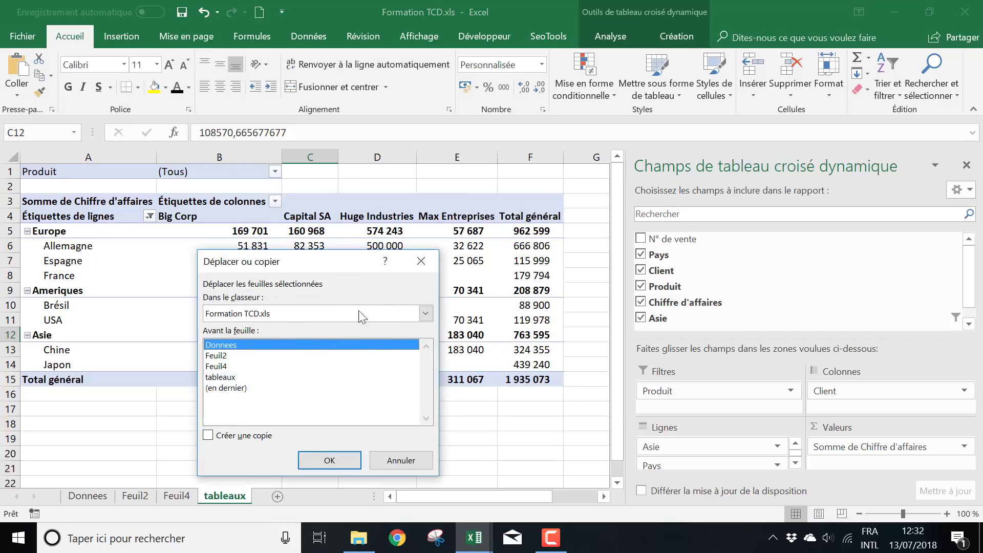
pyautogui.click(238, 388)
pyautogui.click(235, 436)
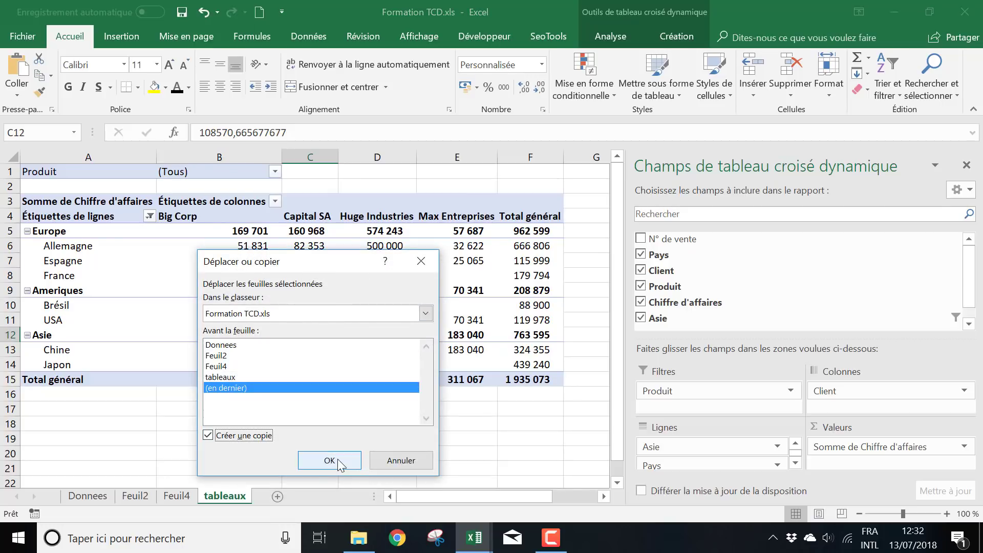
pyautogui.click(337, 459)
pyautogui.click(273, 496)
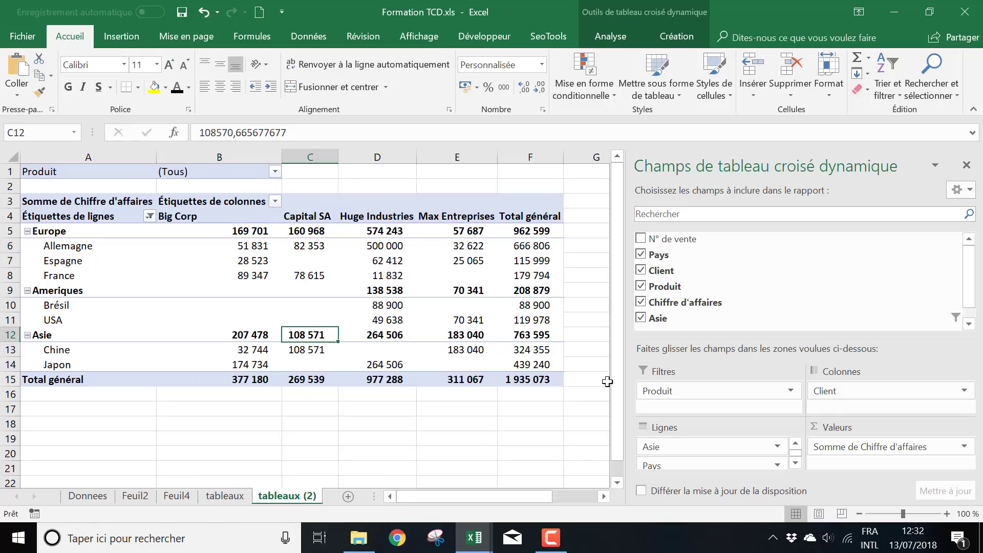
pyautogui.click(226, 495)
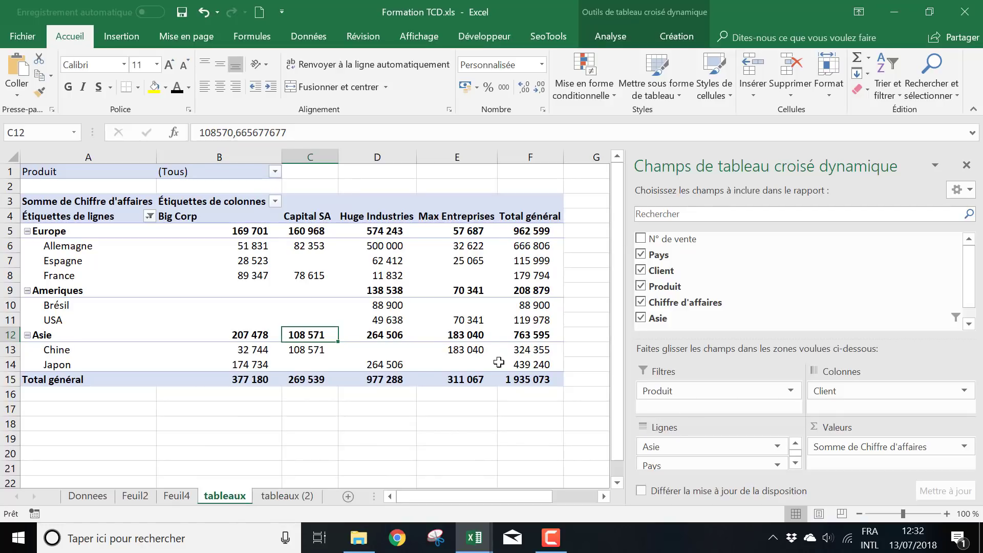
pyautogui.click(299, 497)
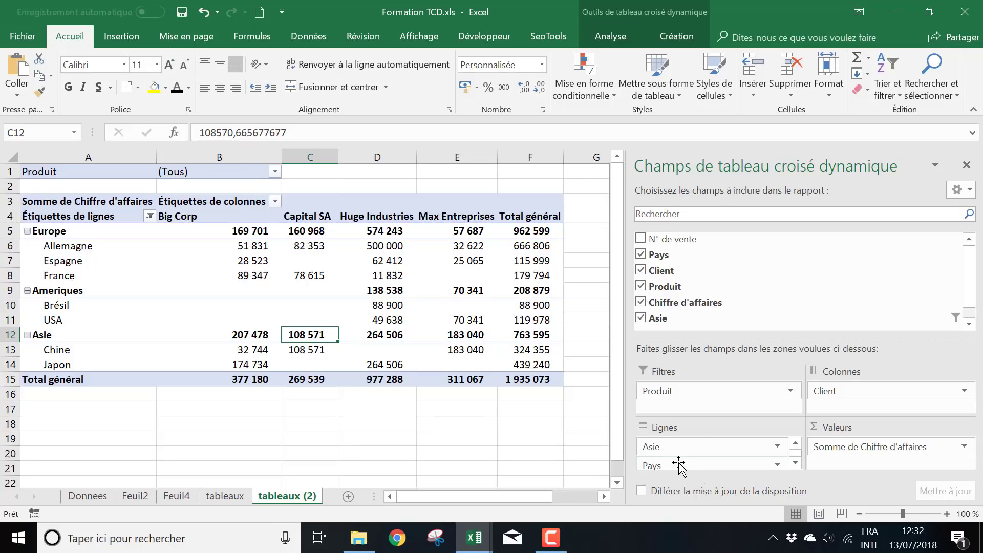
# - Review the subtotal, layout and print settings of the Asie row field, then close them without changes
pyautogui.click(662, 446)
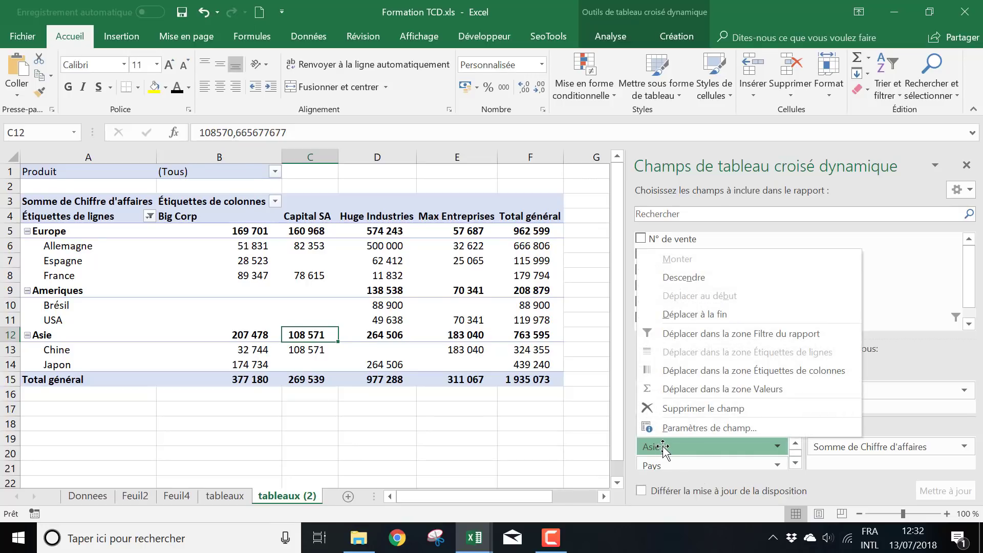
pyautogui.click(702, 429)
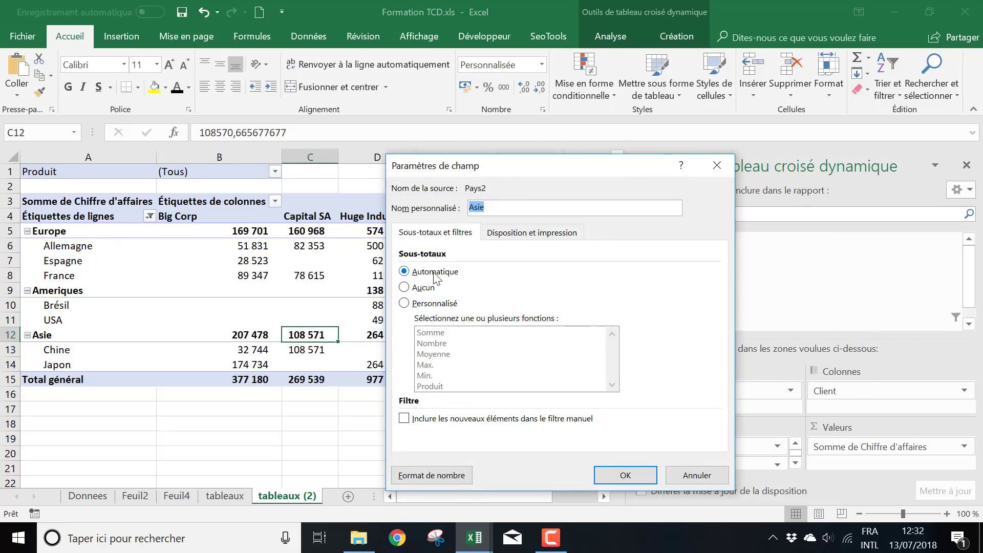
pyautogui.click(515, 236)
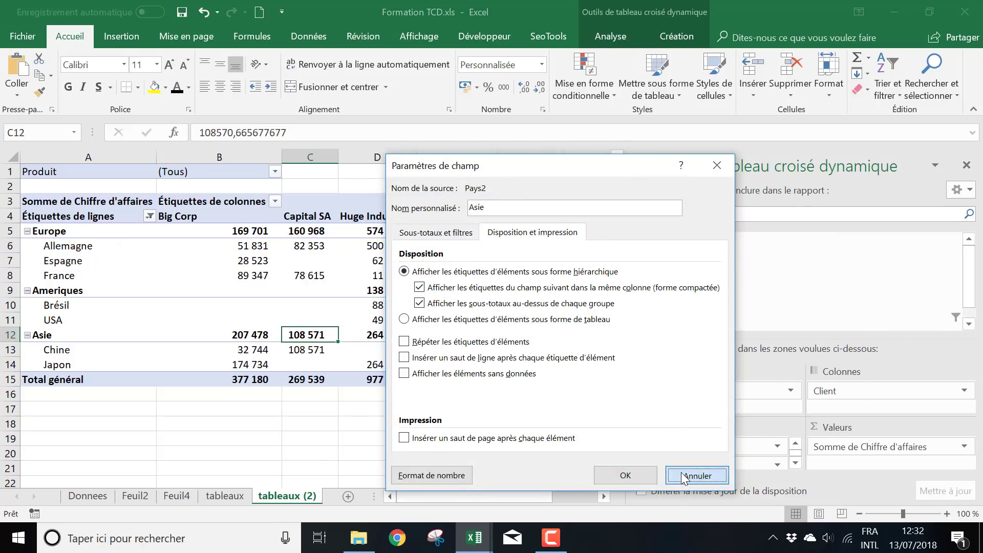
pyautogui.click(714, 474)
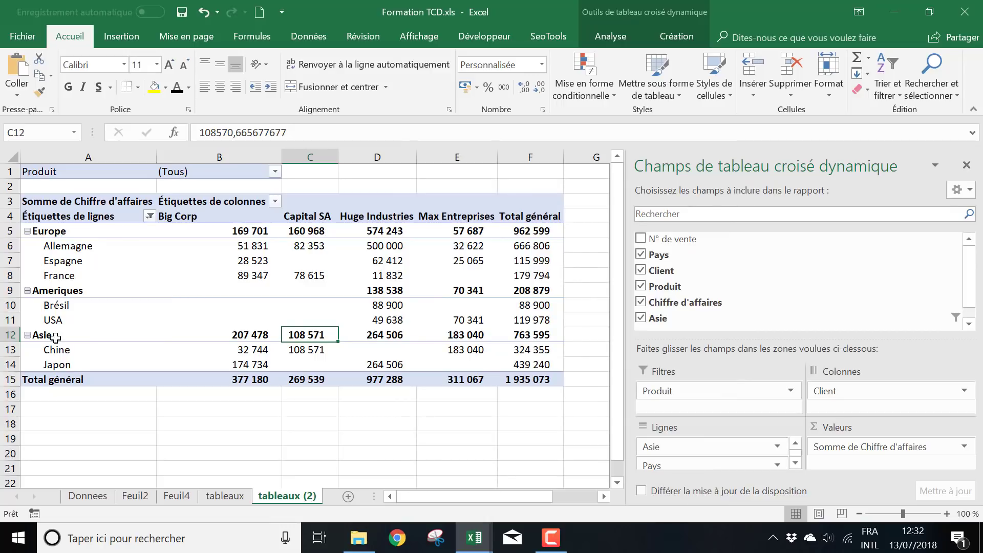
# - Remove the Asie grouping field from the rows of the copied pivot table, leaving Pays as the row field
pyautogui.click(777, 448)
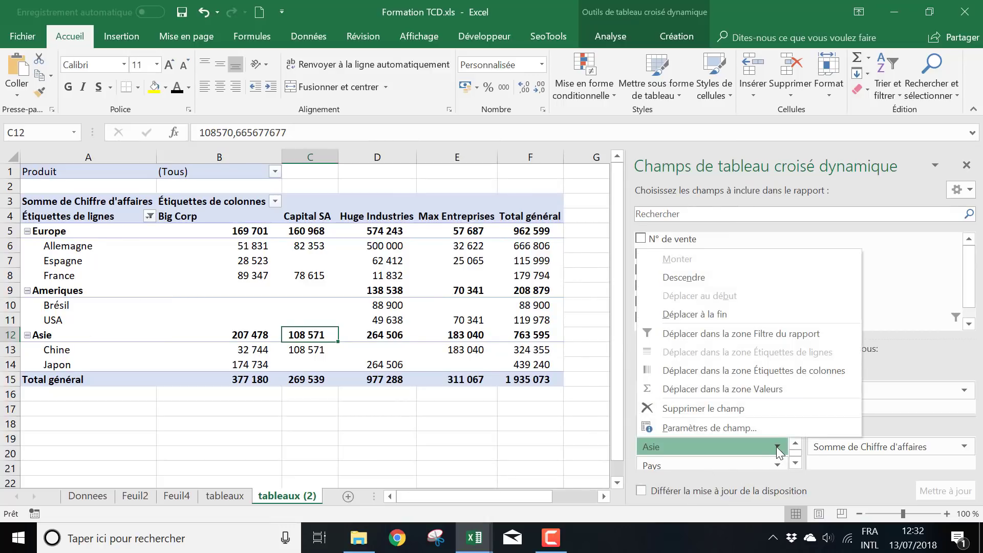
pyautogui.click(736, 413)
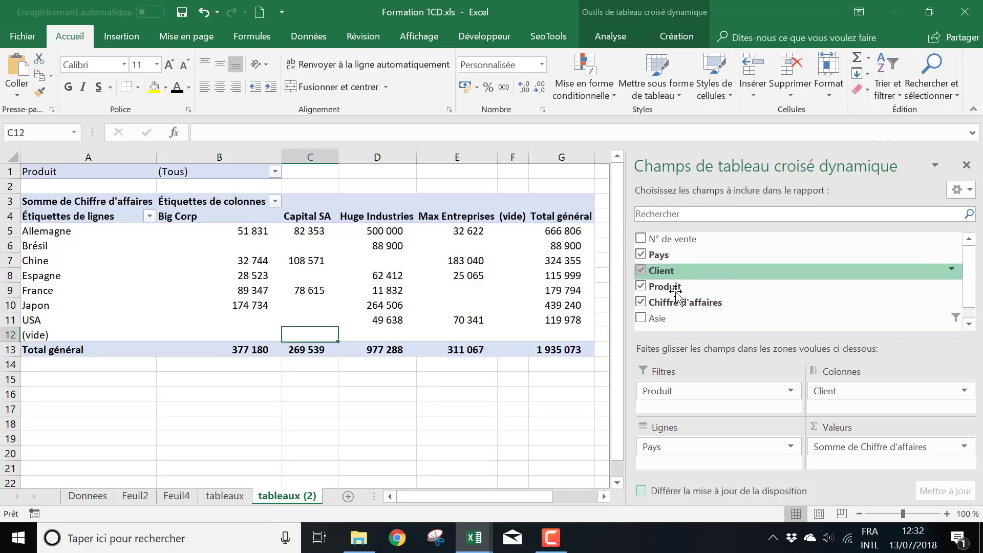
# - Check the Donnees sheet's source columns against the pivot field list and review the Asie field's filter, closing it without changes
pyautogui.click(969, 324)
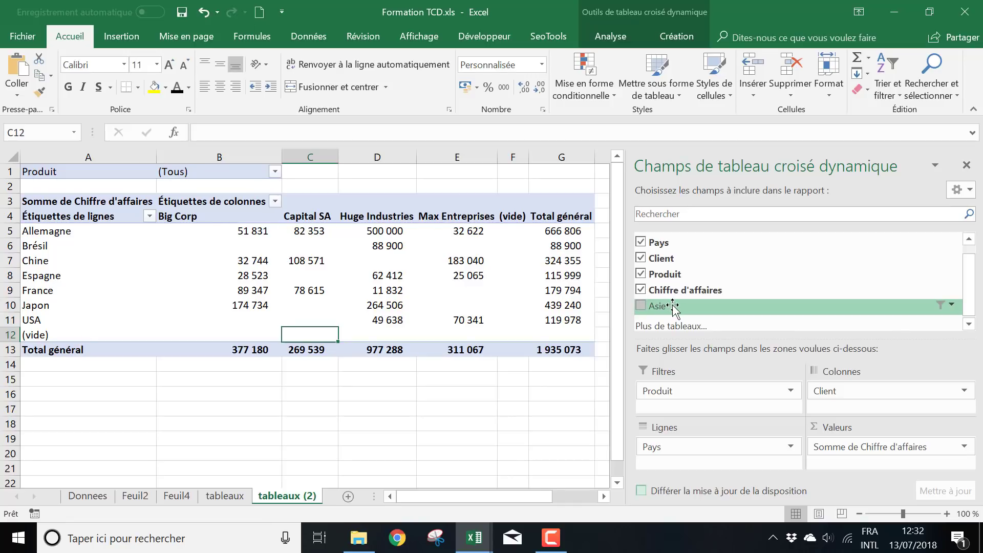
pyautogui.click(106, 496)
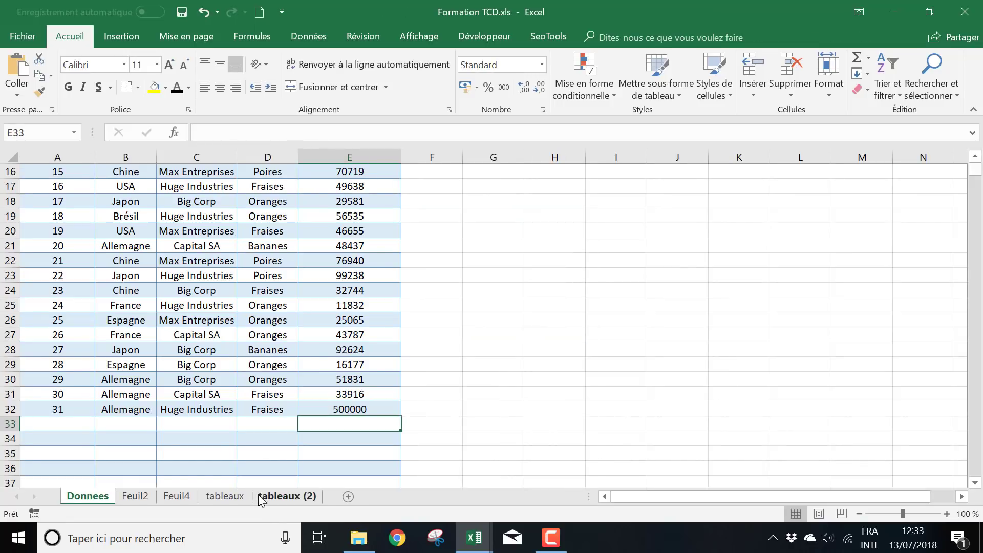
pyautogui.click(288, 496)
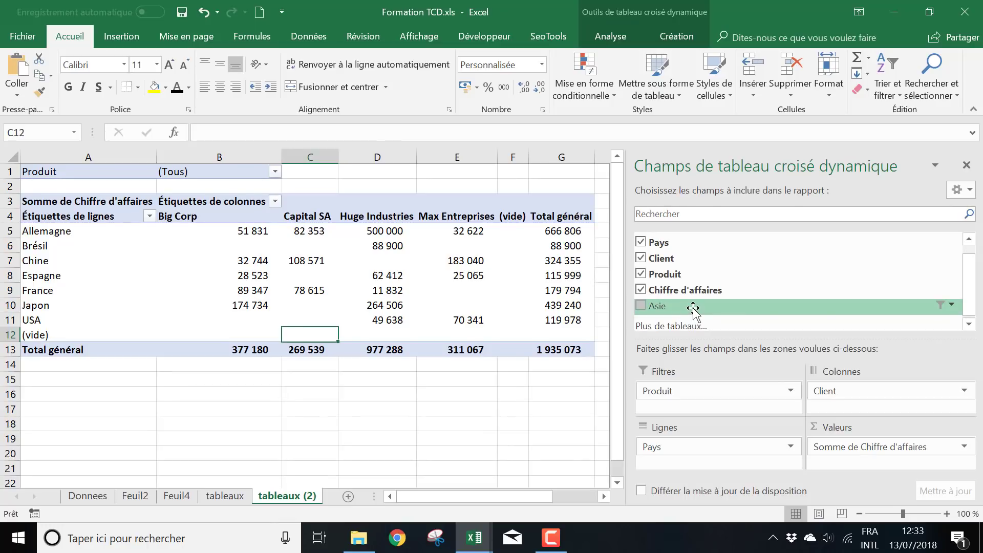
pyautogui.click(953, 305)
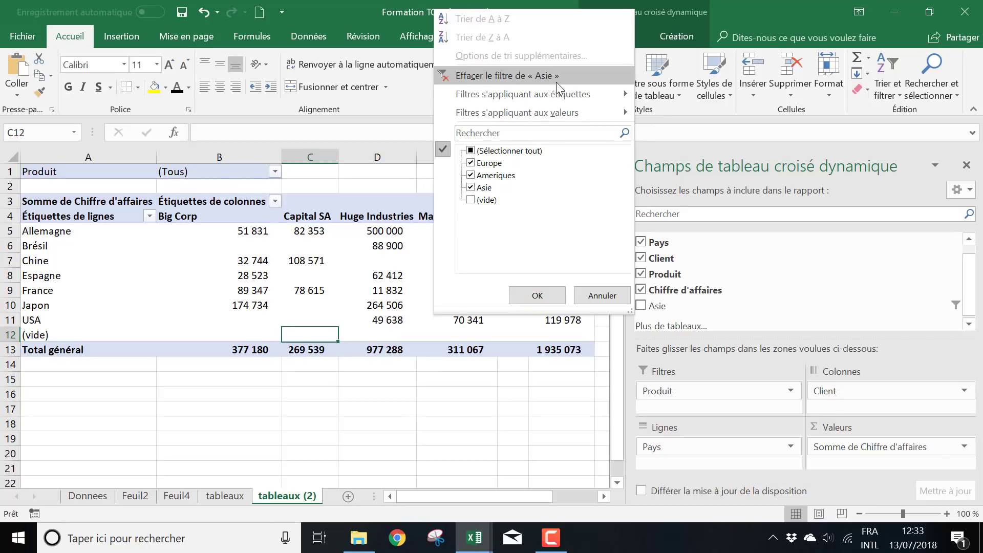
pyautogui.click(600, 295)
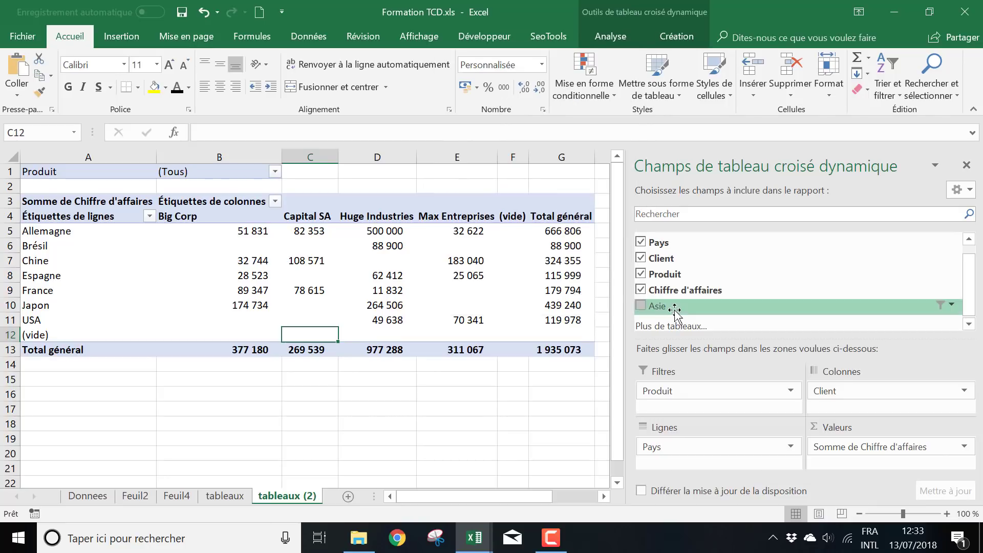
# - Clear the filter on the unused Asie field in the tableaux (2) pivot field list
pyautogui.rightClick(682, 307)
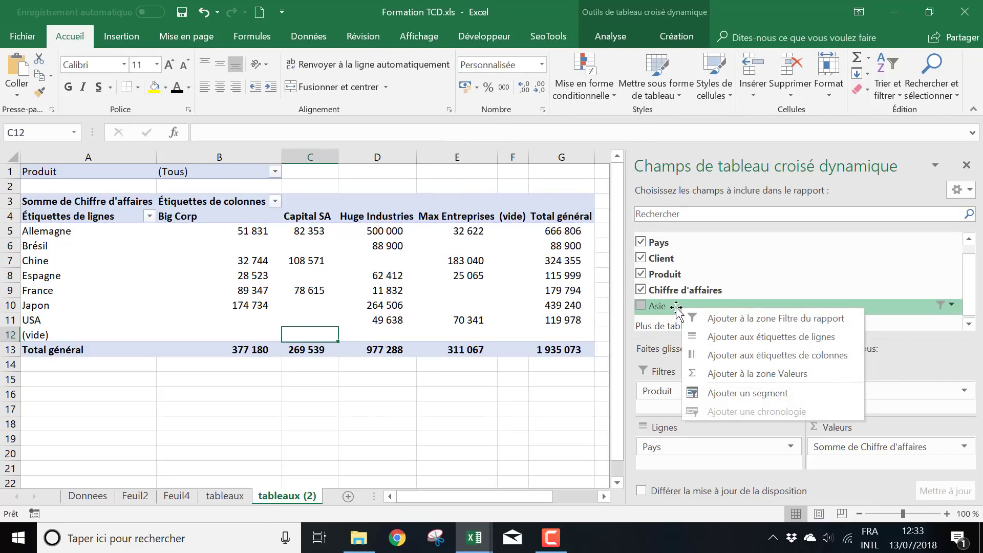
pyautogui.click(953, 308)
pyautogui.click(954, 307)
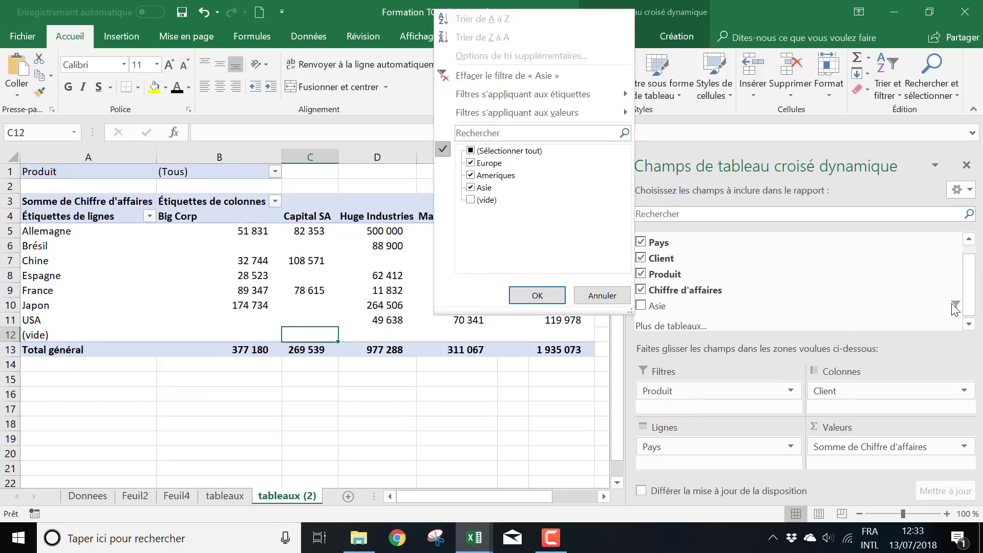
pyautogui.click(531, 80)
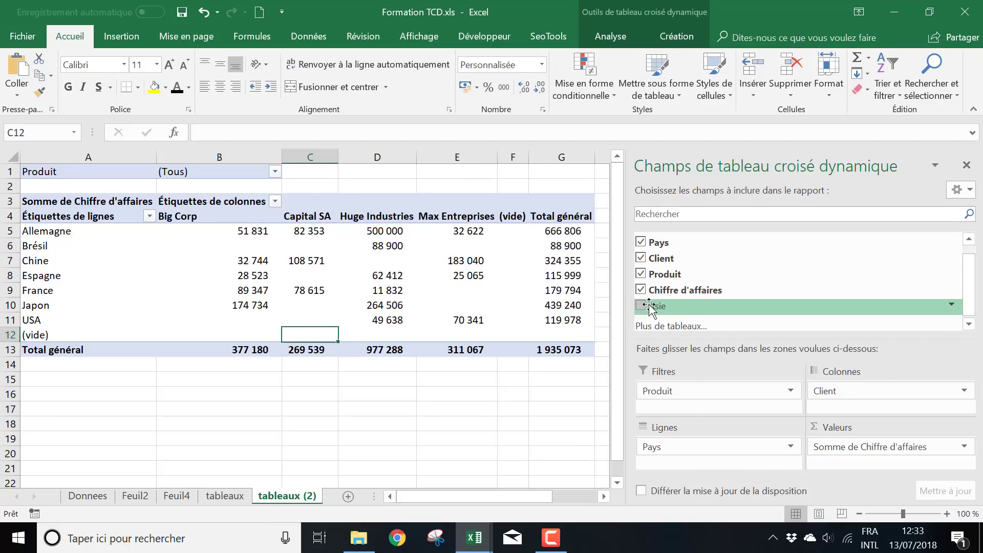
# - Add the Asie field to the rows above Pays and set its custom name to Regions
pyautogui.moveTo(651, 306); pyautogui.dragTo(679, 445)
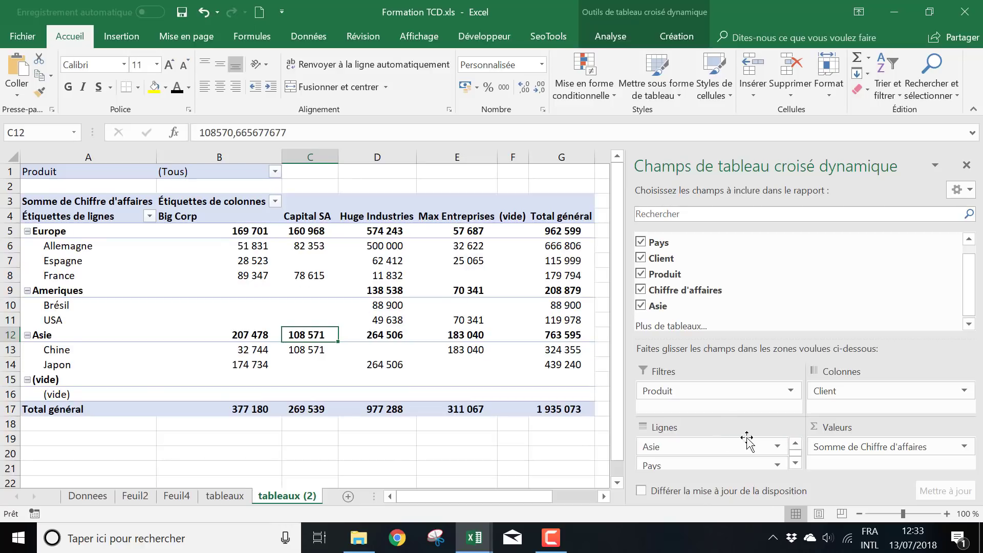
pyautogui.click(777, 447)
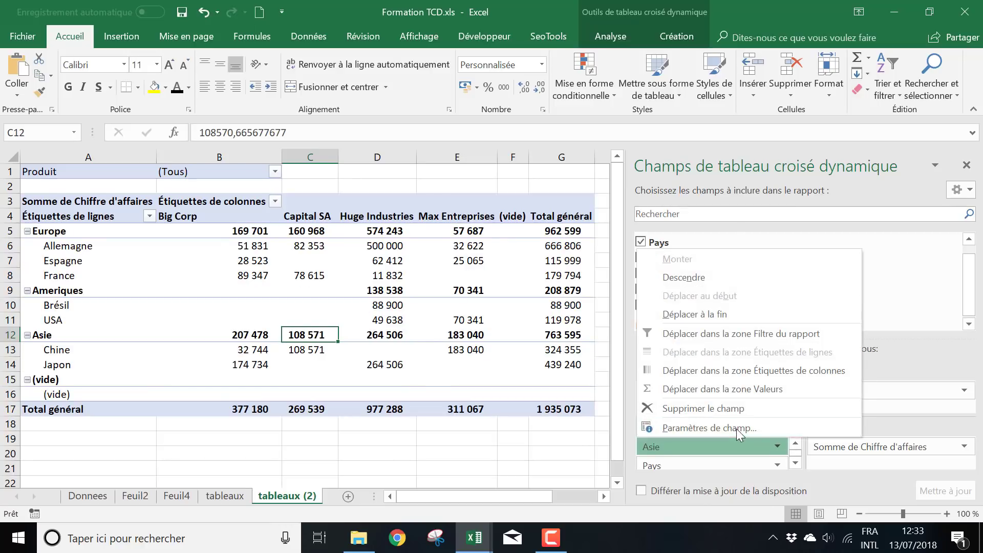
pyautogui.click(709, 428)
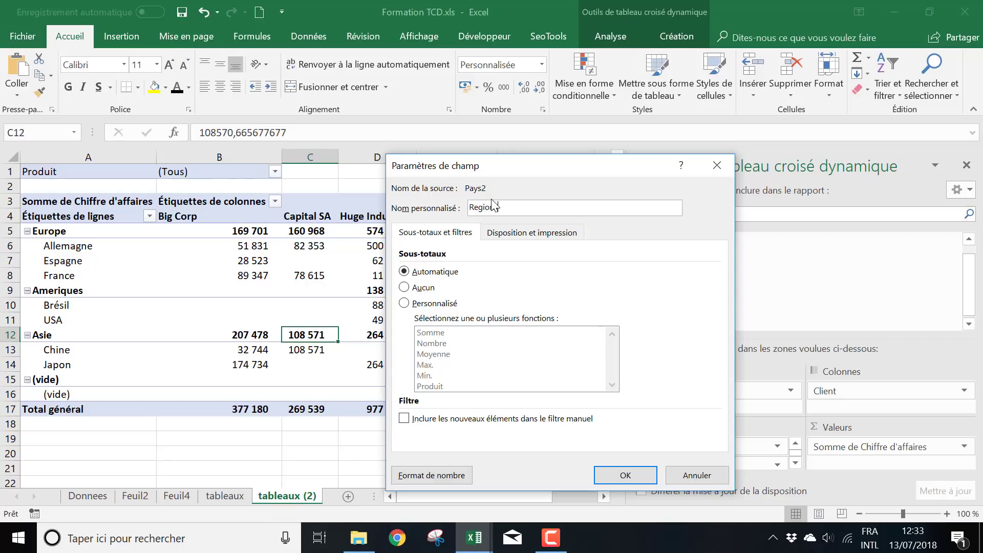
pyautogui.click(631, 474)
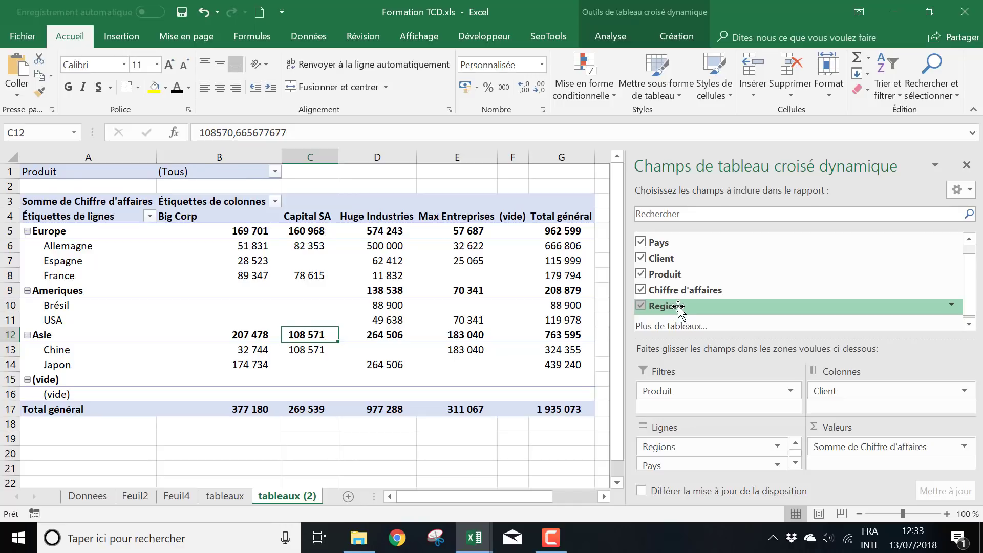
# - Check the source columns on the Donnees sheet and return to the tableaux (2) sheet
pyautogui.moveTo(398, 269)
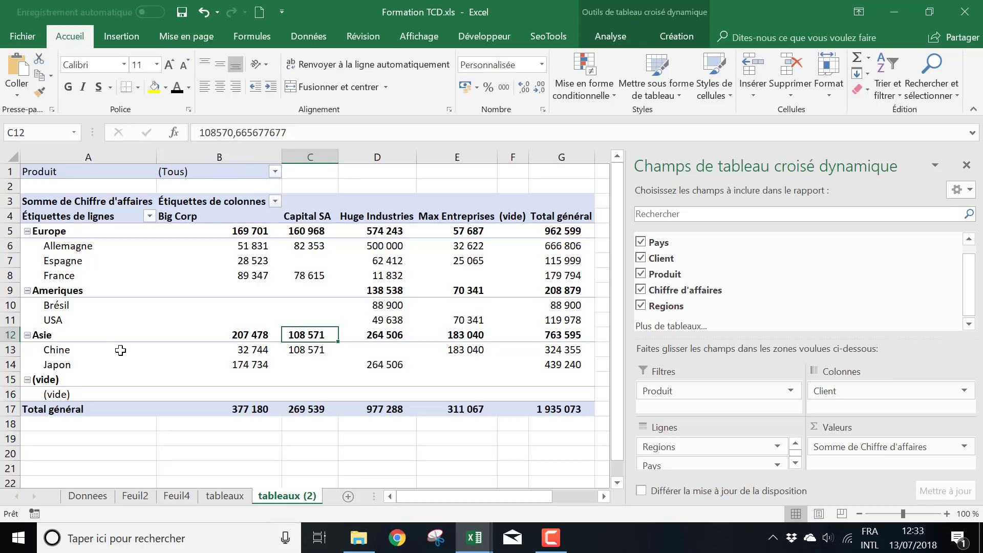
pyautogui.click(87, 496)
pyautogui.click(287, 495)
# - Take the Regions field out of the pivot rows, try it above Pays again, and remove it once more
pyautogui.moveTo(723, 448); pyautogui.dragTo(786, 310)
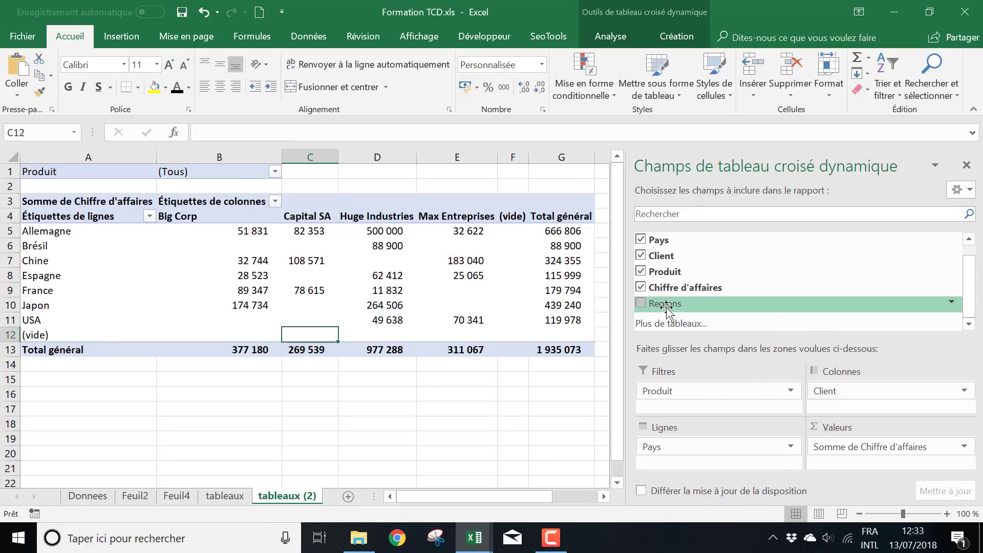
pyautogui.moveTo(659, 308); pyautogui.dragTo(695, 449)
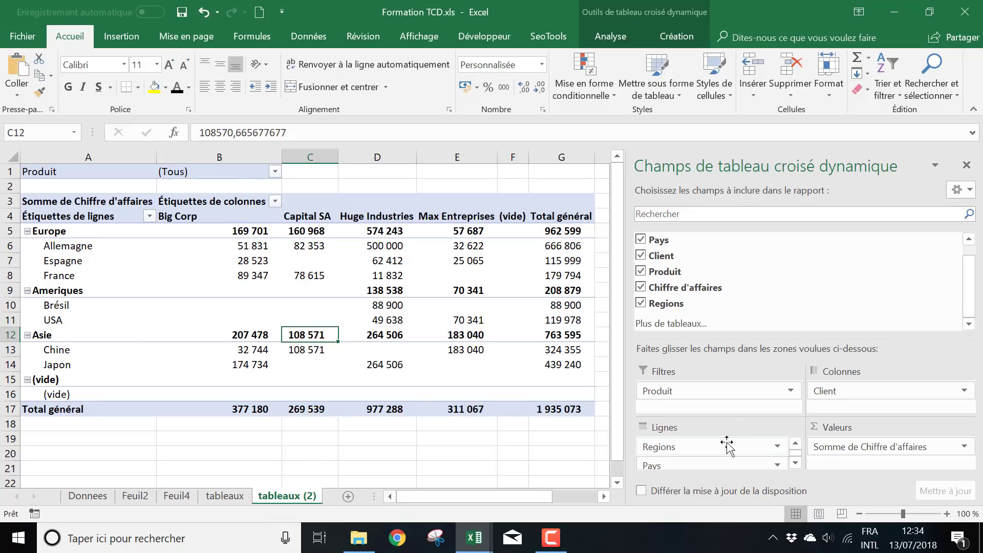
pyautogui.click(640, 303)
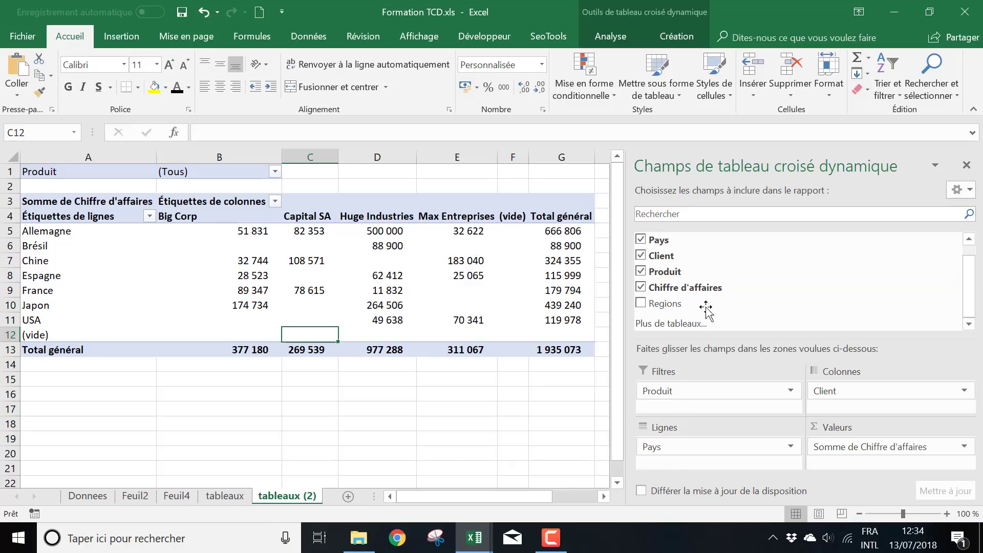
# - Move Produit from the report filter to the rows beneath Pays and examine the Allemagne product breakdown by client
pyautogui.moveTo(681, 273); pyautogui.dragTo(701, 463)
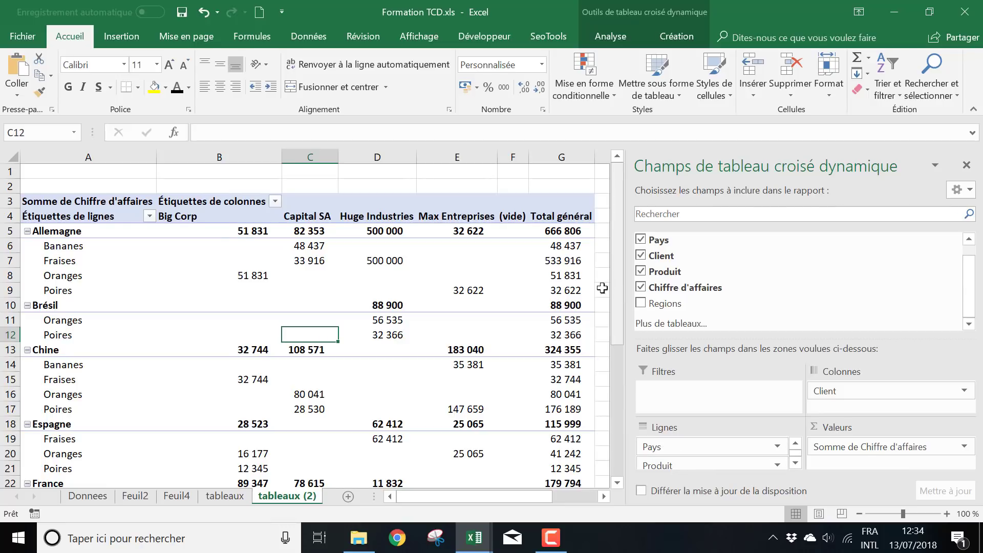
pyautogui.click(56, 231)
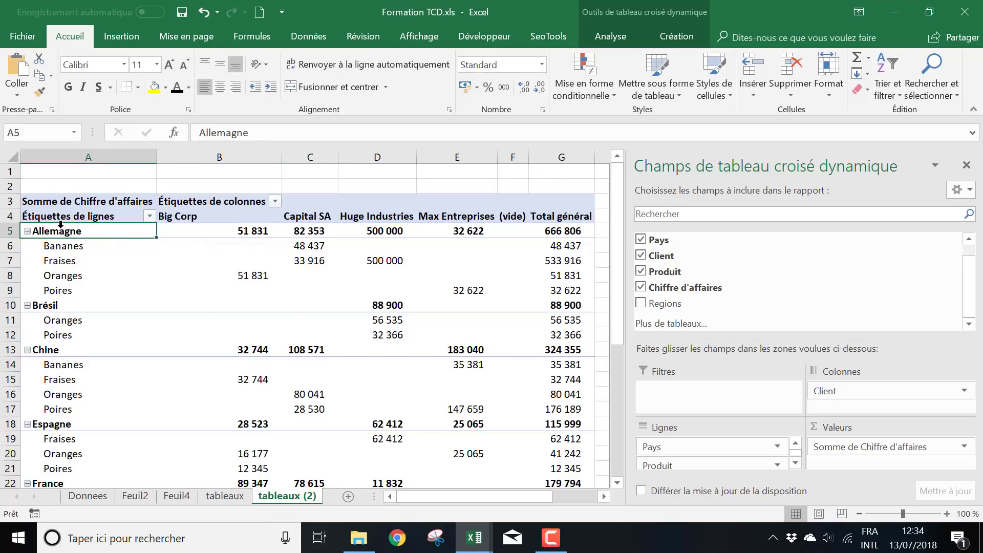
pyautogui.moveTo(56, 245); pyautogui.dragTo(69, 335)
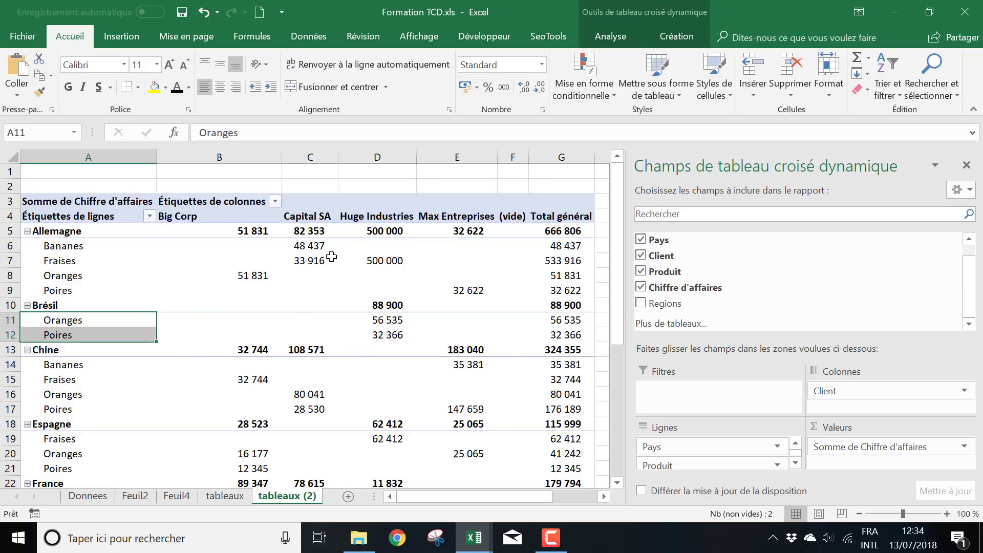
pyautogui.moveTo(304, 245)
pyautogui.moveTo(226, 231); pyautogui.dragTo(481, 234)
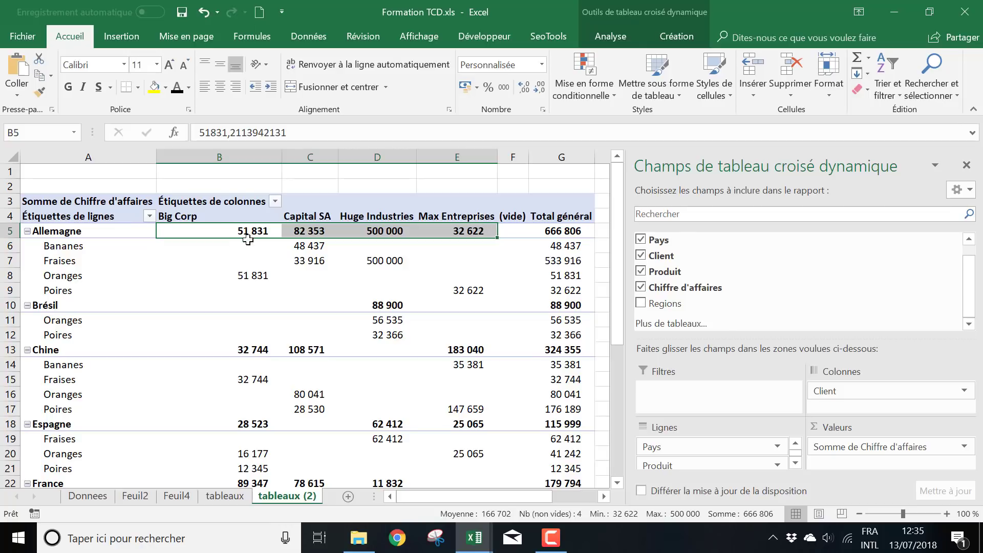
pyautogui.moveTo(245, 244); pyautogui.dragTo(490, 296)
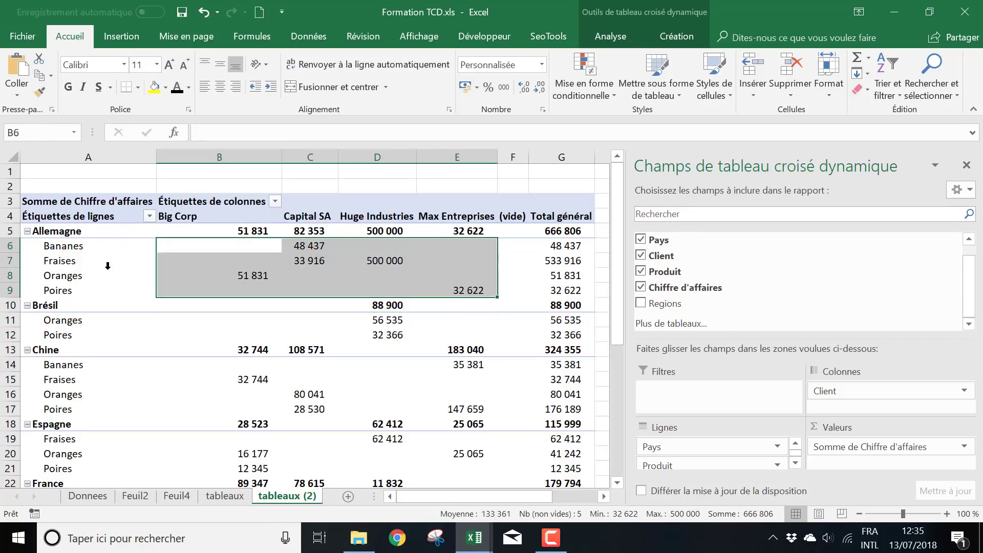
pyautogui.moveTo(262, 276)
# - Move Produit above Pays in the pivot rows and examine the country breakdown under Bananes and Fraises
pyautogui.moveTo(670, 464); pyautogui.dragTo(665, 442)
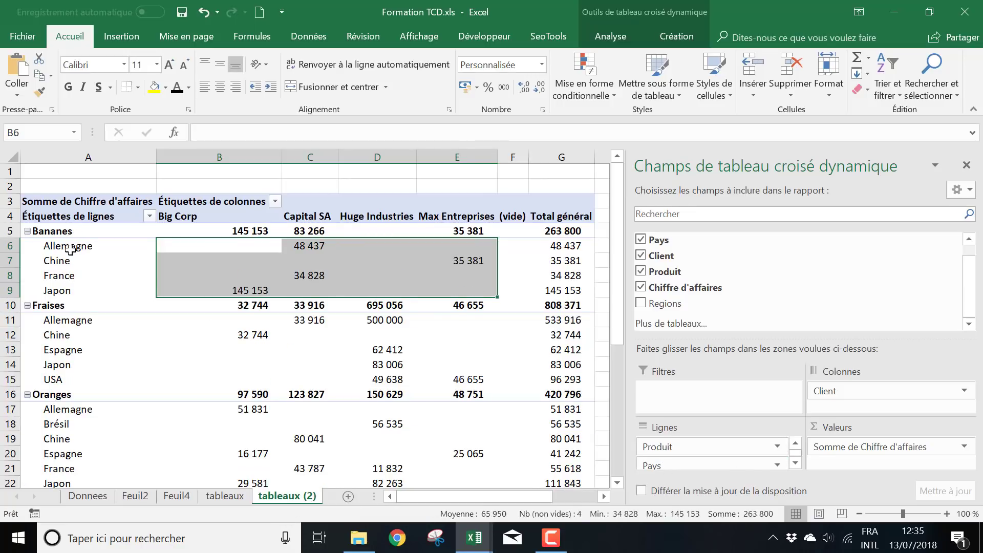
pyautogui.click(69, 234)
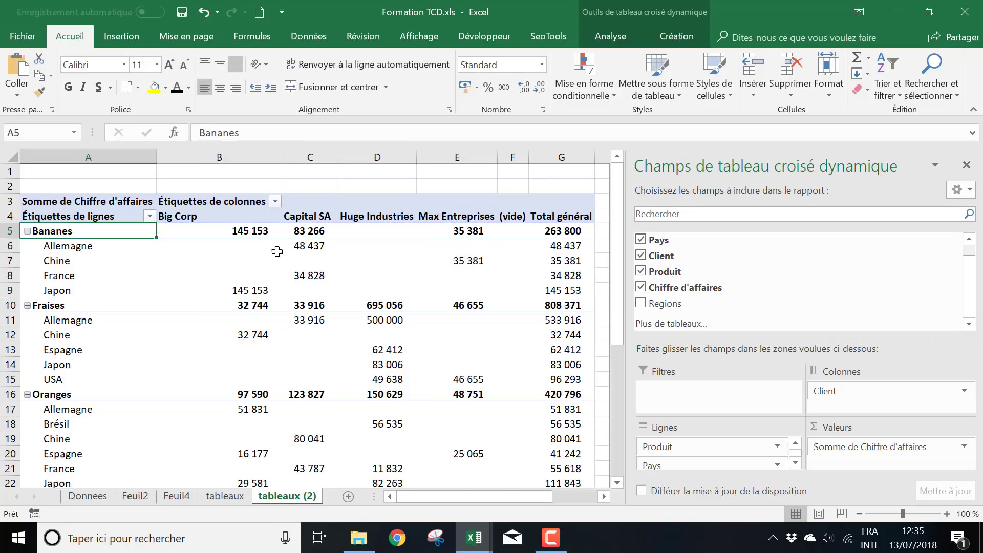
pyautogui.click(53, 305)
pyautogui.moveTo(77, 323); pyautogui.dragTo(484, 377)
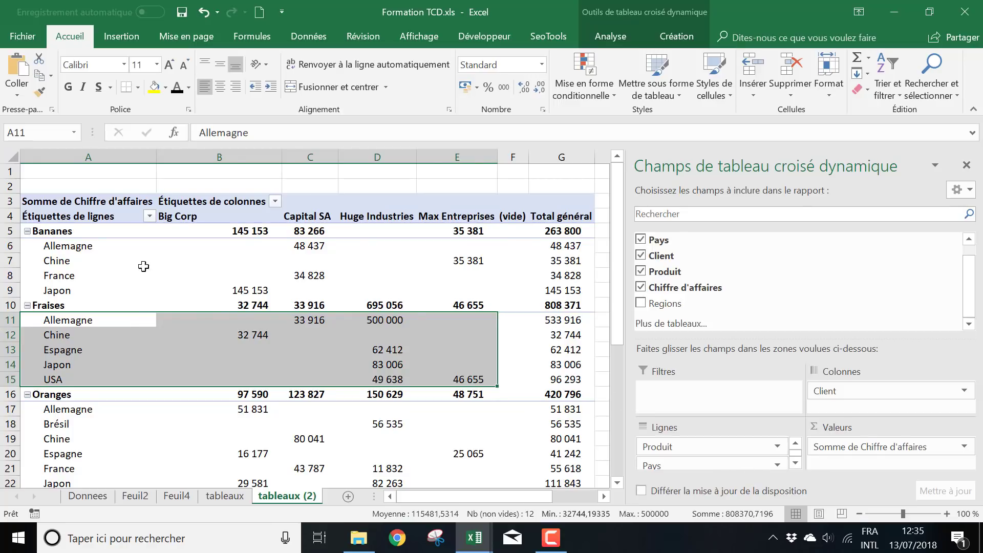
pyautogui.scroll(-2, 183, 417)
pyautogui.scroll(2, 181, 411)
pyautogui.moveTo(618, 287); pyautogui.dragTo(614, 330)
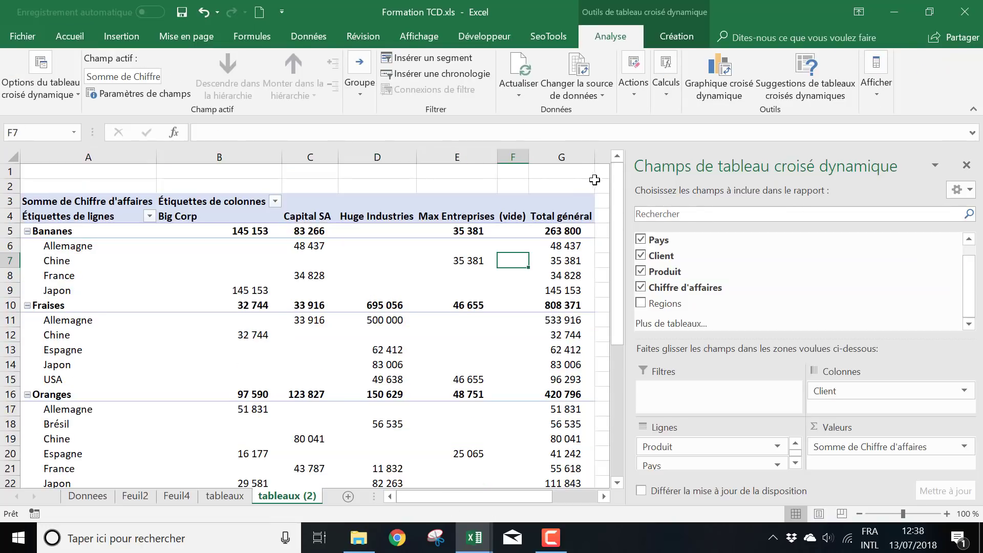
# - Select cell H1 outside the pivot table, review the whole table, and reselect cell F7 inside it
pyautogui.click(657, 171)
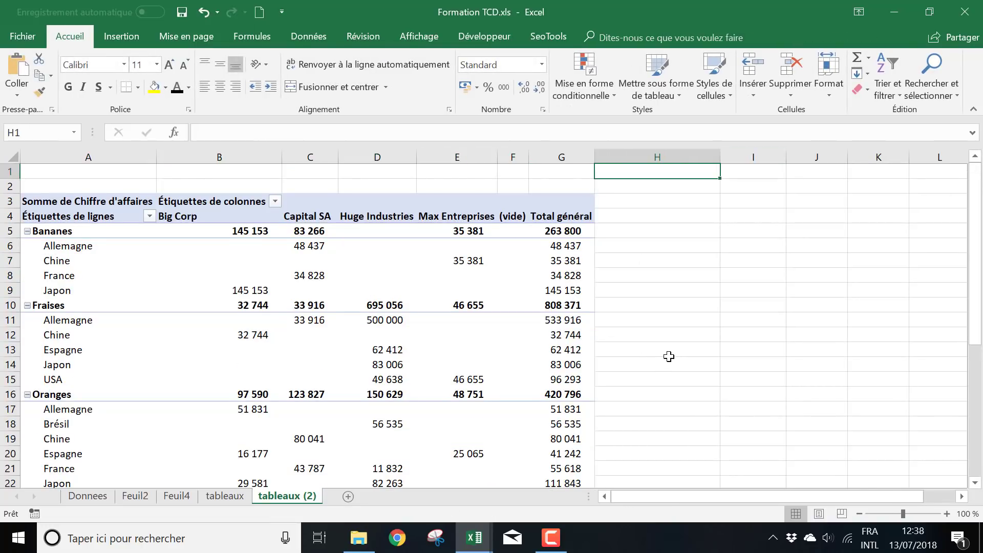
pyautogui.scroll(-5, 731, 276)
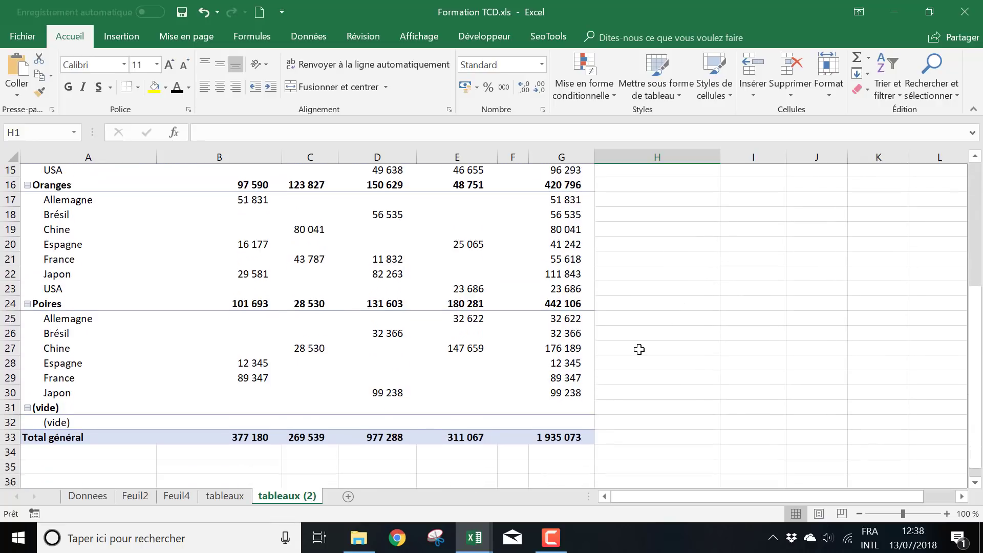
pyautogui.scroll(3, 639, 349)
pyautogui.scroll(2, 638, 349)
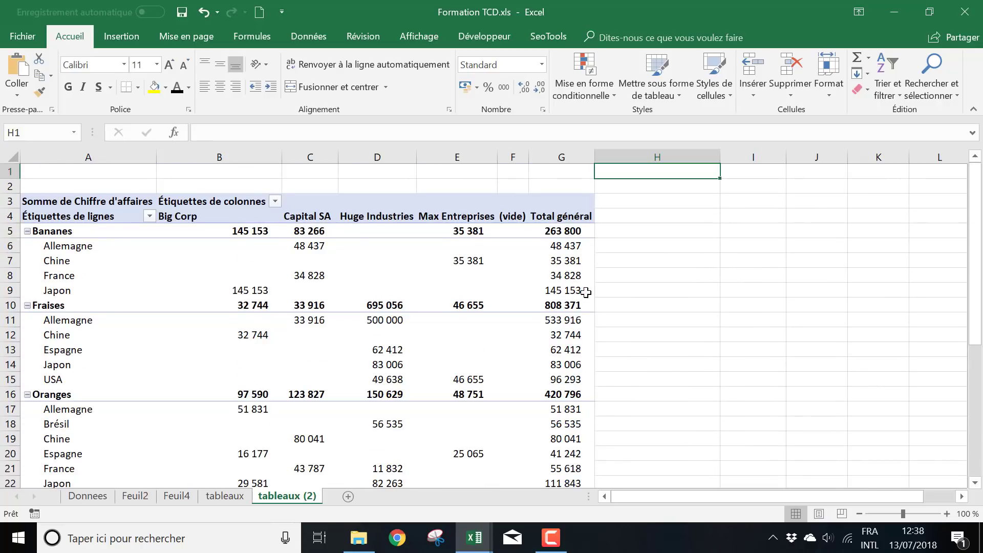
pyautogui.moveTo(586, 292)
pyautogui.scroll(-2, 425, 334)
pyautogui.scroll(2, 317, 343)
pyautogui.click(528, 260)
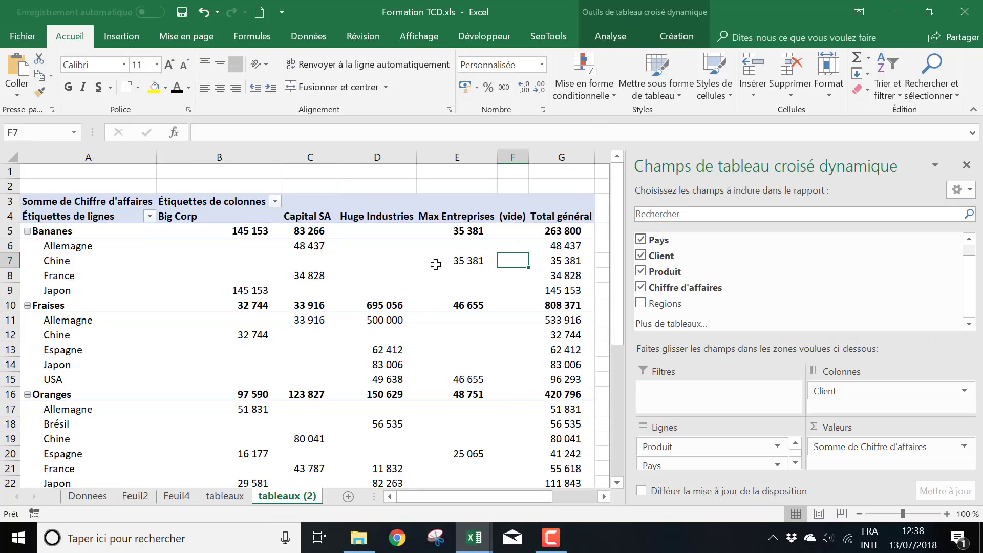
# - Close the pivot table field list and display it again using the pivot analysis display options
pyautogui.moveTo(378, 244)
pyautogui.click(671, 38)
pyautogui.click(609, 42)
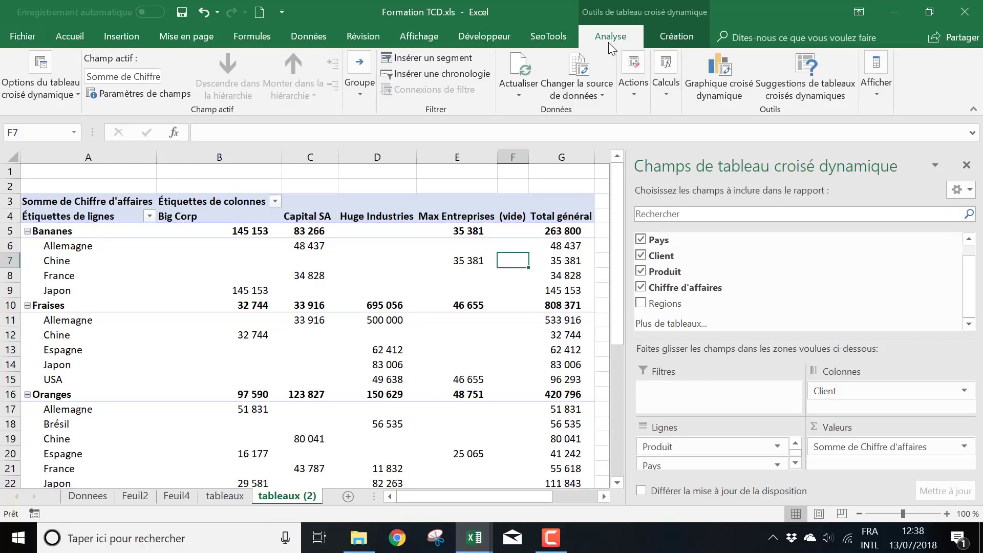
pyautogui.click(966, 164)
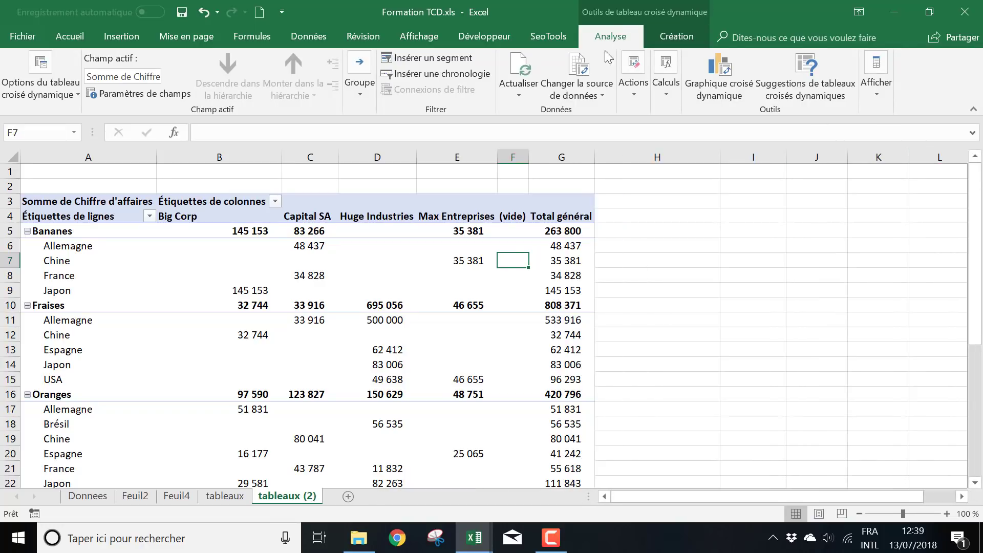
pyautogui.click(878, 88)
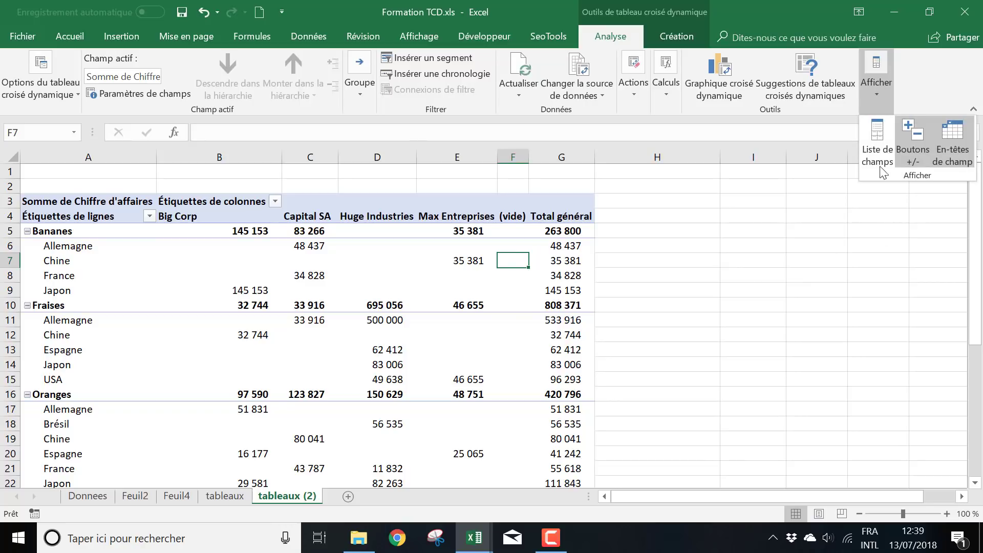
pyautogui.click(876, 148)
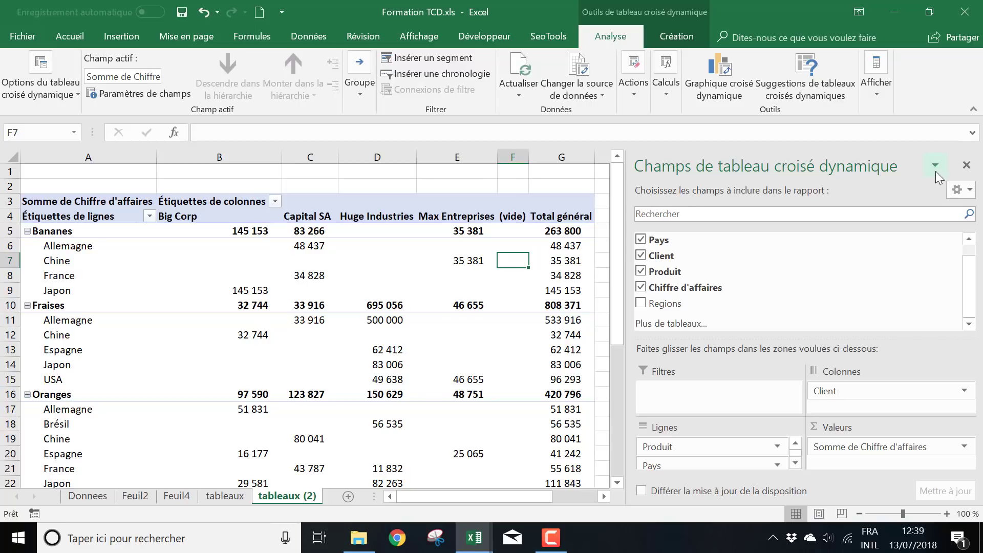
# - Close the pivot table field list and turn off the +/- buttons beside the row groups
pyautogui.click(966, 167)
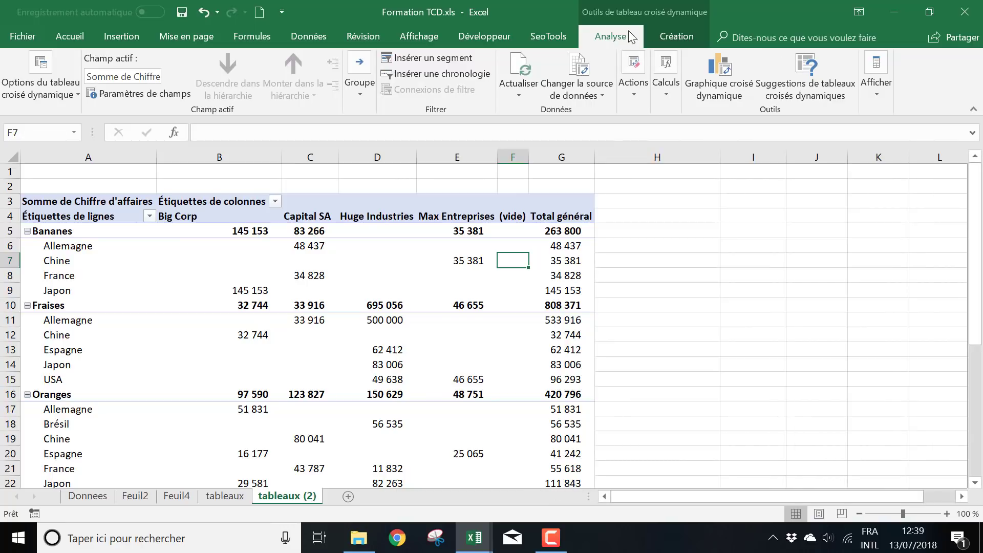
pyautogui.click(877, 72)
pyautogui.click(913, 148)
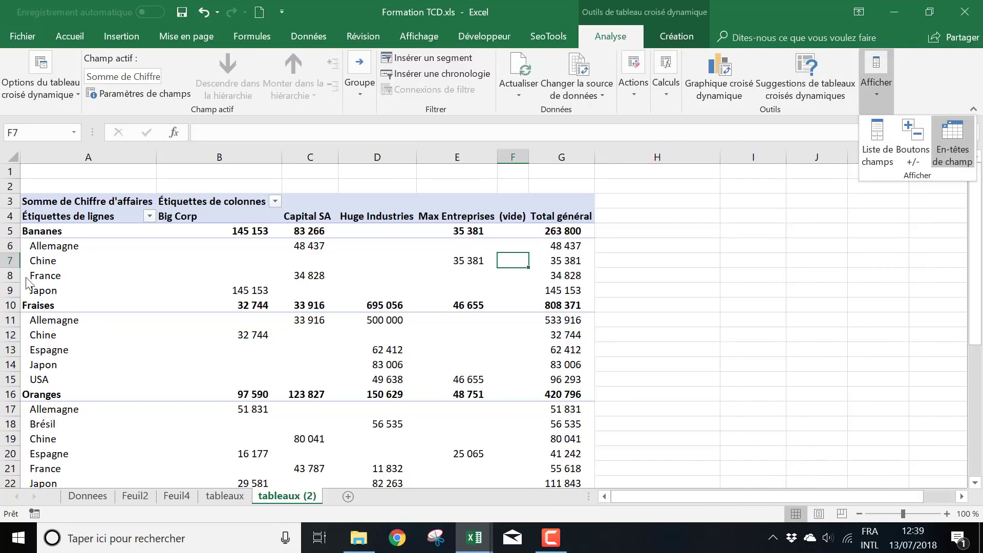
# - Turn the +/- buttons back on in the pivot table, and collapse and re-expand the Fraises group
pyautogui.click(928, 152)
pyautogui.click(28, 306)
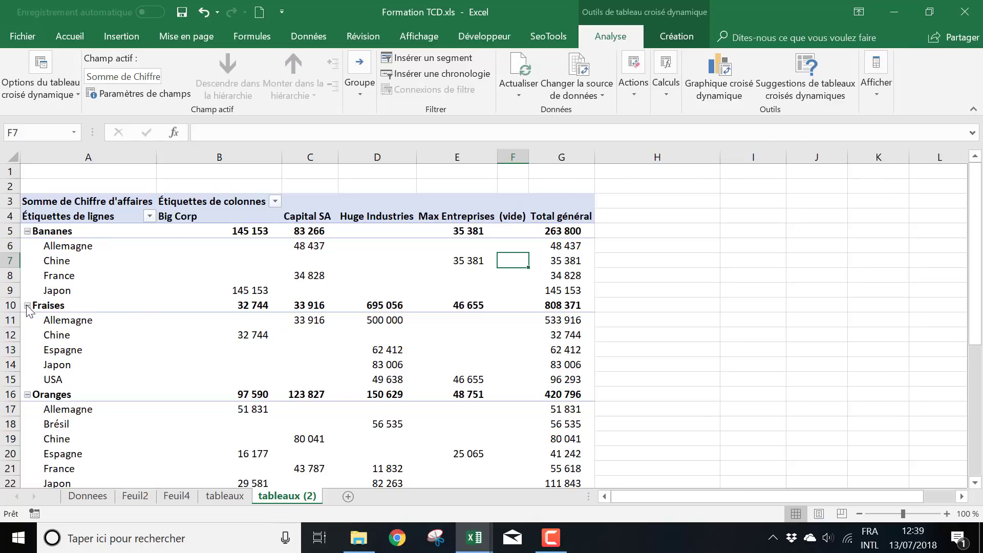
pyautogui.click(27, 306)
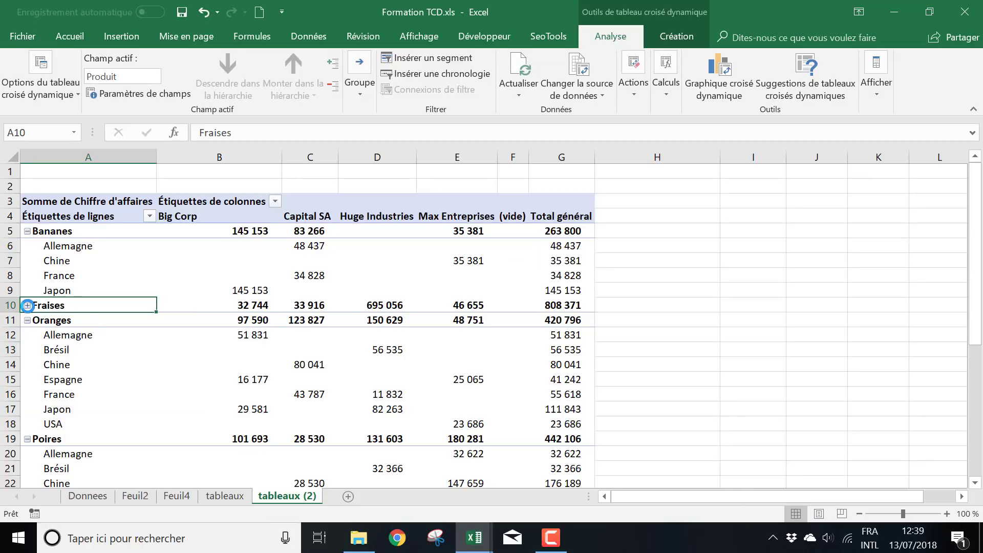
pyautogui.click(27, 306)
# - Replace the pivot table's column labels heading in cell B3 with Clients
pyautogui.click(880, 70)
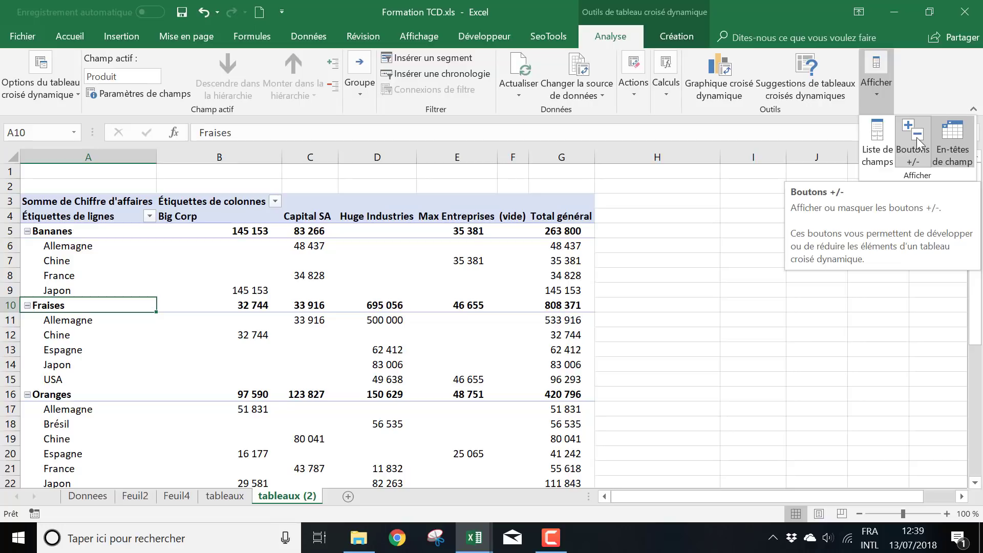
pyautogui.click(958, 143)
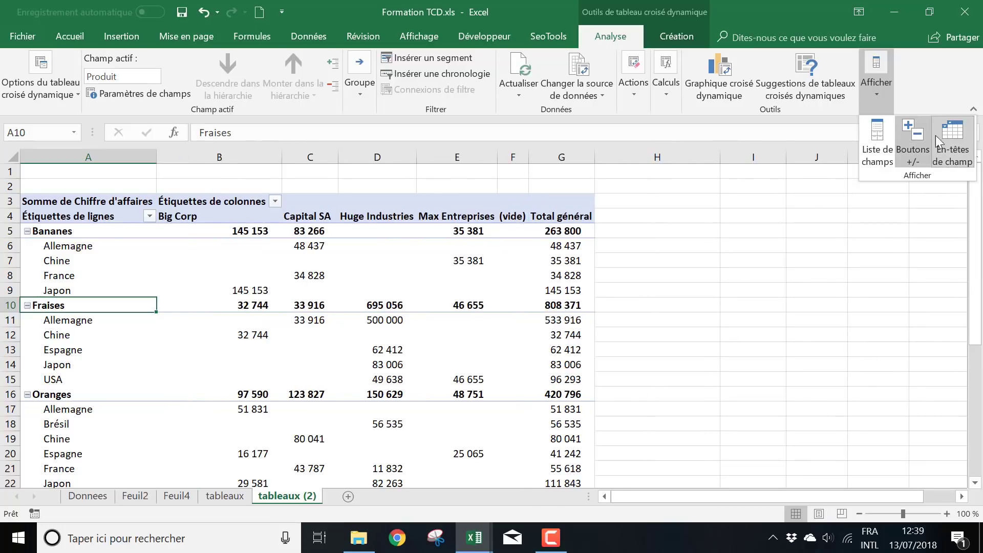
pyautogui.click(213, 201)
pyautogui.click(217, 203)
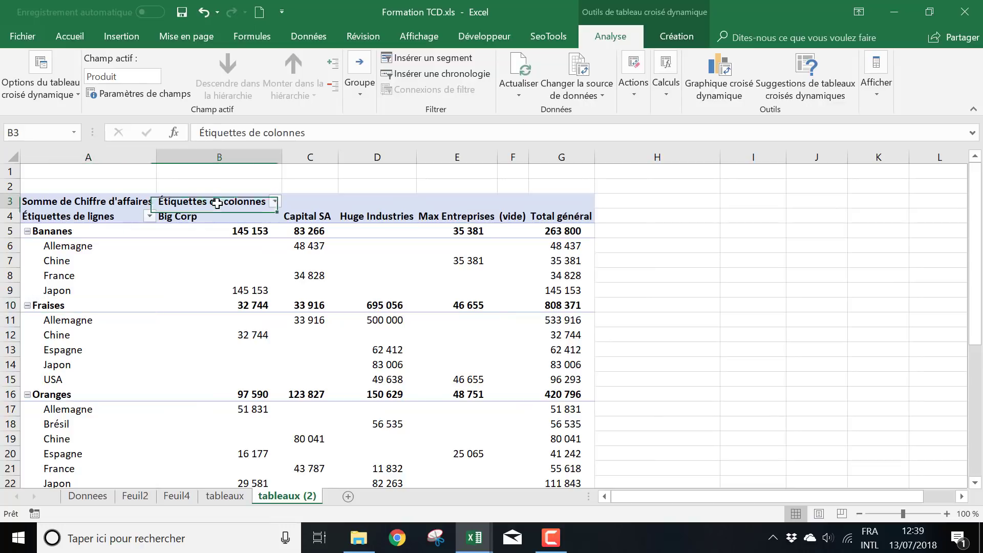
pyautogui.click(97, 215)
pyautogui.click(217, 203)
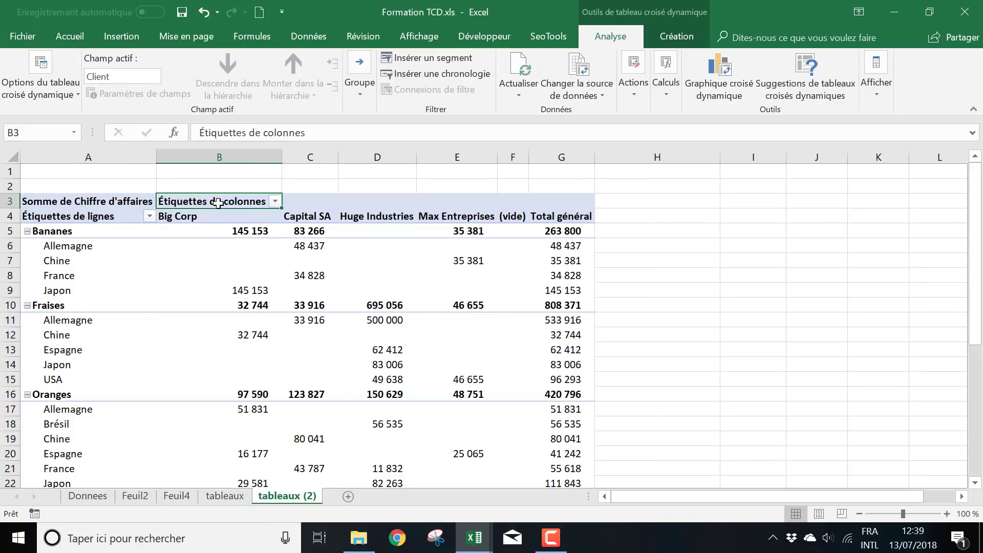
pyautogui.write('Clients')
pyautogui.press('Return')
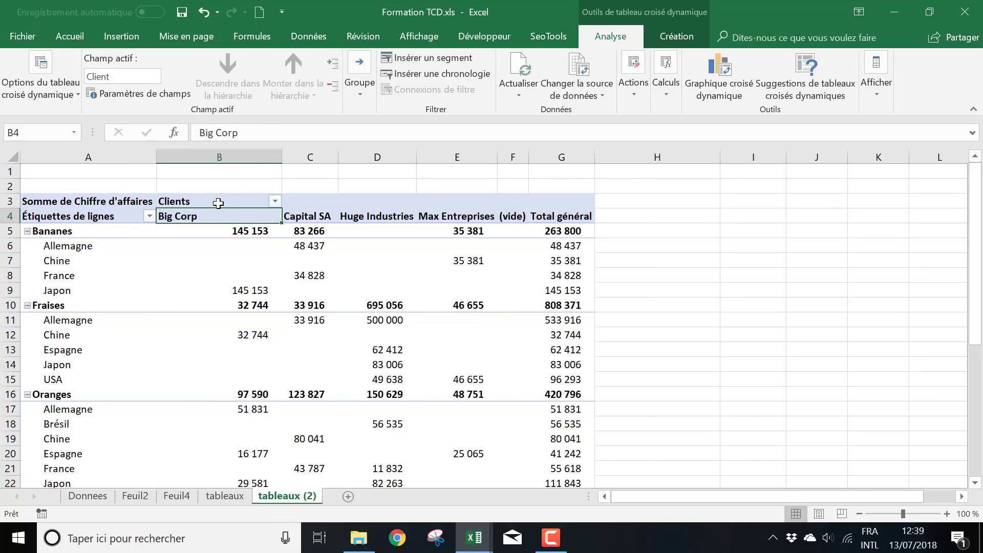
# - Replace the pivot table's row labels heading in cell A4 with Fruits
pyautogui.press('Left')
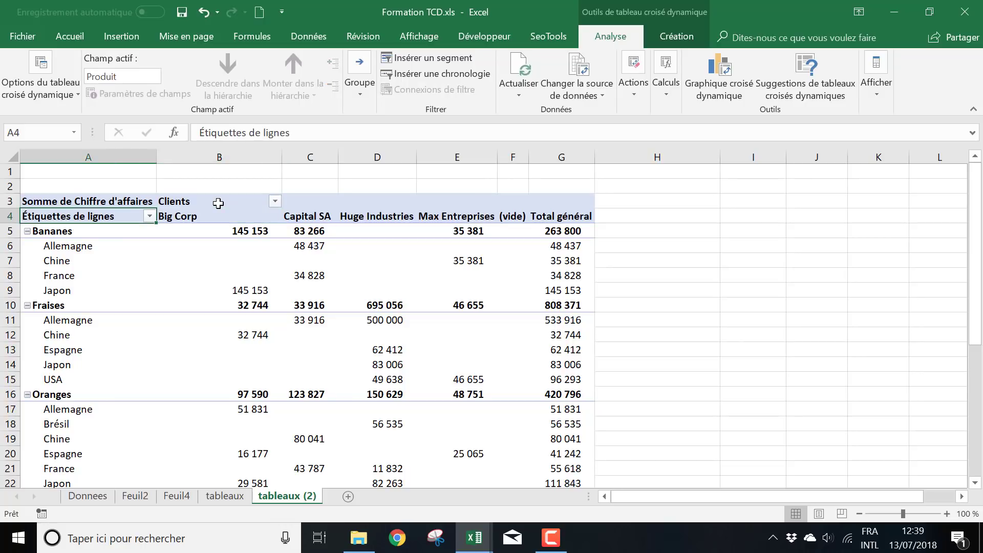
pyautogui.write('Fruits')
pyautogui.press('Return')
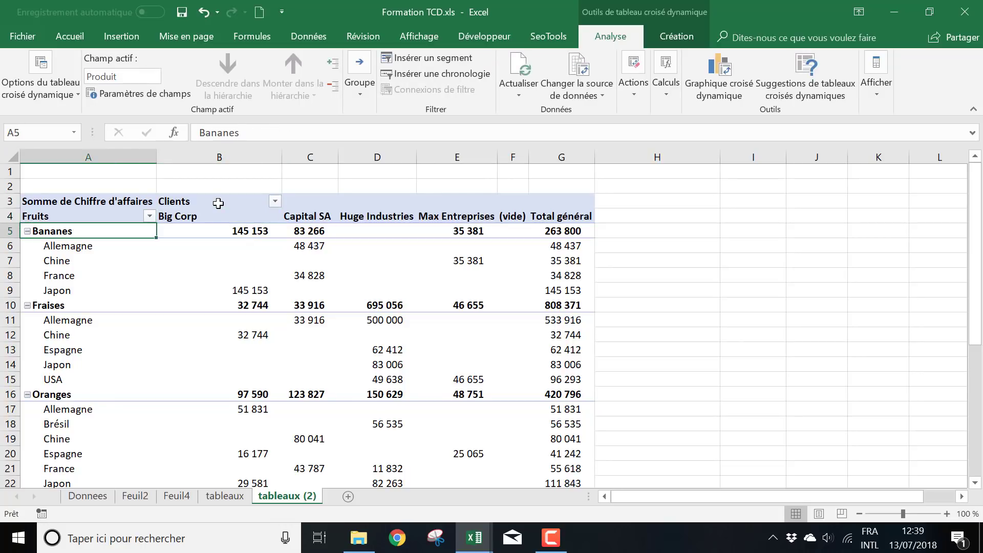
# - Hide the pivot table's field headers, show them again, and leave them hidden
pyautogui.click(224, 200)
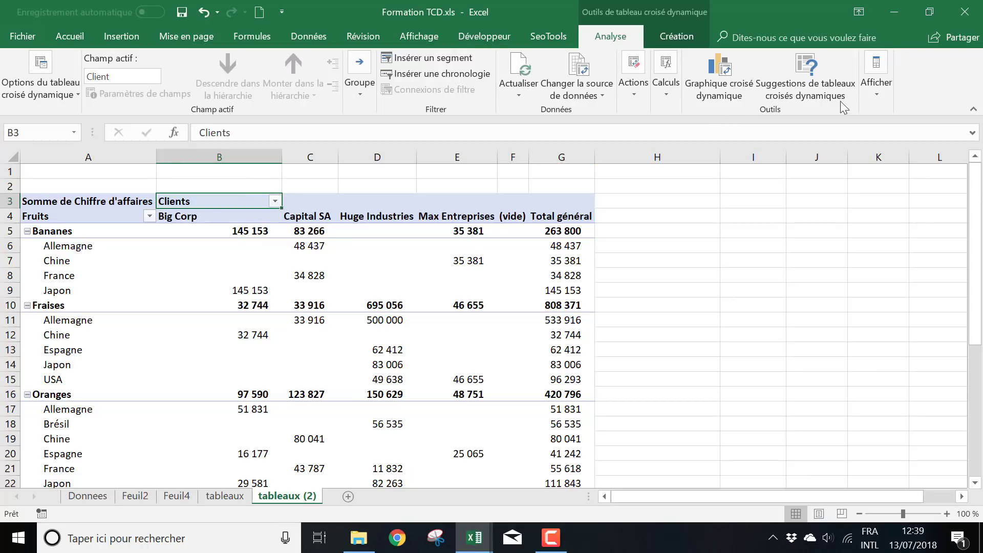
pyautogui.click(877, 76)
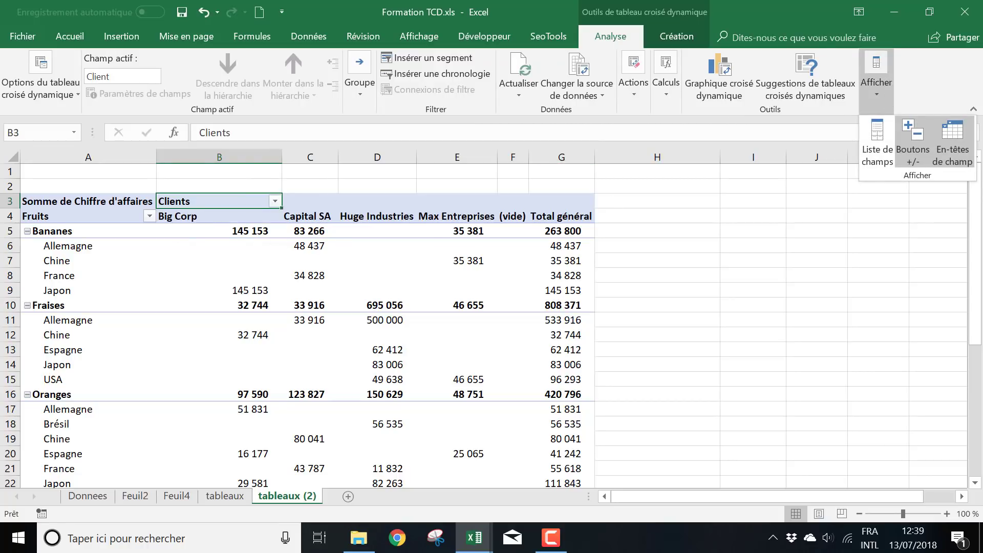
pyautogui.click(953, 146)
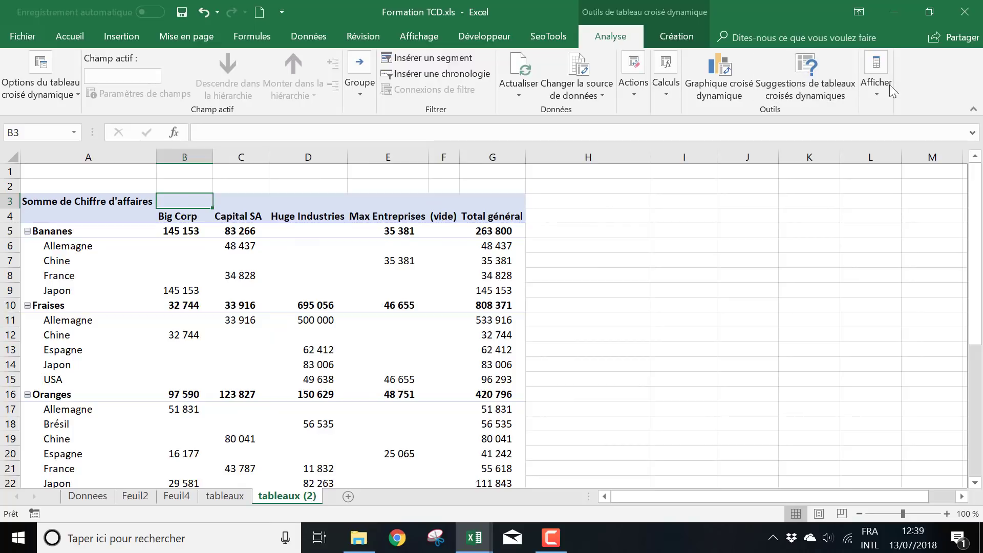
pyautogui.click(876, 80)
pyautogui.click(950, 143)
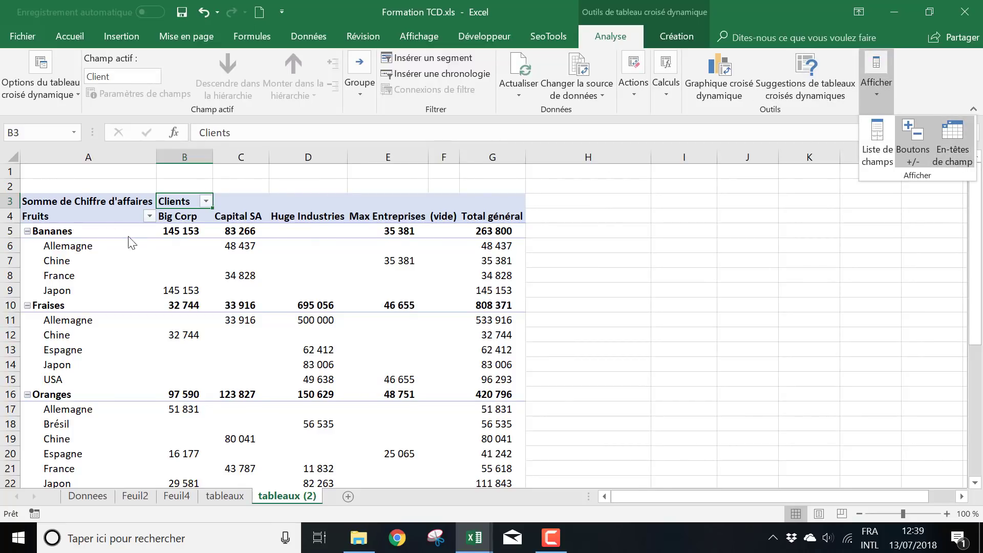
pyautogui.click(938, 162)
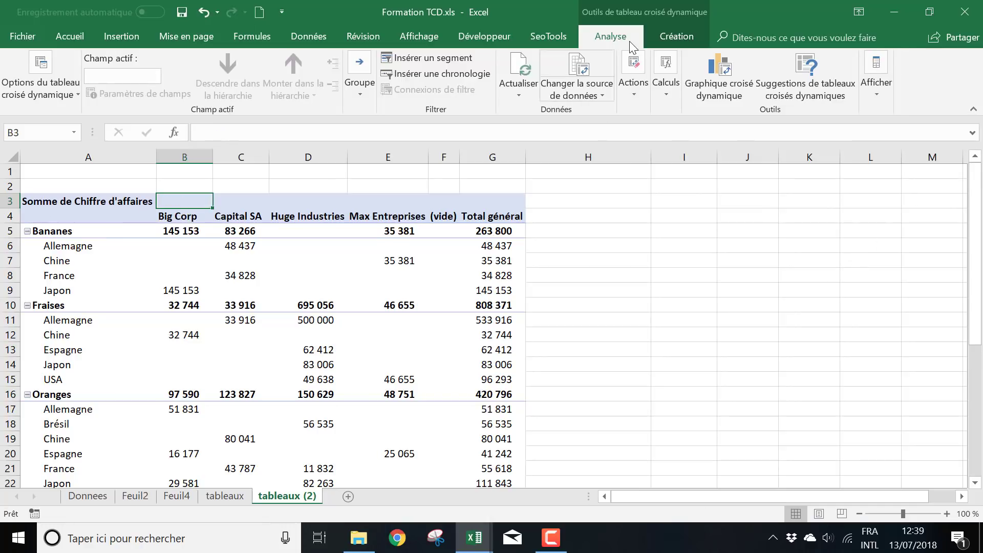
# - Hide all subtotals in the pivot table design and select cells B10:E10 on the Fraises row
pyautogui.click(676, 36)
pyautogui.click(284, 250)
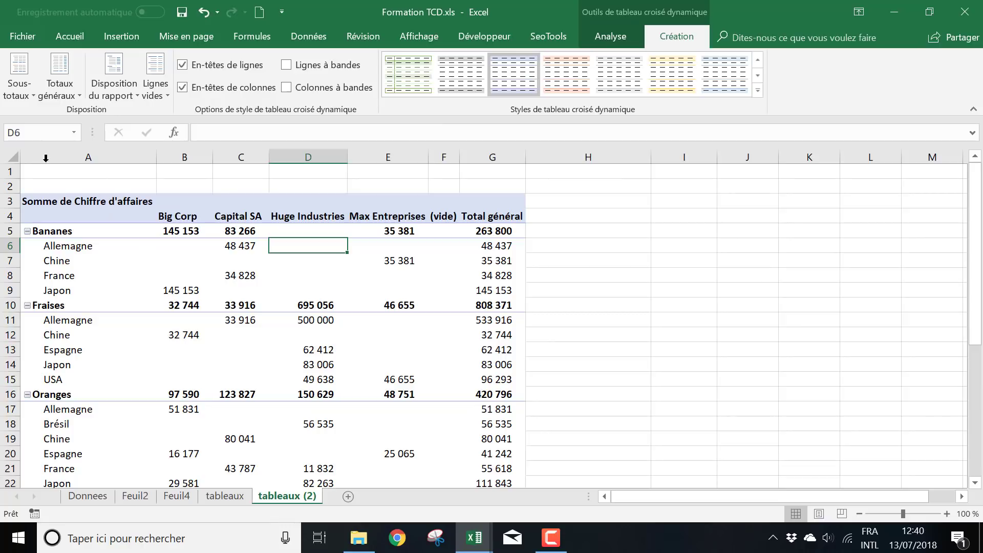
pyautogui.click(24, 91)
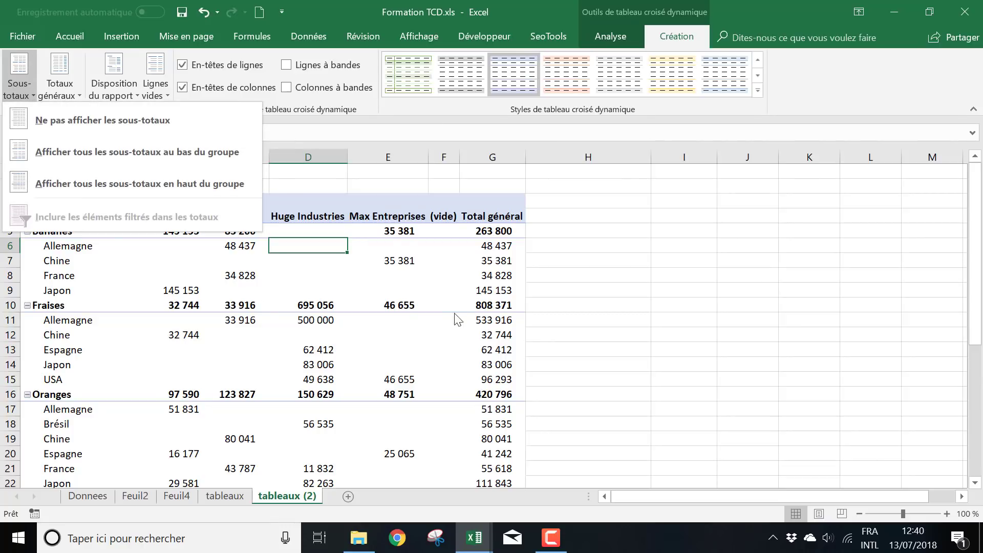
pyautogui.click(179, 130)
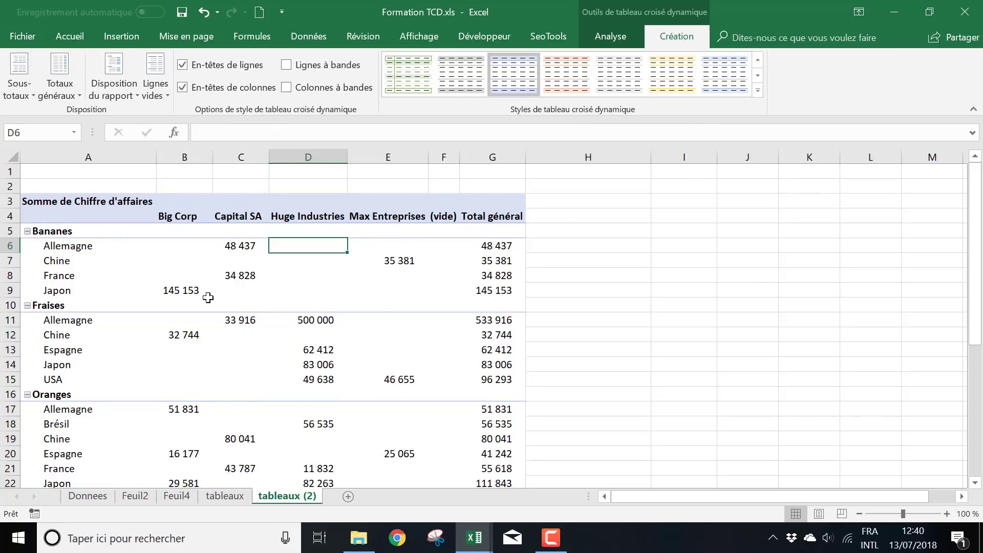
pyautogui.moveTo(184, 305); pyautogui.dragTo(428, 302)
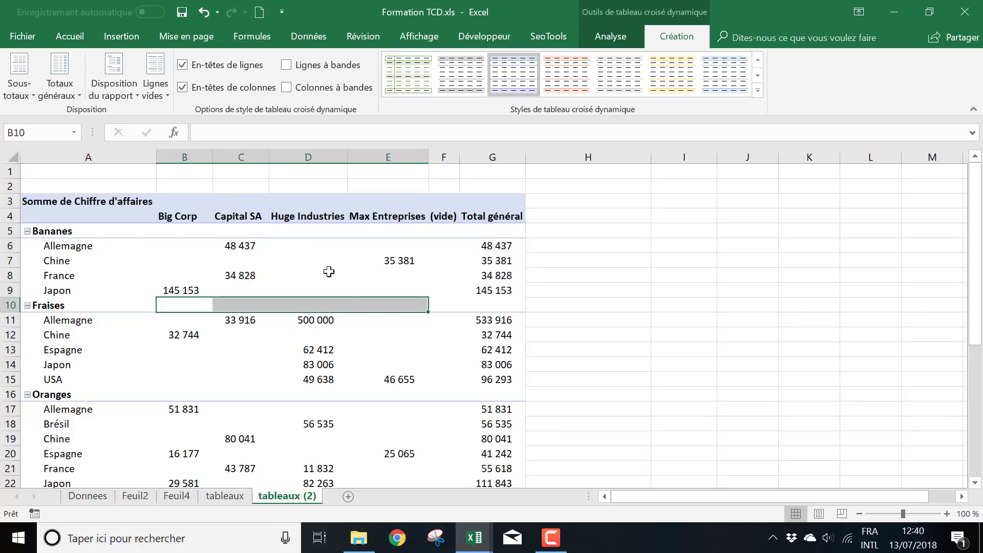
# - Display the subtotals at the top of each group, switch them to the bottom, and review the fruit totals
pyautogui.click(20, 82)
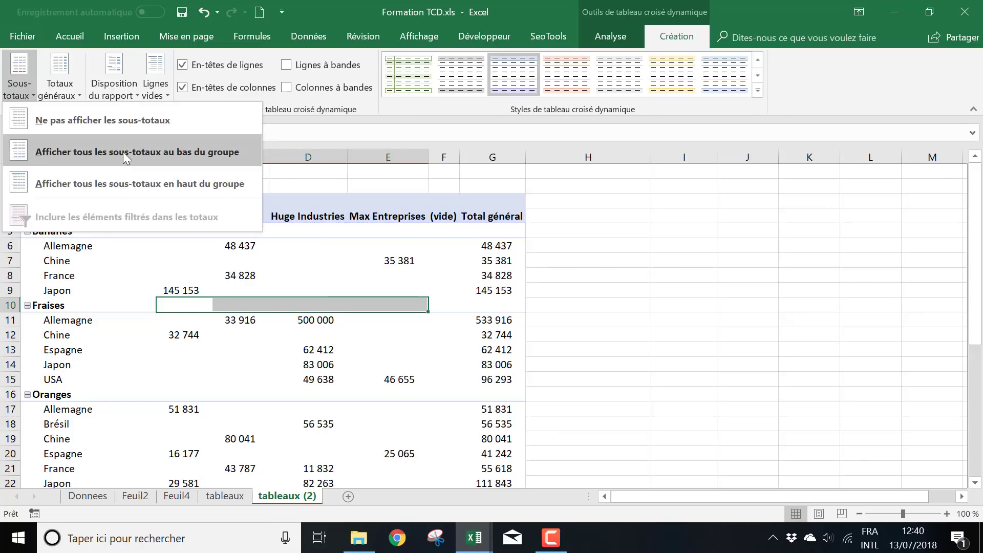
pyautogui.click(133, 189)
pyautogui.click(31, 98)
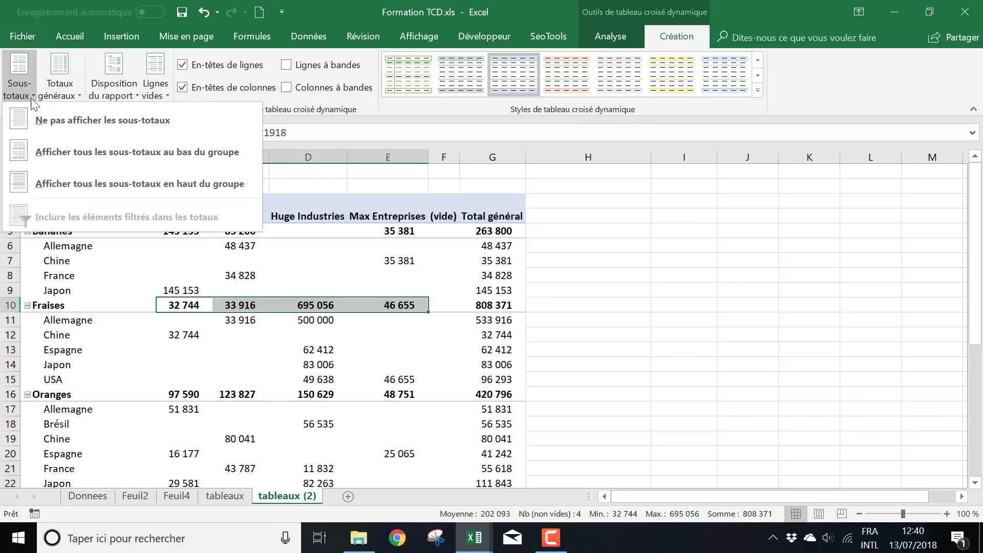
pyautogui.click(73, 152)
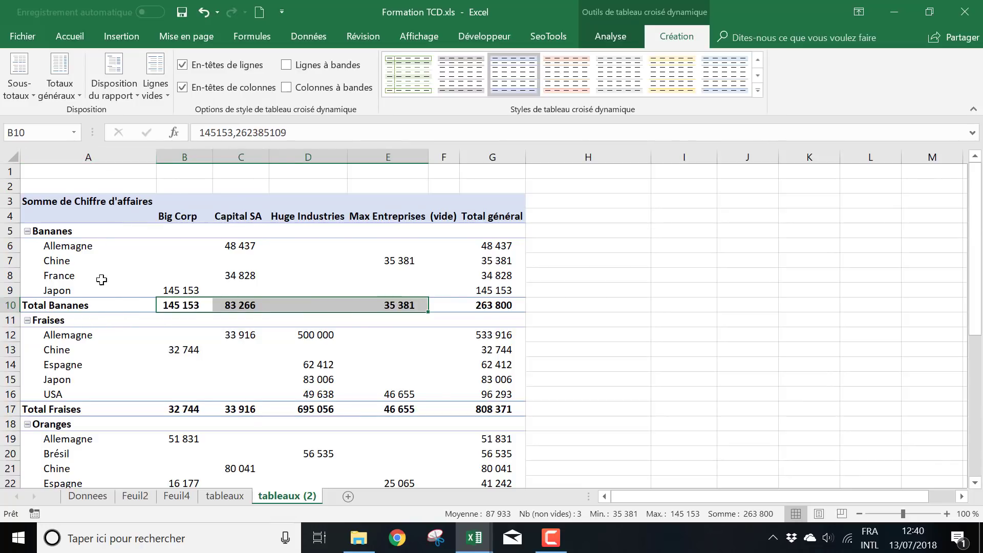
pyautogui.scroll(-2, 149, 289)
pyautogui.scroll(-2, 149, 290)
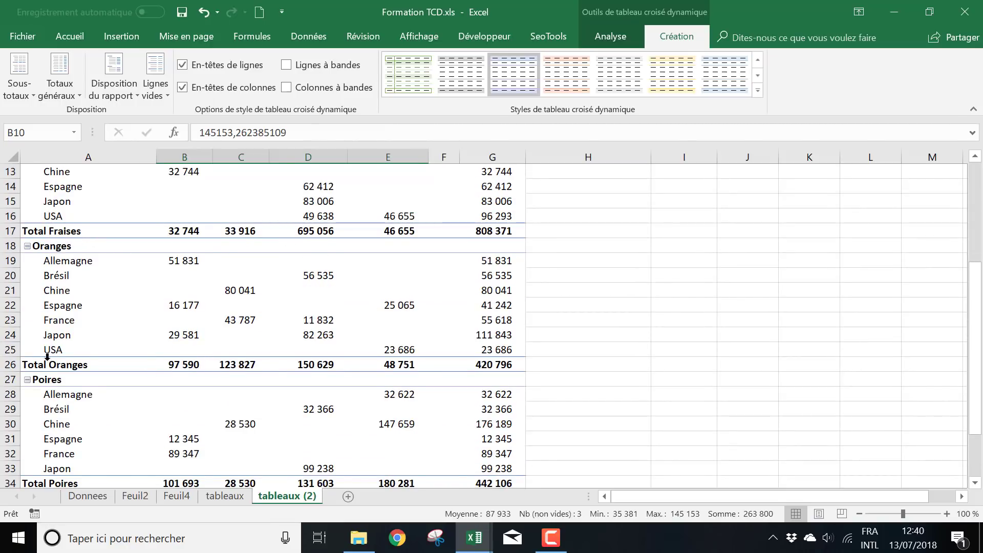
pyautogui.scroll(3, 47, 357)
# - Display all subtotals at the top of each group and select cell H8 outside the pivot table
pyautogui.click(13, 105)
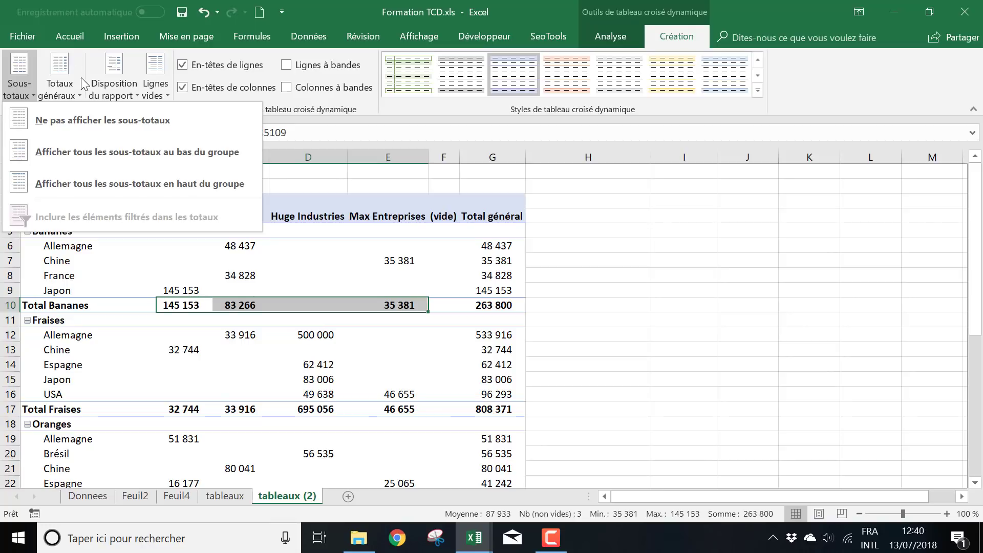
pyautogui.click(112, 187)
pyautogui.click(145, 232)
pyautogui.moveTo(145, 233); pyautogui.dragTo(392, 230)
pyautogui.click(617, 274)
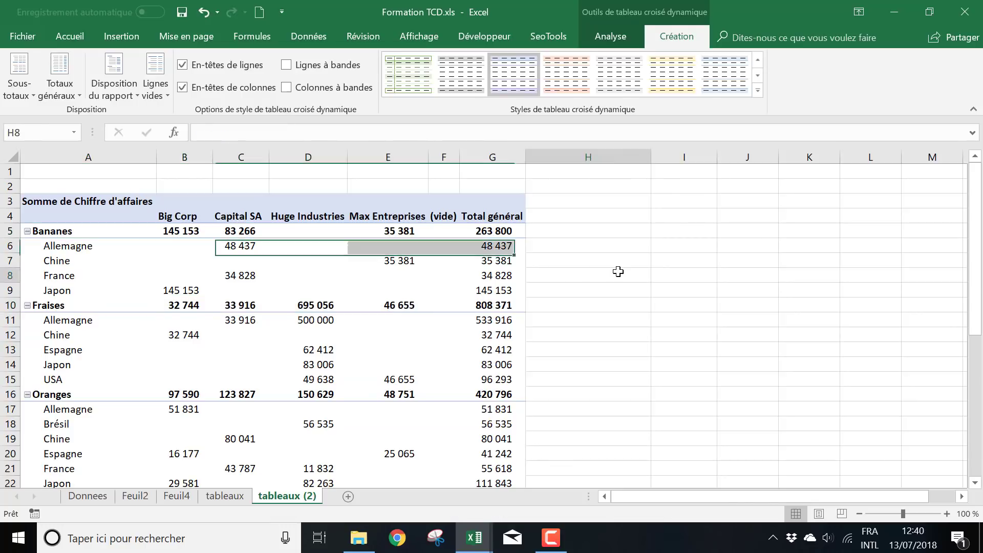
# - Select cell E6 in the pivot table, view the grand totals options, and examine the Total général row and column
pyautogui.click(388, 246)
pyautogui.click(676, 36)
pyautogui.click(72, 92)
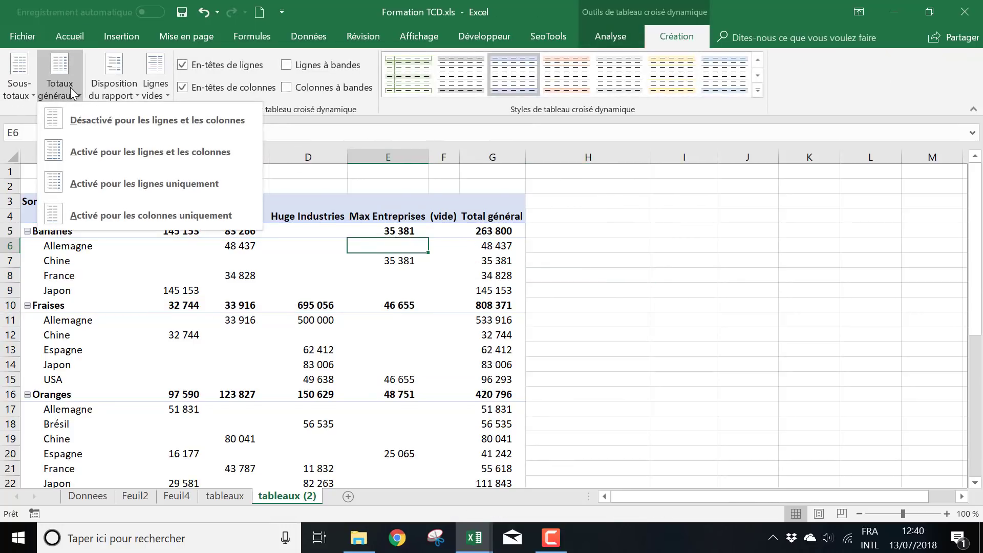
pyautogui.click(584, 247)
pyautogui.scroll(-2, 582, 247)
pyautogui.scroll(-5, 582, 247)
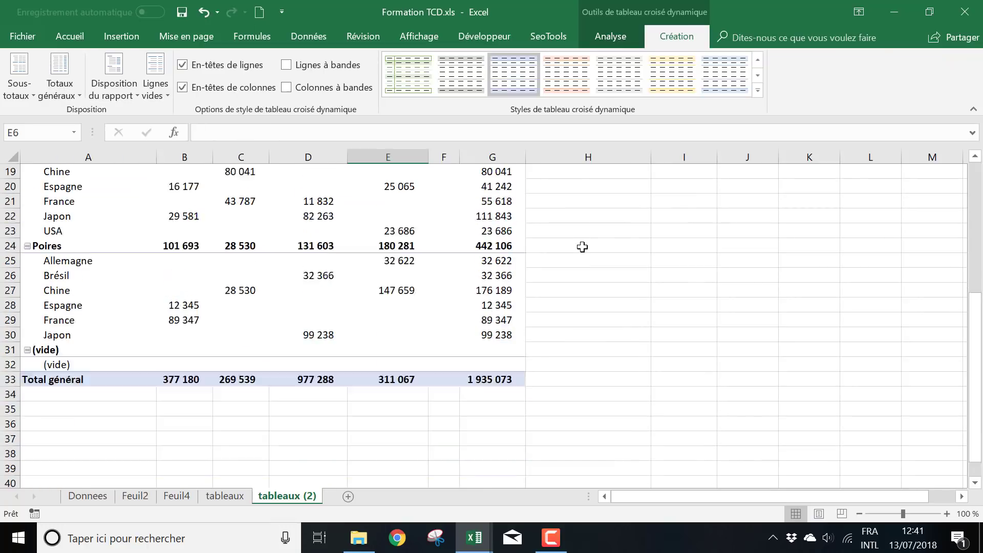
pyautogui.scroll(6, 490, 343)
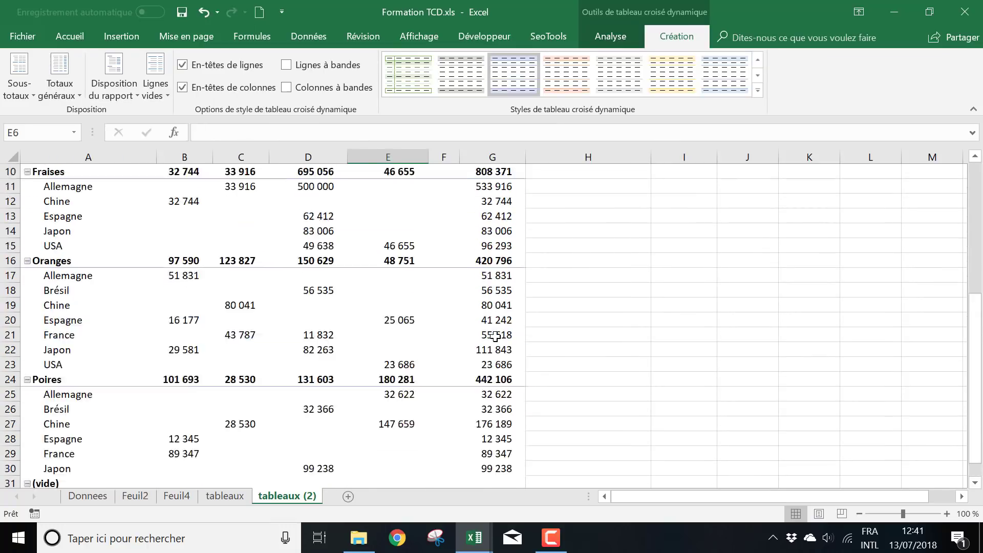
# - Turn off the grand totals for both rows and columns and check the end of the pivot table
pyautogui.click(59, 87)
pyautogui.click(111, 119)
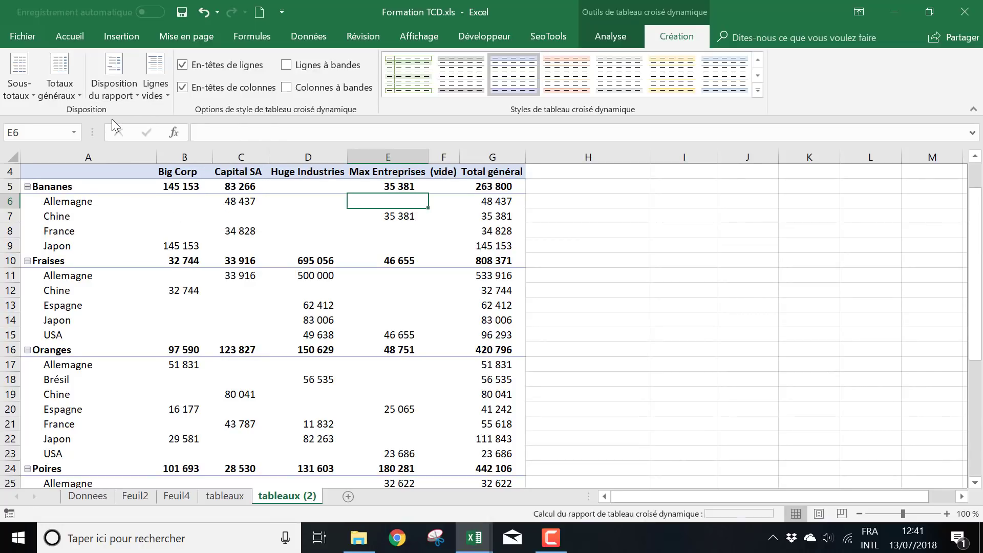
pyautogui.scroll(-5, 114, 252)
pyautogui.scroll(5, 115, 252)
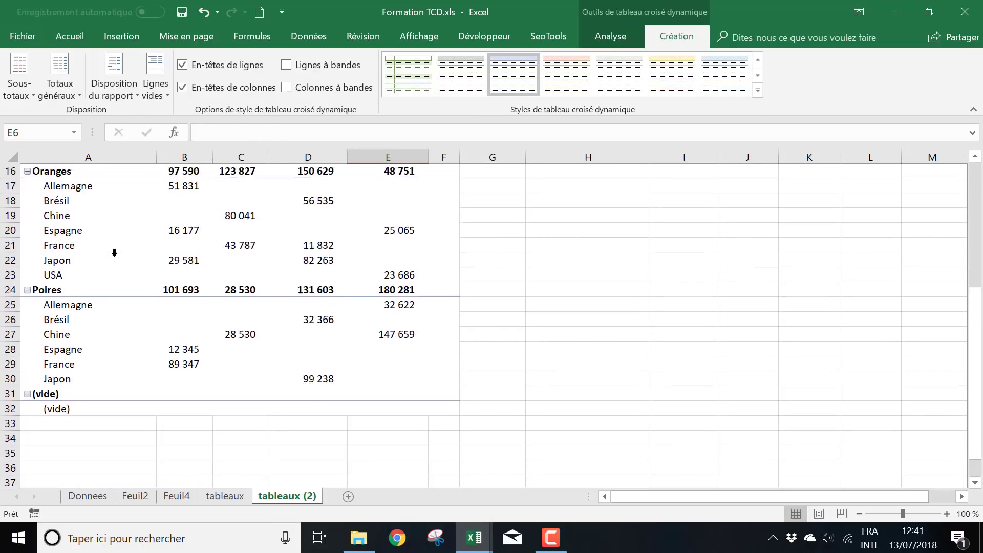
# - Turn on the grand totals for rows only and check the end of the pivot table
pyautogui.click(68, 77)
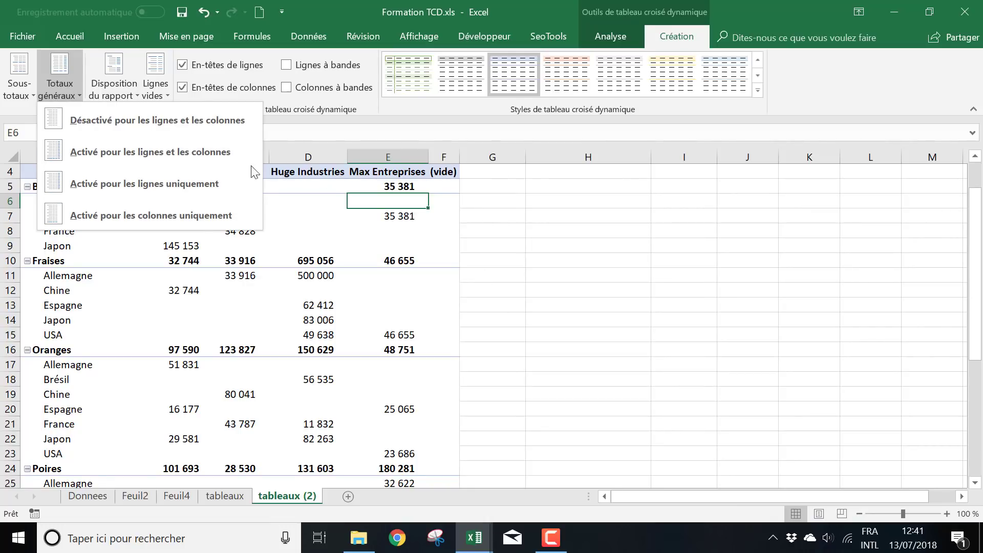
pyautogui.click(208, 185)
pyautogui.scroll(-4, 486, 360)
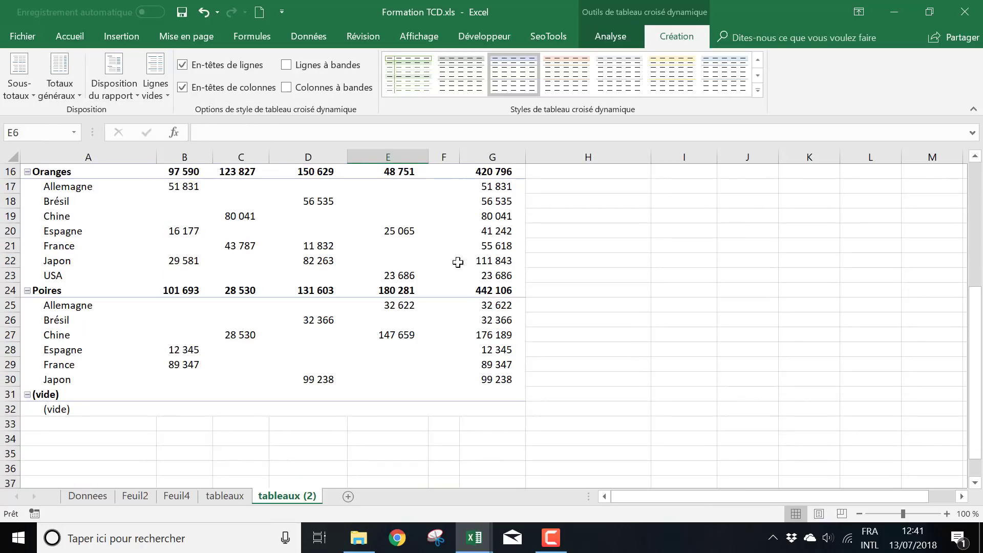
pyautogui.scroll(4, 486, 360)
# - Turn on the grand totals for both rows and columns and check the Total général row
pyautogui.click(67, 77)
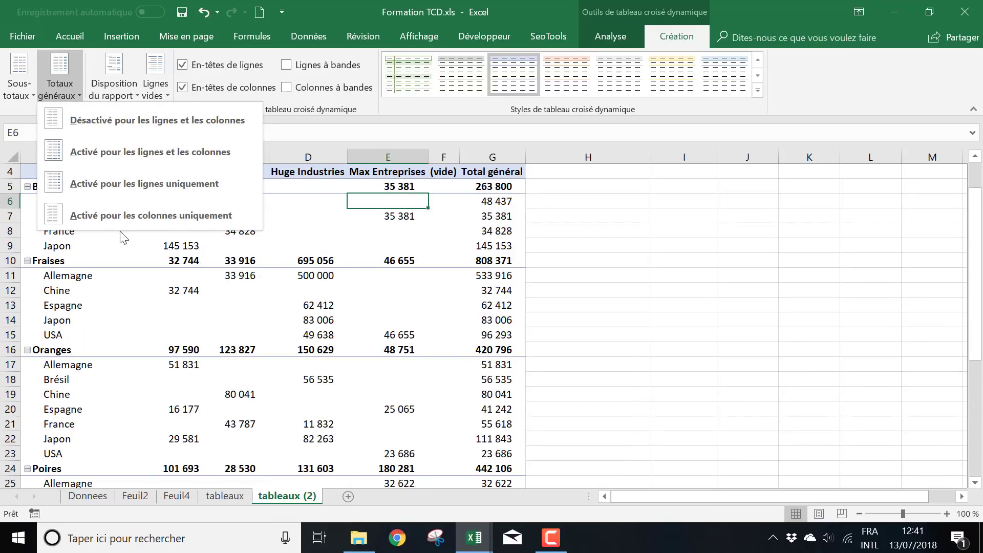
pyautogui.click(149, 147)
pyautogui.scroll(-4, 520, 270)
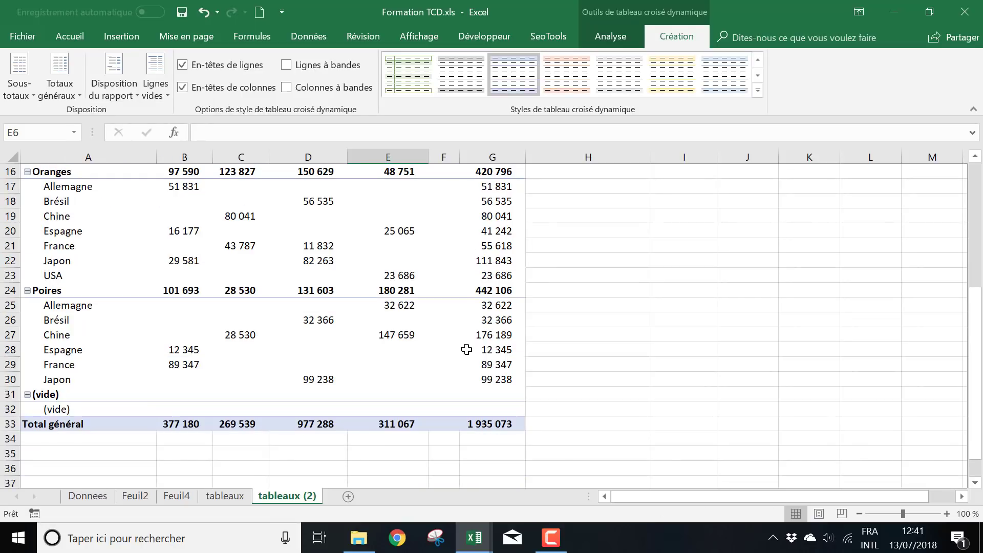
pyautogui.scroll(5, 466, 349)
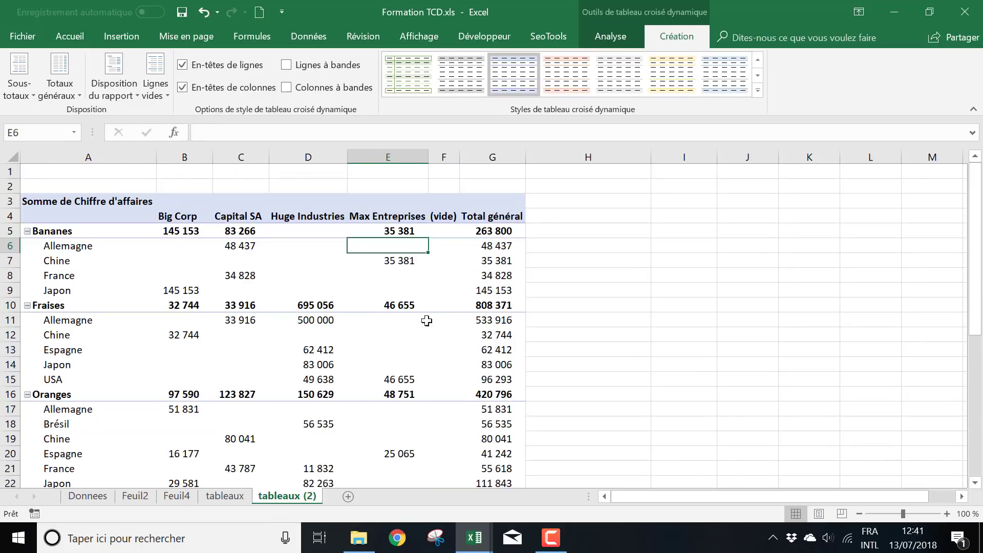
# - Examine the report layout options and the Bananes country labels in A6:A9, and display the pivot table in compact form
pyautogui.click(110, 87)
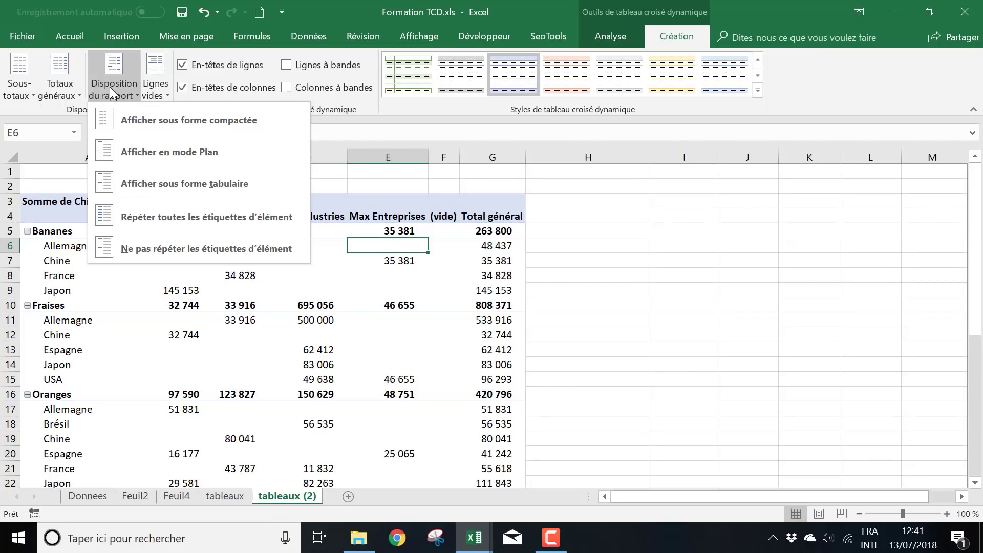
pyautogui.click(563, 317)
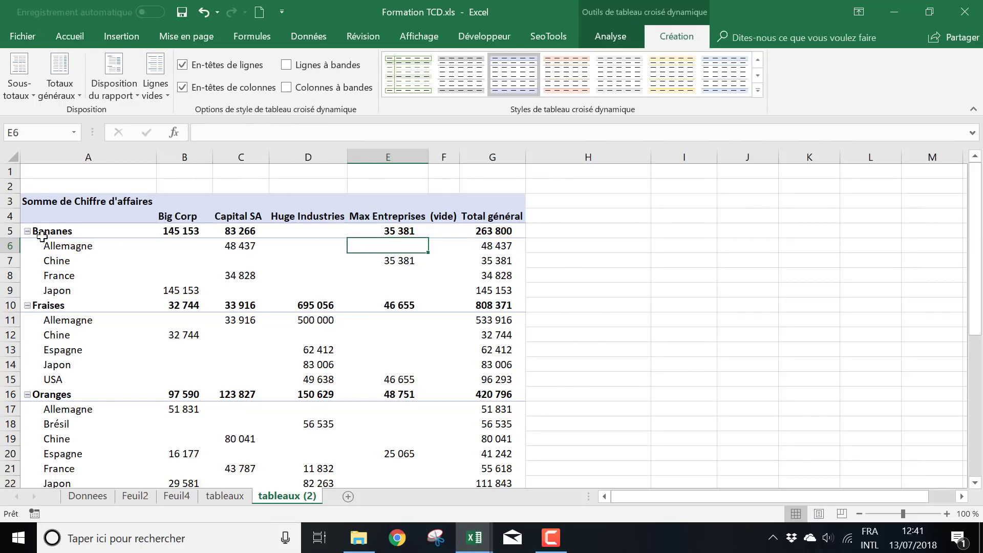
pyautogui.click(50, 231)
pyautogui.click(76, 244)
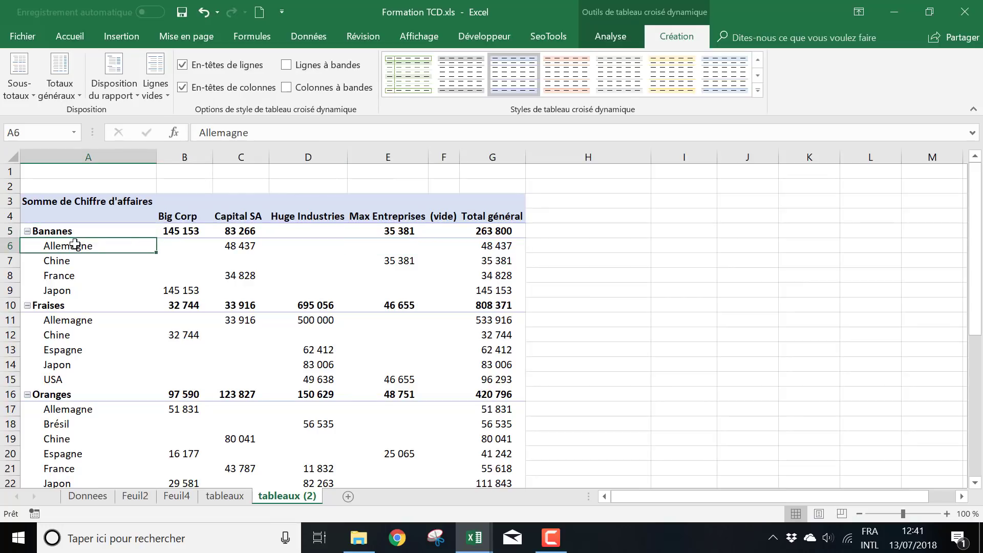
pyautogui.moveTo(75, 244)
pyautogui.mouseDown()
pyautogui.moveTo(58, 289)
pyautogui.moveTo(71, 245)
pyautogui.mouseUp()
pyautogui.click(70, 155)
pyautogui.click(67, 233)
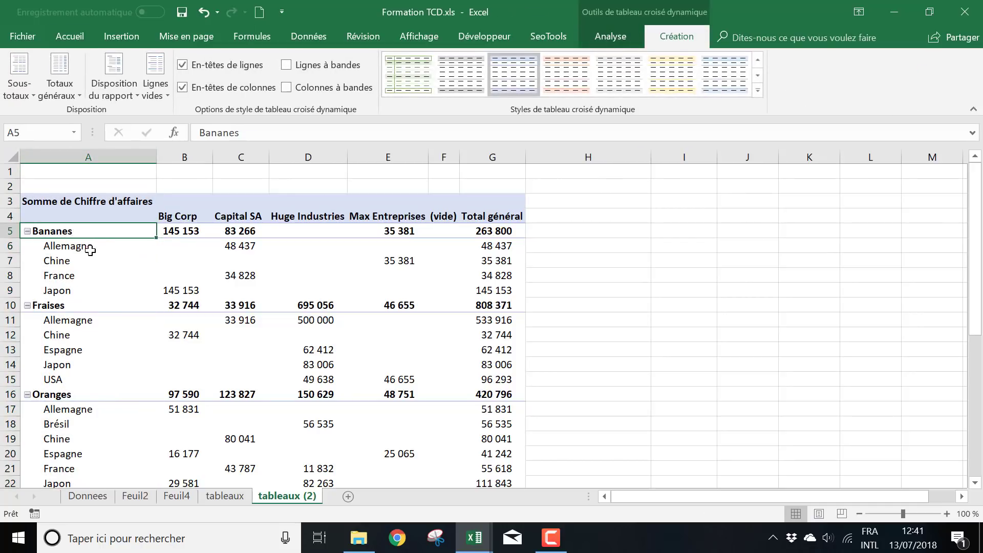
pyautogui.moveTo(92, 250); pyautogui.dragTo(88, 287)
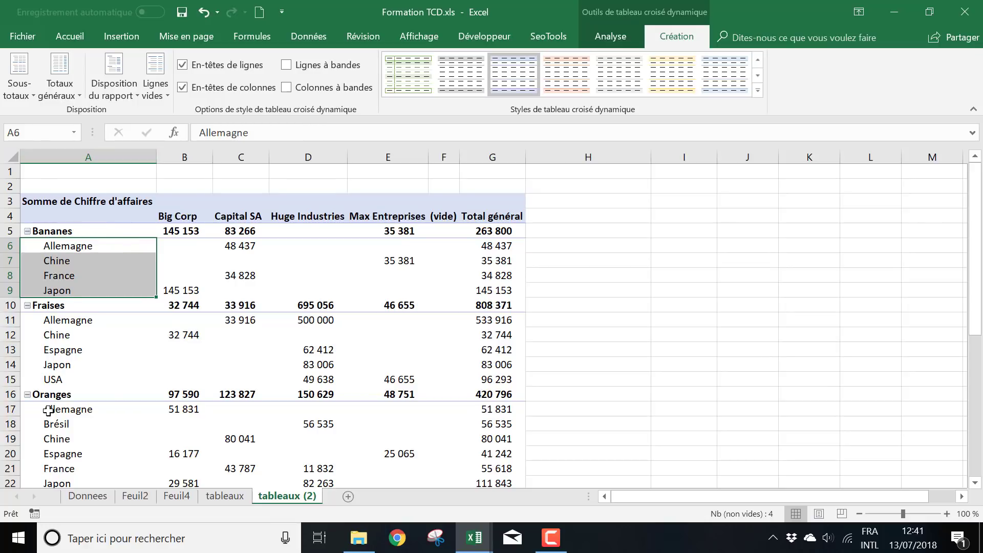
pyautogui.click(123, 91)
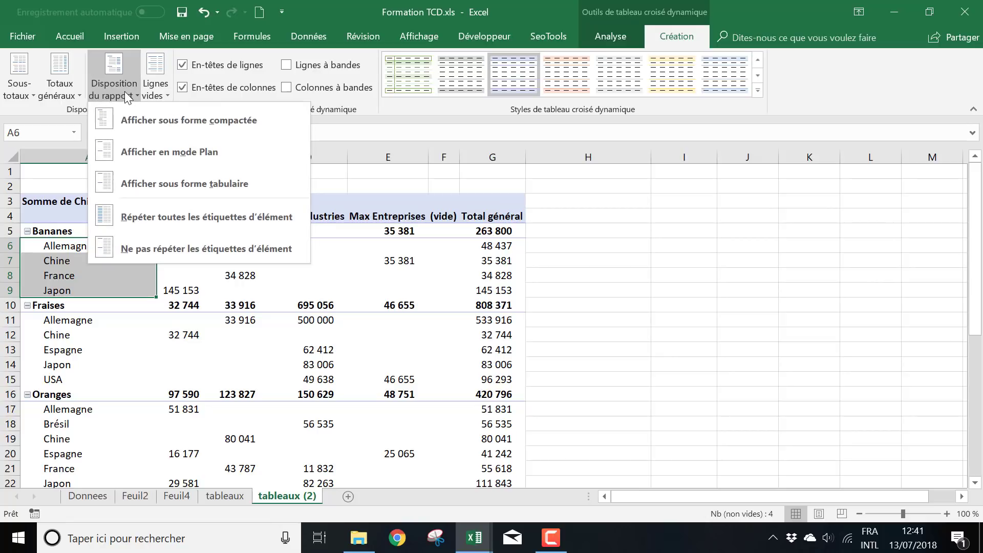
pyautogui.click(189, 118)
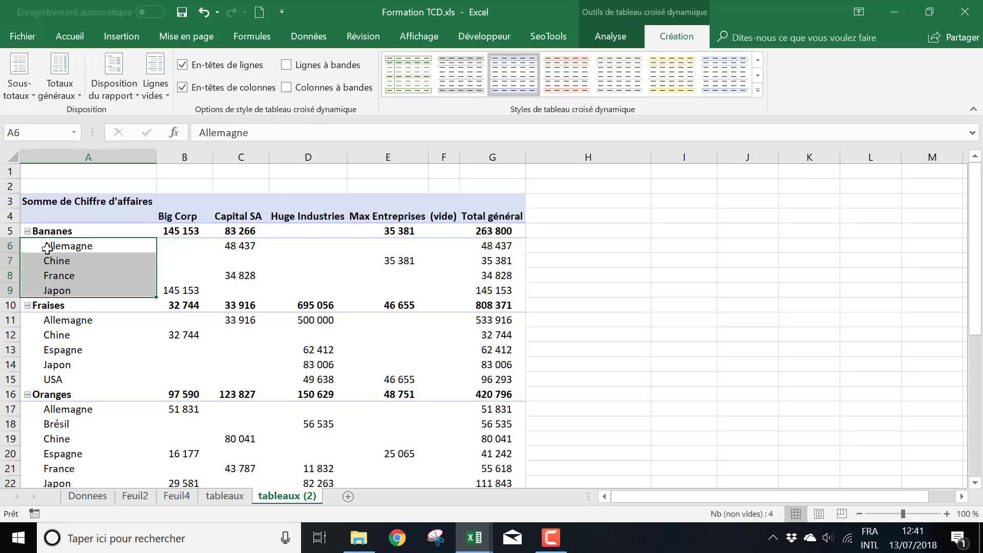
# - Display the pivot table in outline form and examine the Bananes label and the Fraises countries in B11:B15
pyautogui.click(120, 71)
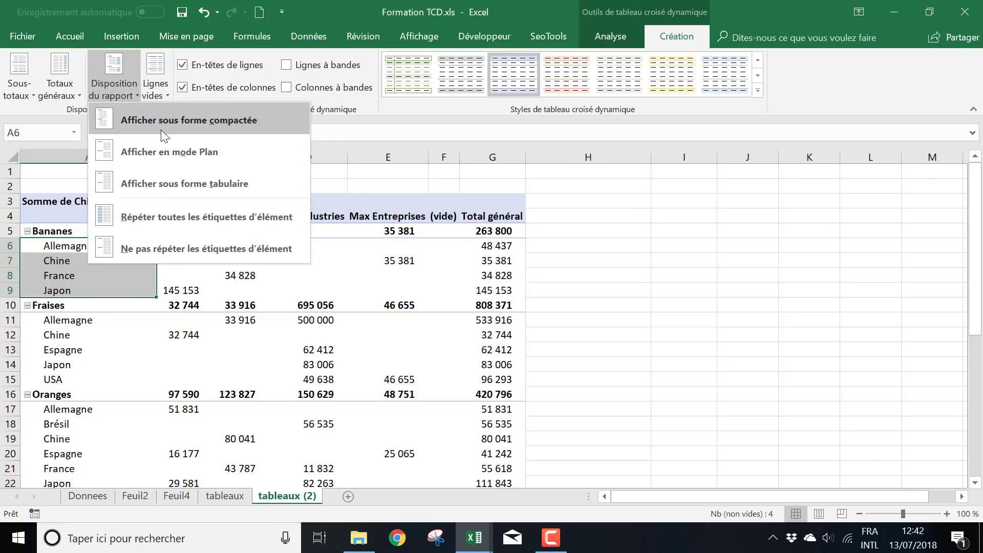
pyautogui.click(182, 152)
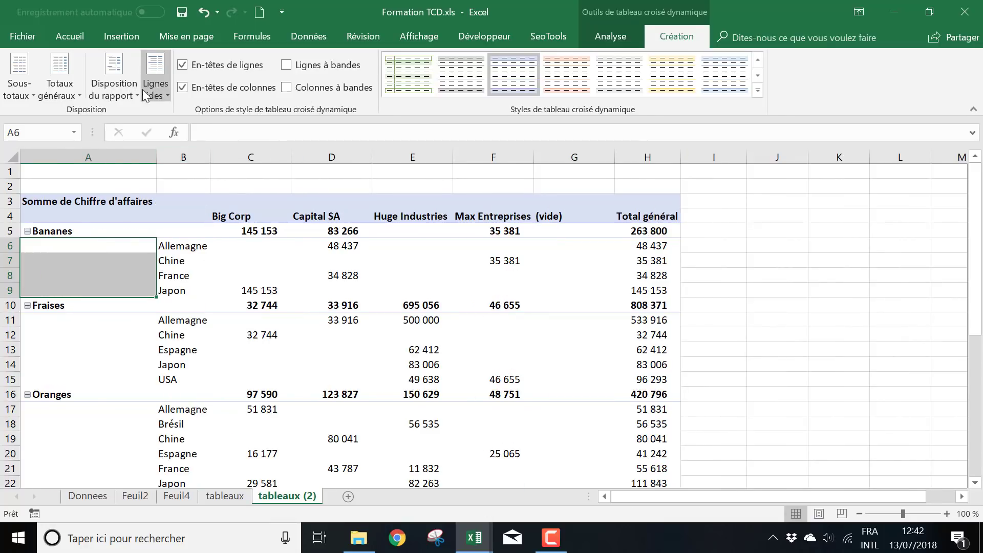
pyautogui.click(107, 77)
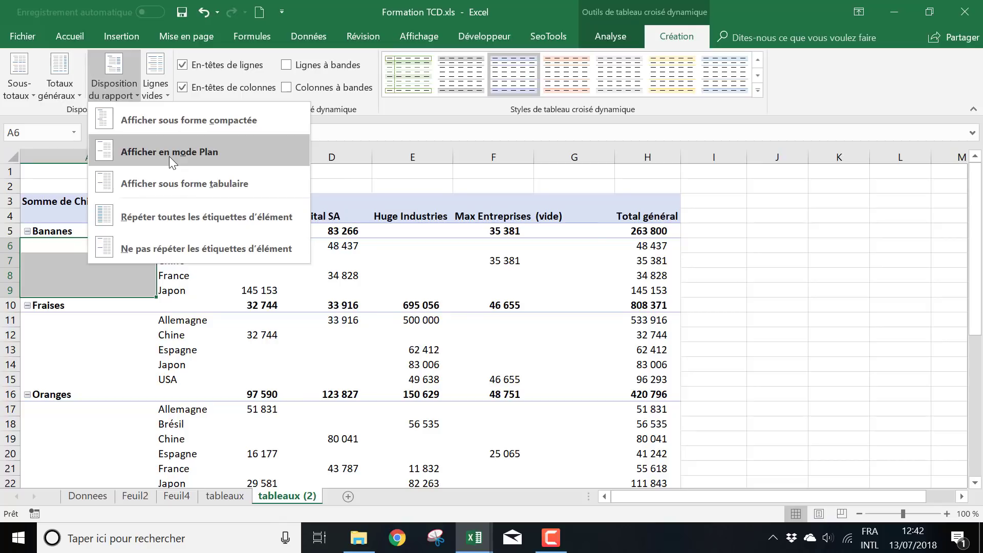
pyautogui.click(770, 258)
pyautogui.click(67, 231)
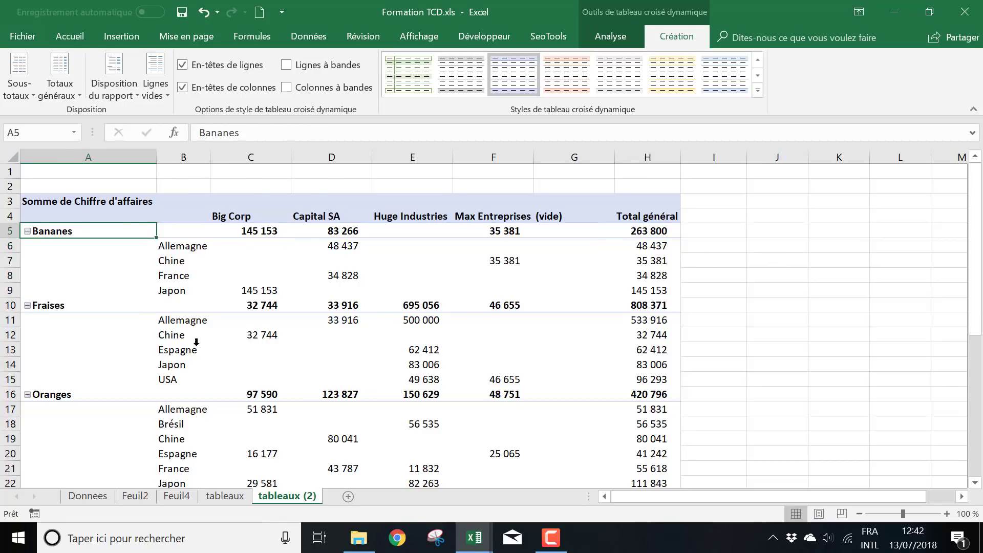
pyautogui.moveTo(192, 321); pyautogui.dragTo(194, 383)
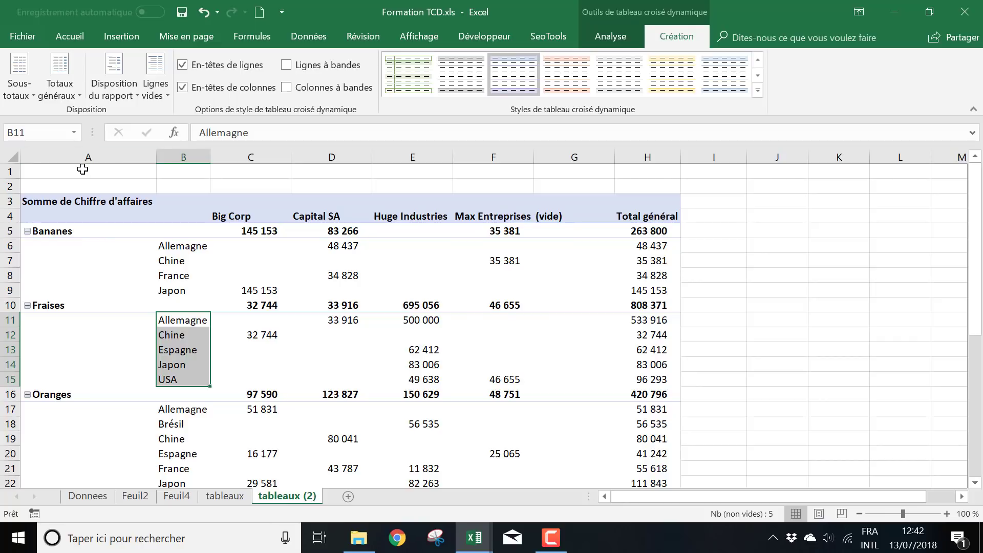
# - Display the pivot table in tabular form and select the Bananes detail rows B5:F8 to examine them
pyautogui.click(124, 91)
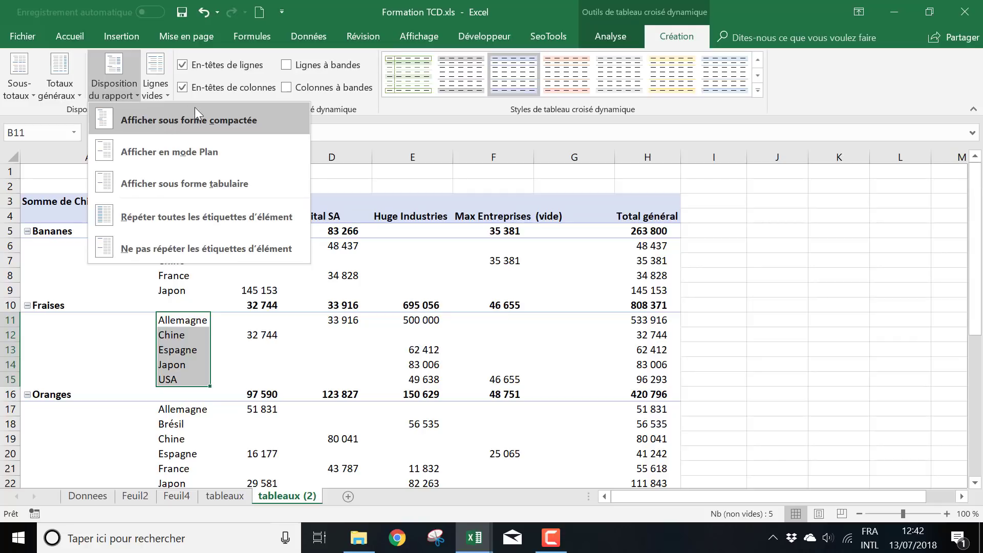
pyautogui.click(215, 183)
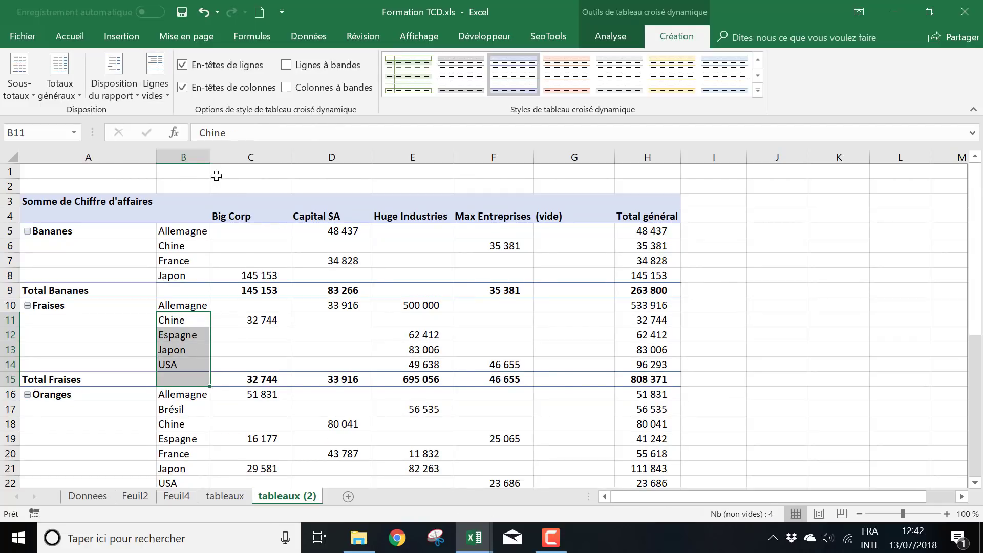
pyautogui.click(494, 277)
pyautogui.click(340, 262)
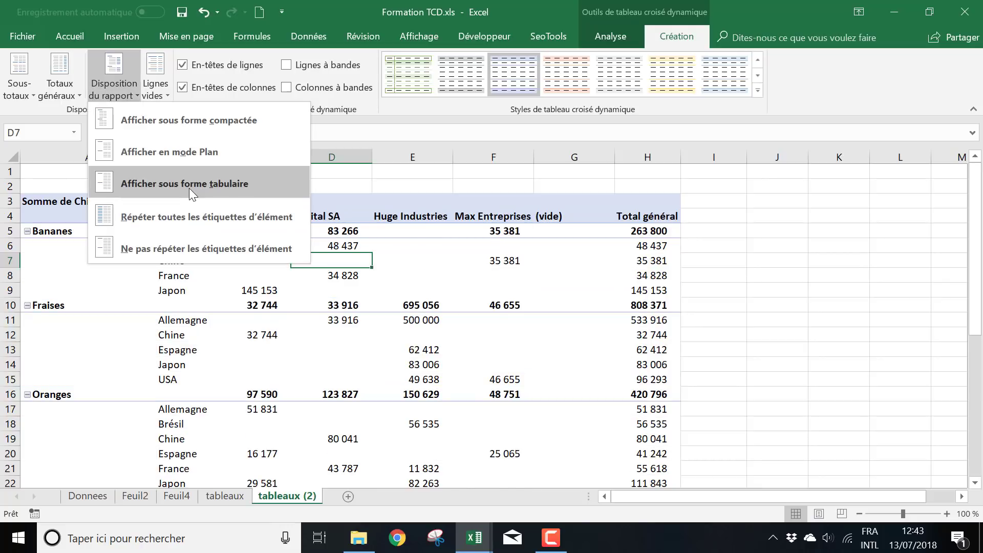
pyautogui.click(189, 189)
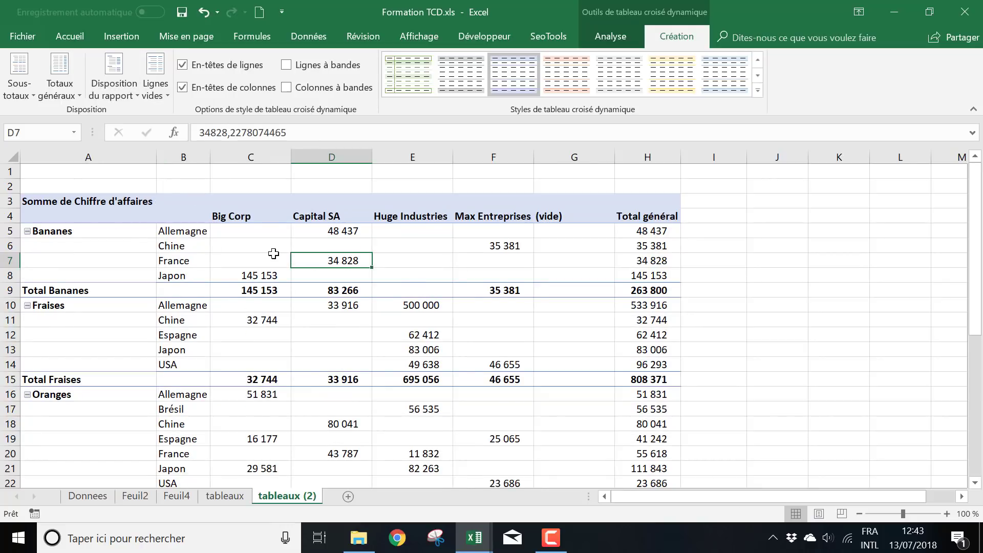
pyautogui.moveTo(174, 228); pyautogui.dragTo(488, 275)
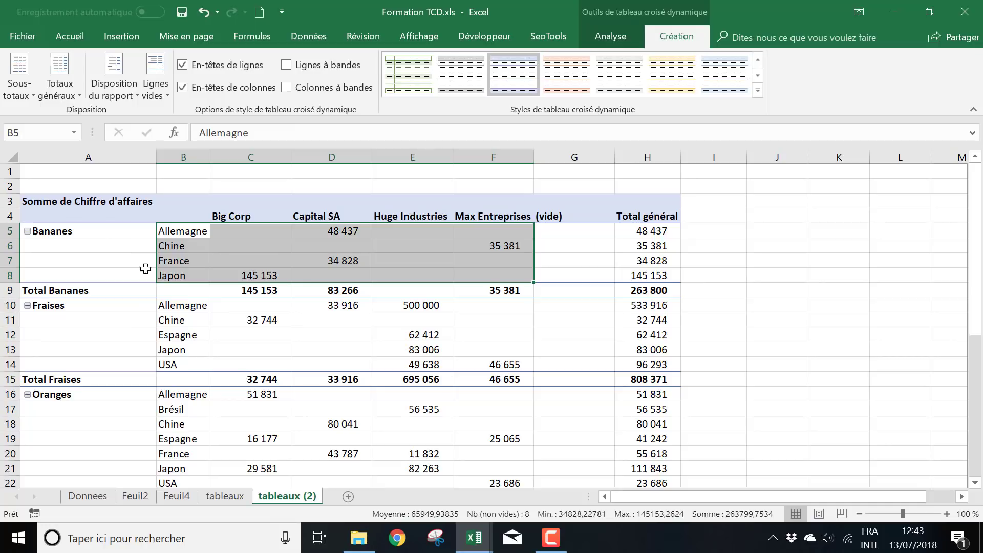
# - Switch the pivot table back to outline form and select cell E9
pyautogui.click(118, 91)
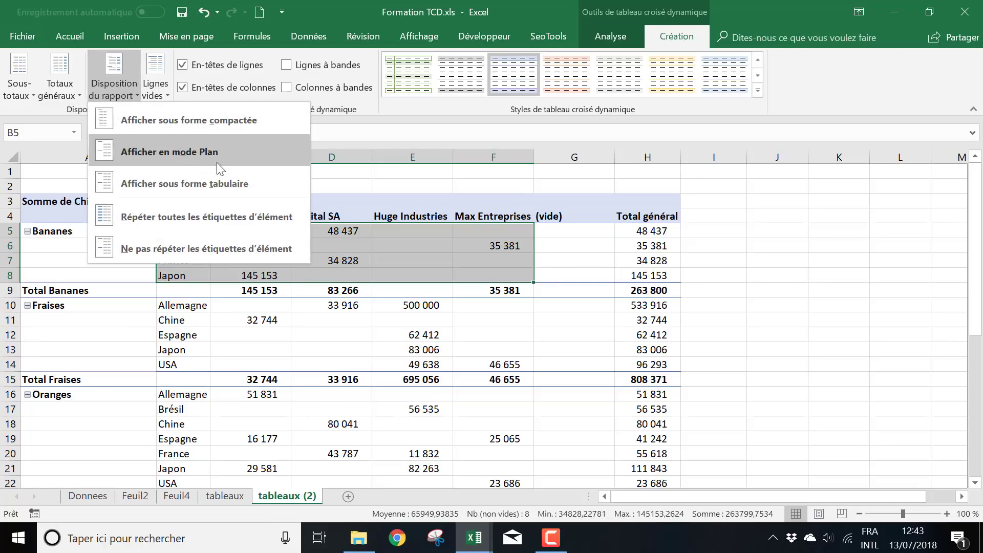
pyautogui.click(228, 152)
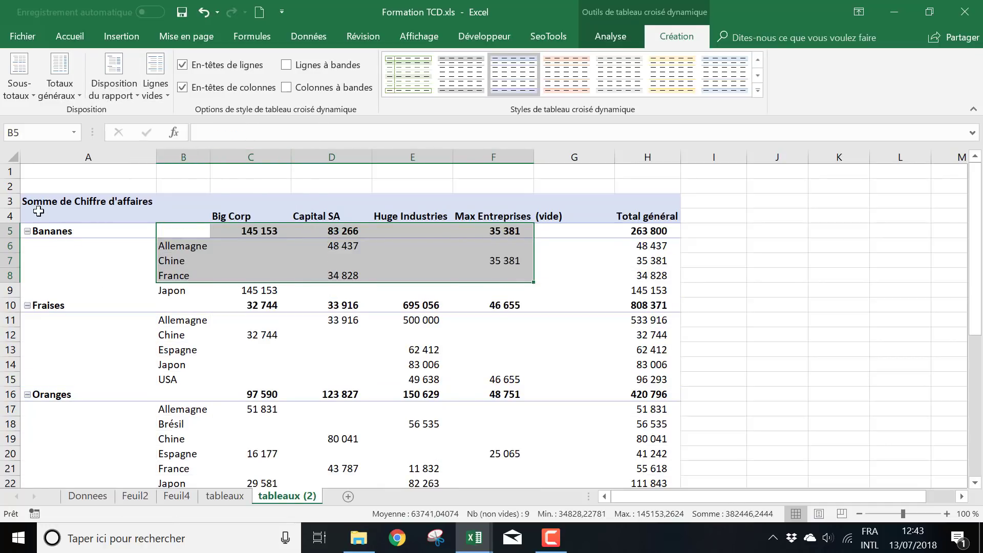
pyautogui.click(386, 291)
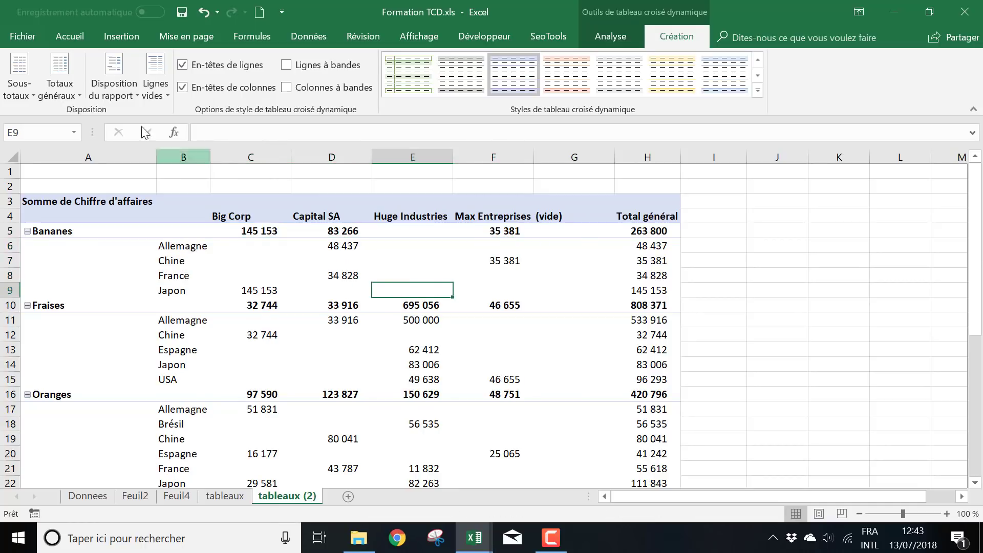
# - Repeat all item labels in the pivot table, check the product column, and turn the label repetition off again
pyautogui.click(114, 89)
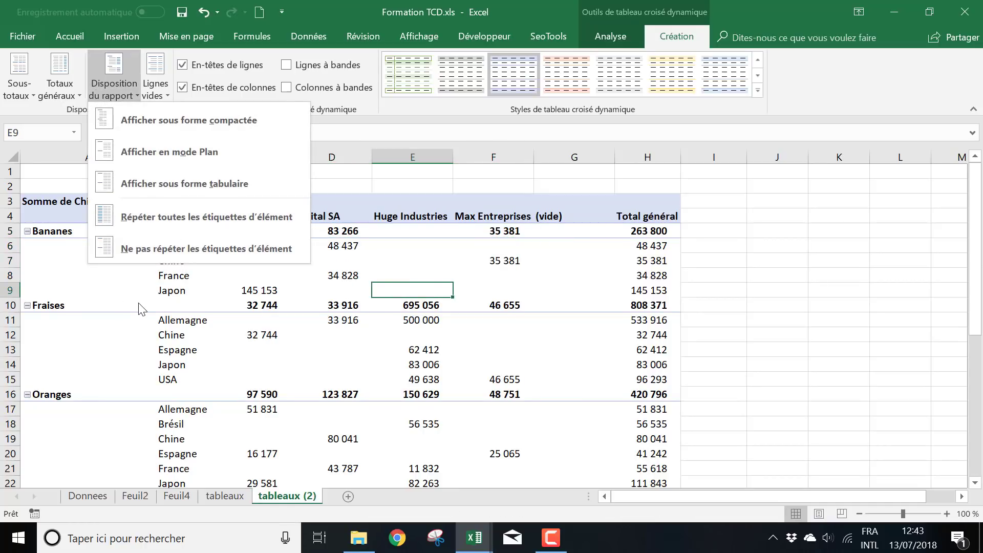
pyautogui.click(218, 222)
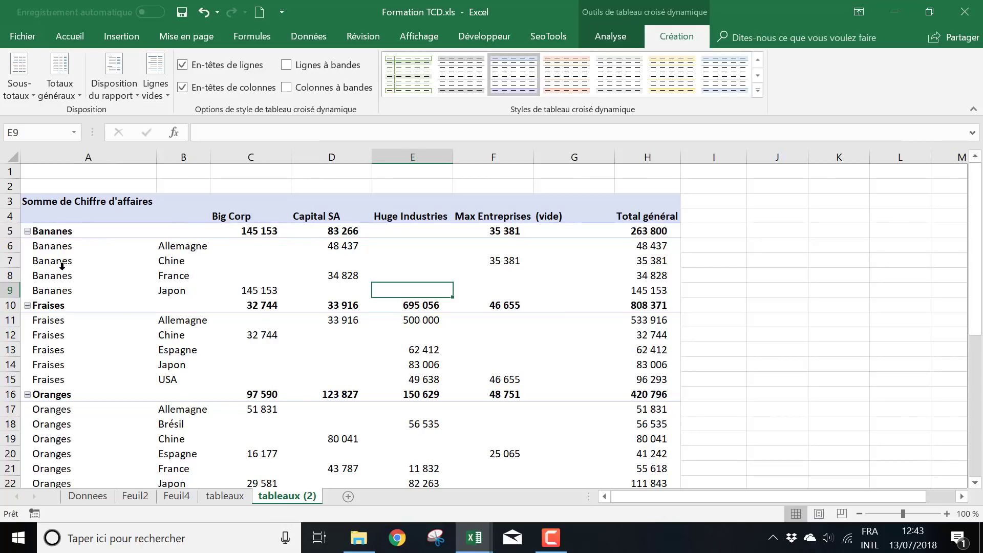
pyautogui.click(123, 87)
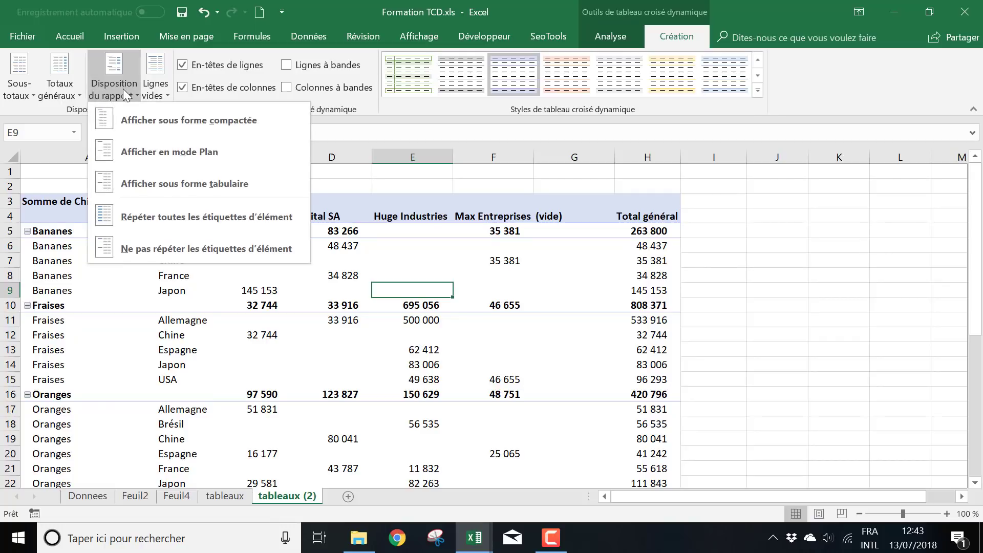
pyautogui.click(186, 249)
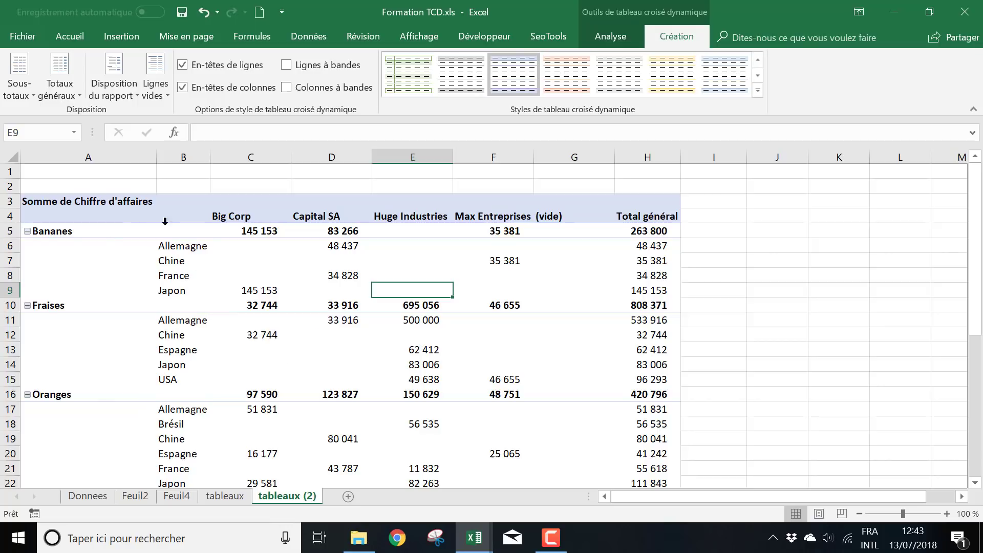
# - Insert a blank line after each item in the pivot table and examine the blank rows 10 and 17
pyautogui.click(155, 94)
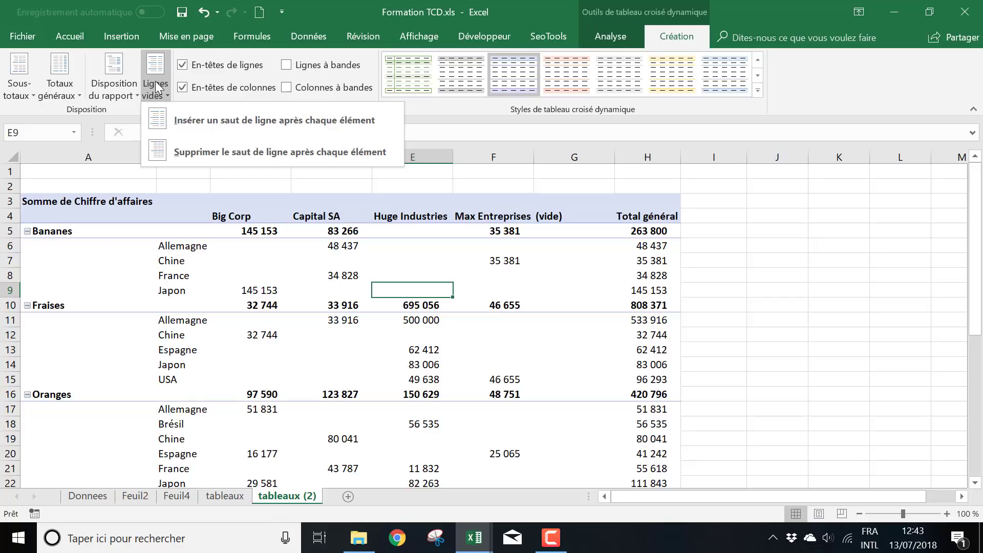
pyautogui.click(195, 114)
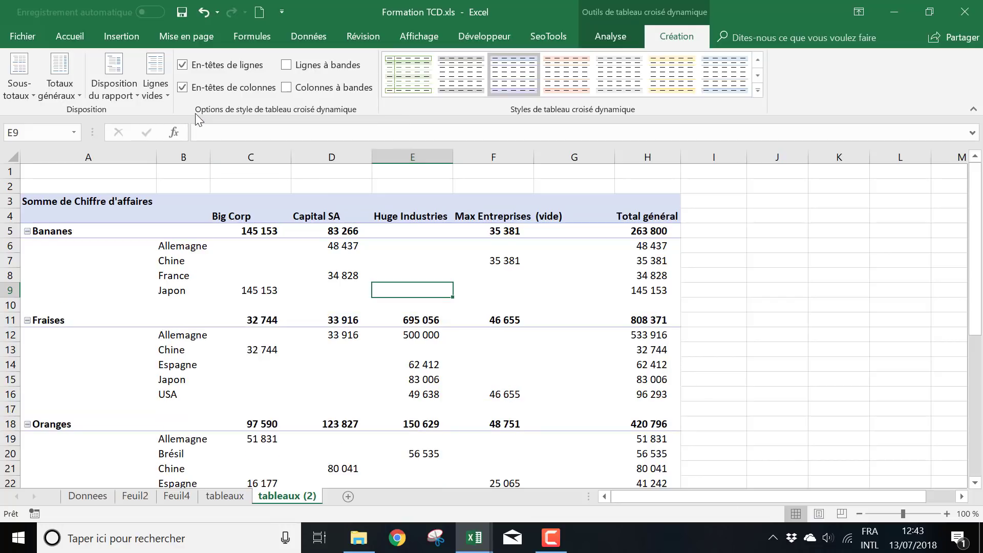
pyautogui.scroll(-3, 256, 246)
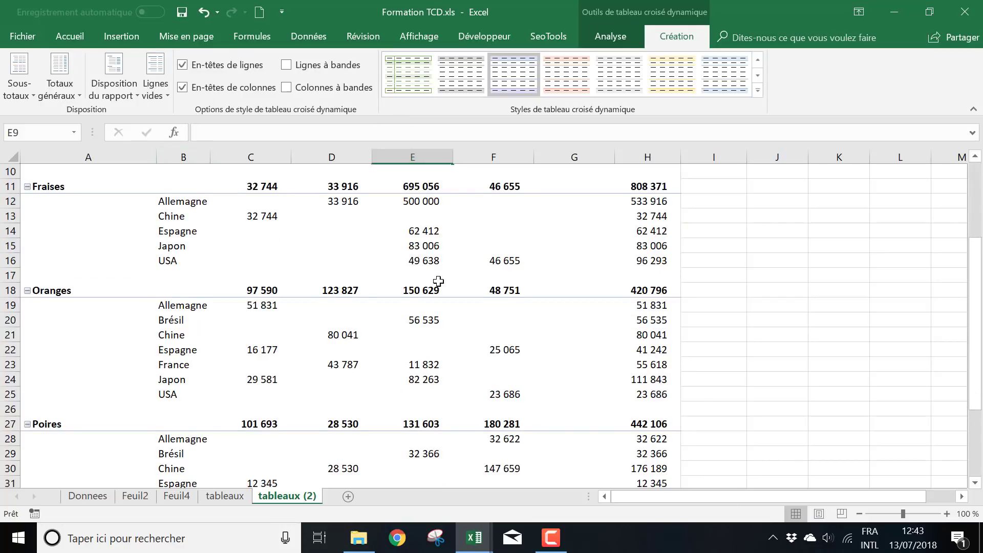
pyautogui.scroll(3, 338, 316)
pyautogui.moveTo(41, 307); pyautogui.dragTo(661, 303)
pyautogui.scroll(-2, 136, 287)
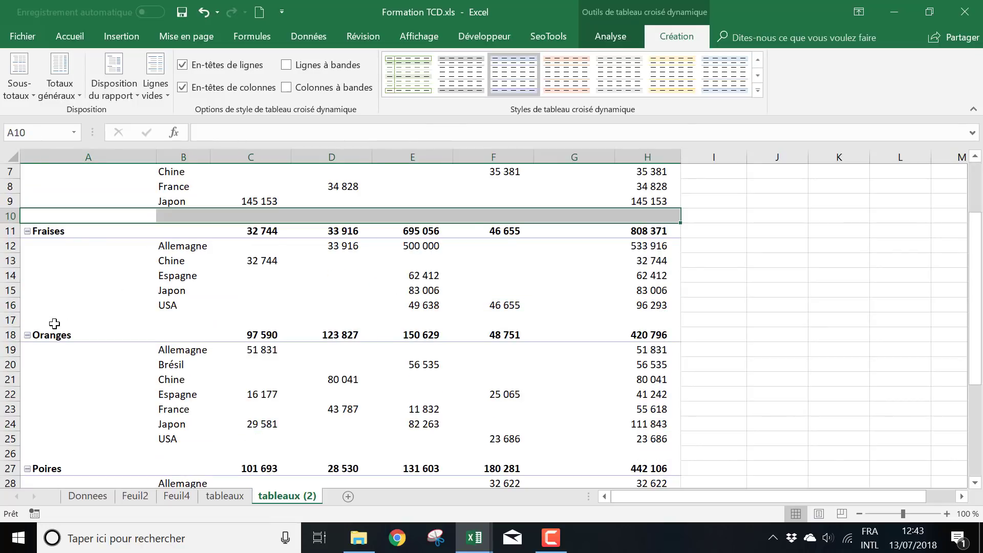
pyautogui.moveTo(48, 322); pyautogui.dragTo(613, 320)
pyautogui.scroll(-2, 226, 366)
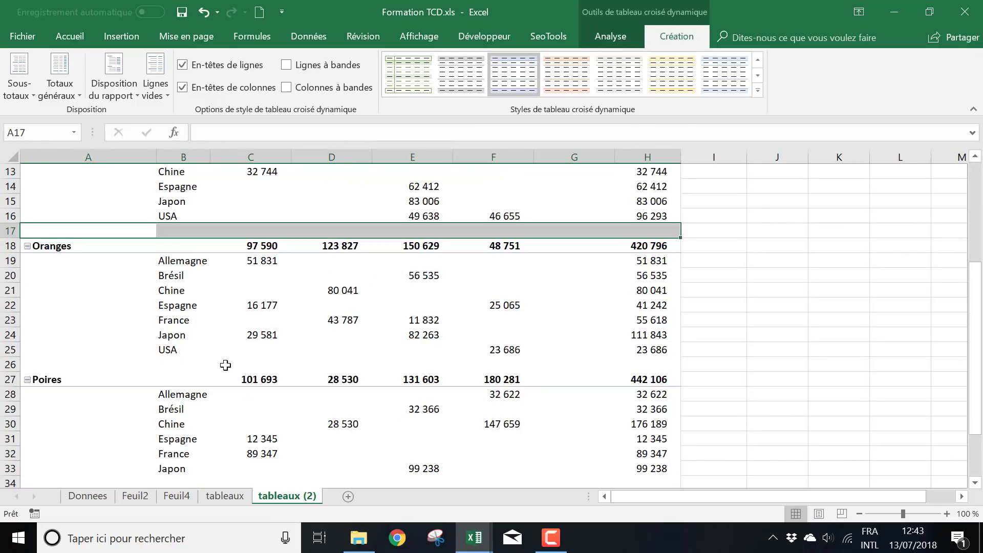
# - Remove the blank line after each item and check the whole pivot table
pyautogui.click(153, 92)
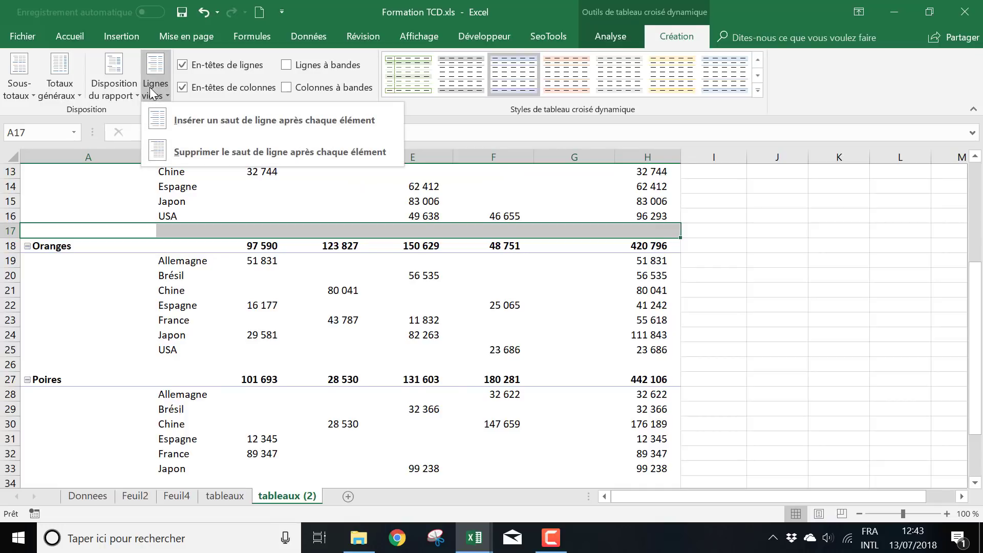
pyautogui.click(203, 152)
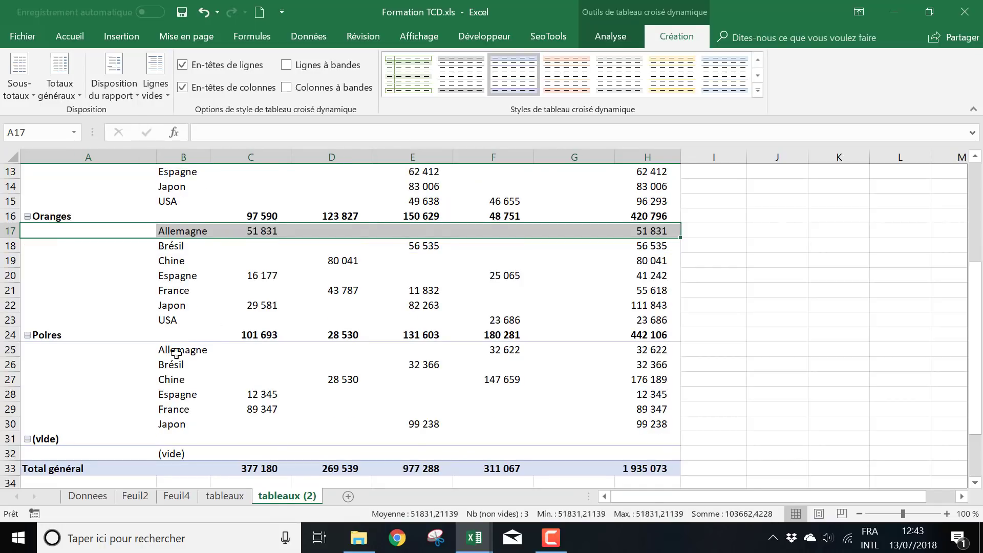
pyautogui.scroll(4, 244, 338)
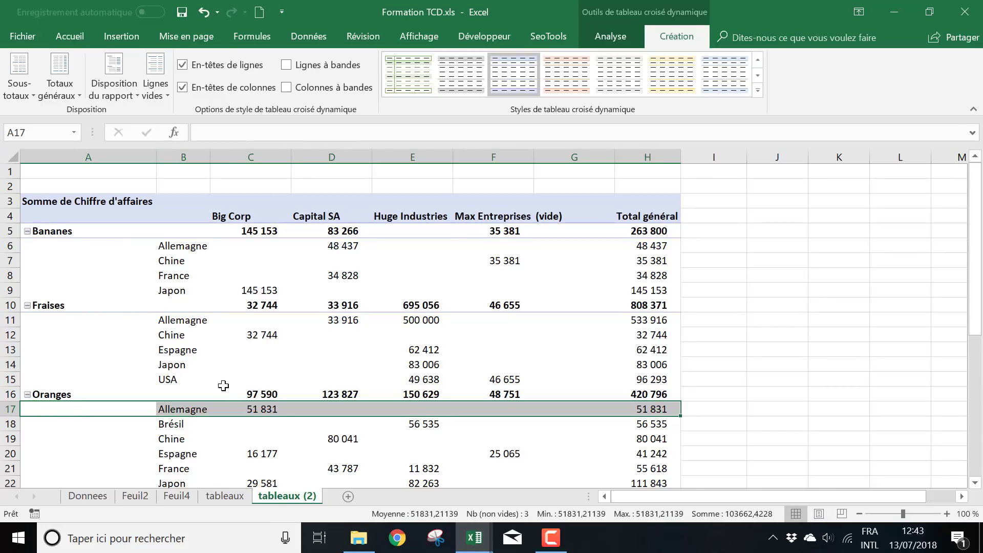
# - Toggle the row headers style option off and on several times to compare the formatting, leaving it on
pyautogui.click(226, 68)
pyautogui.click(225, 69)
pyautogui.click(223, 62)
pyautogui.click(238, 64)
pyautogui.click(227, 65)
pyautogui.click(226, 69)
pyautogui.click(208, 67)
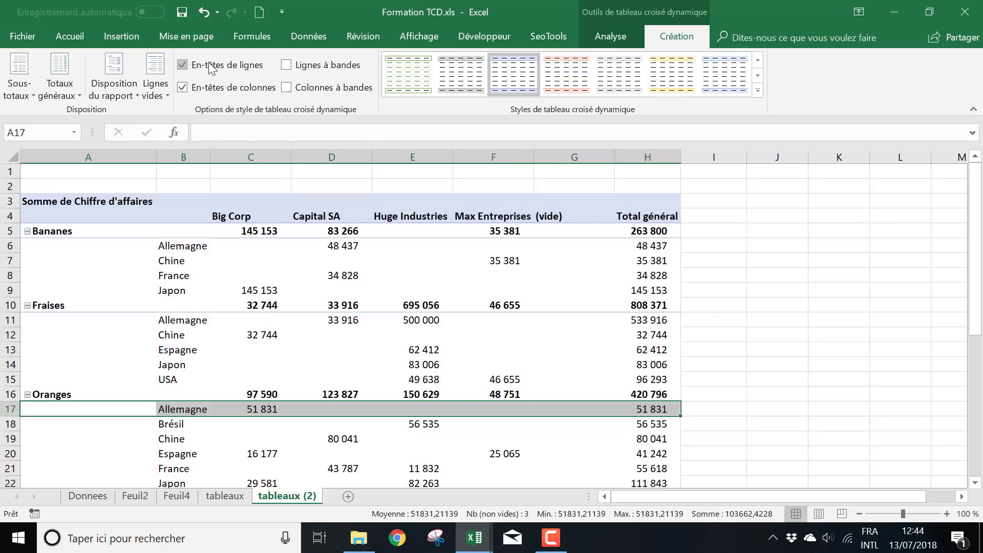
# - Toggle the column headers style option to compare the header formatting, leaving it off
pyautogui.click(249, 90)
pyautogui.click(250, 91)
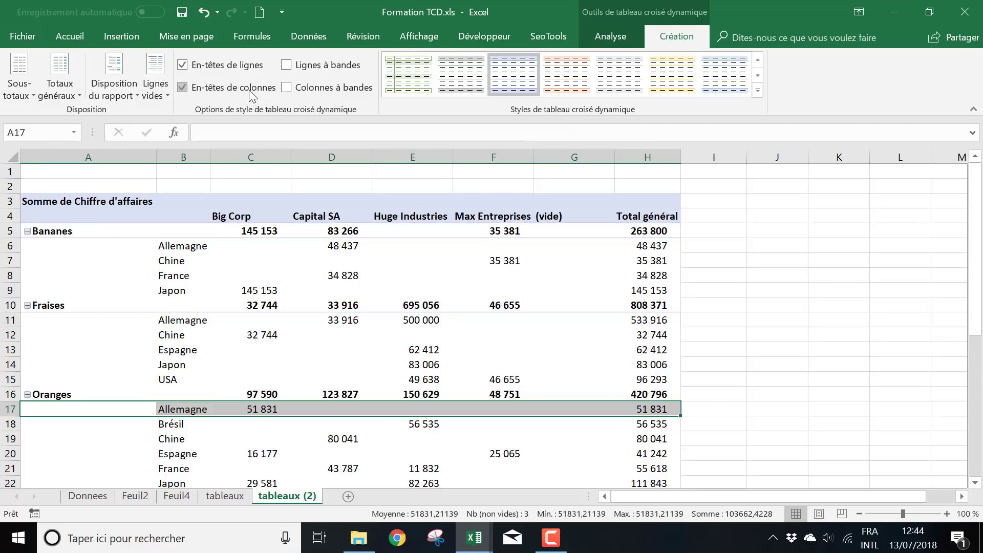
pyautogui.click(250, 91)
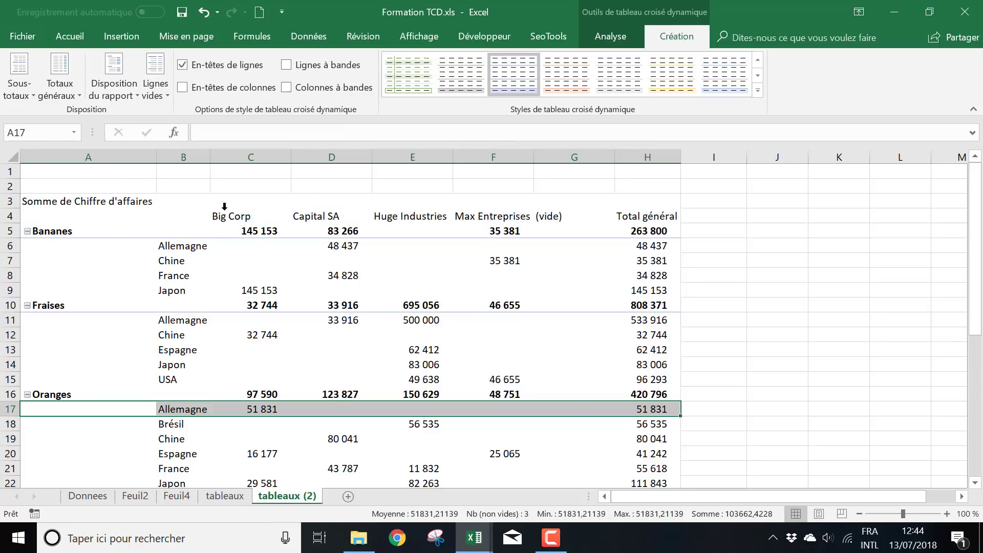
# - Turn the column headers style option back on, enable banded rows, and check the banding down to the grand total
pyautogui.click(244, 92)
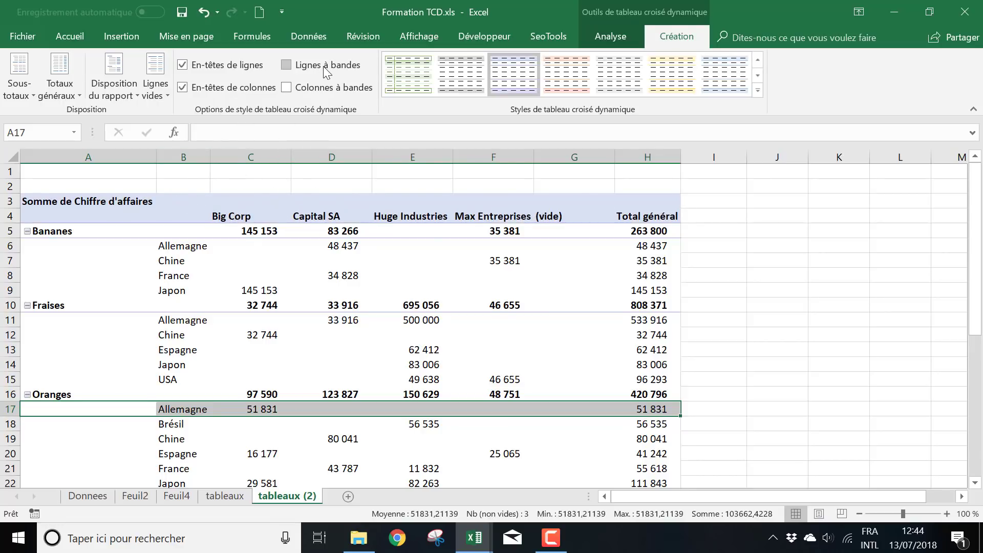
pyautogui.click(286, 64)
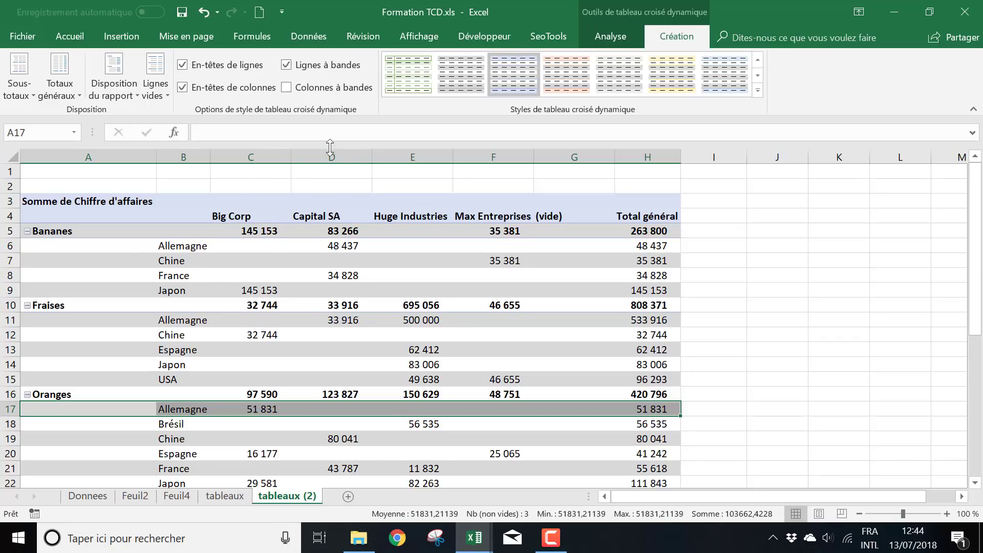
pyautogui.scroll(-2, 237, 313)
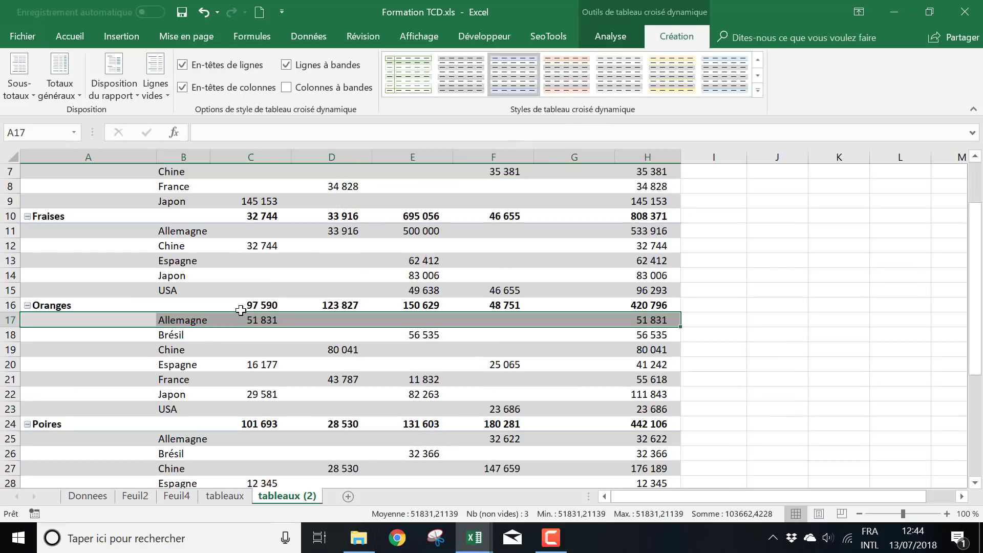
pyautogui.scroll(-2, 231, 393)
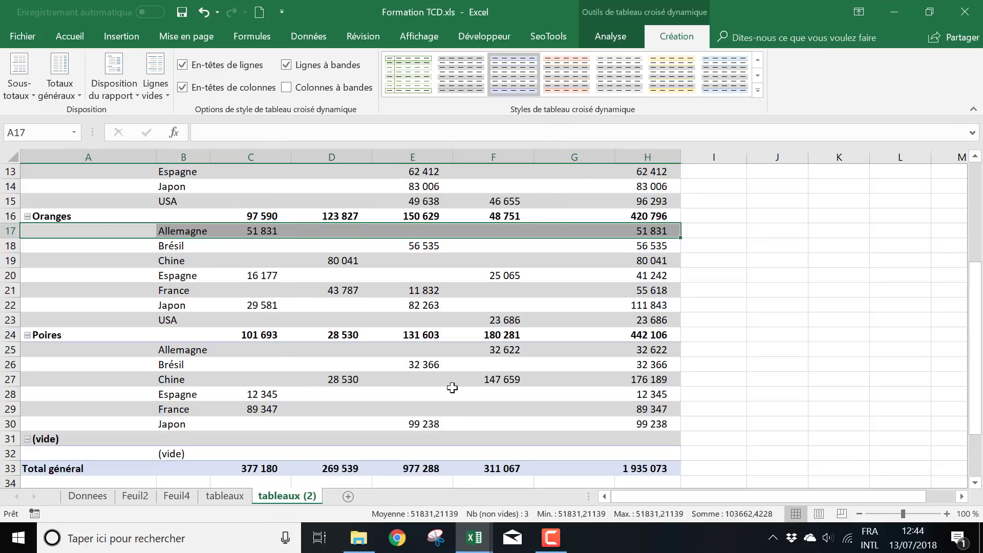
pyautogui.click(756, 319)
pyautogui.click(455, 378)
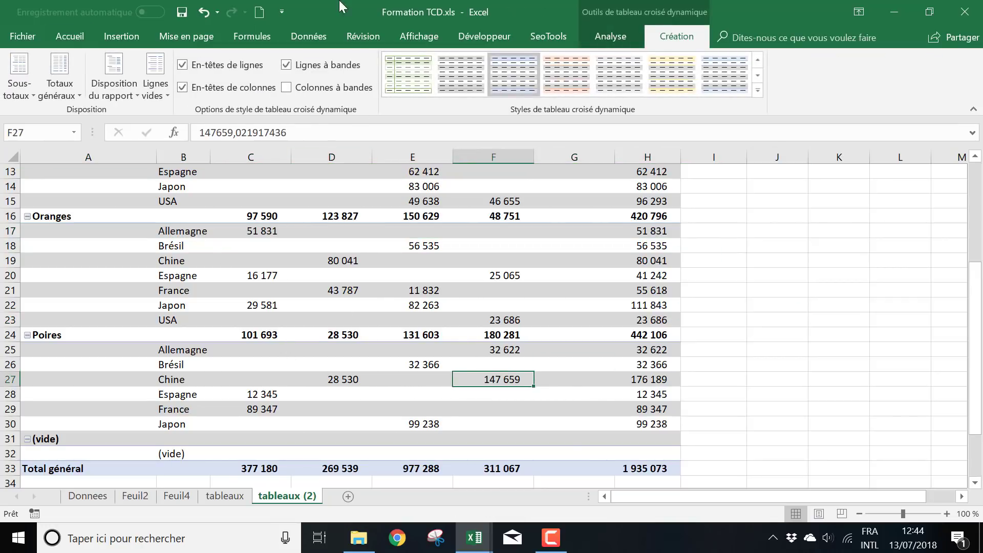
# - Turn off banded rows, then switch banded columns on and back off to compare the formatting
pyautogui.click(313, 66)
pyautogui.click(332, 91)
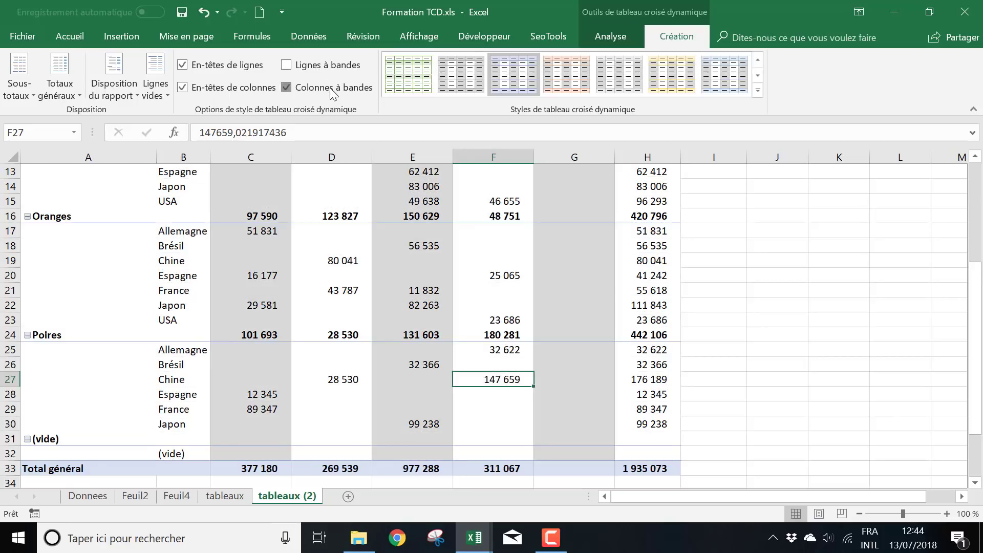
pyautogui.click(332, 92)
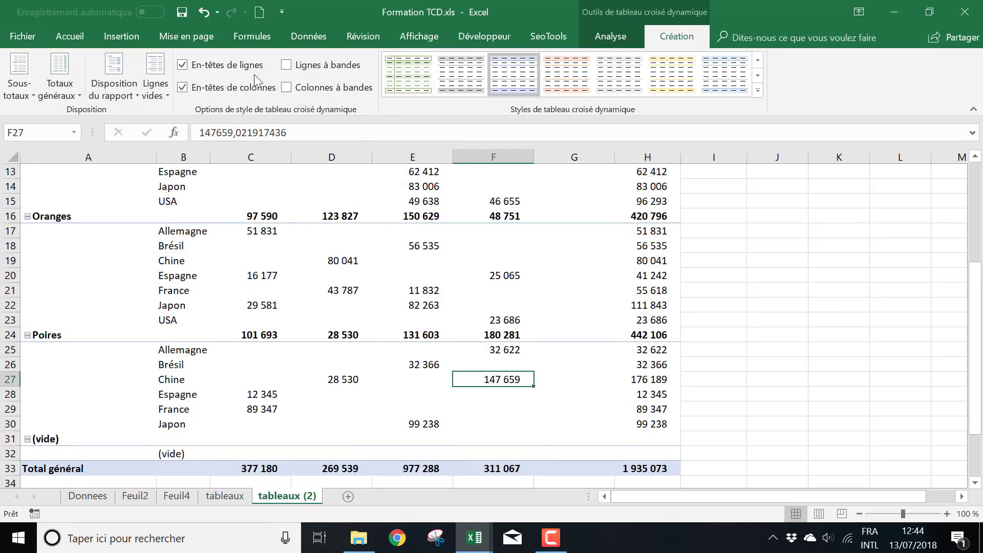
pyautogui.scroll(4, 439, 327)
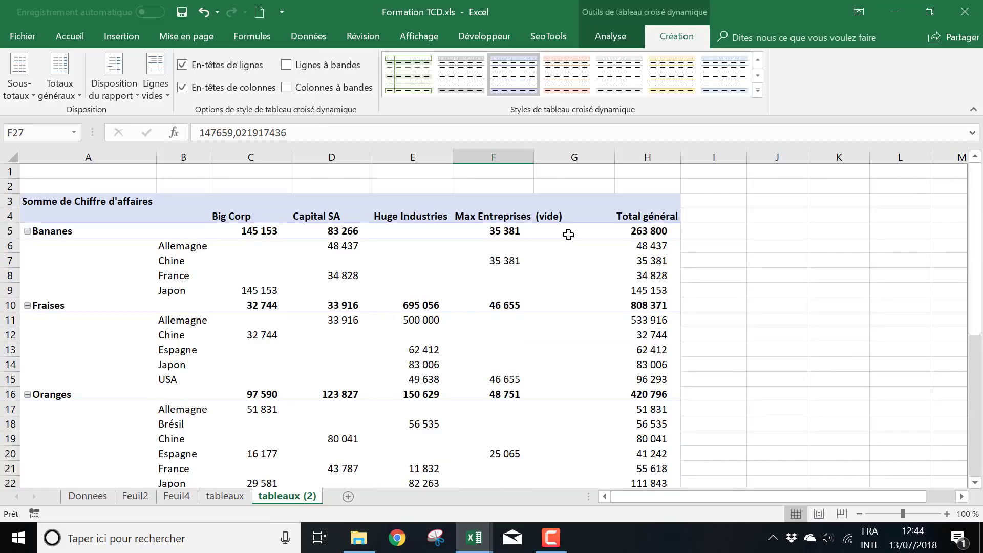
# - Browse the pivot table styles and apply the light orange style with a pale header to the pivot table
pyautogui.moveTo(568, 234)
pyautogui.click(486, 279)
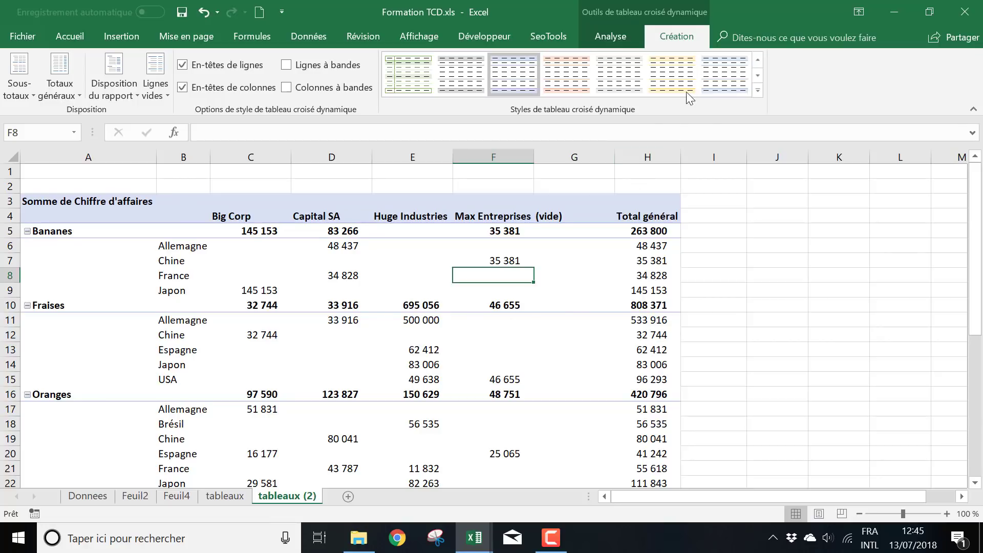
pyautogui.click(758, 76)
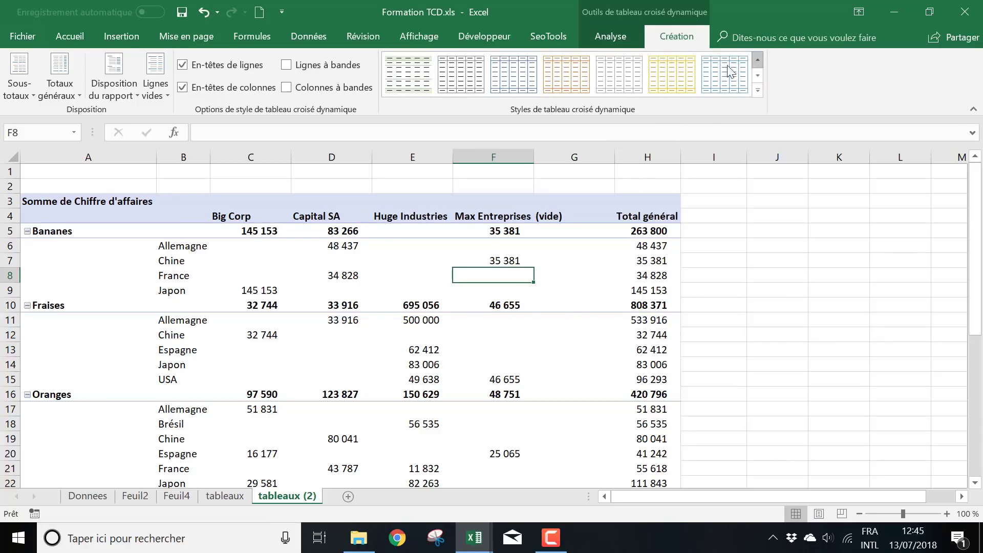
pyautogui.click(758, 61)
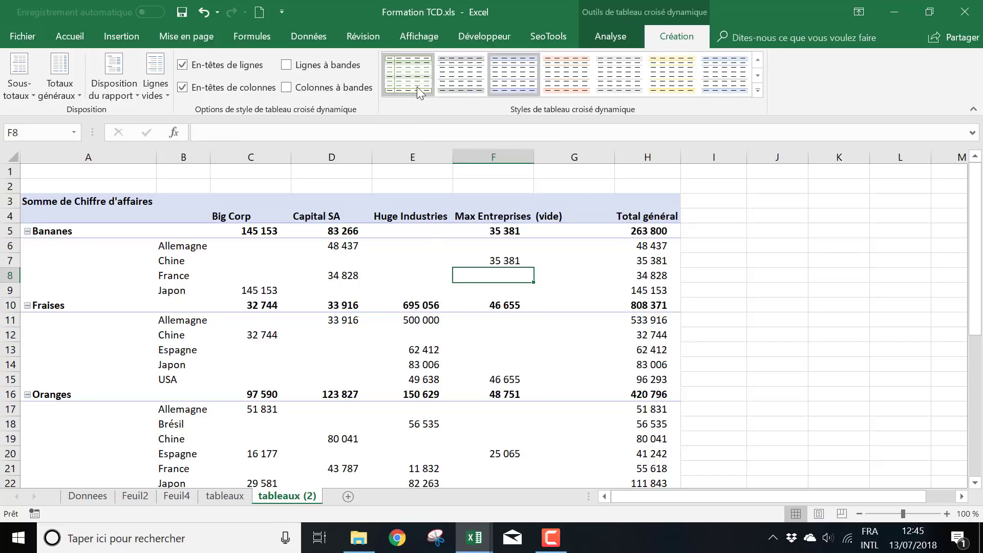
pyautogui.click(567, 82)
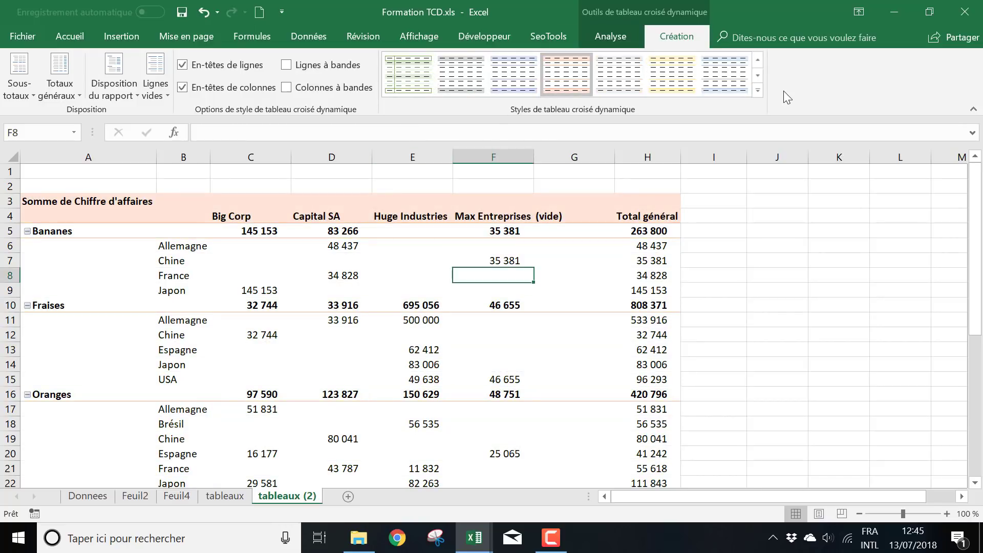
# - Try the yellow, orange and blue pivot table styles with coloured text and gridlines, ending on the blue one
pyautogui.click(761, 79)
pyautogui.click(668, 74)
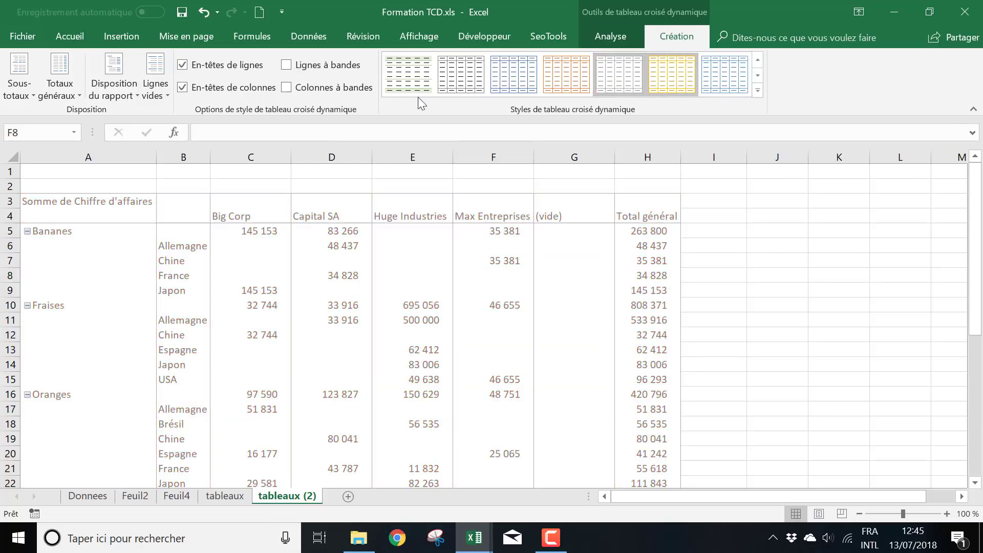
pyautogui.click(566, 77)
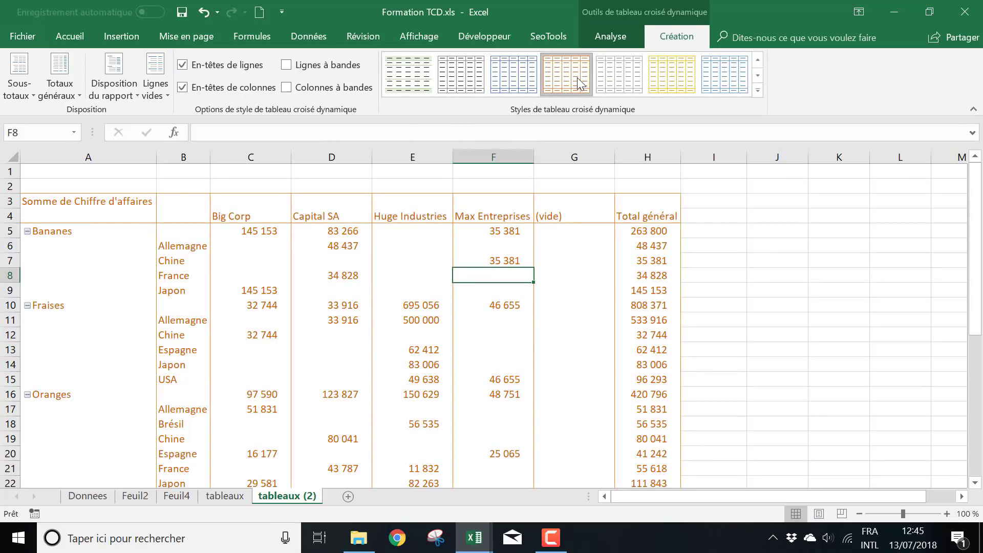
pyautogui.click(513, 82)
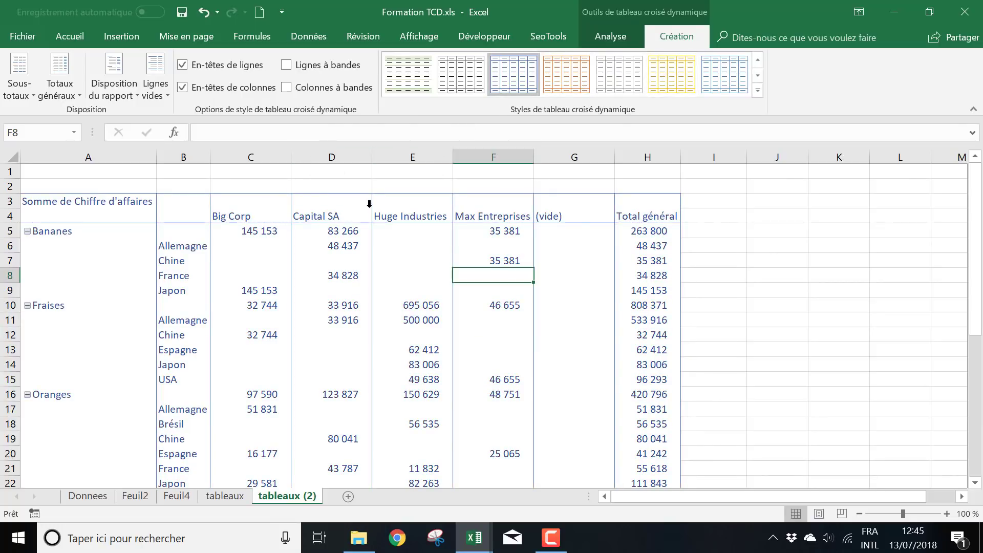
# - Try the pivot table styles with dark blue and dark orange headers, and check the orange one over the whole table
pyautogui.click(756, 77)
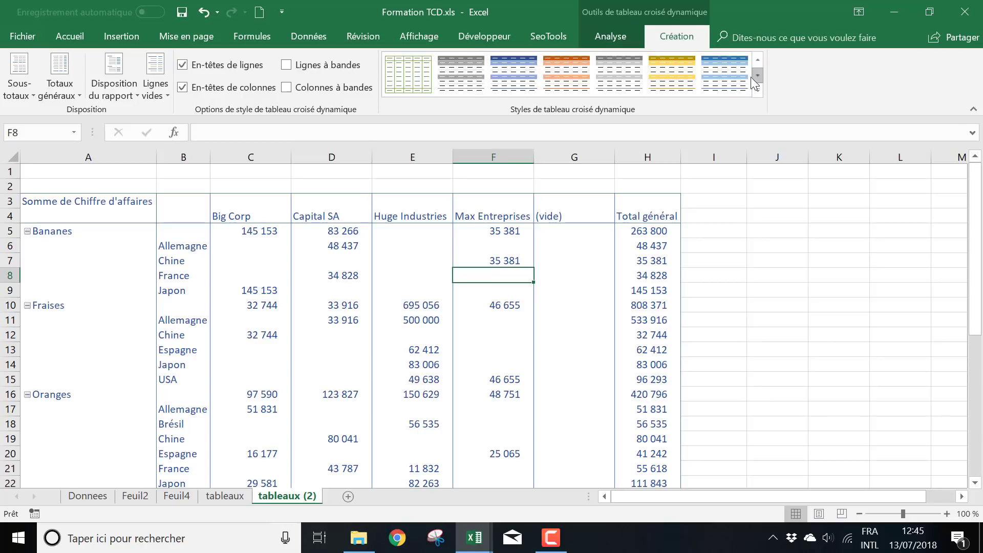
pyautogui.click(532, 82)
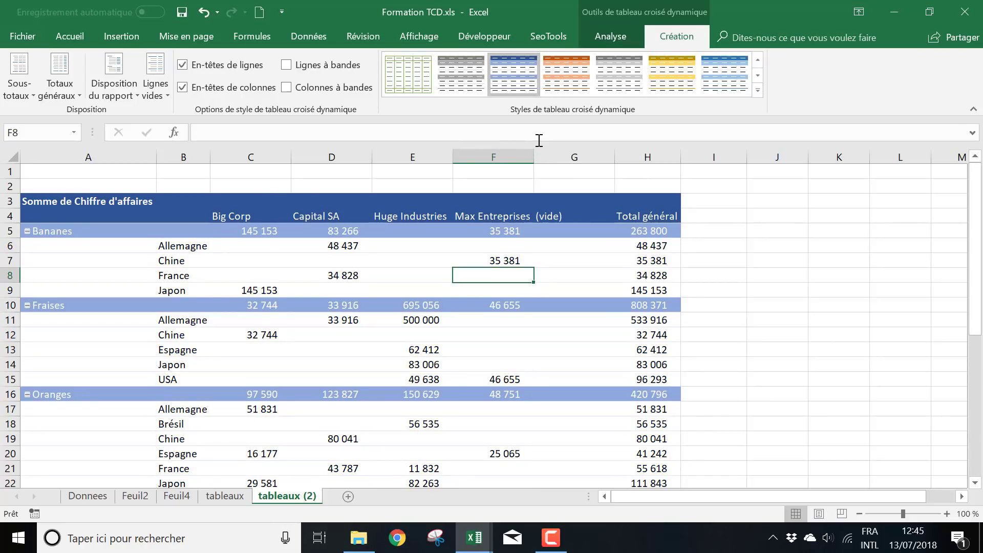
pyautogui.click(565, 84)
pyautogui.scroll(-2, 425, 252)
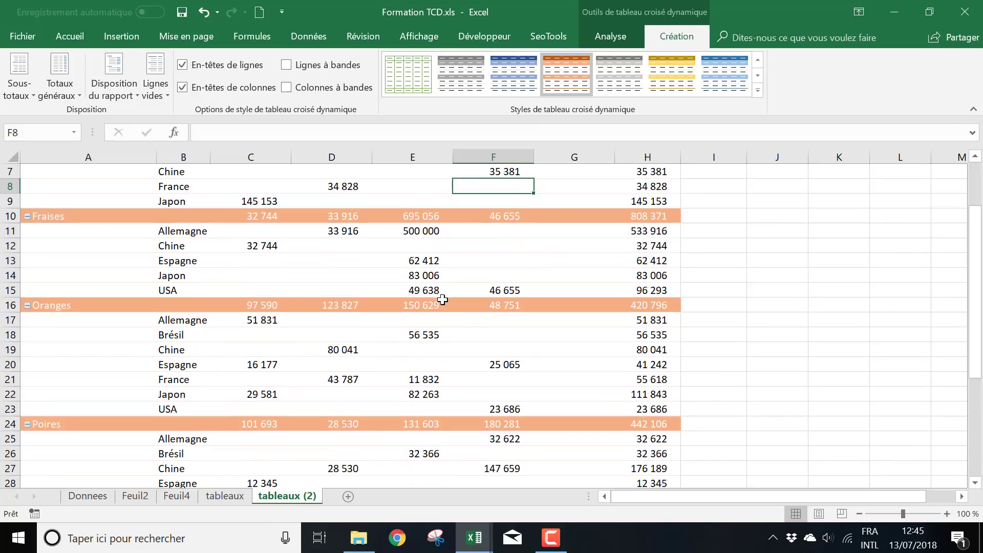
pyautogui.scroll(1, 439, 231)
pyautogui.scroll(-2, 442, 301)
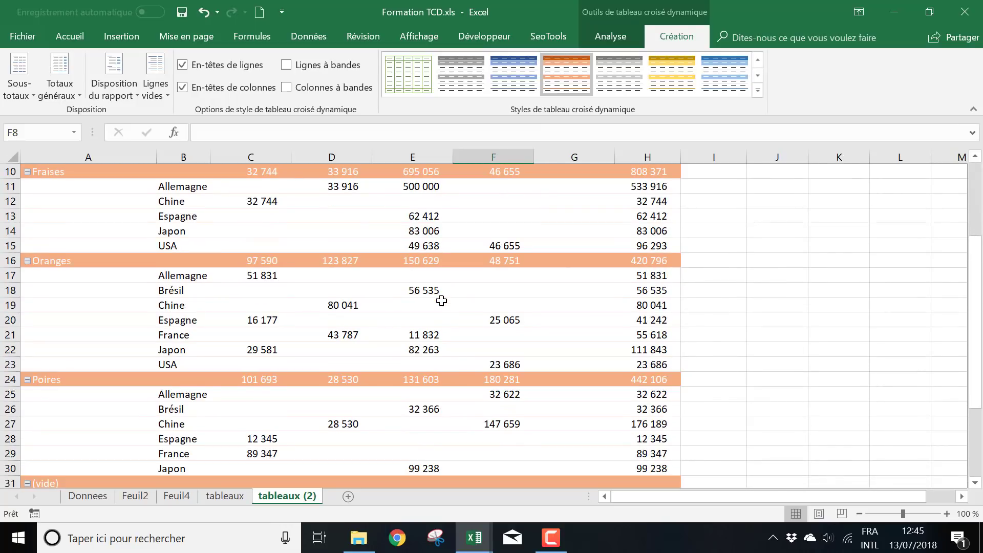
pyautogui.scroll(-2, 441, 300)
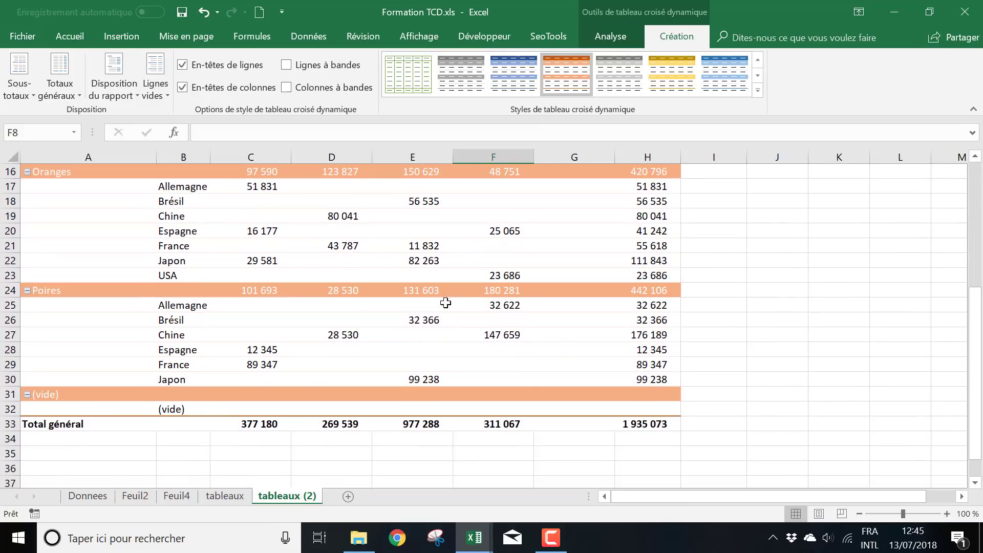
pyautogui.scroll(5, 583, 318)
# - Try the pivot table style with a dark green header and light green item rows, and look down the table
pyautogui.click(758, 74)
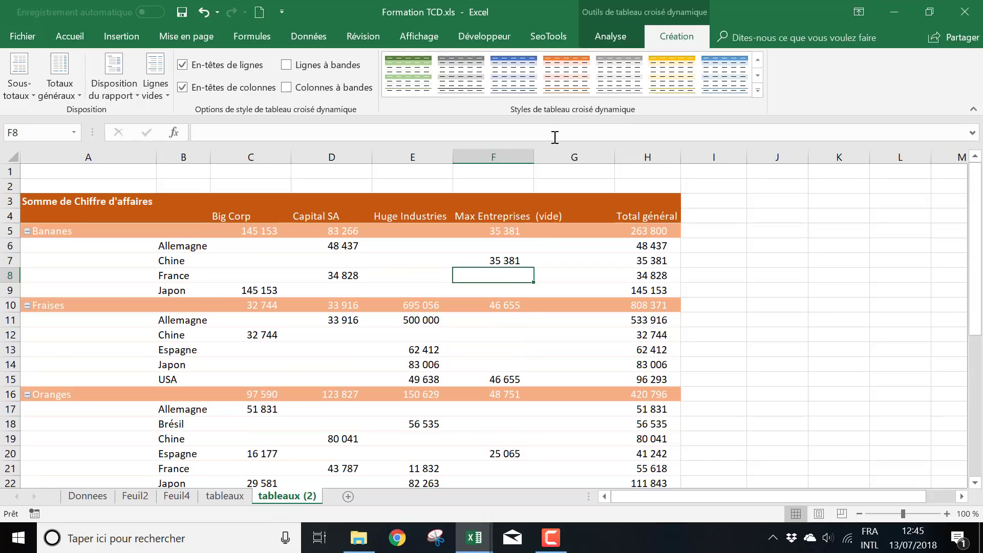
pyautogui.click(410, 86)
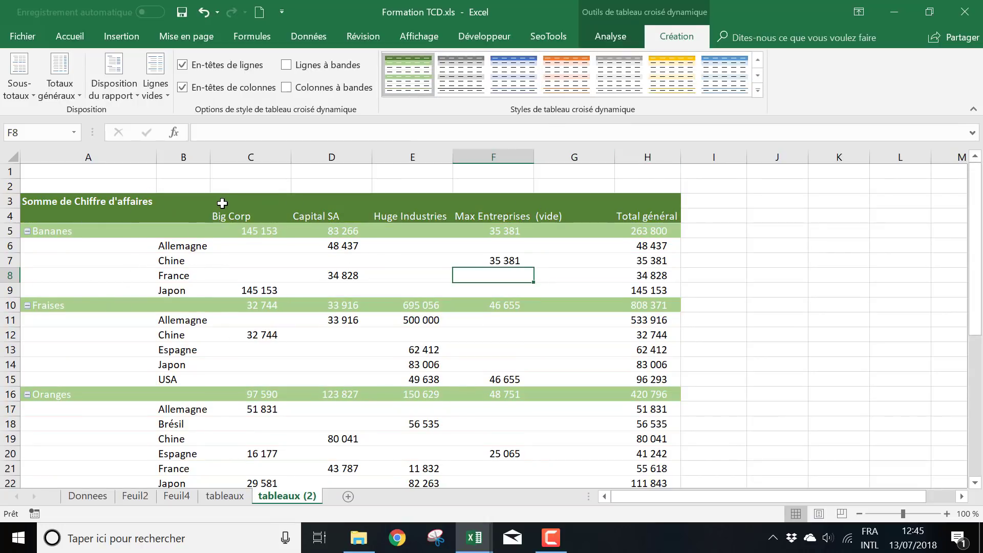
pyautogui.scroll(-2, 314, 362)
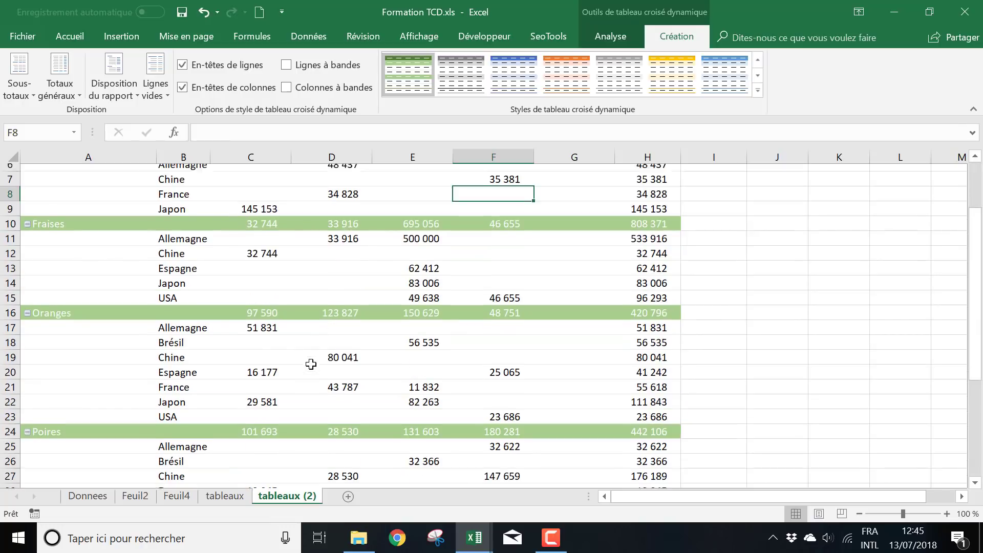
pyautogui.scroll(2, 314, 362)
# - Return to the light pivot table styles and apply the light orange one with a pale header
pyautogui.click(758, 60)
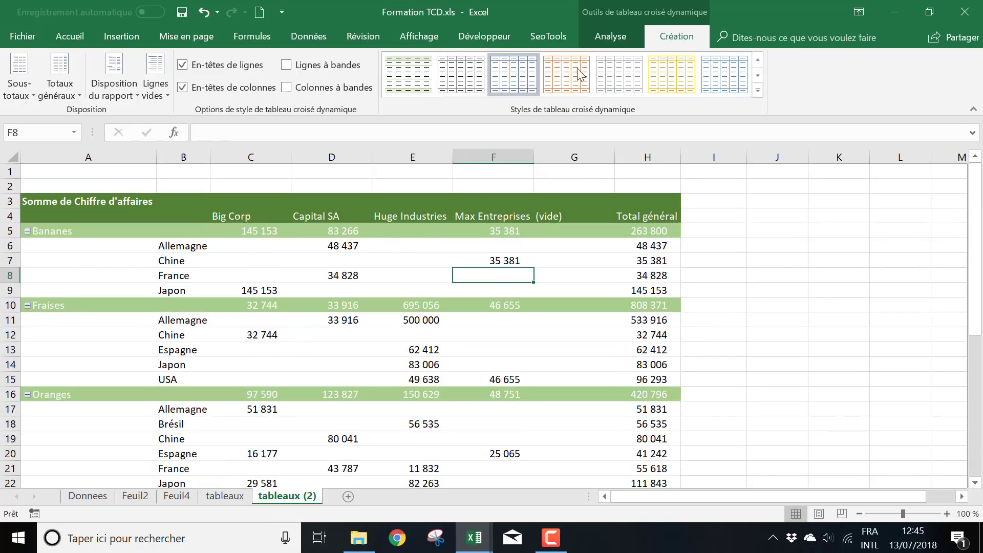
pyautogui.click(757, 61)
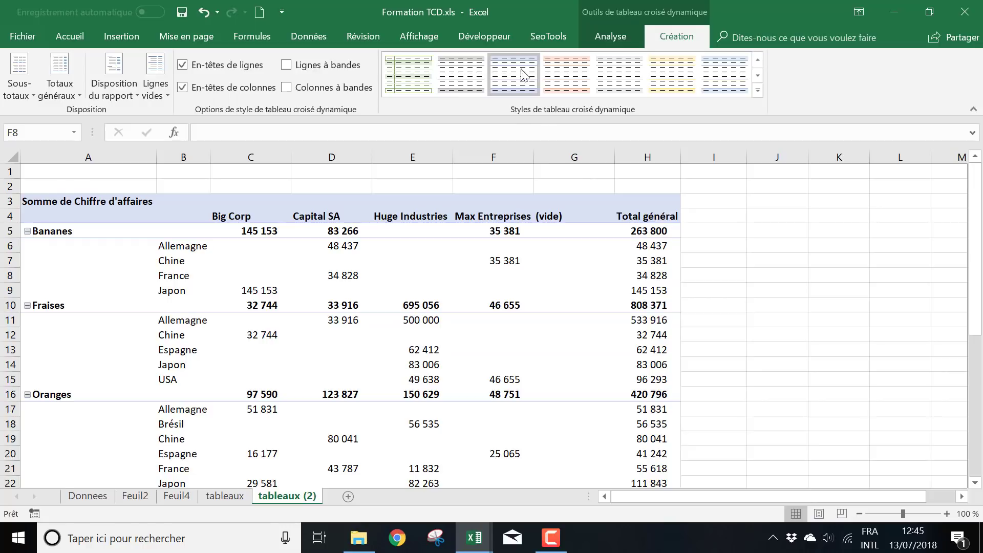
pyautogui.click(567, 74)
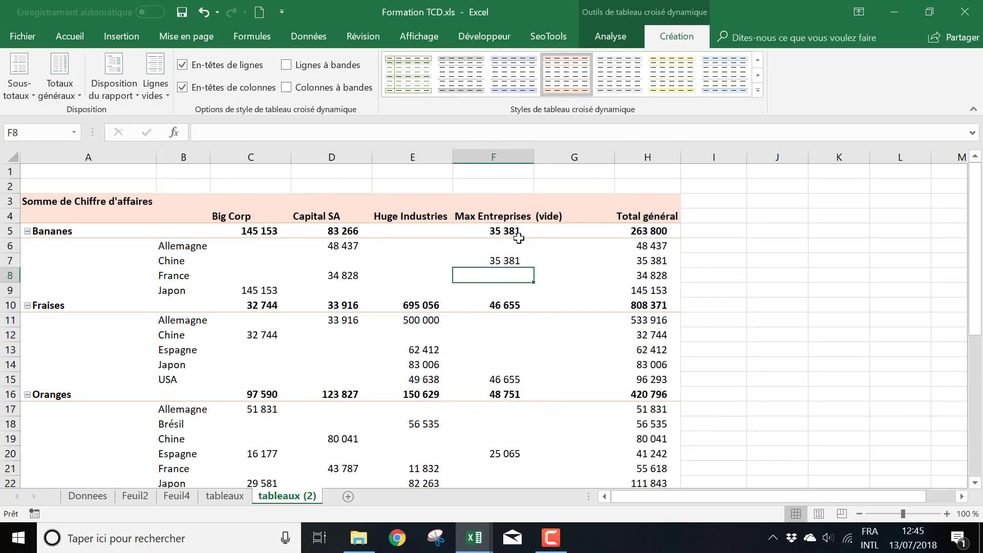
pyautogui.scroll(-3, 497, 233)
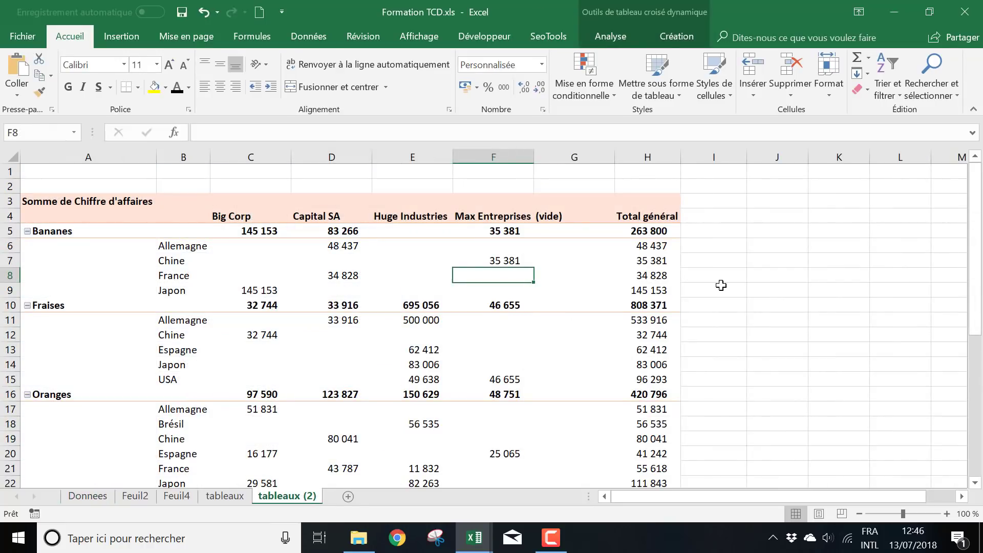
# - Go to the Donnees sheet and add the column heading "Annee" in cell F1, beside Chiffre d'affaires
pyautogui.click(444, 248)
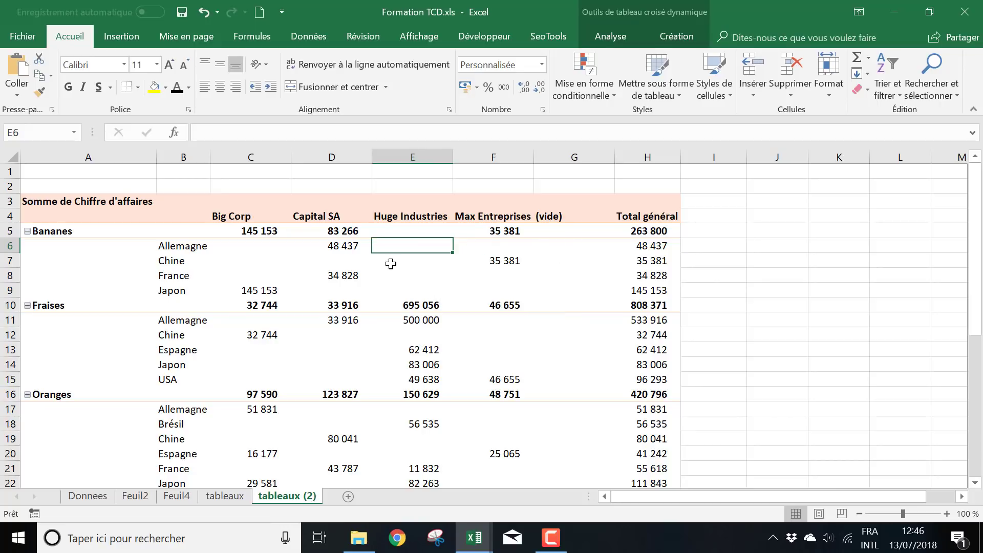
pyautogui.click(88, 496)
pyautogui.scroll(5, 440, 338)
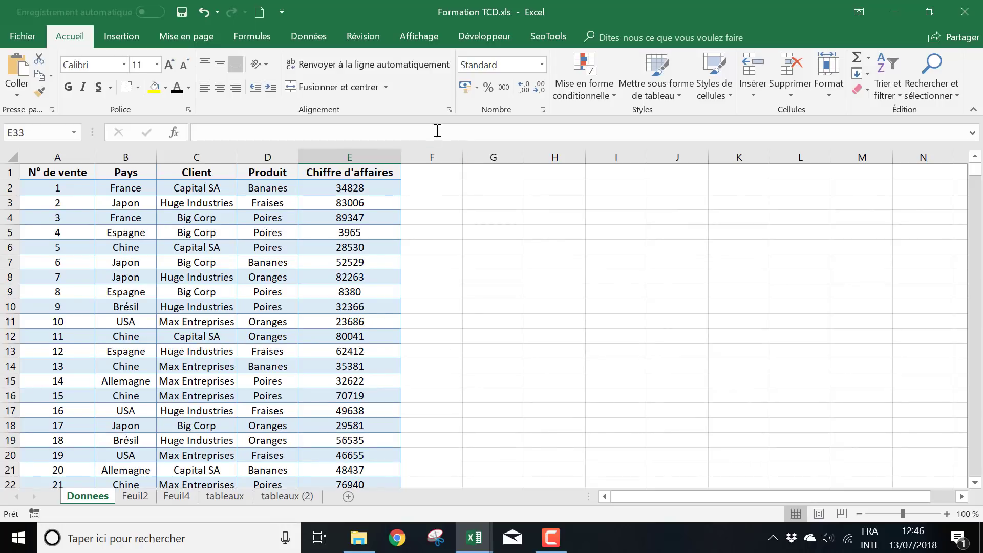
pyautogui.click(456, 175)
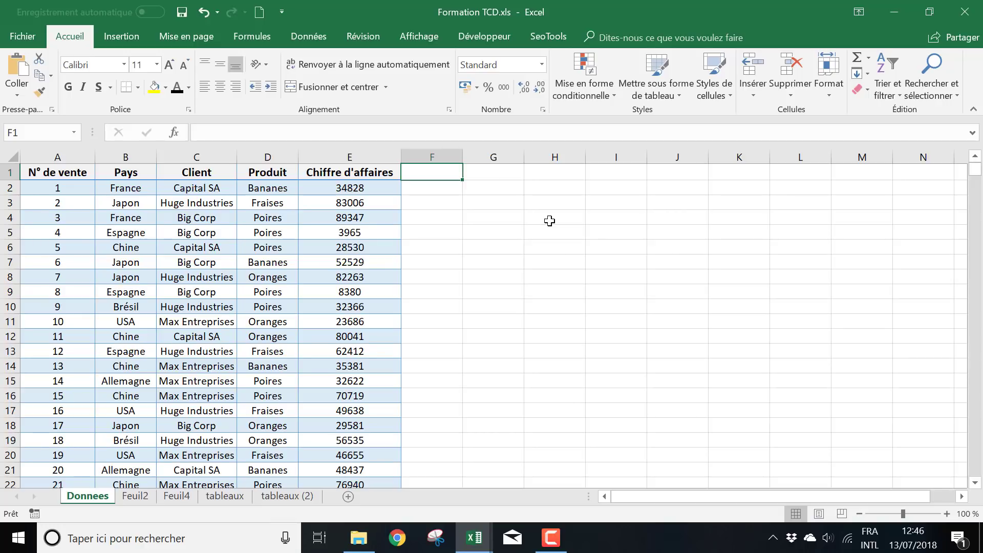
pyautogui.write('Annee')
pyautogui.press('Return')
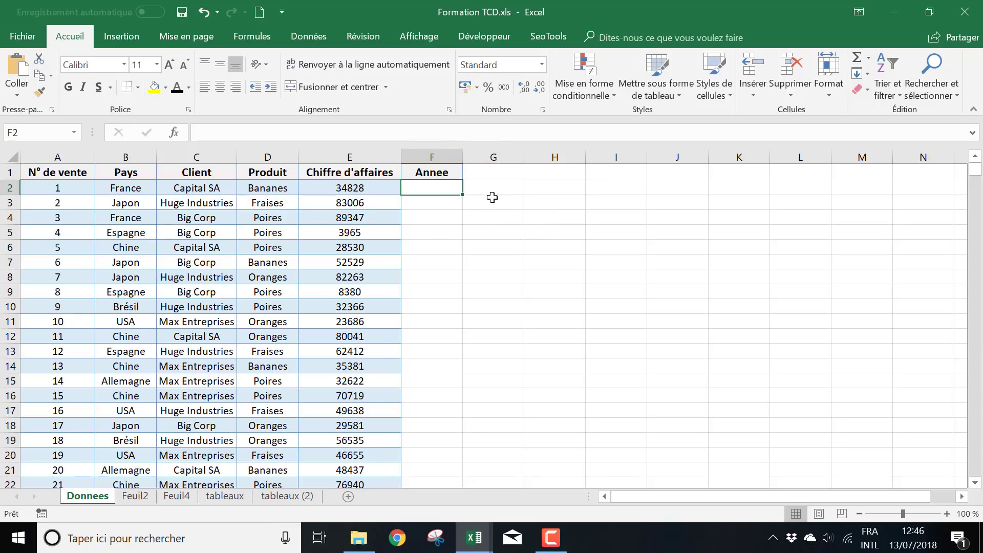
# - Enter 2017 in cell F2 and copy it down the Annee column to F10
pyautogui.write('@')
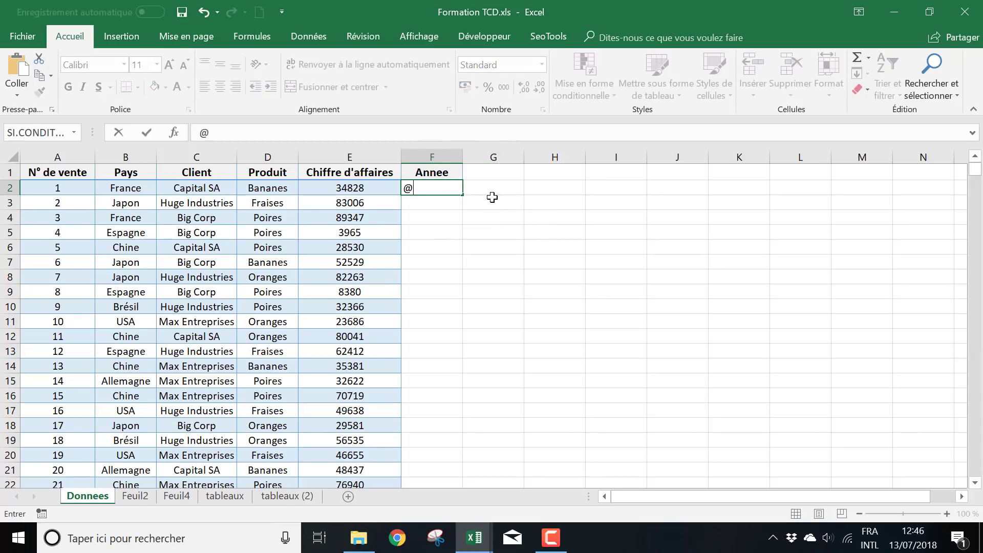
pyautogui.write(')')
pyautogui.press('BackSpace')
pyautogui.press('BackSpace')
pyautogui.write('201')
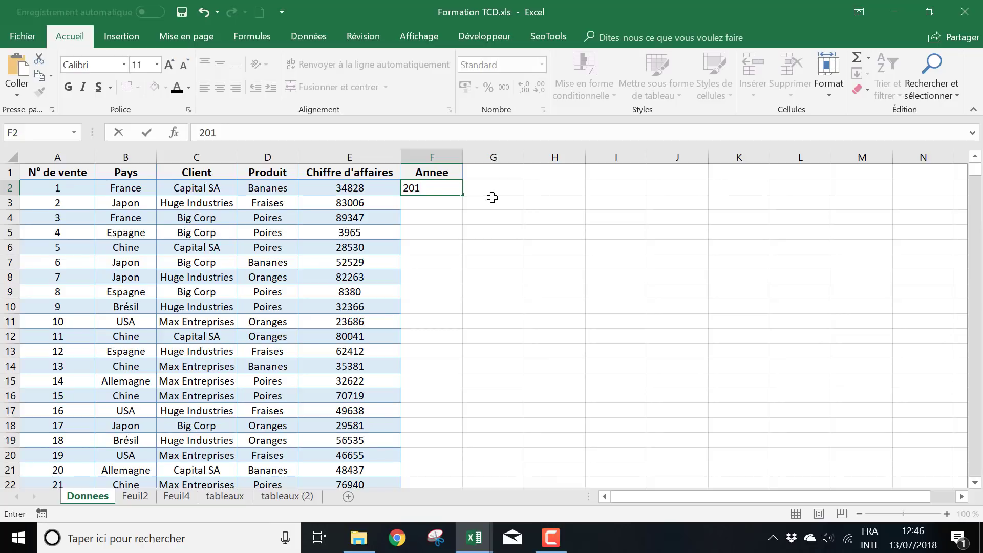
pyautogui.write('7')
pyautogui.press('Return')
pyautogui.click(446, 188)
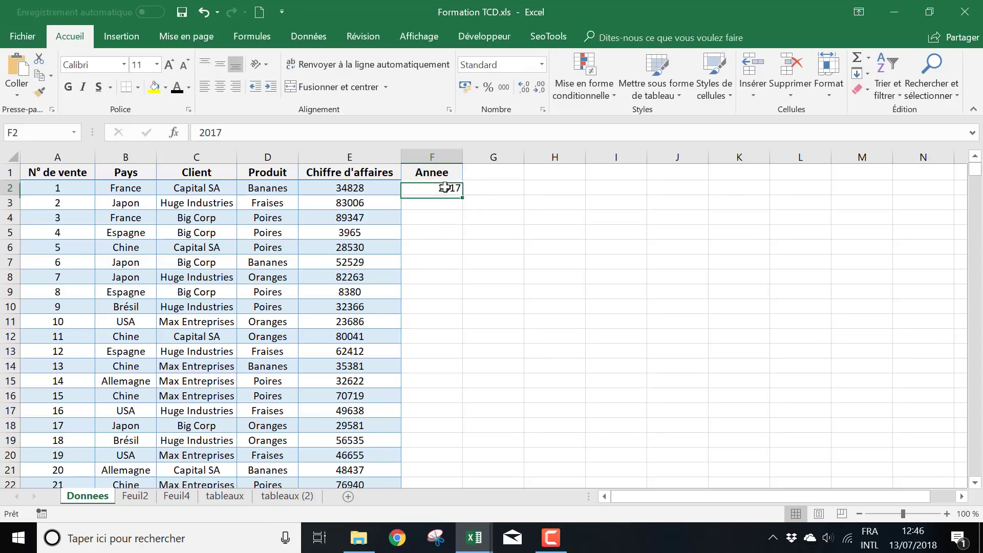
pyautogui.moveTo(464, 197); pyautogui.dragTo(436, 310)
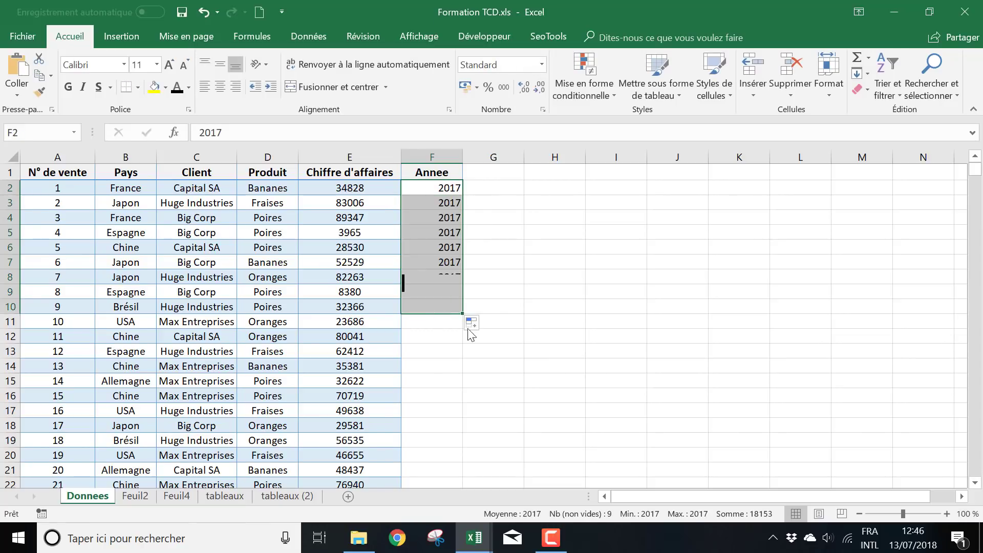
# - Enter 2018 in cell F11 and copy it down the Annee column to F31
pyautogui.scroll(-2, 477, 350)
pyautogui.click(442, 230)
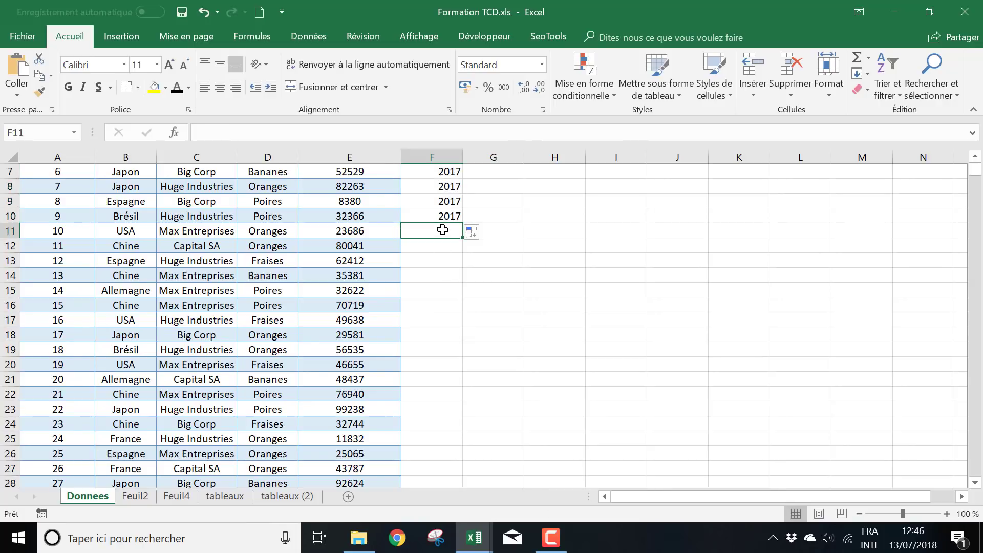
pyautogui.write('2018')
pyautogui.press('Return')
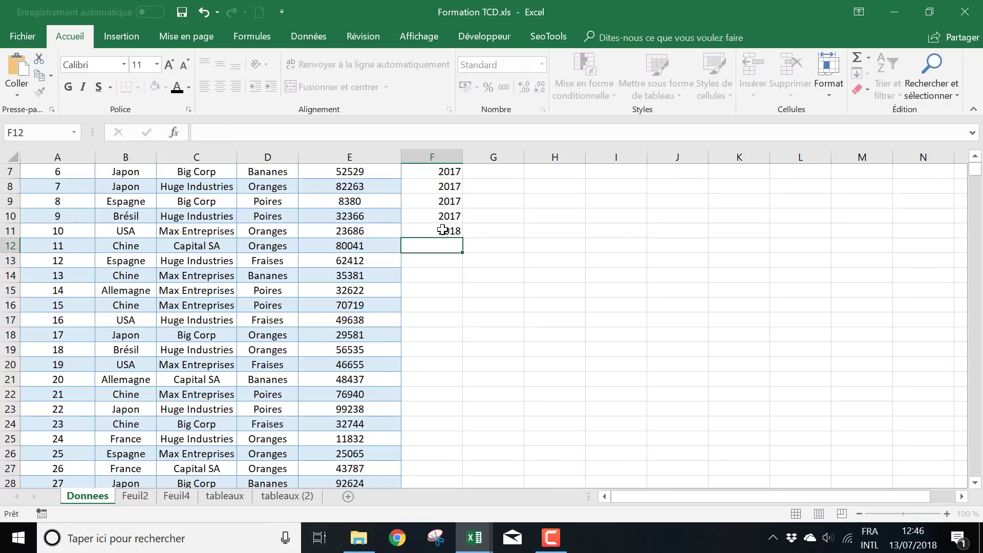
pyautogui.click(456, 233)
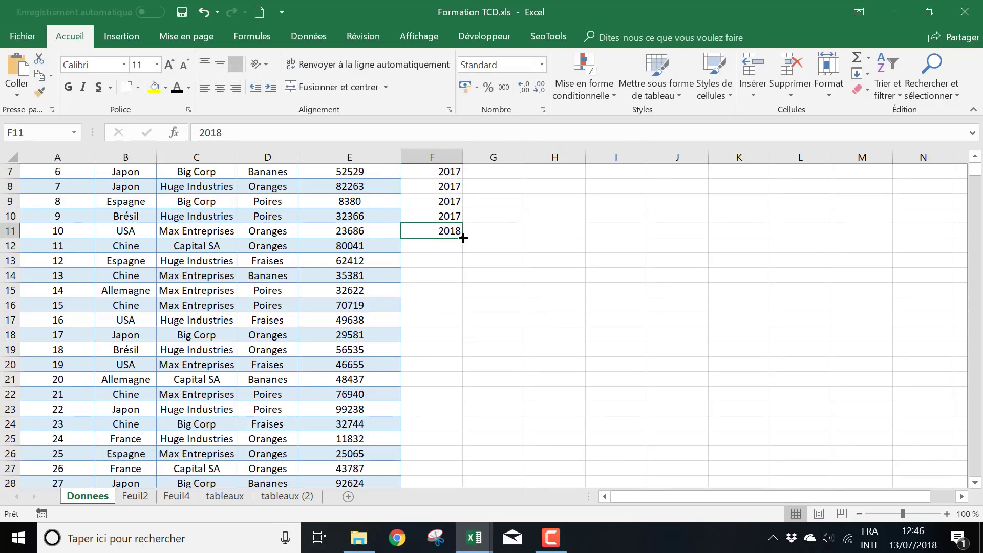
pyautogui.moveTo(463, 238); pyautogui.dragTo(501, 413)
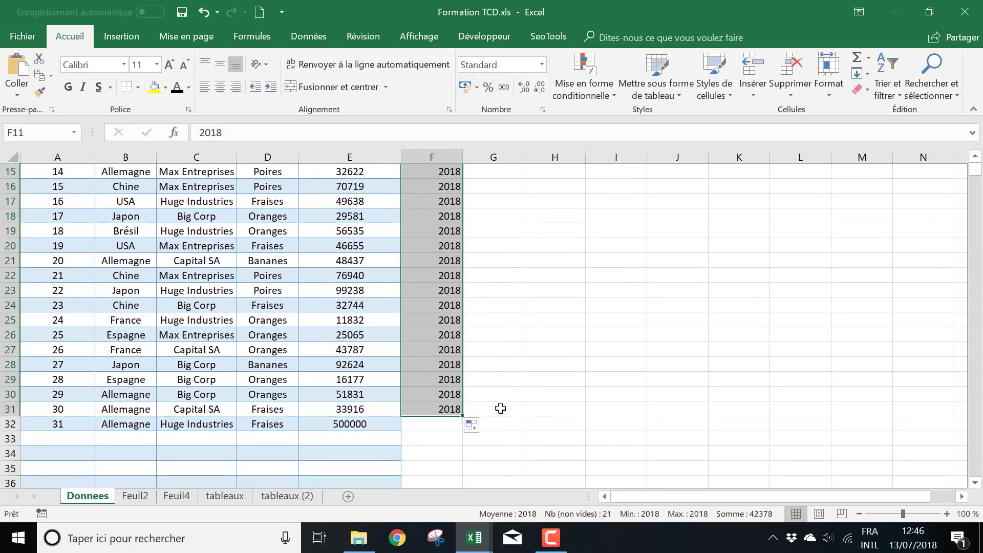
# - Enter 2016 in cell F26 and copy it down the Annee column to F32, the last sales row
pyautogui.click(448, 338)
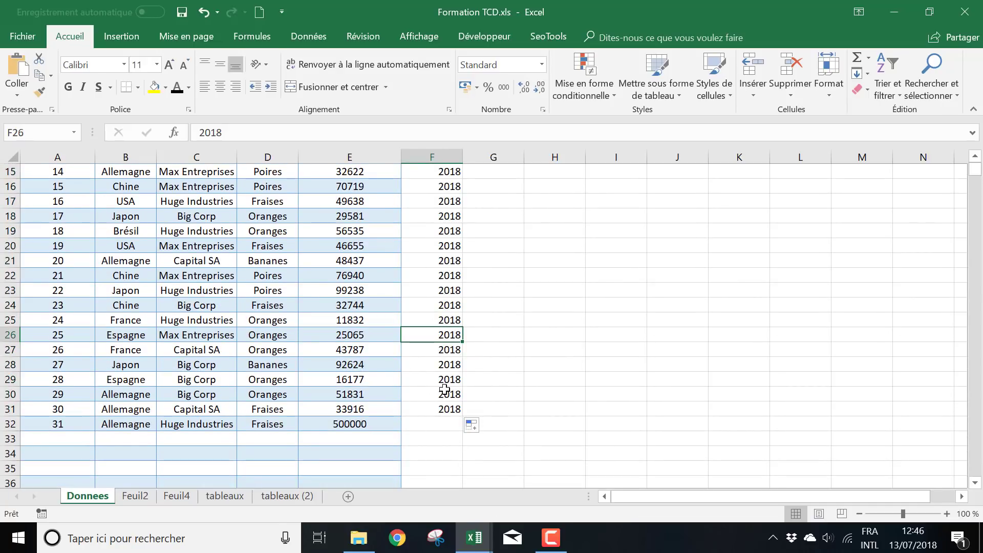
pyautogui.write('2016')
pyautogui.press('Return')
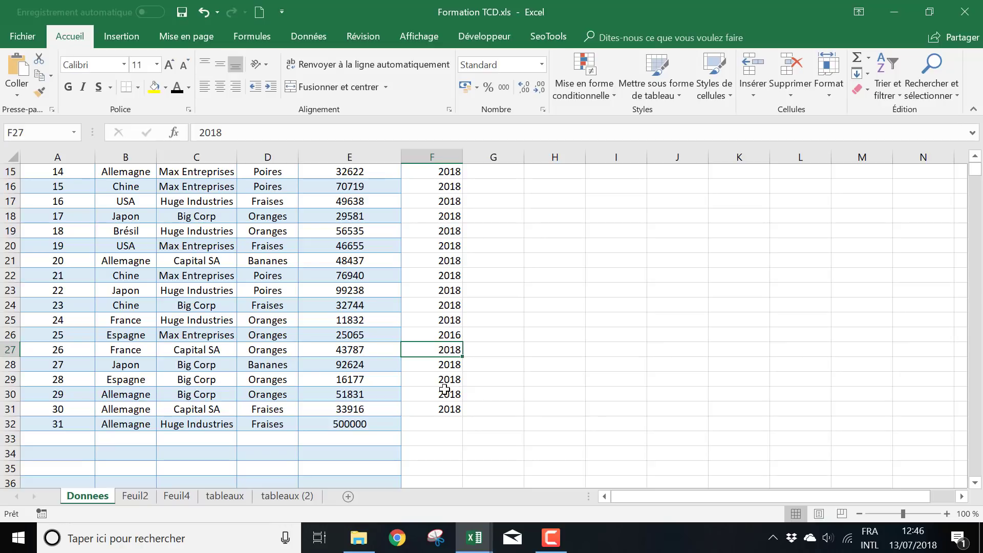
pyautogui.click(455, 332)
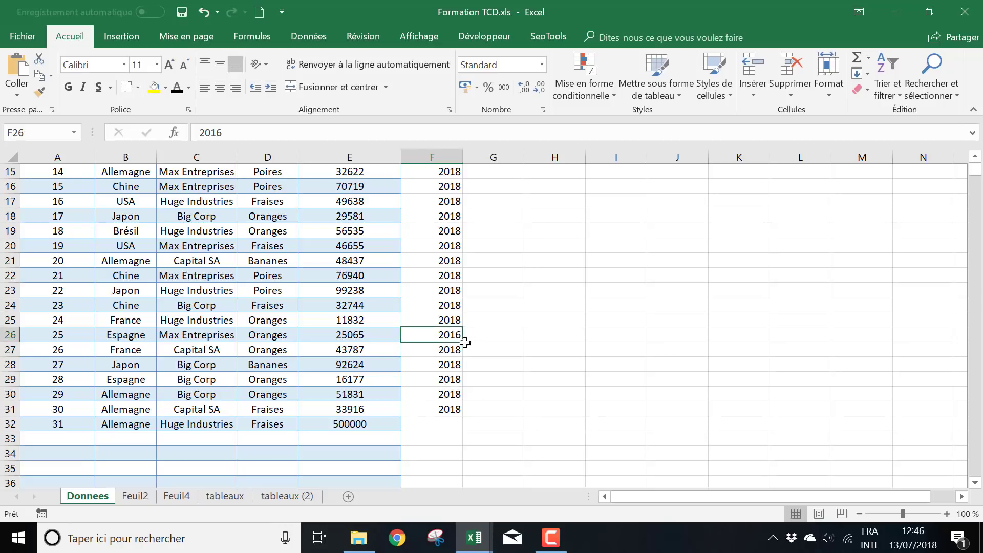
pyautogui.moveTo(464, 343); pyautogui.dragTo(455, 426)
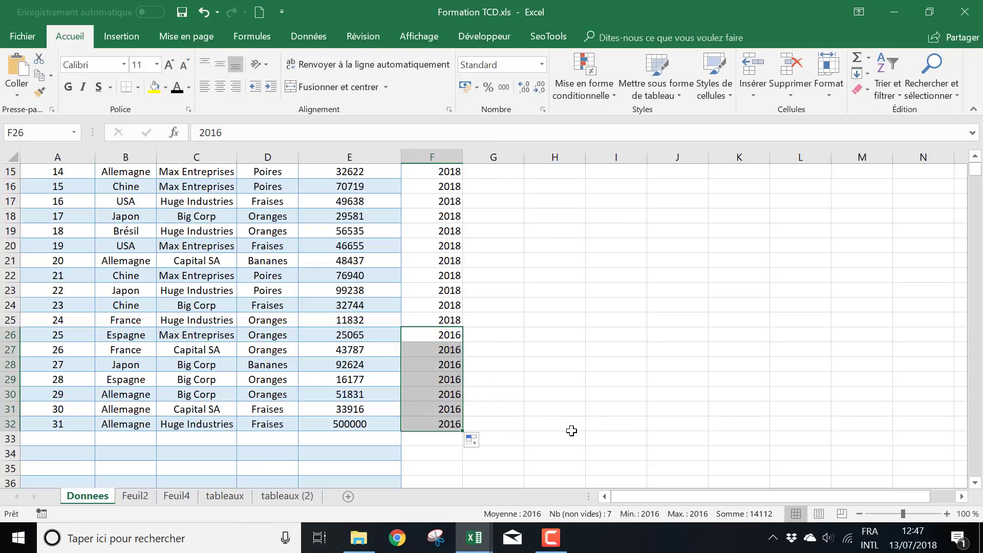
pyautogui.click(556, 395)
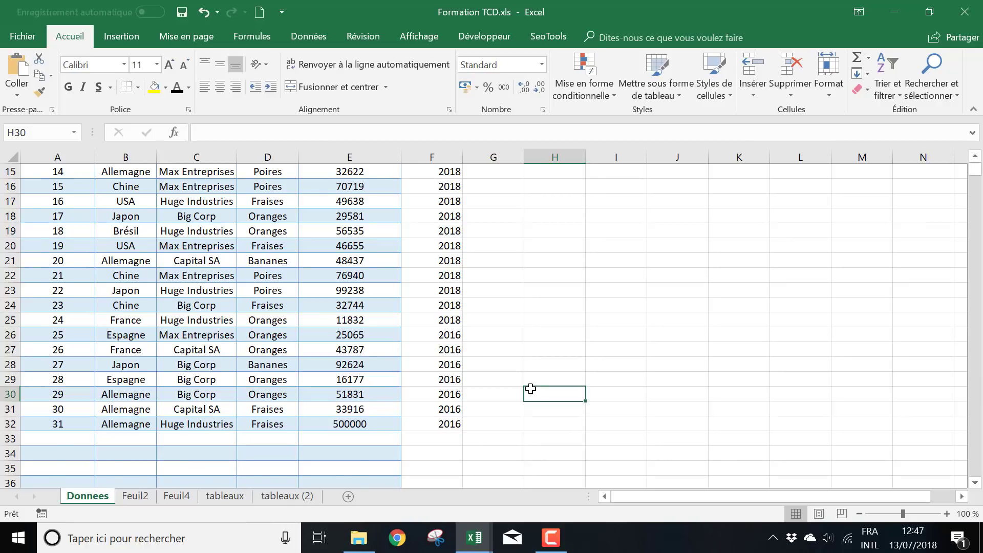
pyautogui.scroll(5, 531, 389)
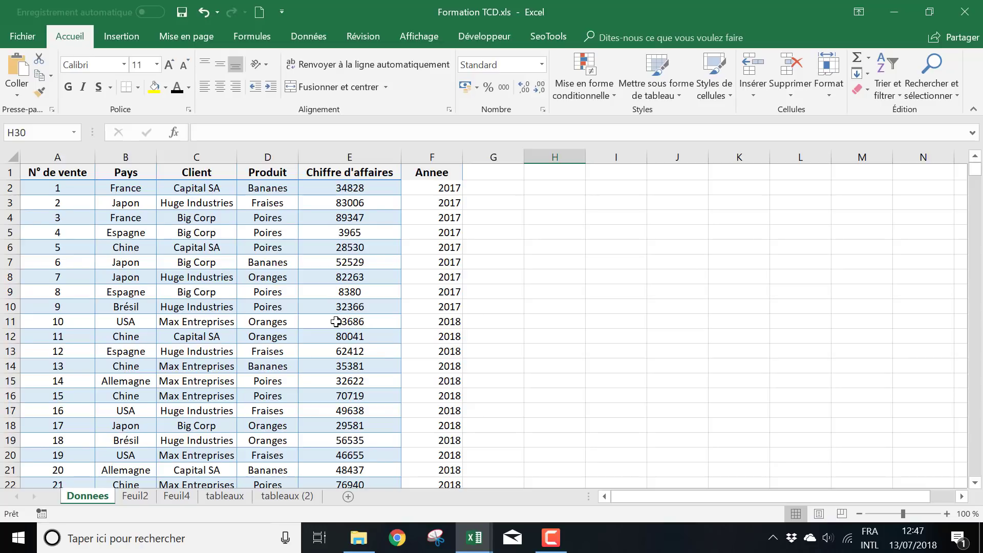
# - Change the data source of the pivot table on sheet tableaux (2) to Donnees!$A:$F so it includes the Annee column
pyautogui.click(296, 497)
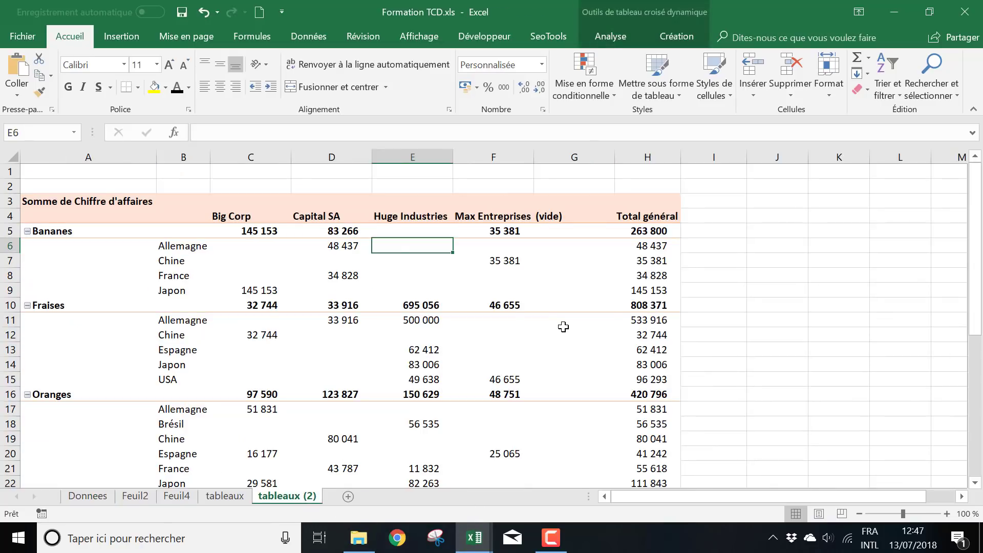
pyautogui.click(563, 327)
pyautogui.click(591, 43)
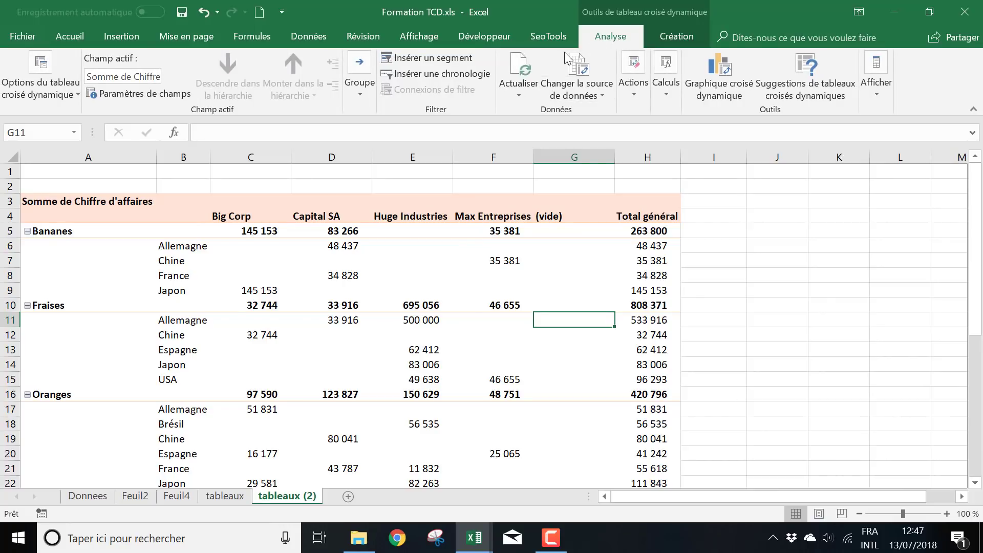
pyautogui.click(580, 79)
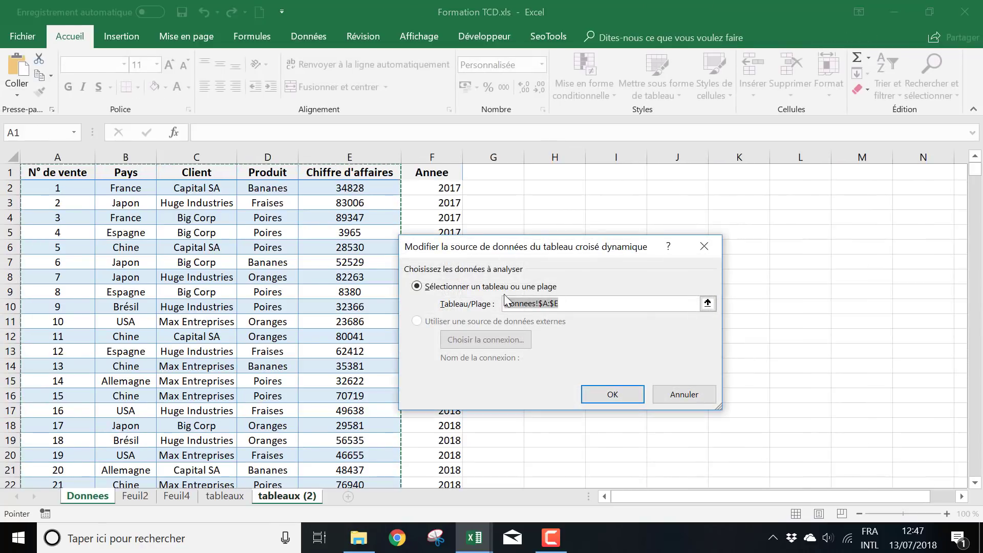
pyautogui.click(580, 306)
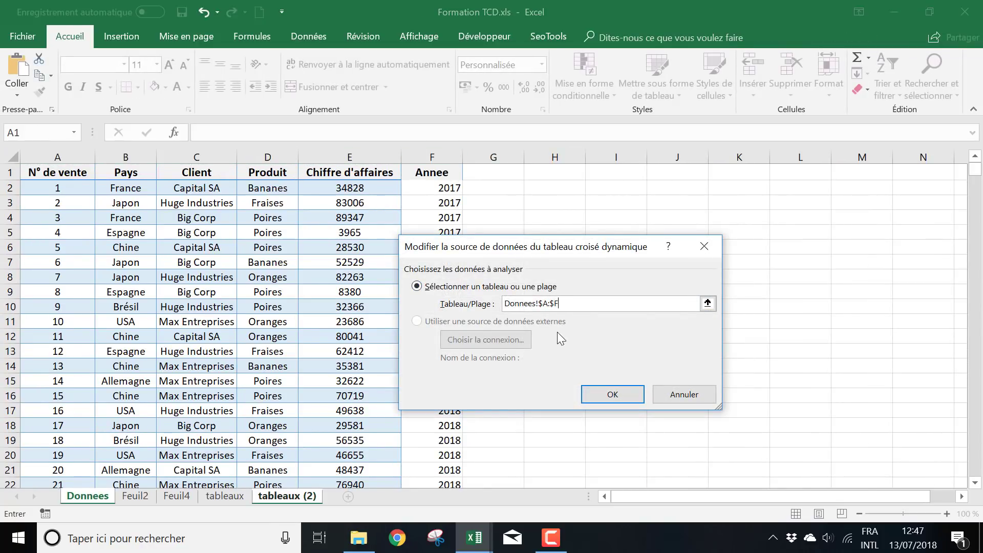
pyautogui.click(611, 393)
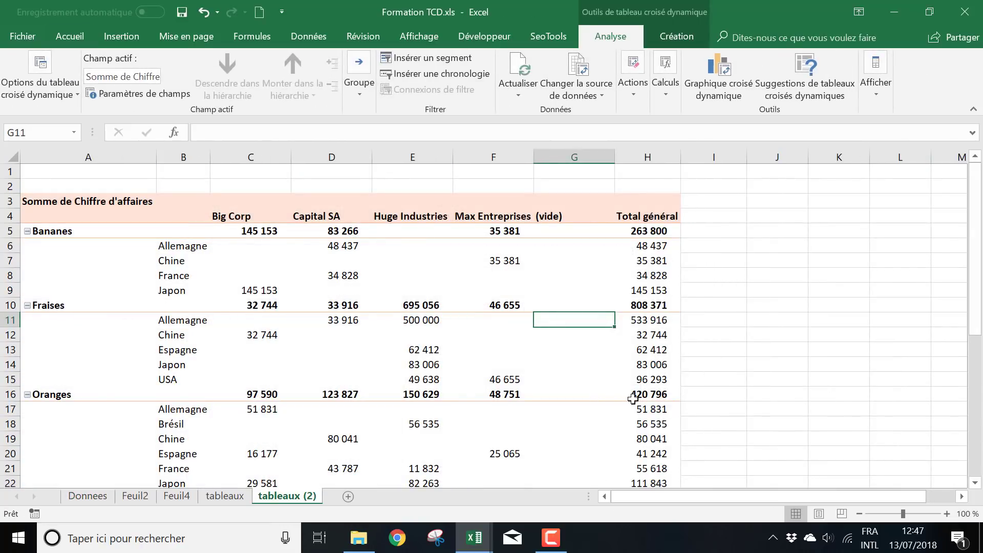
# - Show the pivot table's field list and add the Annee field to the columns area below Client
pyautogui.click(519, 273)
pyautogui.rightClick(520, 263)
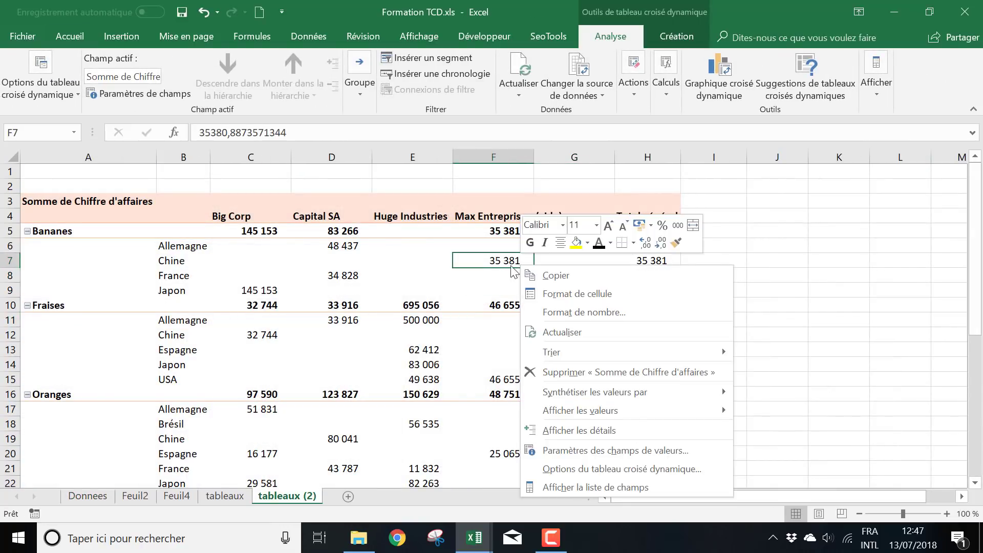
pyautogui.press('Escape')
pyautogui.click(877, 77)
pyautogui.click(878, 135)
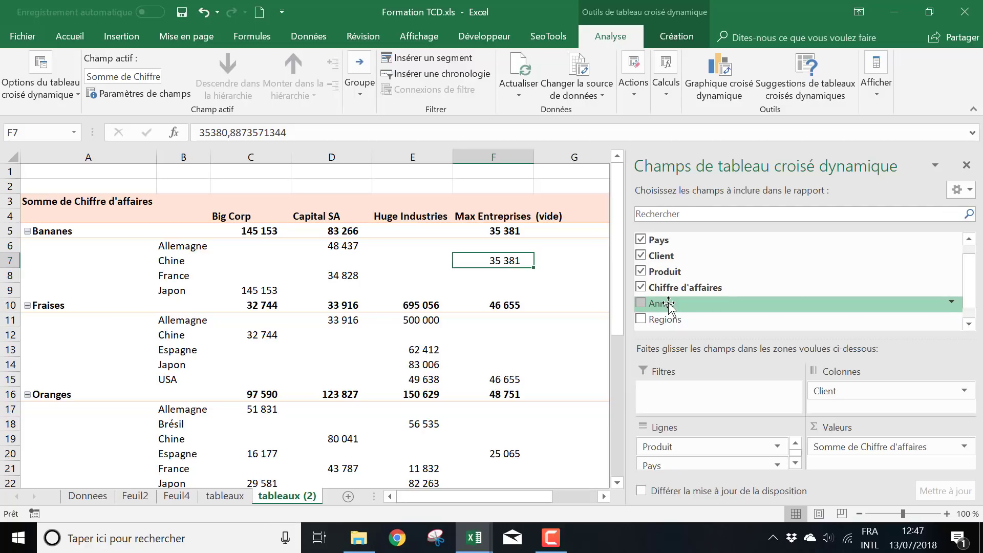
pyautogui.moveTo(669, 308); pyautogui.dragTo(850, 405)
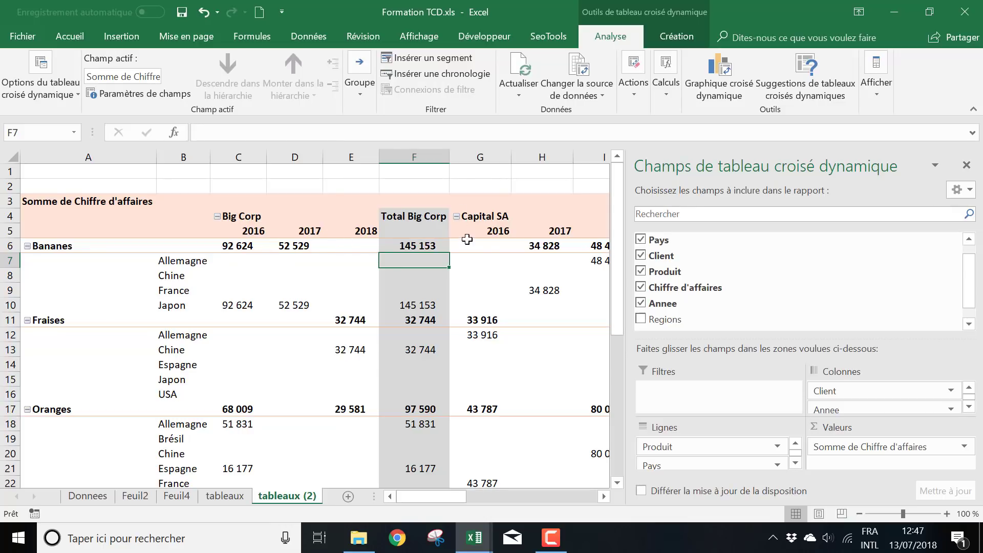
# - Try to remove the Total Big Corp column by setting the Annee field's subtotals to Aucun
pyautogui.click(250, 218)
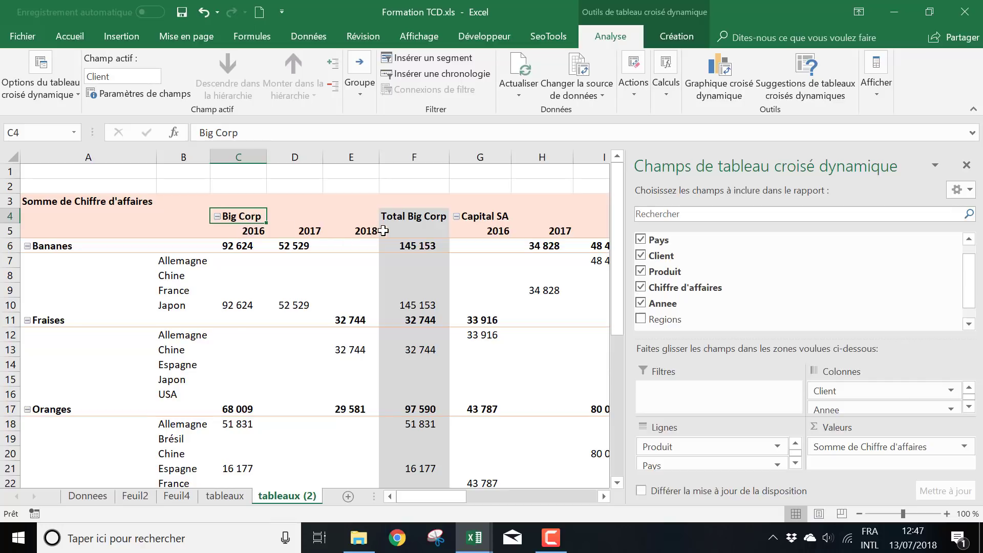
pyautogui.click(413, 219)
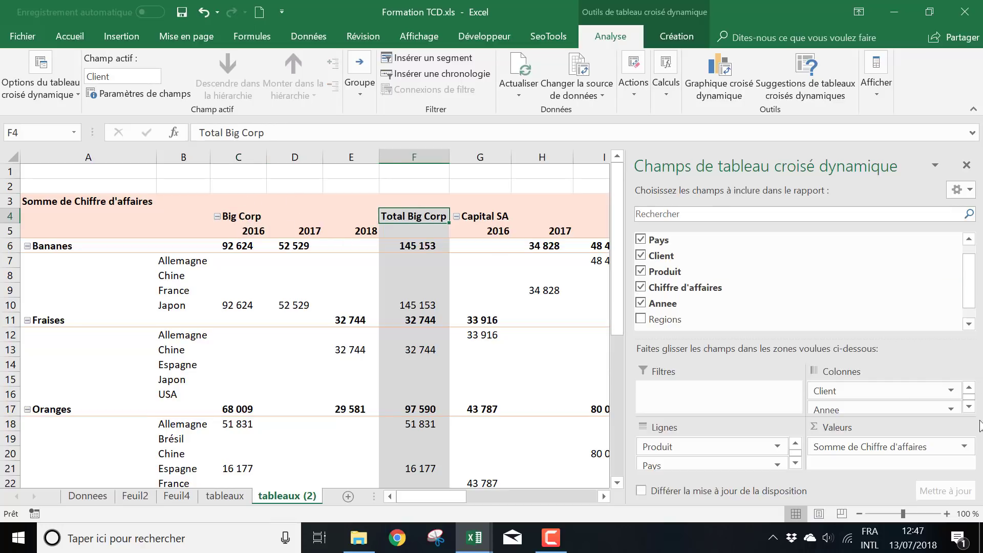
pyautogui.click(954, 410)
pyautogui.click(951, 395)
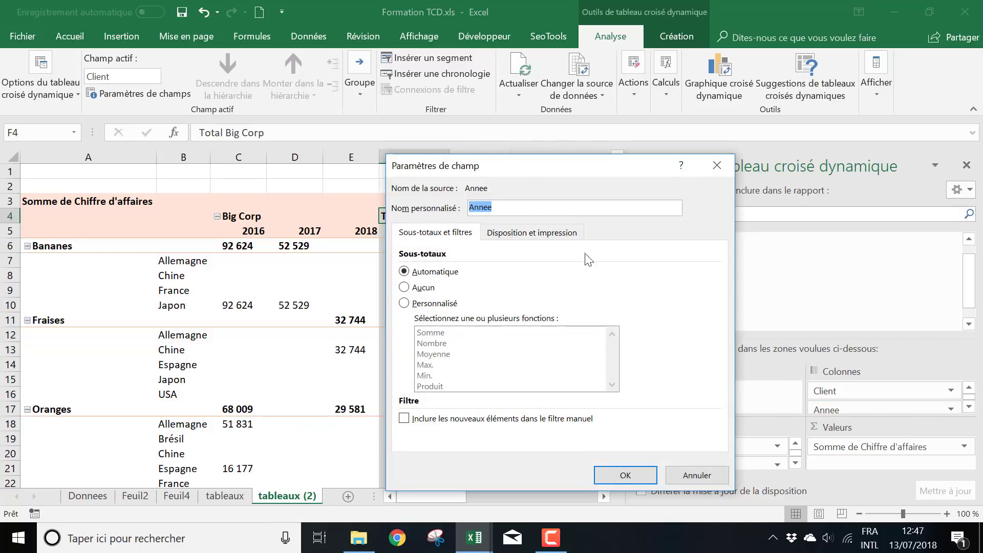
pyautogui.click(423, 287)
pyautogui.moveTo(492, 171); pyautogui.dragTo(590, 149)
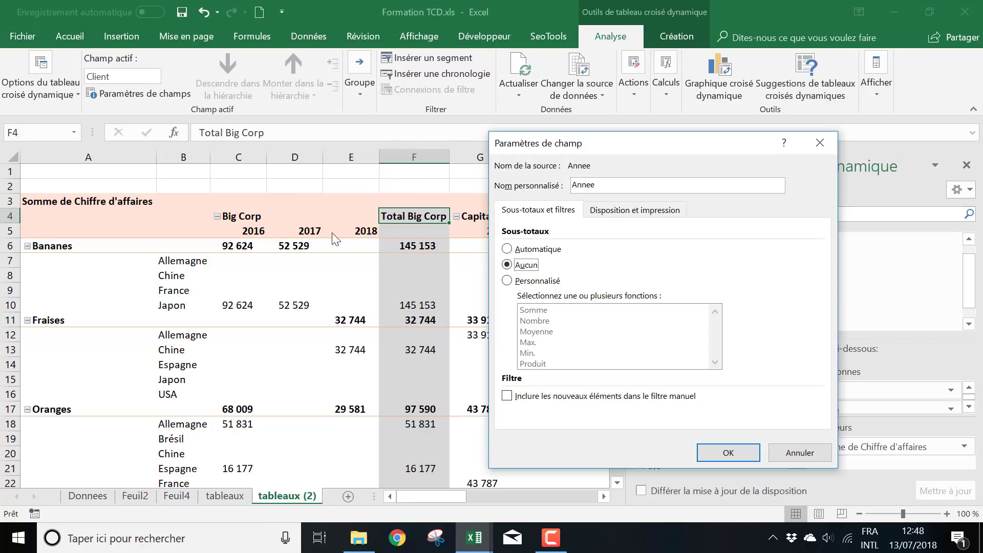
pyautogui.moveTo(623, 152); pyautogui.dragTo(507, 124)
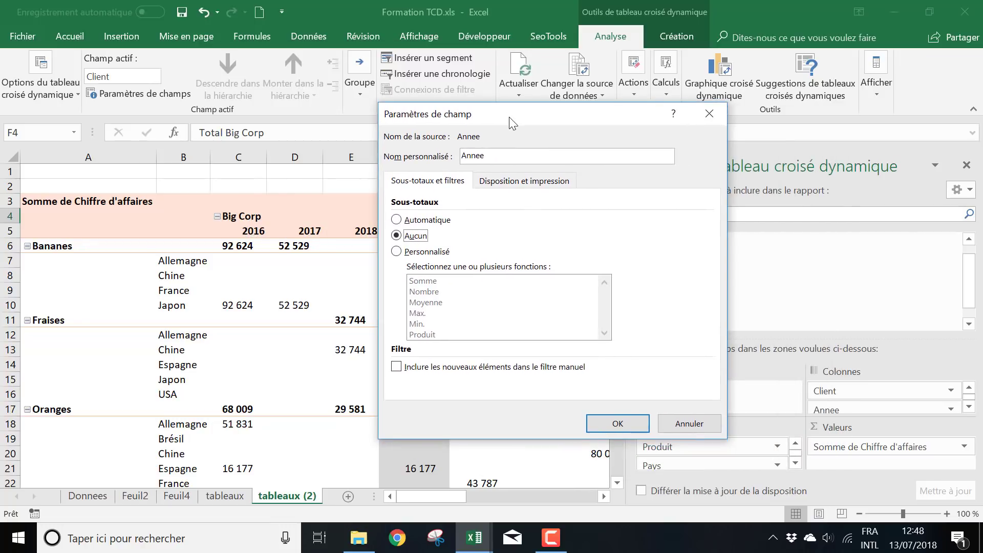
pyautogui.click(617, 432)
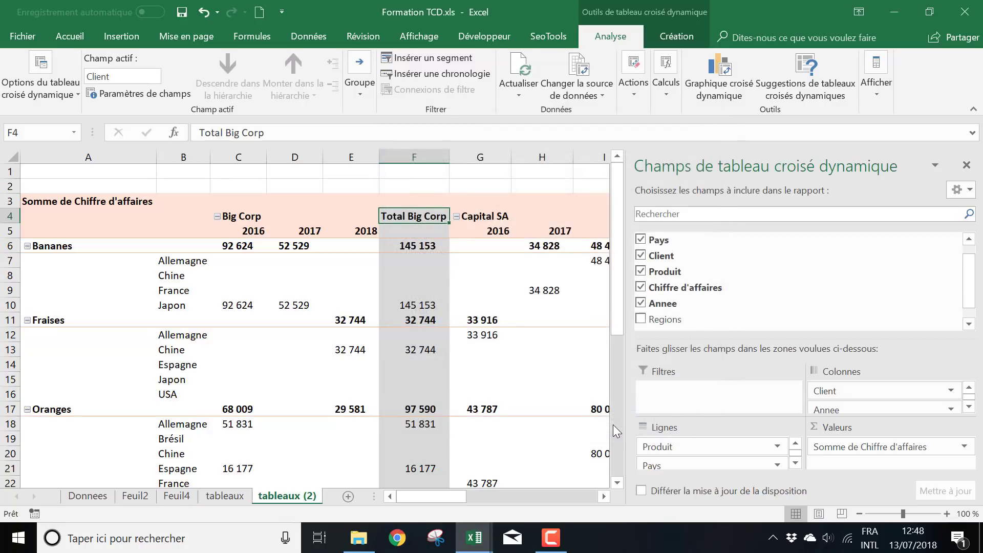
# - Set the Annee field's subtotals back to Automatique in its field settings
pyautogui.click(952, 409)
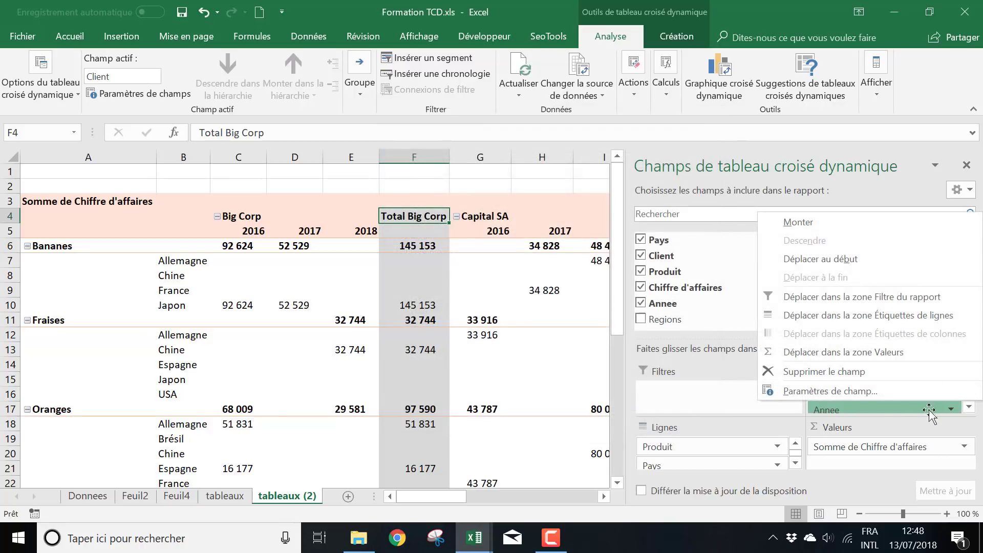
pyautogui.click(850, 393)
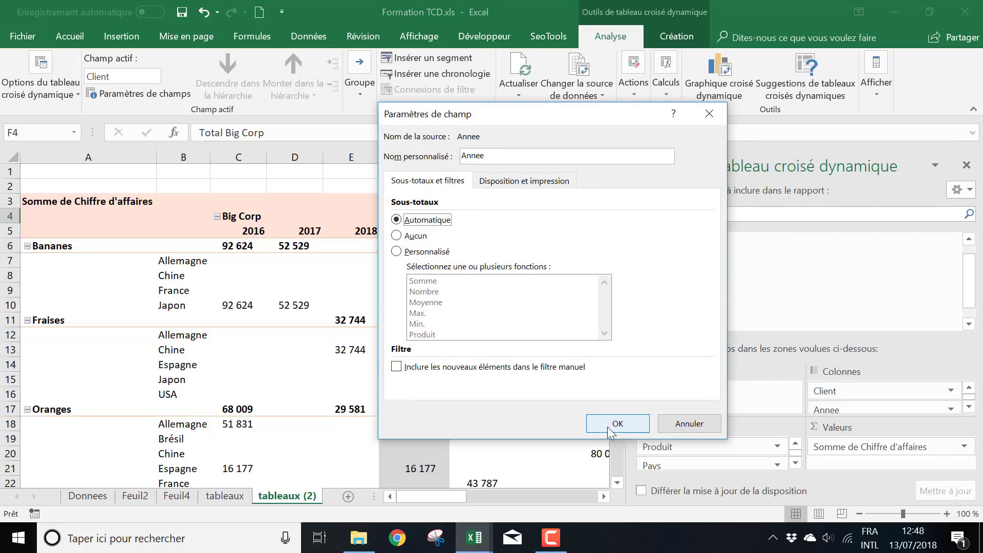
pyautogui.click(609, 430)
# - Set the Client field's subtotals to Aucun in its field settings and close the field list
pyautogui.click(951, 391)
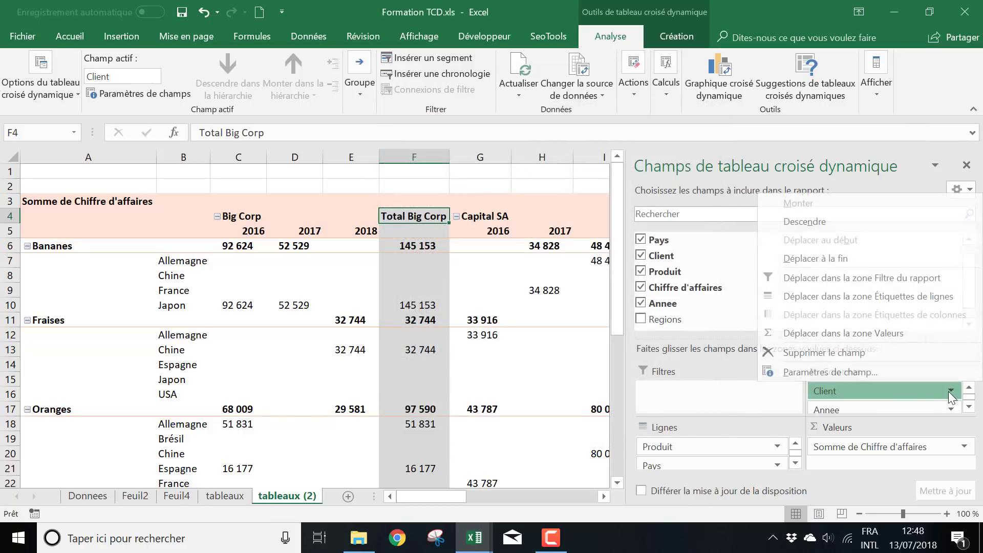
pyautogui.click(871, 381)
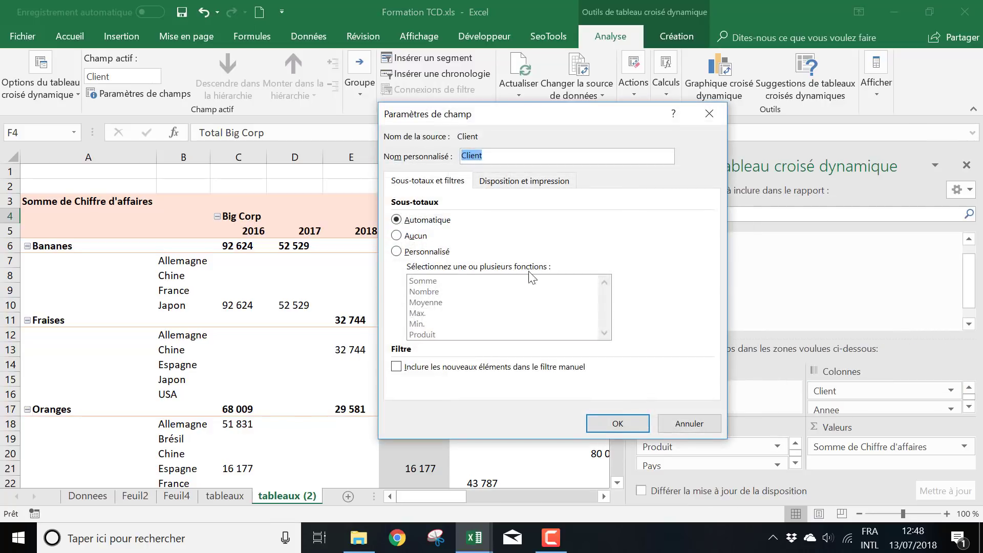
pyautogui.click(415, 236)
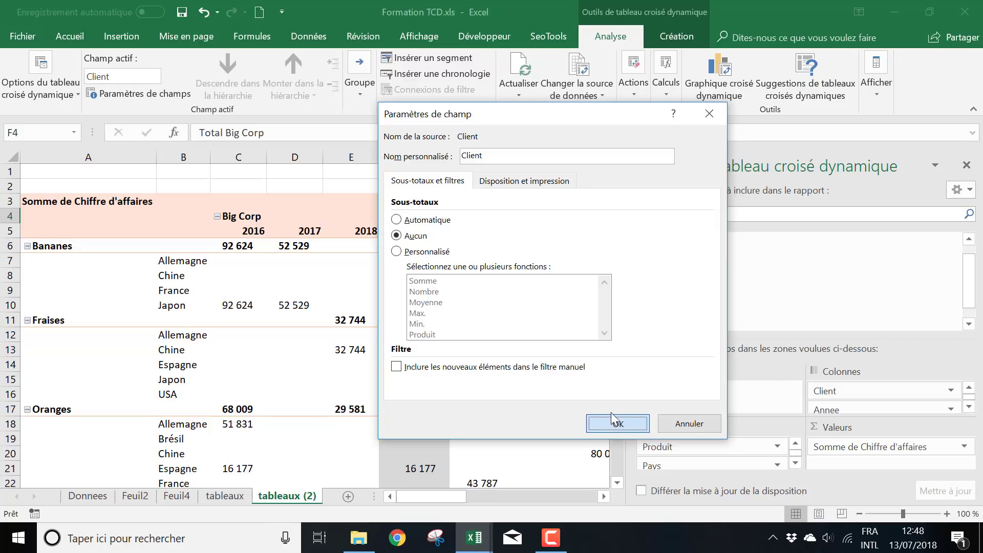
pyautogui.click(632, 422)
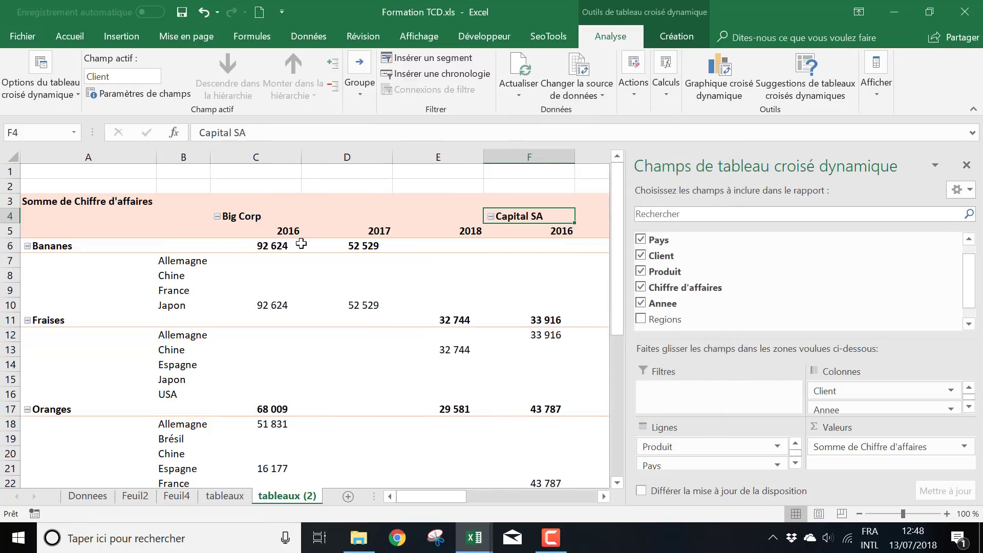
pyautogui.click(968, 166)
# - Look over the tableaux pivot table and the Donnees source data, comparing them with the pivot table on tableaux (2)
pyautogui.click(215, 499)
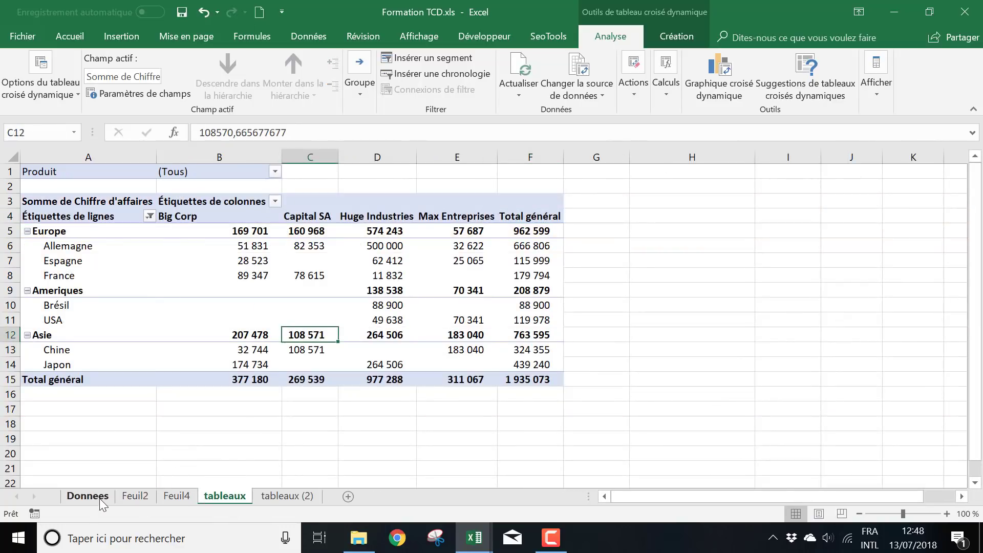
pyautogui.click(92, 499)
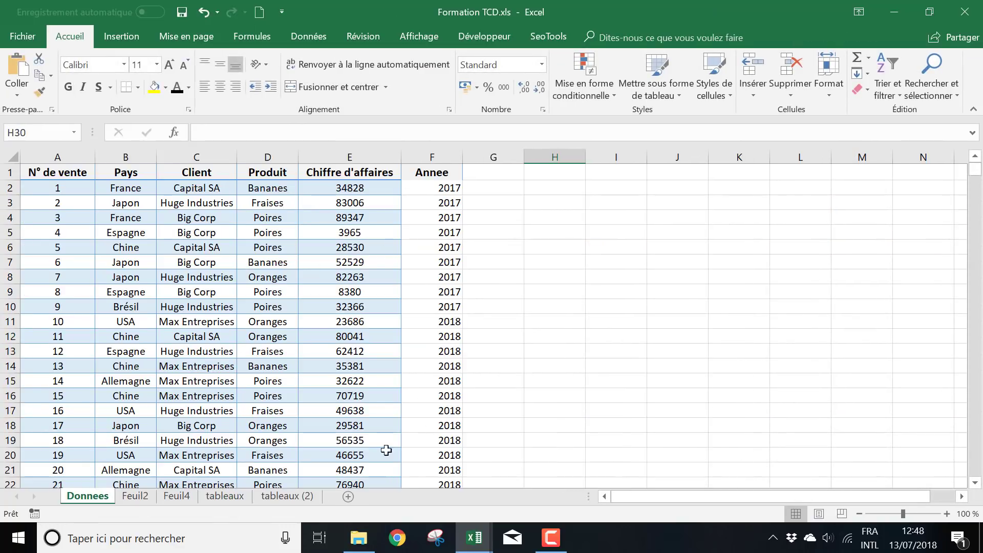
pyautogui.click(299, 496)
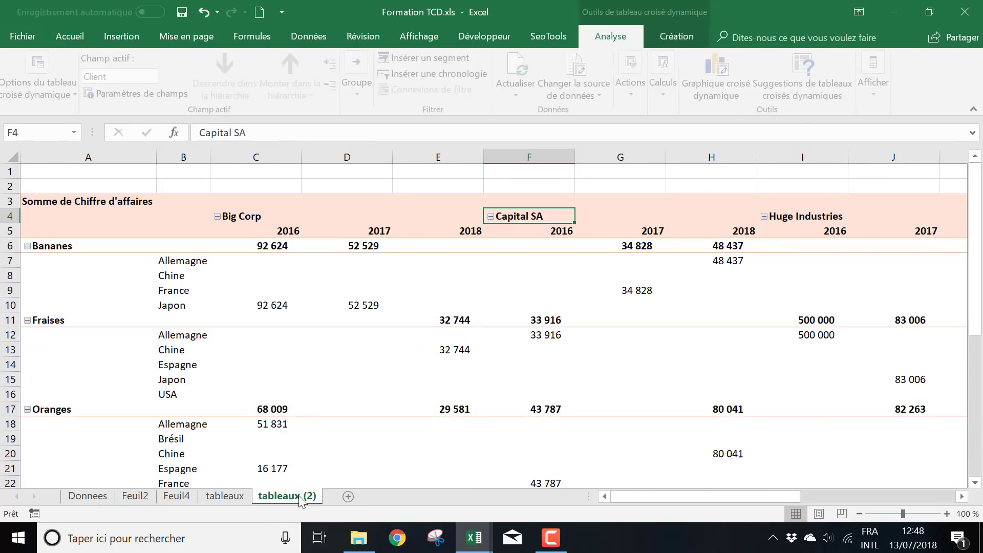
pyautogui.click(97, 497)
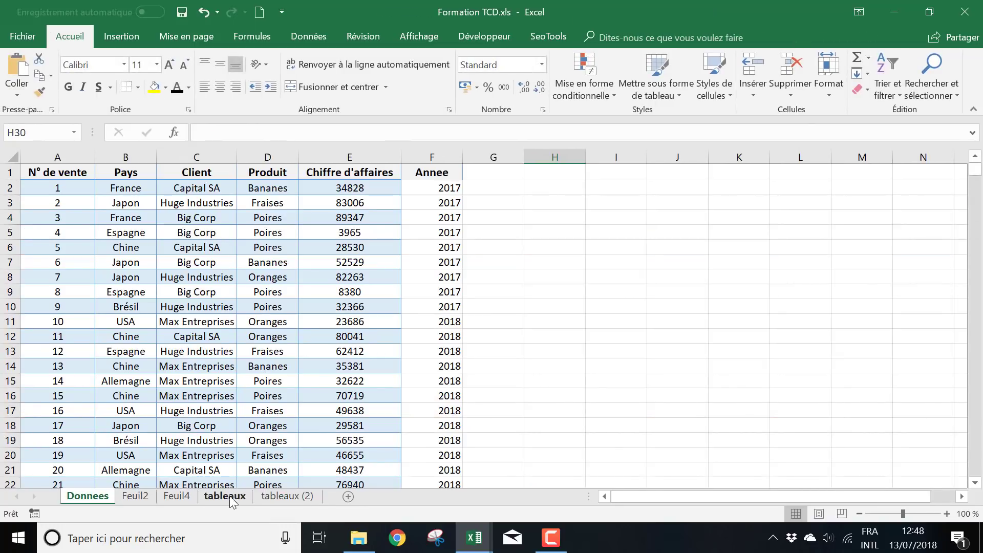
pyautogui.click(271, 499)
pyautogui.scroll(-1, 503, 290)
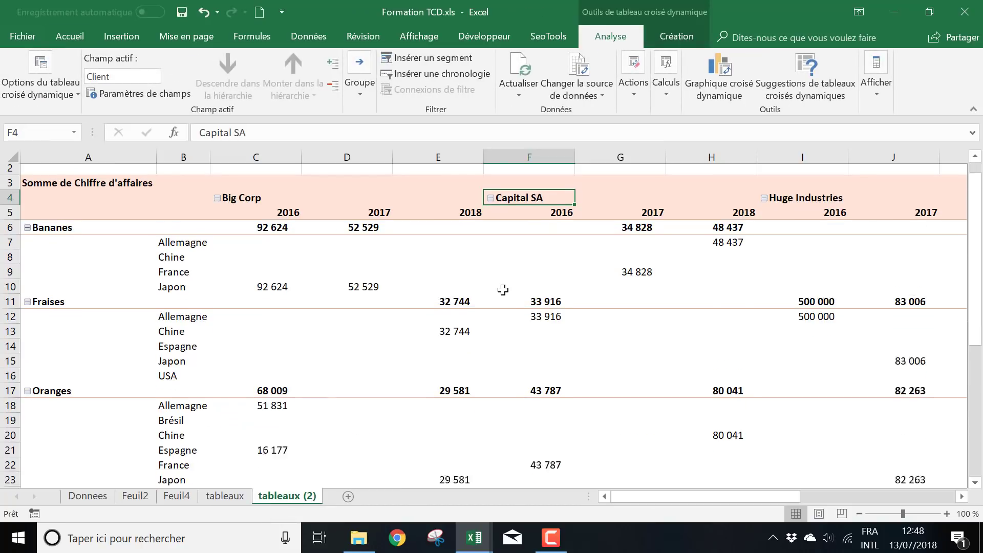
# - Zoom the tableaux (2) sheet out to 50% and fit the pivot table's column widths to their contents
pyautogui.scroll(-5, 503, 290)
pyautogui.click(860, 513)
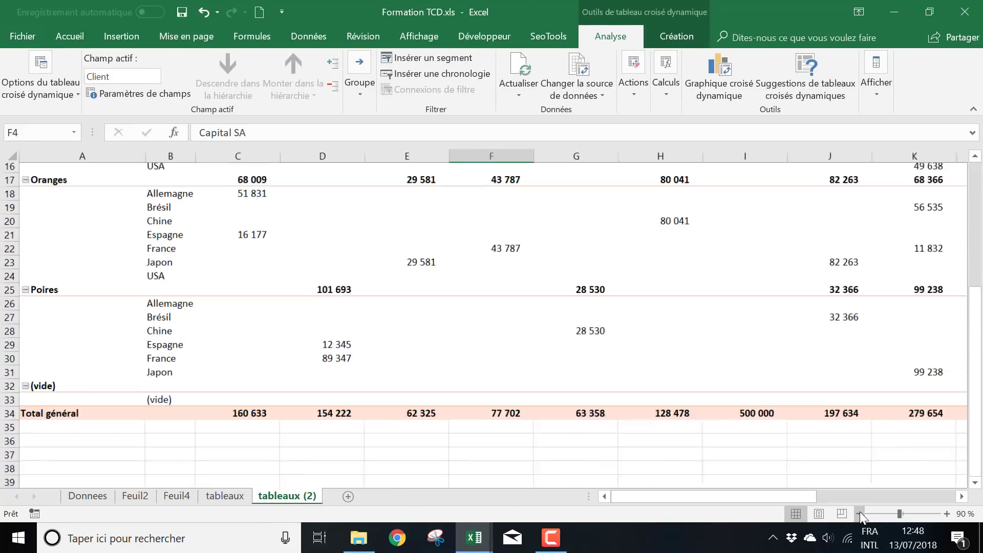
pyautogui.click(860, 513)
pyautogui.click(859, 513)
pyautogui.click(860, 514)
pyautogui.click(860, 514)
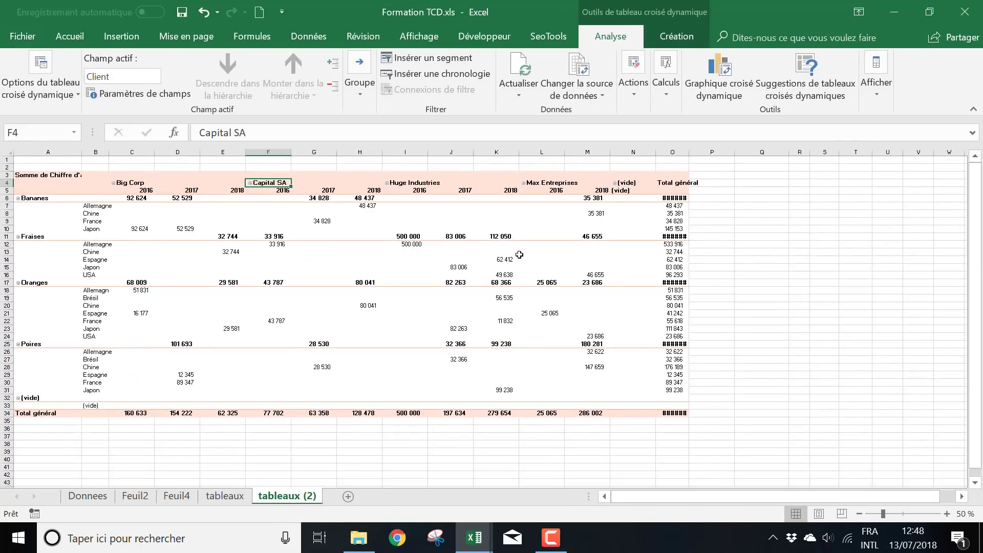
pyautogui.click(363, 230)
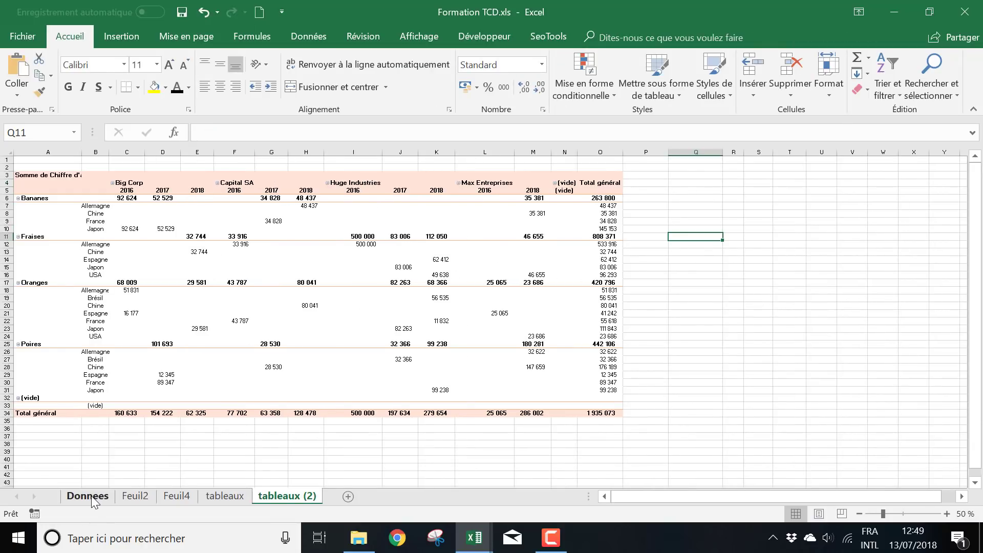
# - Check the last rows of the Donnees source data and refresh the pivot table on tableaux (2)
pyautogui.click(89, 495)
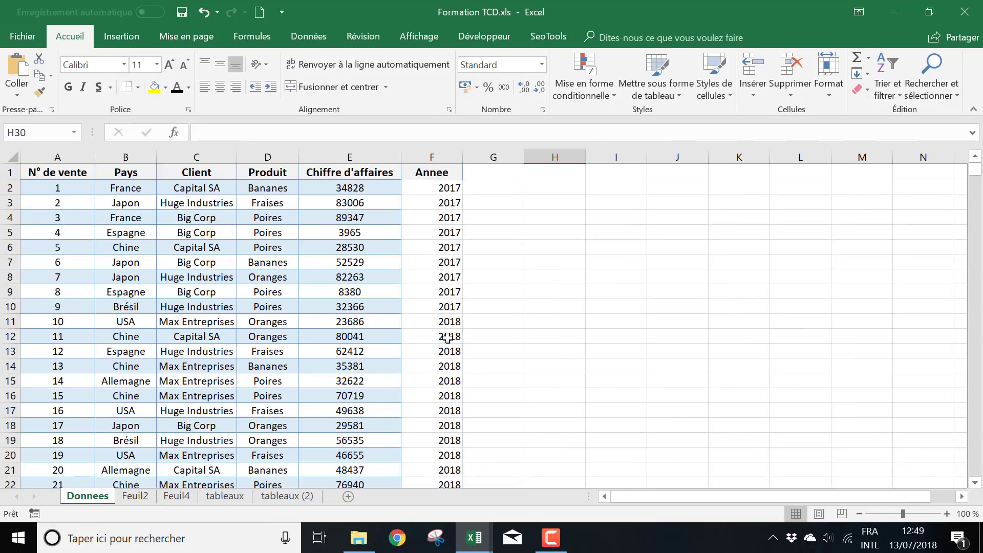
pyautogui.scroll(-6, 448, 338)
pyautogui.moveTo(82, 384); pyautogui.dragTo(431, 468)
pyautogui.click(353, 409)
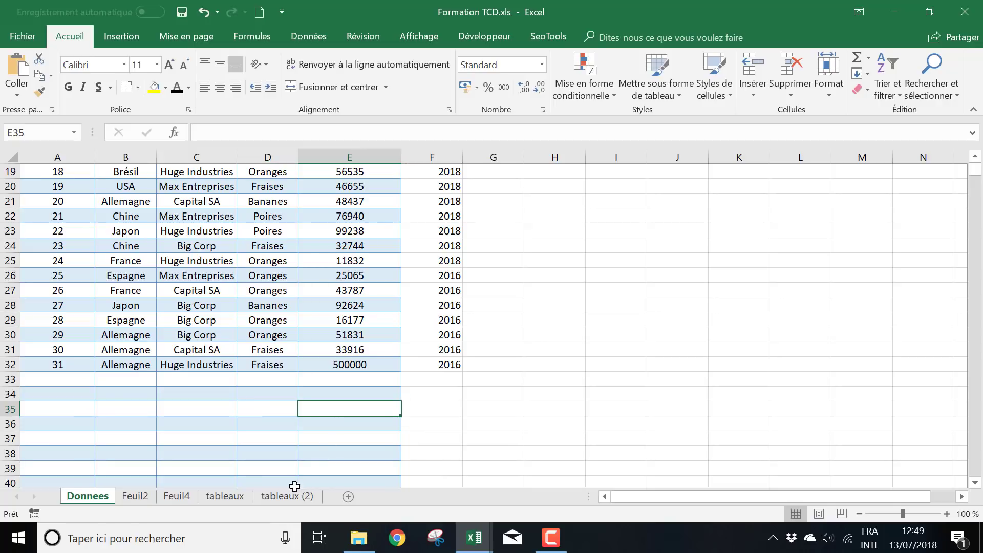
pyautogui.click(294, 494)
pyautogui.rightClick(393, 298)
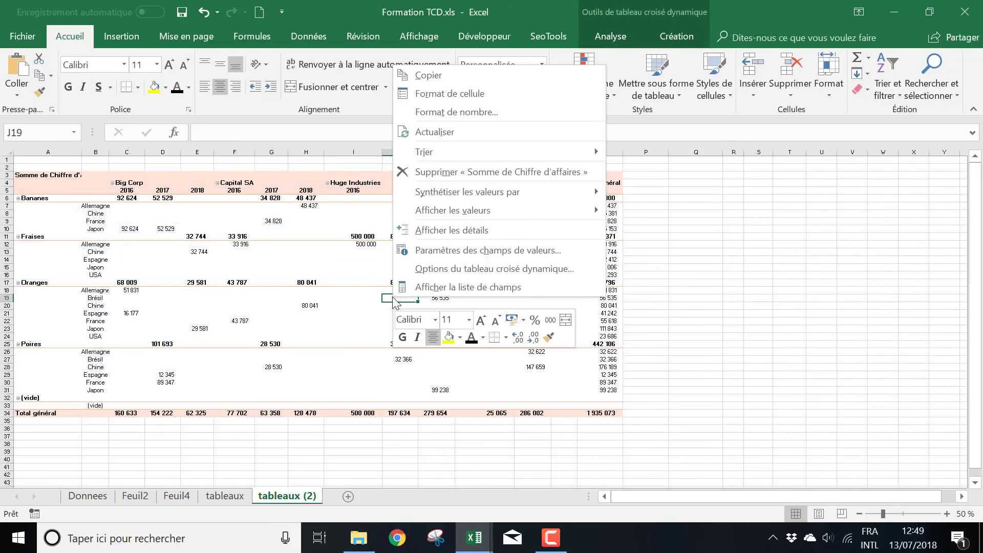
pyautogui.click(438, 132)
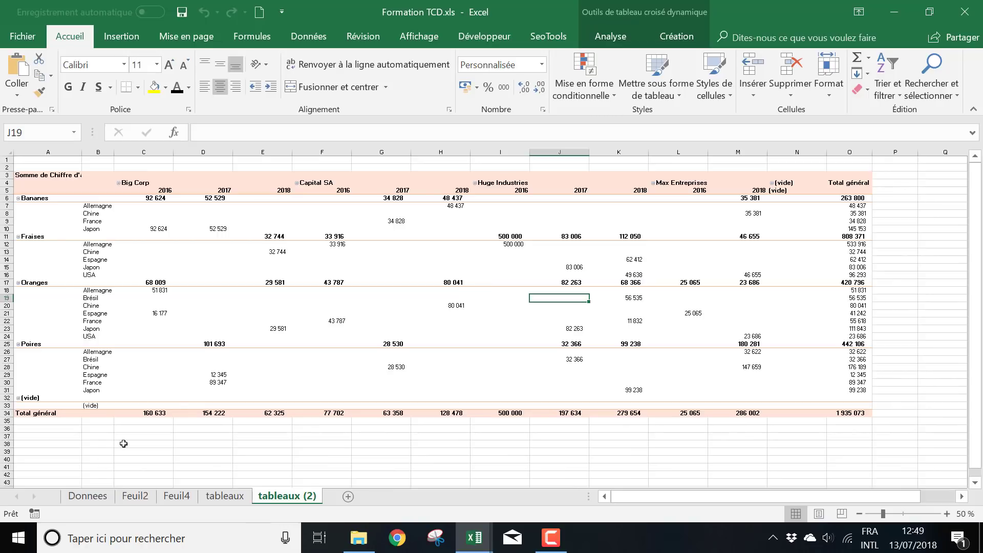
# - On Donnees, copy the number, country, client and product cells of sale 24 into the first empty row, row 33
pyautogui.moveTo(179, 412)
pyautogui.click(84, 496)
pyautogui.click(126, 407)
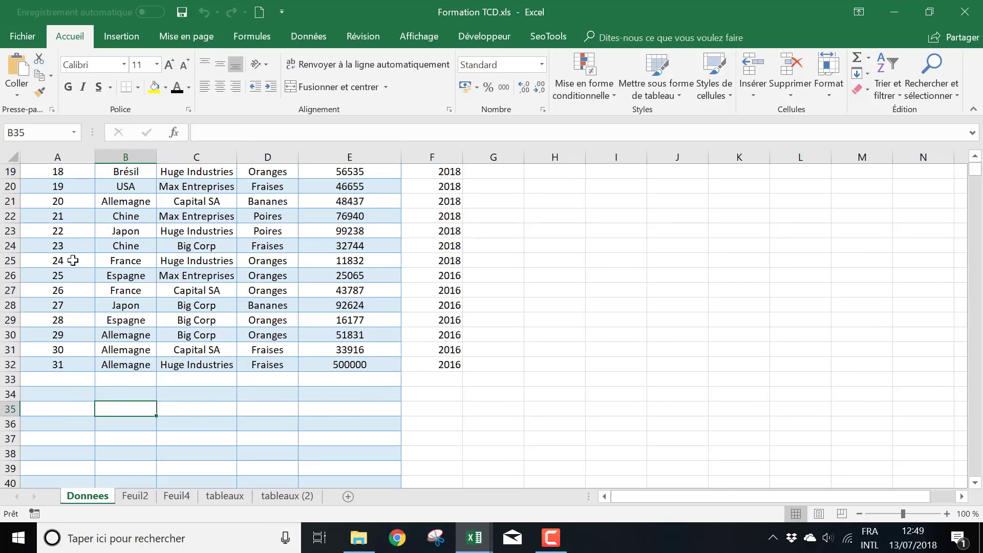
pyautogui.moveTo(72, 260); pyautogui.dragTo(284, 262)
pyautogui.hotkey('ctrl', 'c')
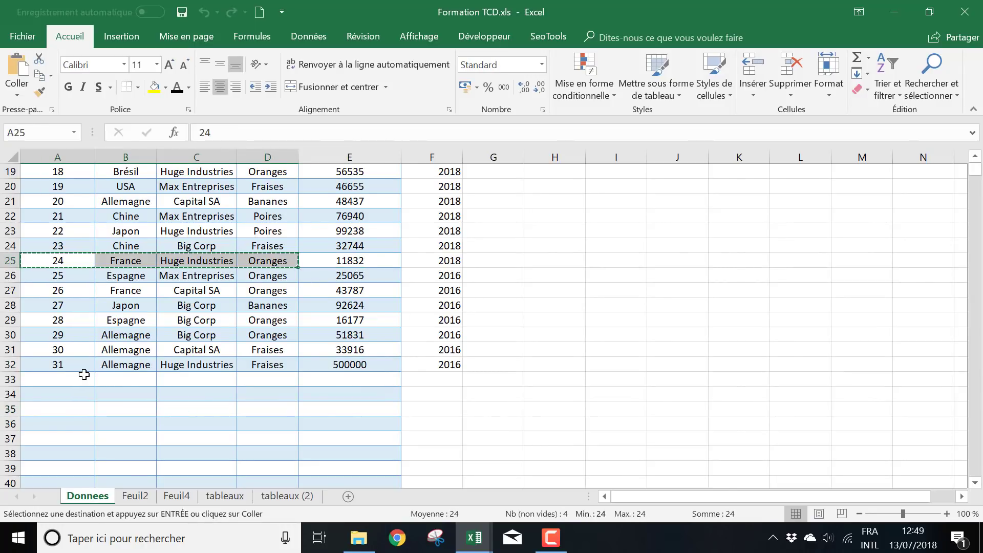
pyautogui.rightClick(80, 379)
pyautogui.click(132, 104)
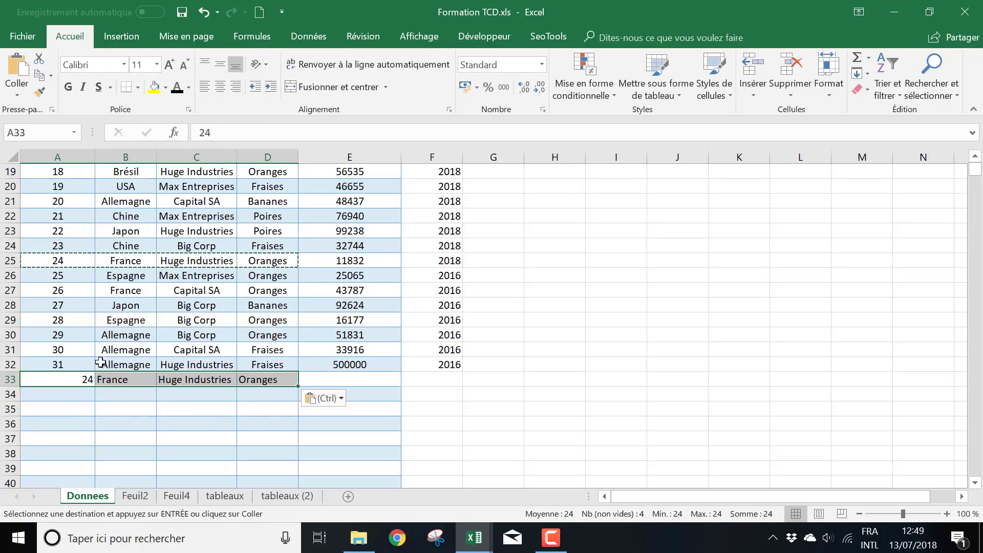
# - Set the N° de vente of the pasted sale in row 33 to 32
pyautogui.click(81, 380)
pyautogui.press('Escape')
pyautogui.write('32')
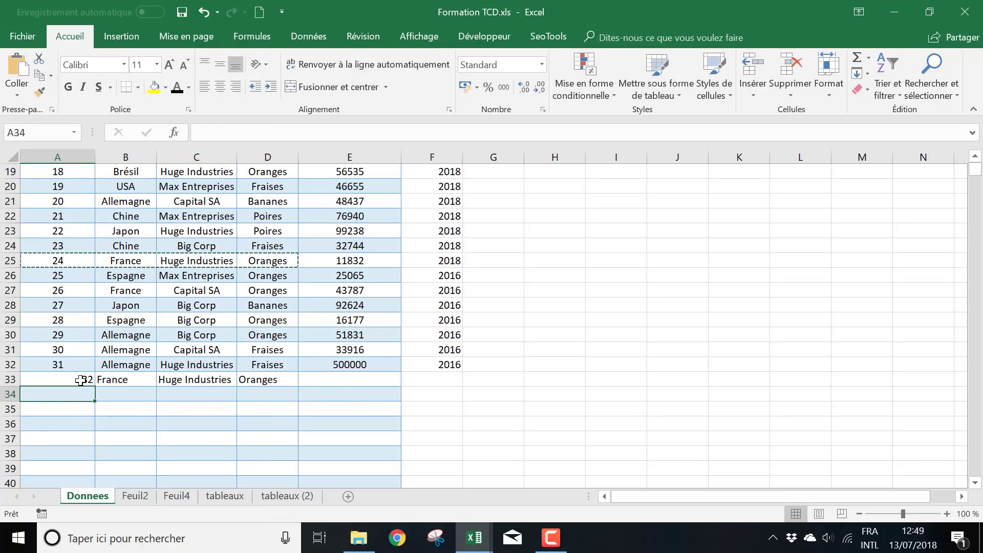
pyautogui.press('Return')
# - Enter 600000 as Chiffre d'affaires and 2018 as Annee for the new sale in row 33
pyautogui.click(371, 378)
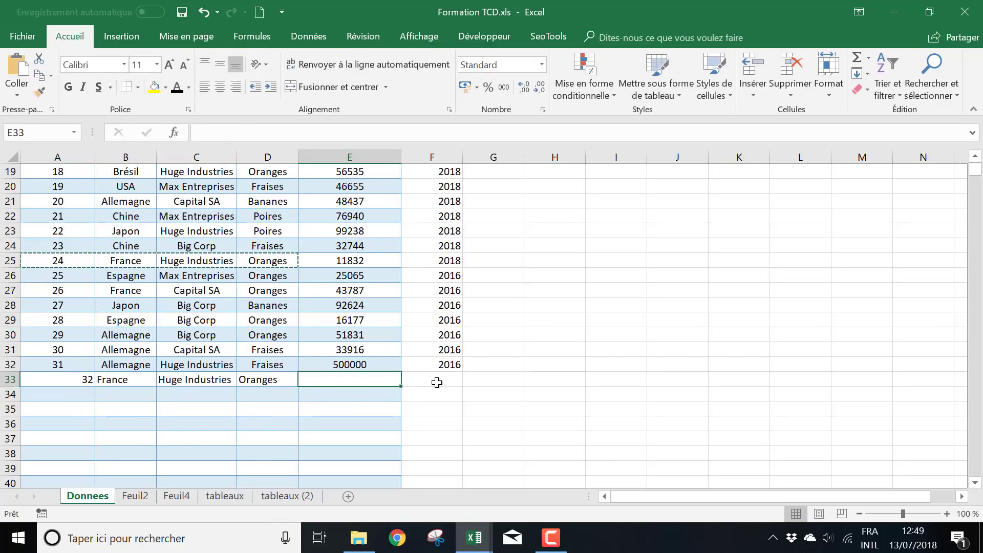
pyautogui.write('40')
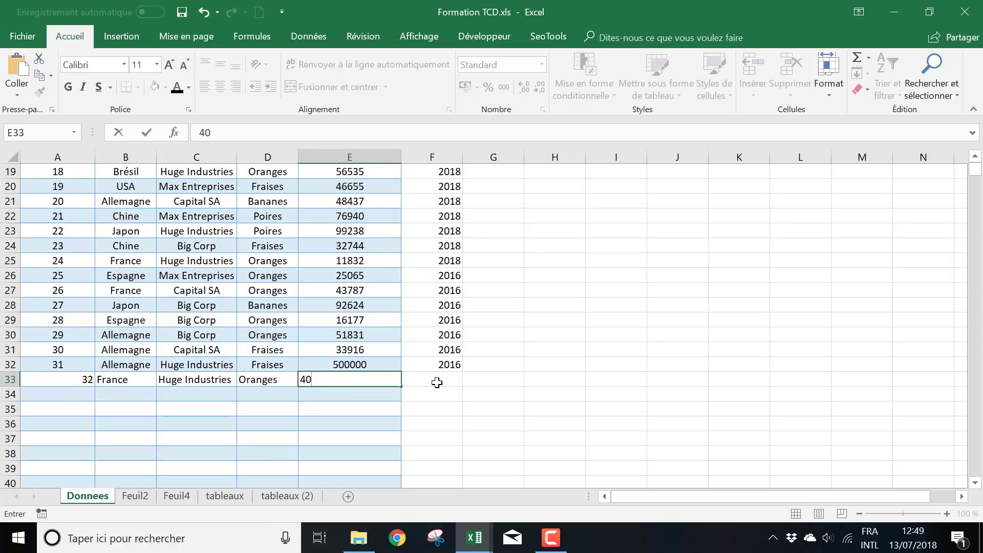
pyautogui.press('BackSpace')
pyautogui.press('BackSpace')
pyautogui.write('600000')
pyautogui.press('Return')
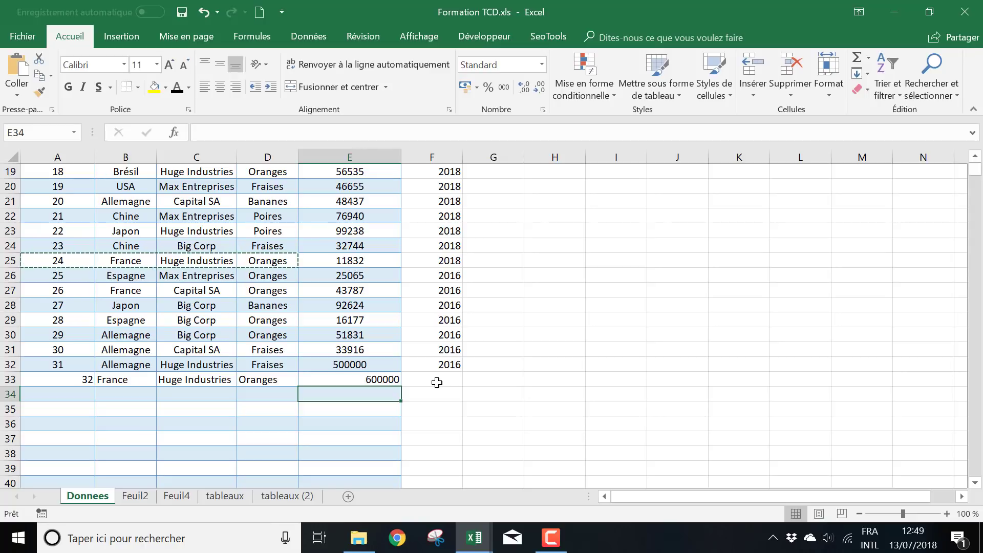
pyautogui.click(437, 383)
pyautogui.write('2018')
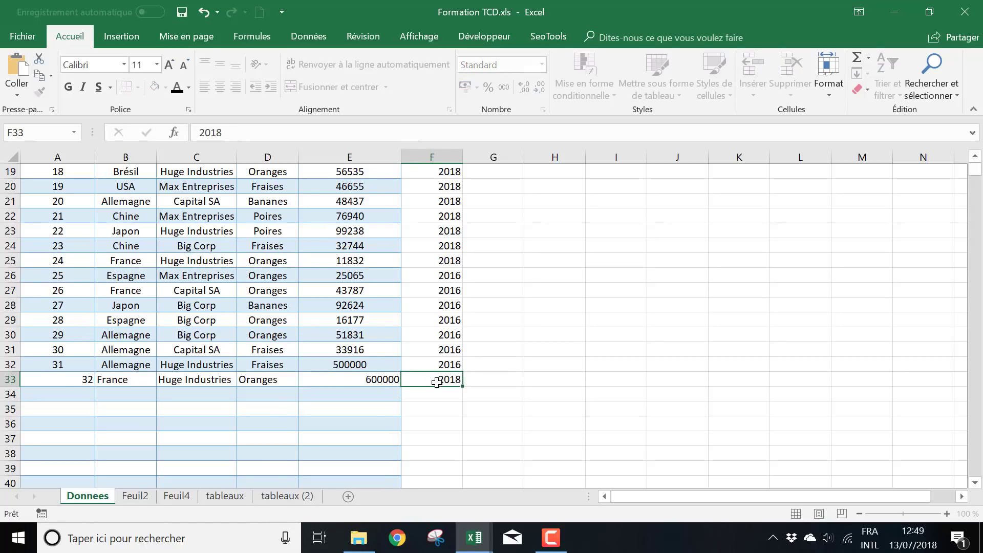
pyautogui.press('Return')
# - Centre the contents of columns A to F on the Donnees sheet horizontally
pyautogui.click(77, 170)
pyautogui.hotkey('ctrl', 'a')
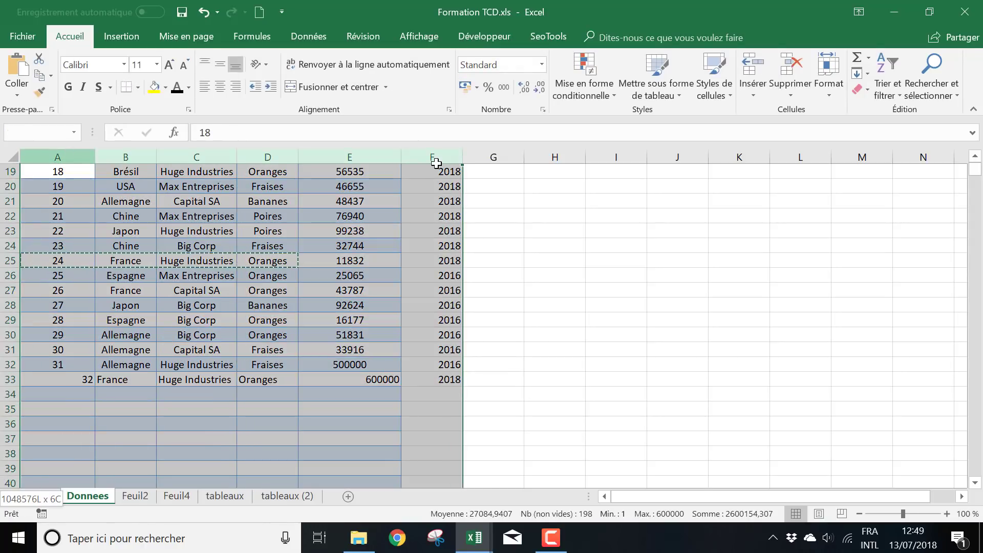
pyautogui.click(220, 90)
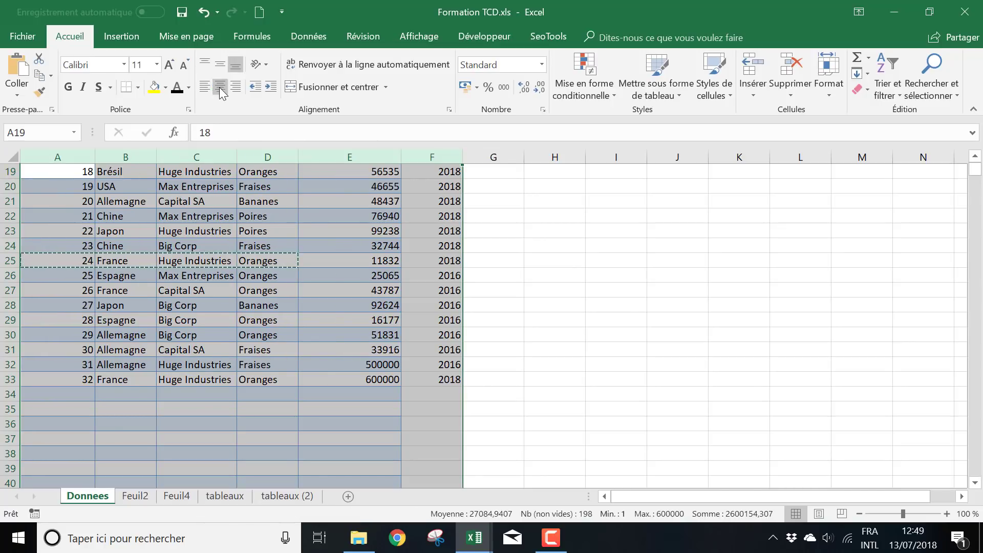
pyautogui.hotkey('ctrl', 'z')
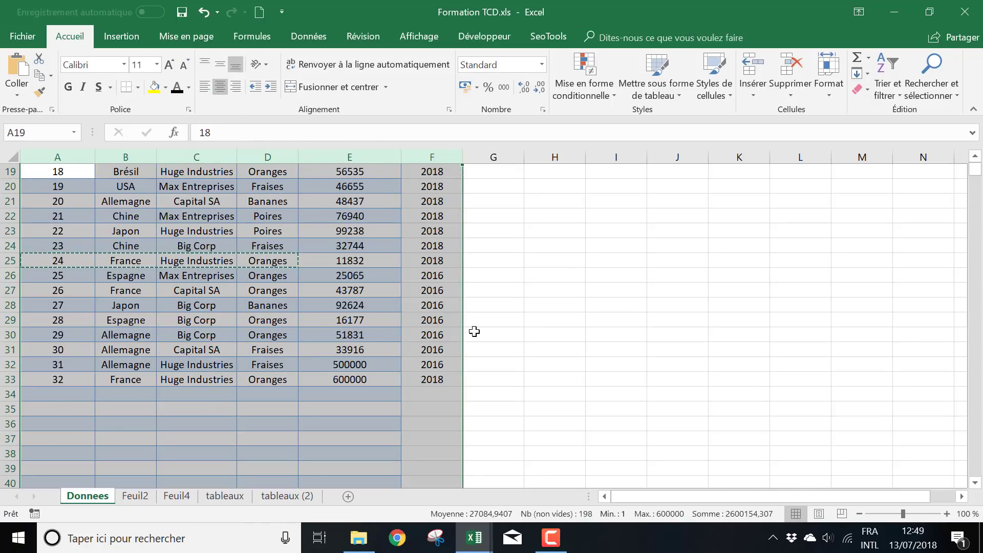
pyautogui.click(496, 337)
# - Refresh the tableaux (2) pivot table to include the new Huge Industries sale from Donnees
pyautogui.click(281, 494)
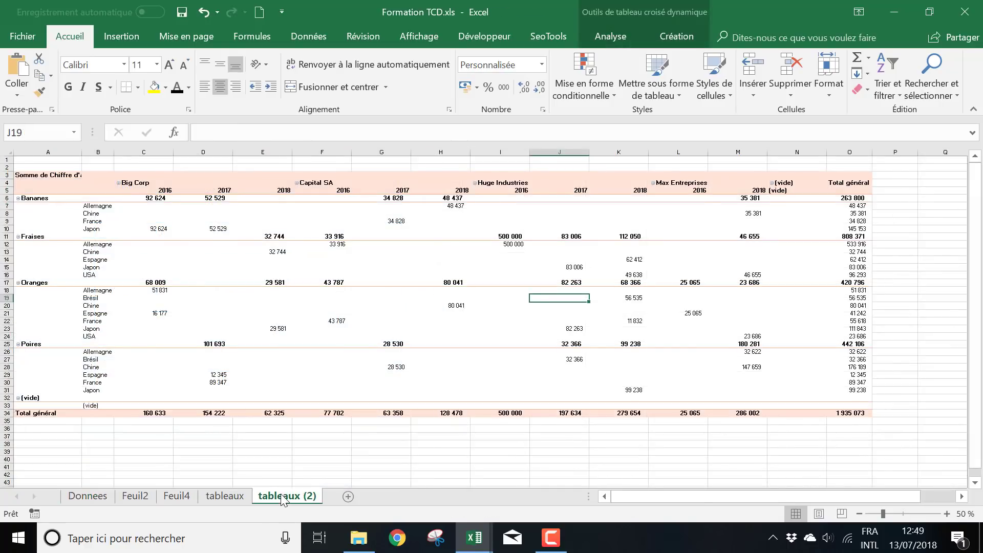
pyautogui.rightClick(515, 267)
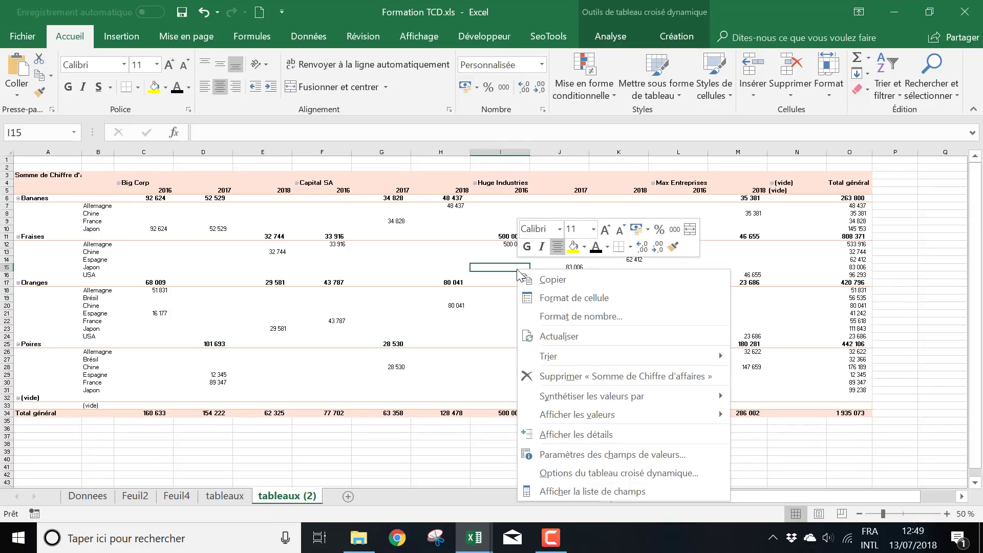
pyautogui.click(568, 335)
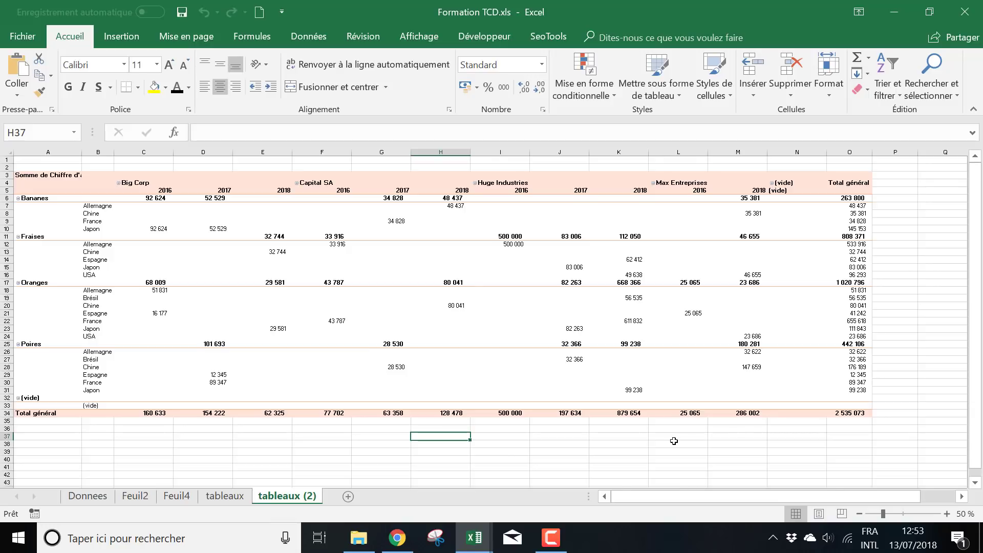
# - Compare the pivot table on tableaux with the one on tableaux (2)
pyautogui.click(227, 497)
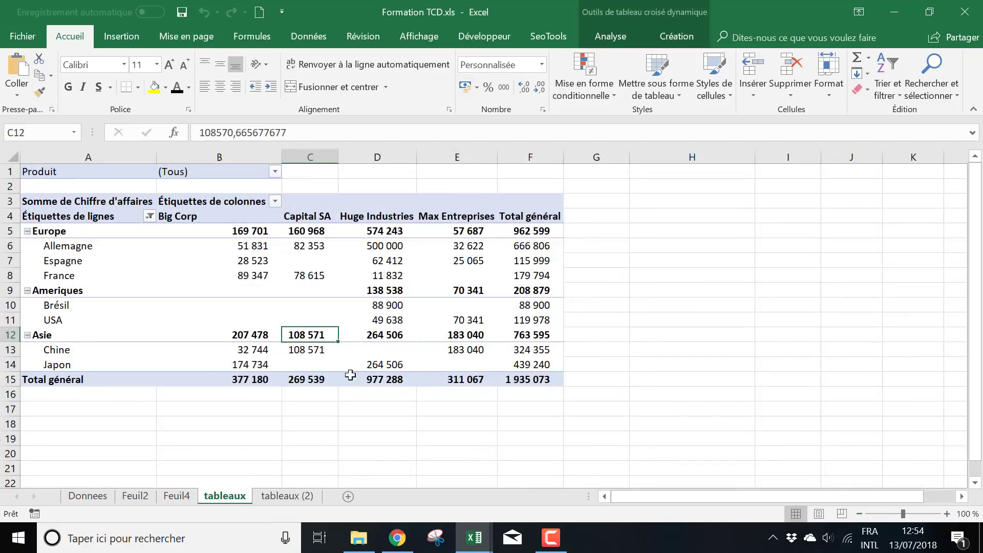
pyautogui.click(293, 503)
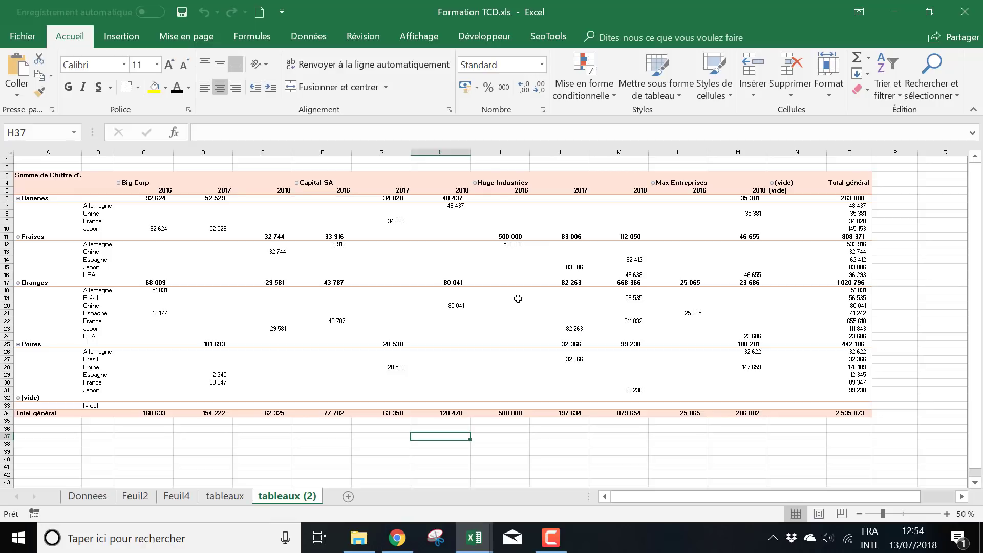
pyautogui.moveTo(517, 298)
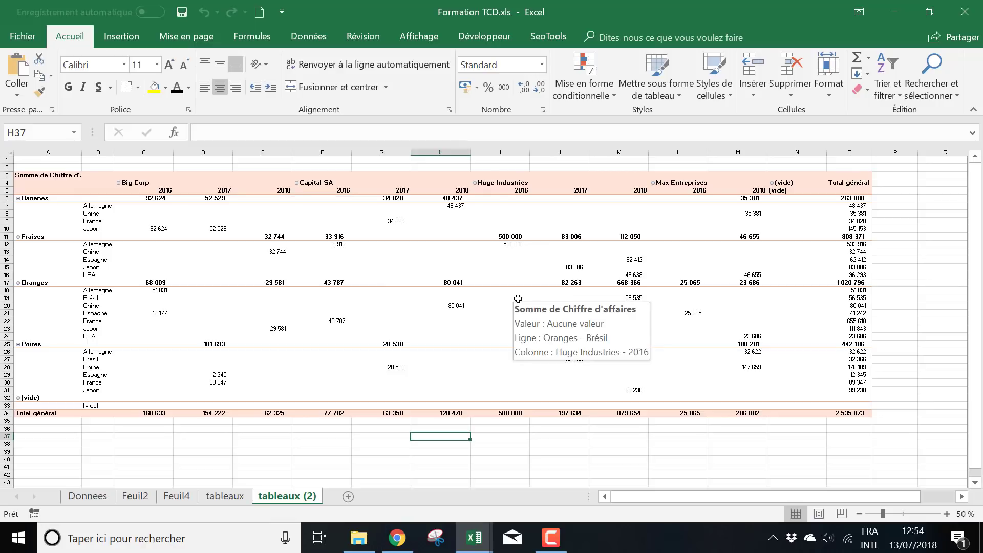